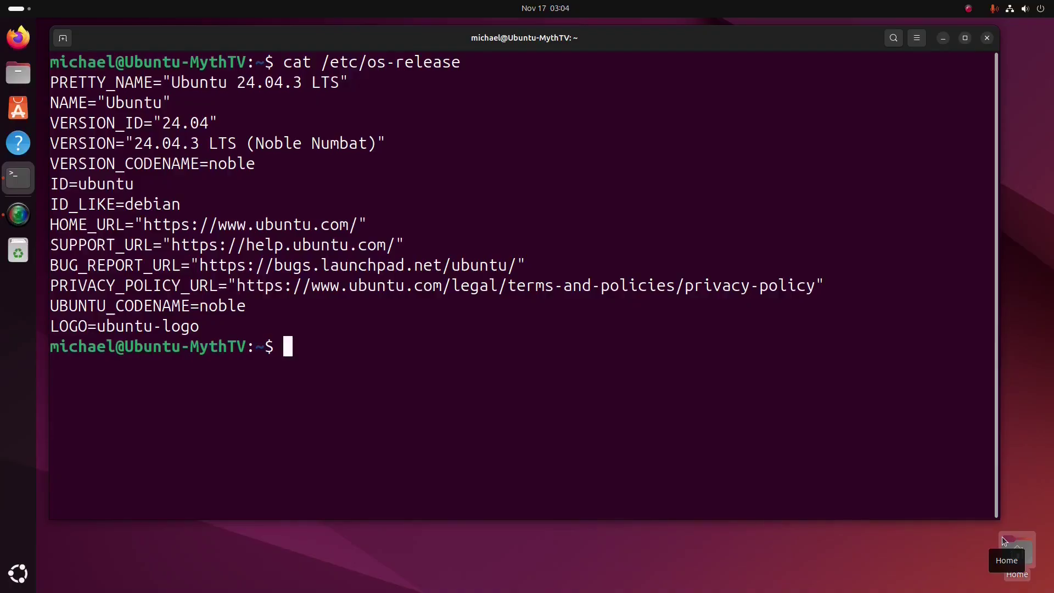
Display the system hardware summary with inxi and clear the terminal.
{"action": "type", "text": "inxi"}
{"action": "key", "text": "Return"}
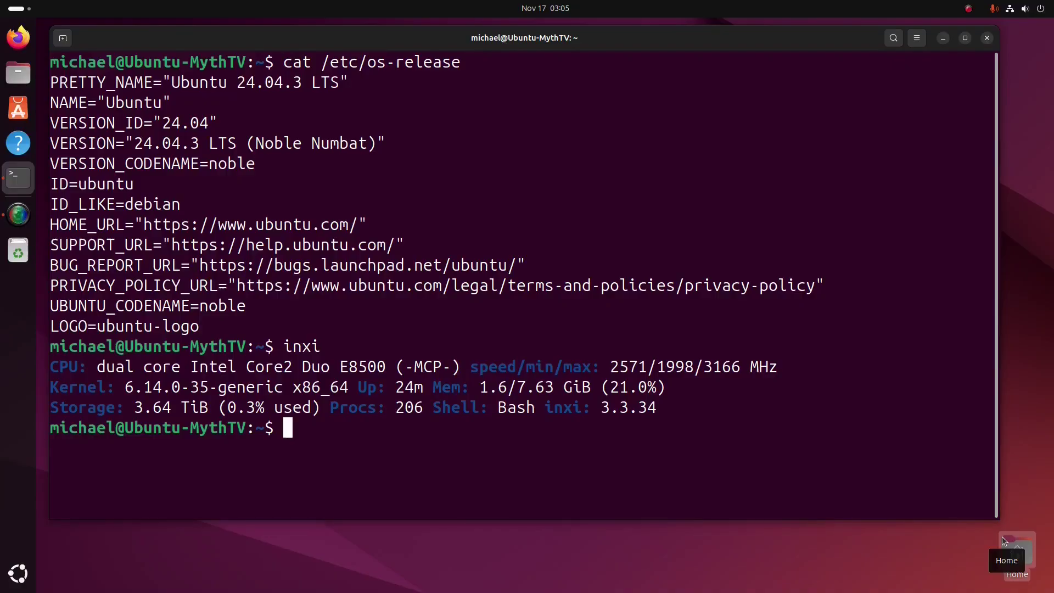
{"action": "type", "text": "clear"}
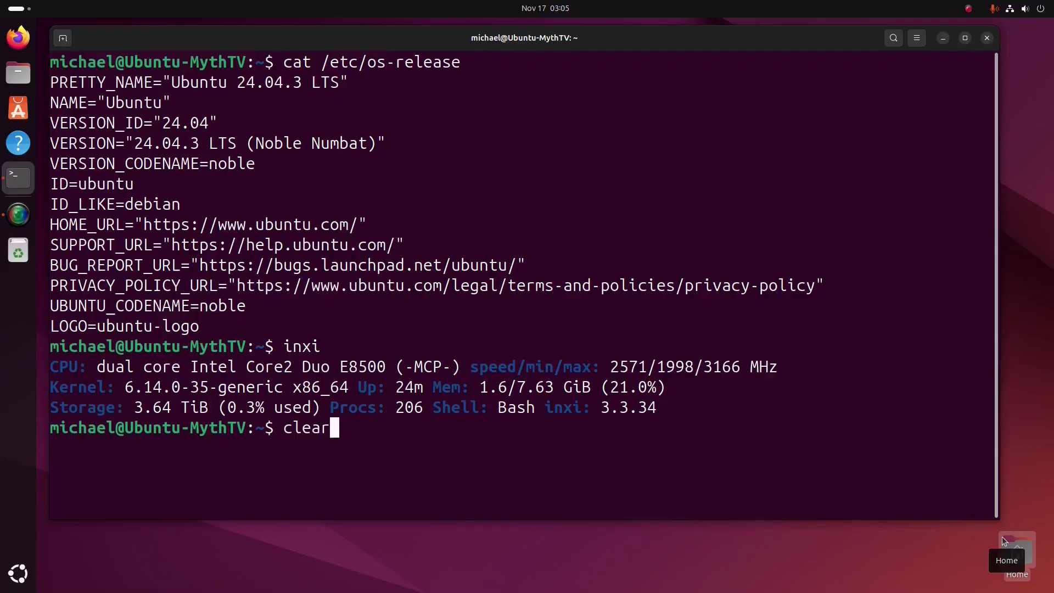
{"action": "key", "text": "Return"}
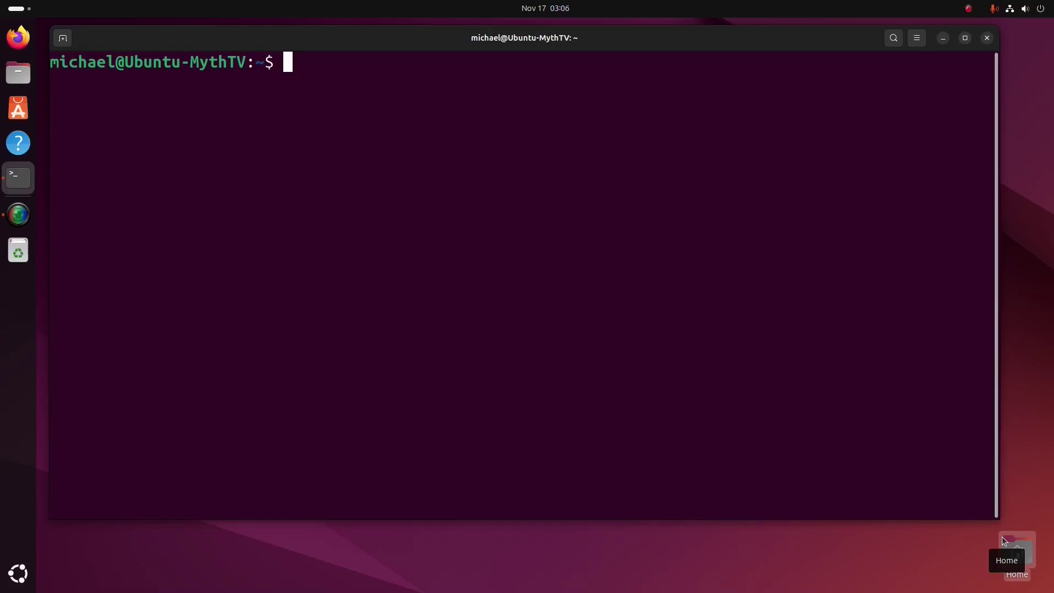
Check the installed and candidate versions of the mythtv package with apt-cache policy.
{"action": "type", "text": "apt-cache po"}
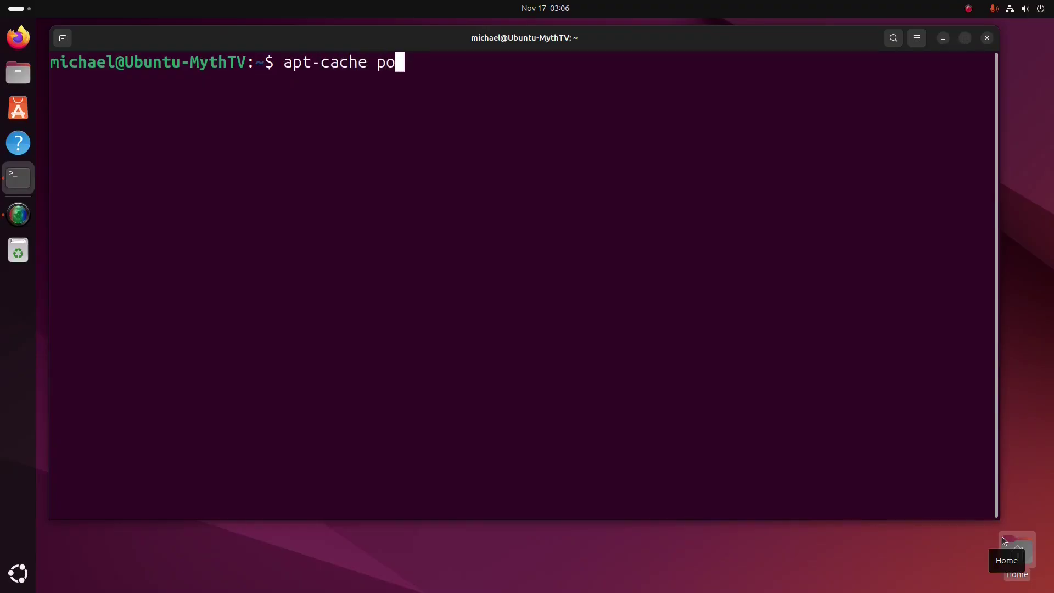
{"action": "type", "text": "licy mythtv"}
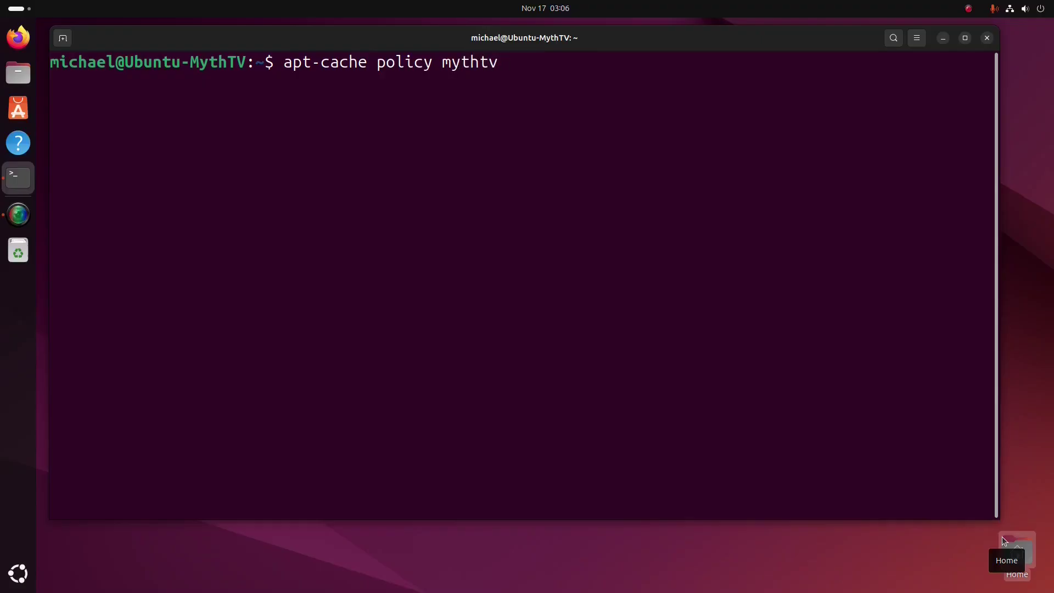
{"action": "key", "text": "Return"}
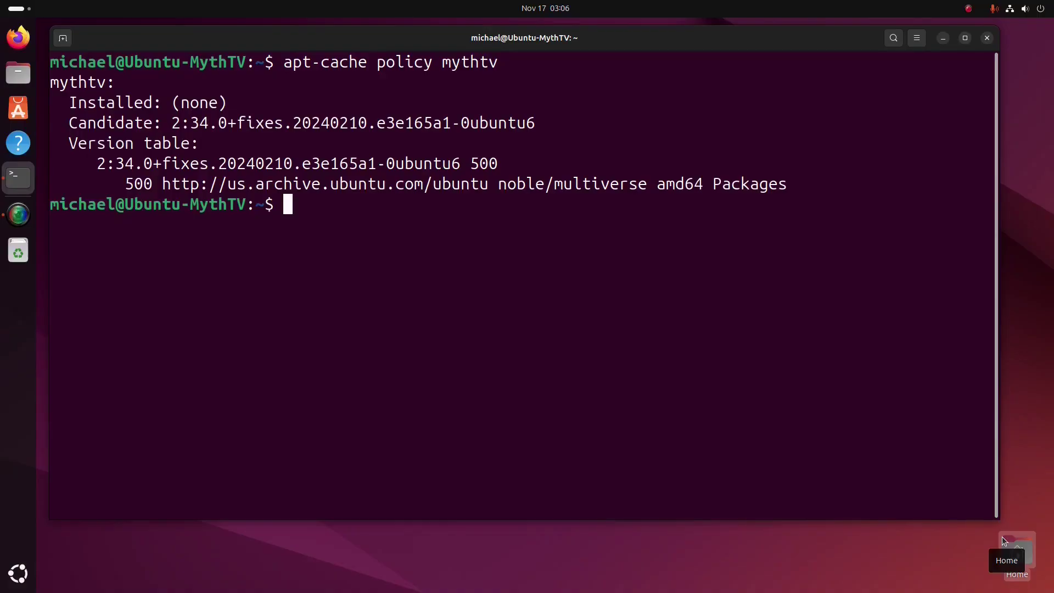
Add the ppa:mythbuntu/34 repository with sudo add-apt-repository and confirm the addition.
{"action": "type", "text": "sudo "}
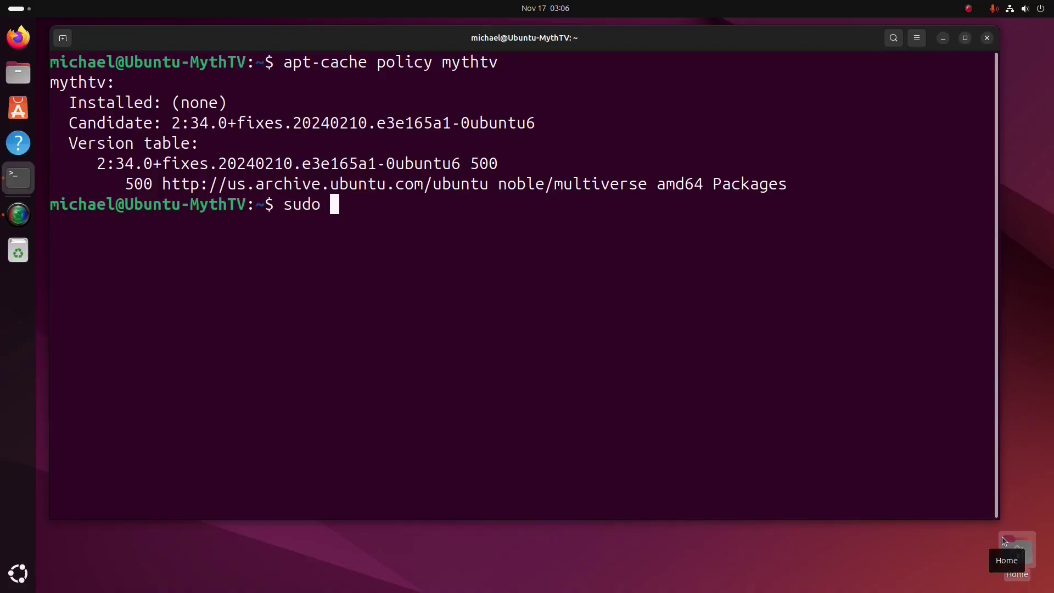
{"action": "type", "text": "add-apt"}
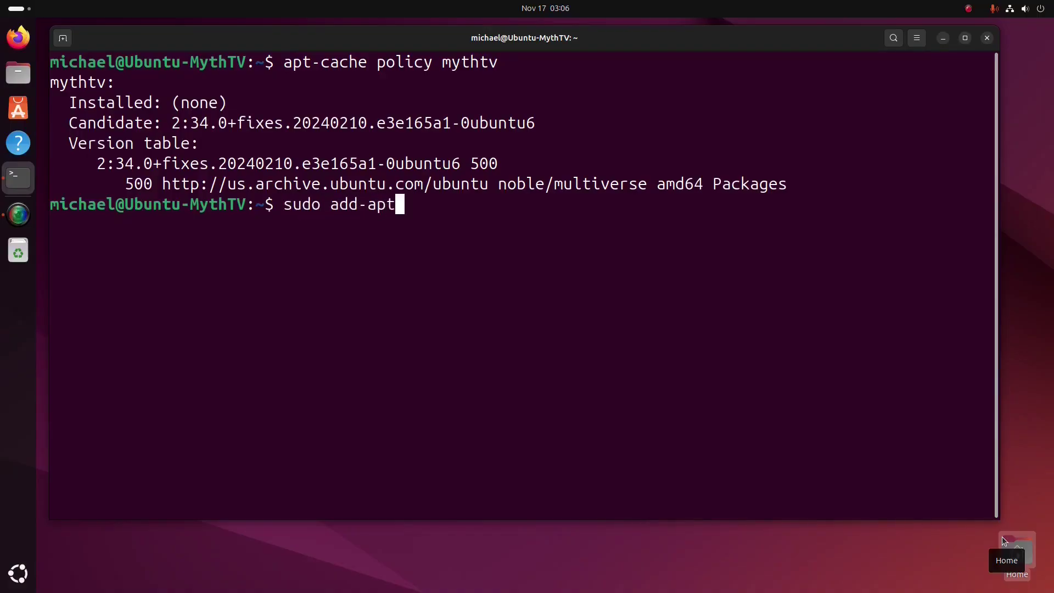
{"action": "type", "text": "-reposito"}
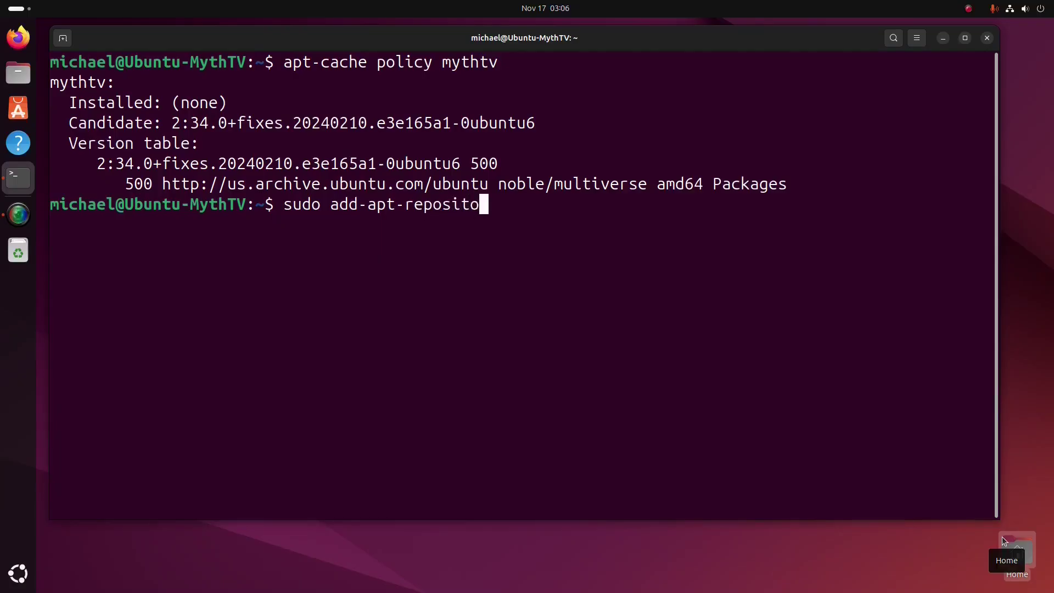
{"action": "type", "text": "ry ppa"}
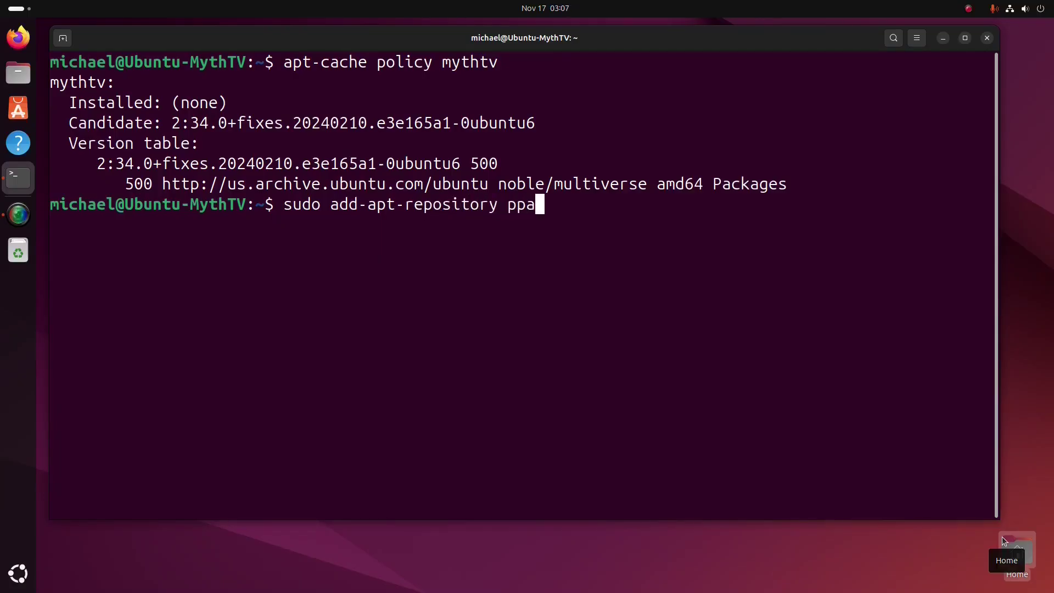
{"action": "type", "text": ":mythbun"}
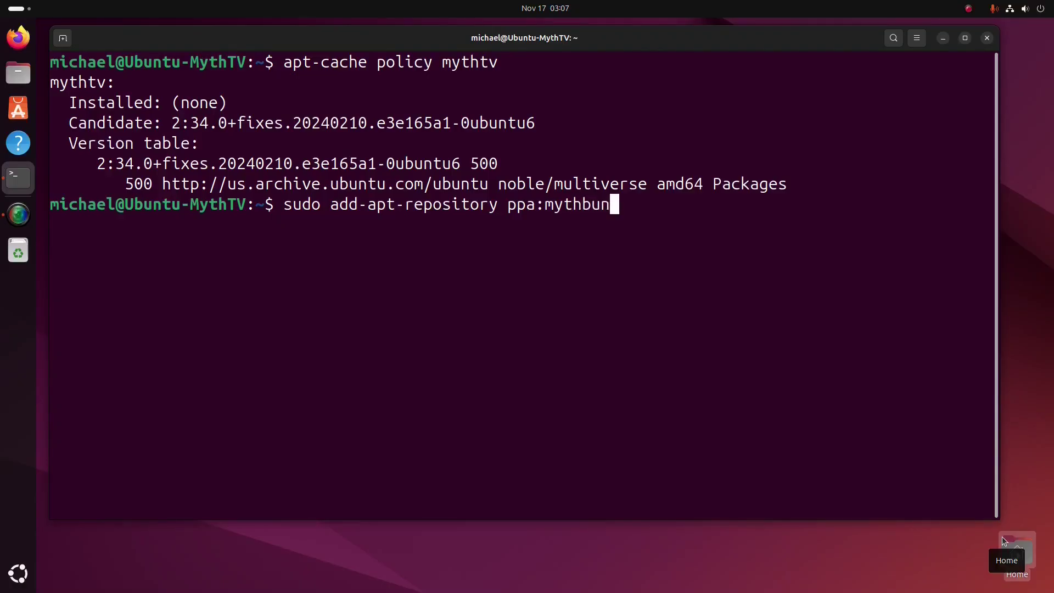
{"action": "type", "text": "tu/34"}
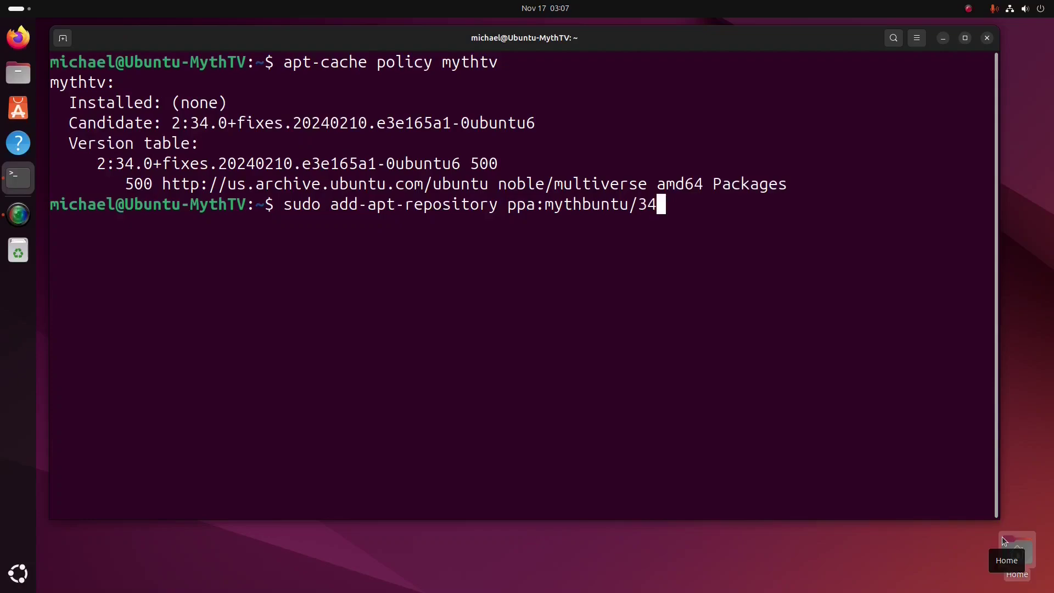
{"action": "key", "text": "Return"}
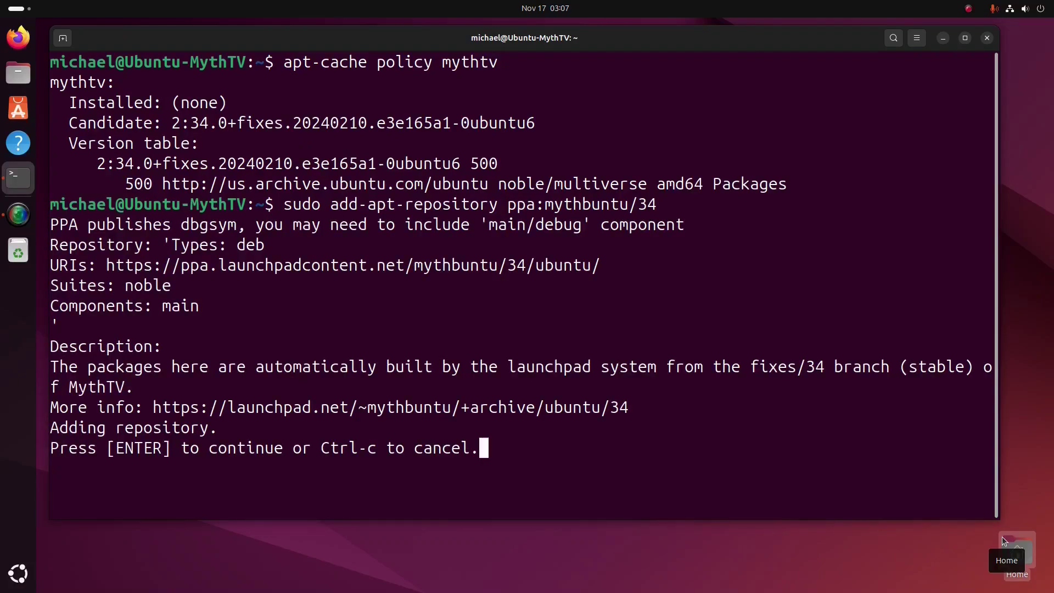
{"action": "key", "text": "Return"}
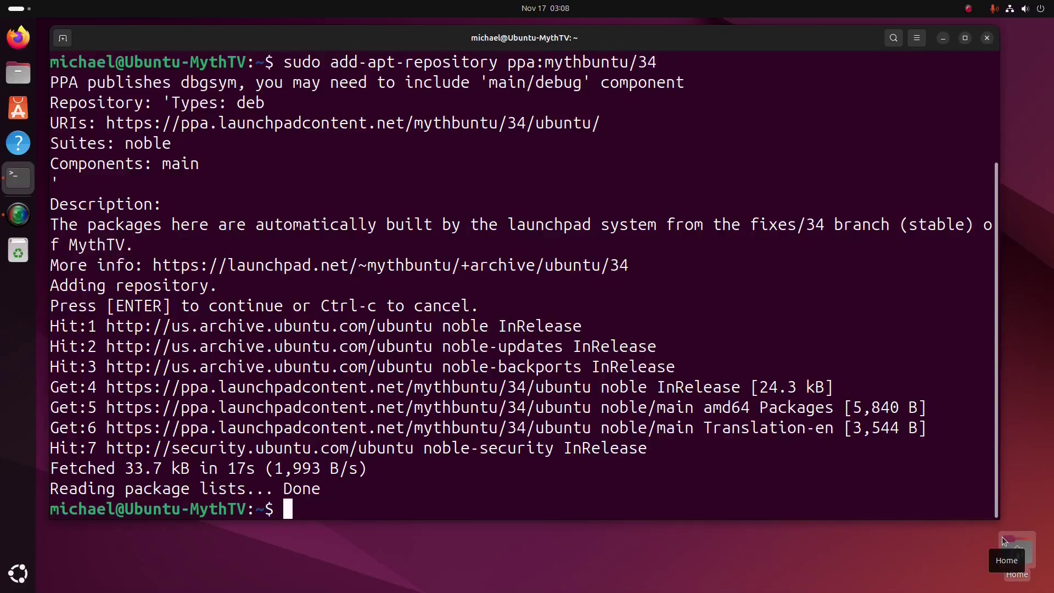
Refresh the package lists with sudo apt update.
{"action": "type", "text": "sudo apt up"}
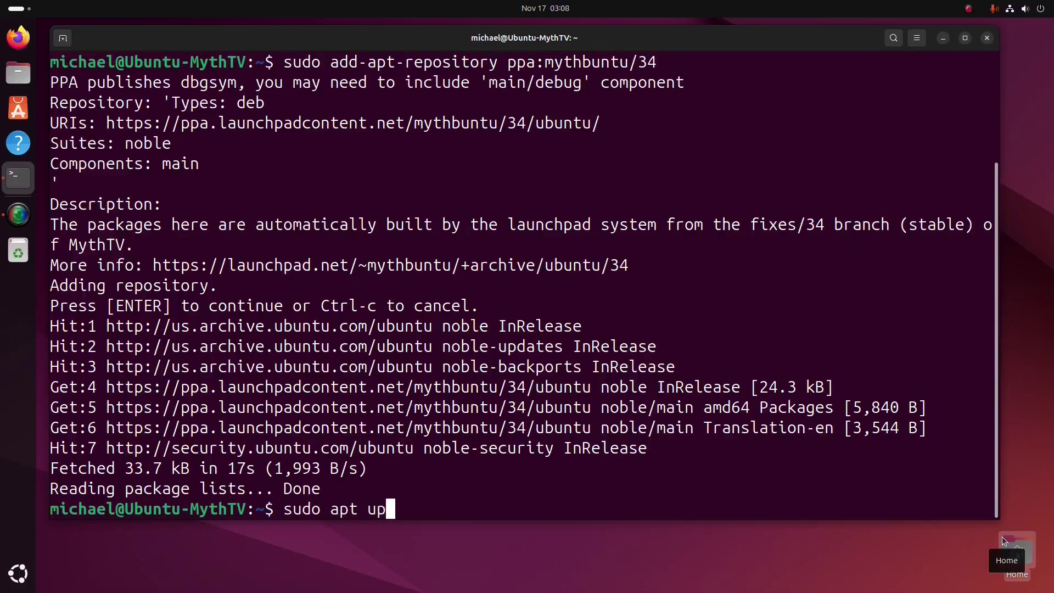
{"action": "type", "text": "date"}
{"action": "key", "text": "Return"}
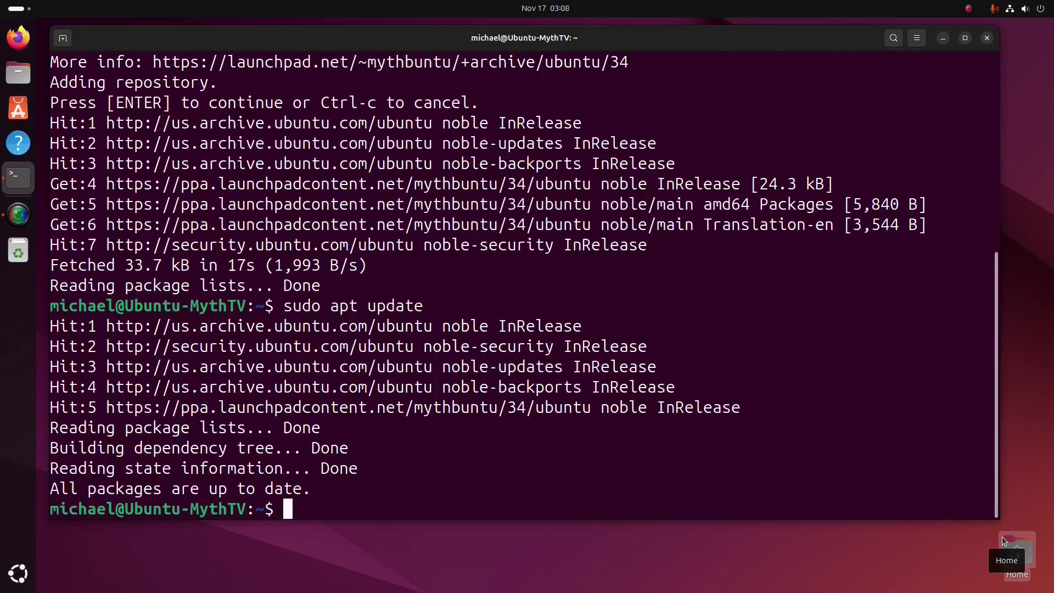
Install the mythtv package with sudo apt install, accept the package list and answer Yes to other computers running MythTV.
{"action": "type", "text": "sudo apt instal"}
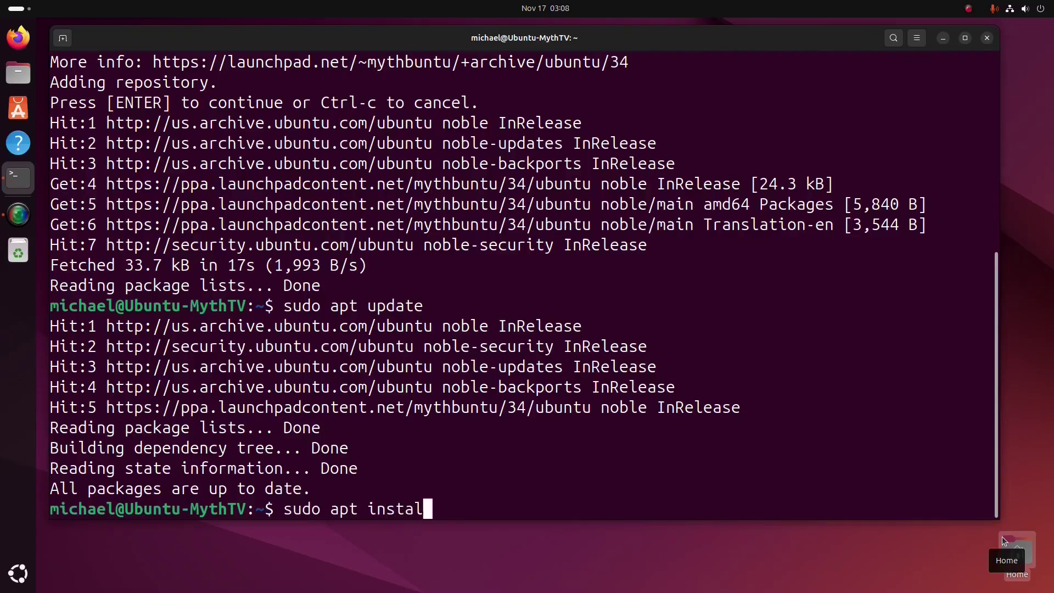
{"action": "type", "text": "l myth"}
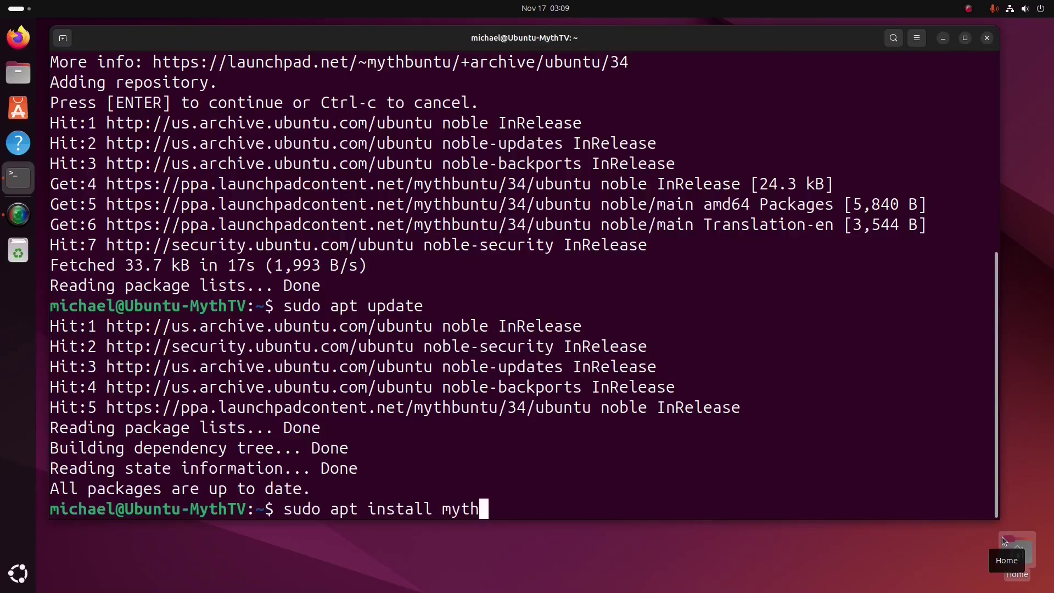
{"action": "type", "text": "tv"}
{"action": "key", "text": "Return"}
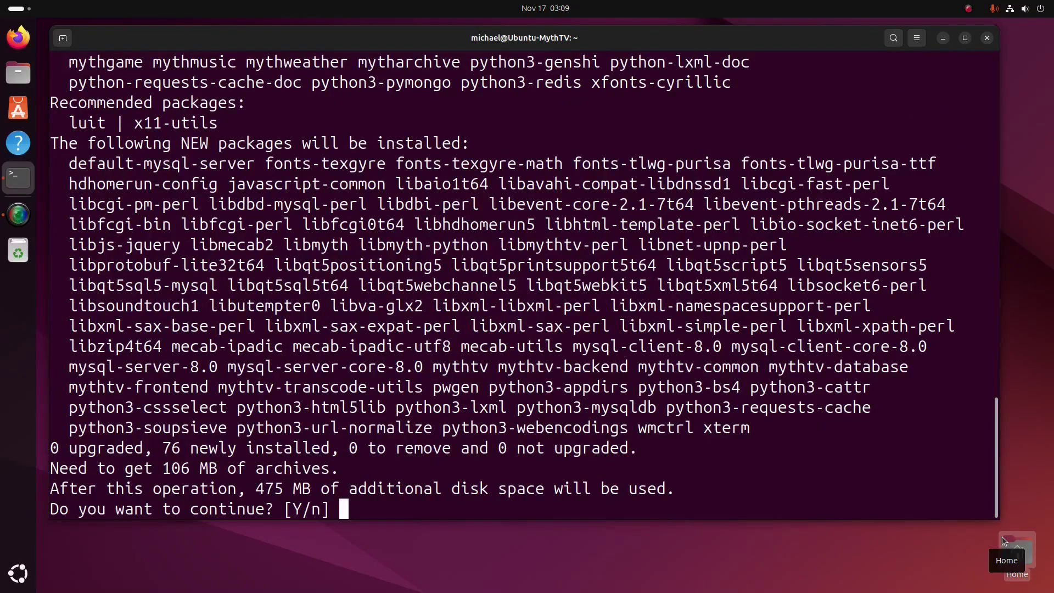
{"action": "type", "text": "y"}
{"action": "key", "text": "Return"}
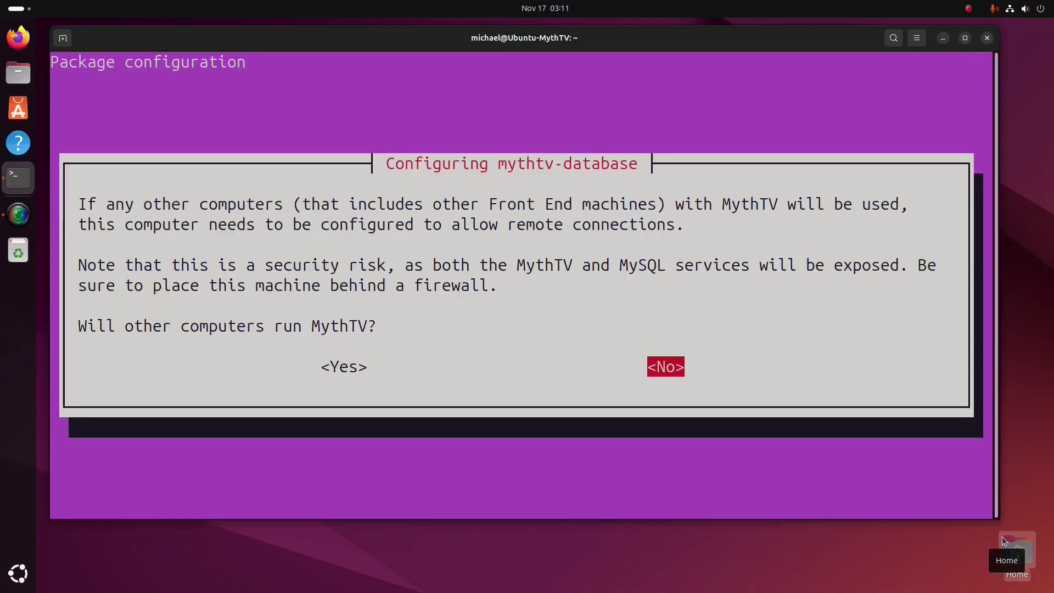
{"action": "key", "text": "Left"}
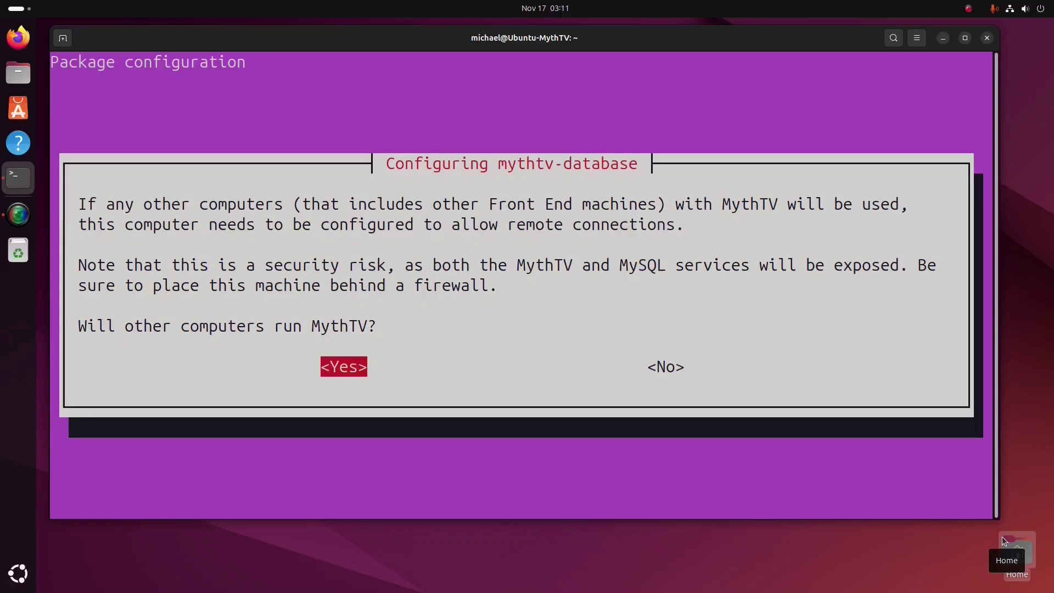
{"action": "key", "text": "Return"}
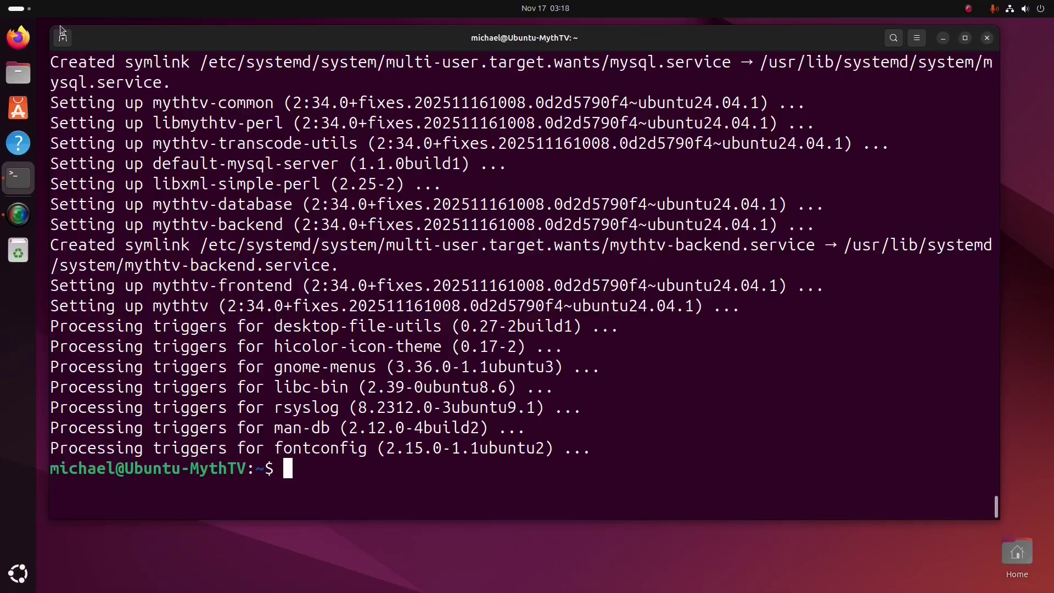
Switch to Firefox and load the MythTV backend setup page at 10.0.0.26:6544.
{"action": "left_click", "coordinate": [18, 37]}
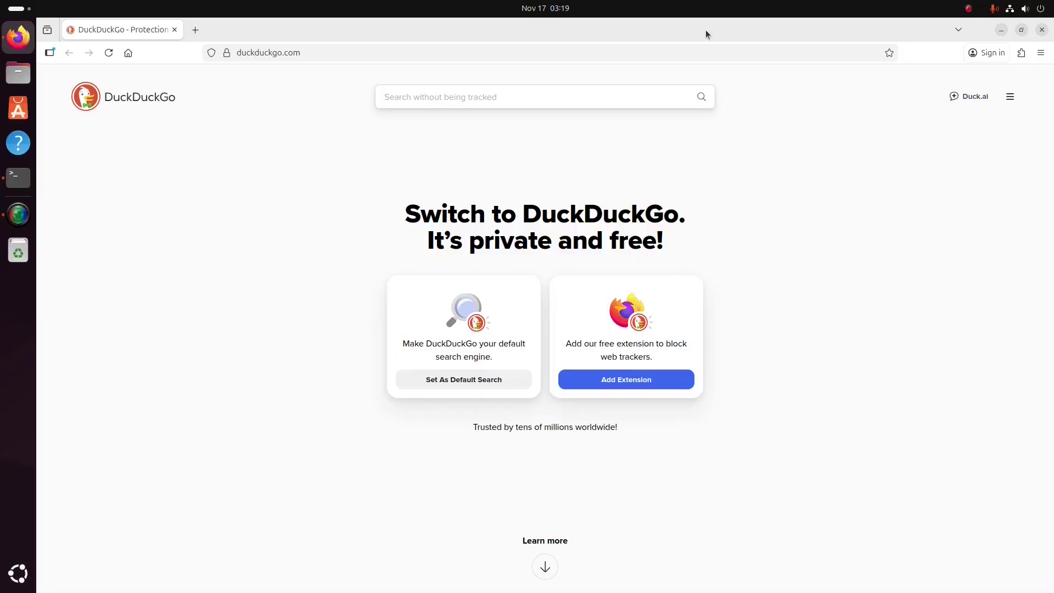
{"action": "left_click", "coordinate": [471, 47]}
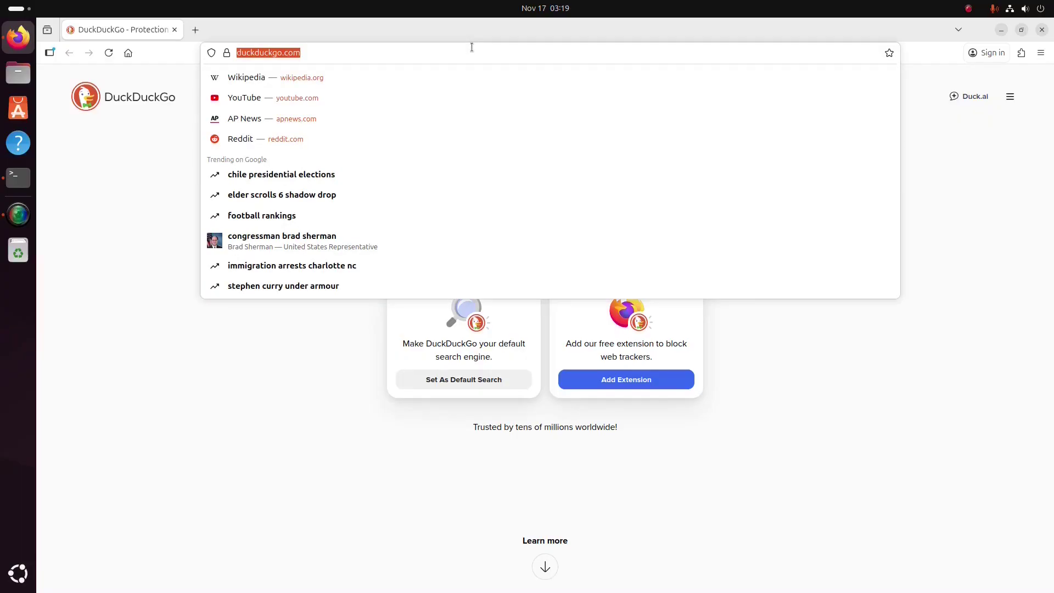
{"action": "type", "text": "10"}
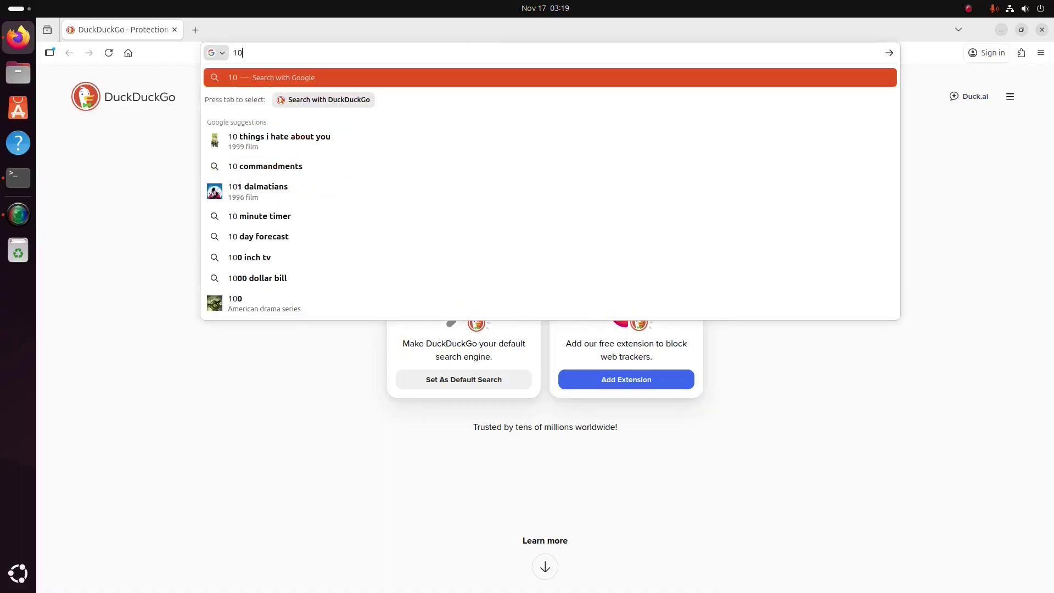
{"action": "type", "text": ".0."}
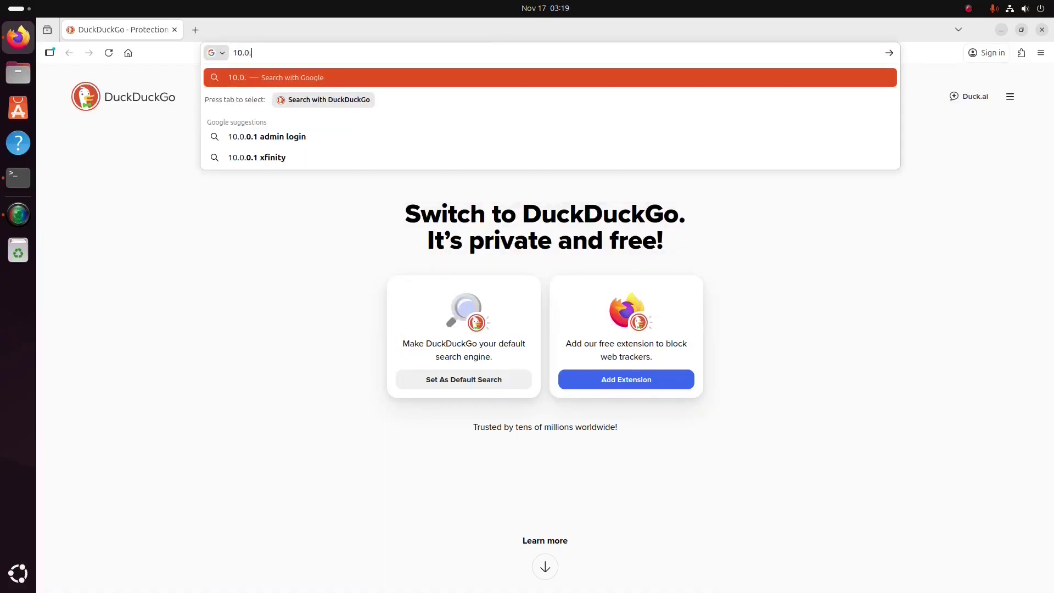
{"action": "type", "text": "0."}
{"action": "type", "text": "2"}
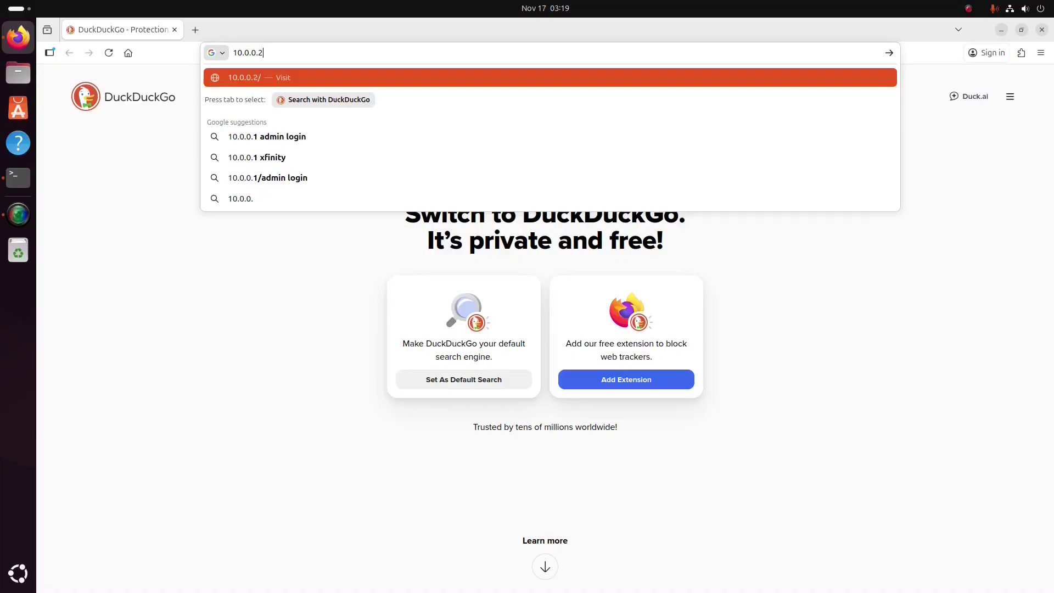
{"action": "type", "text": "6:"}
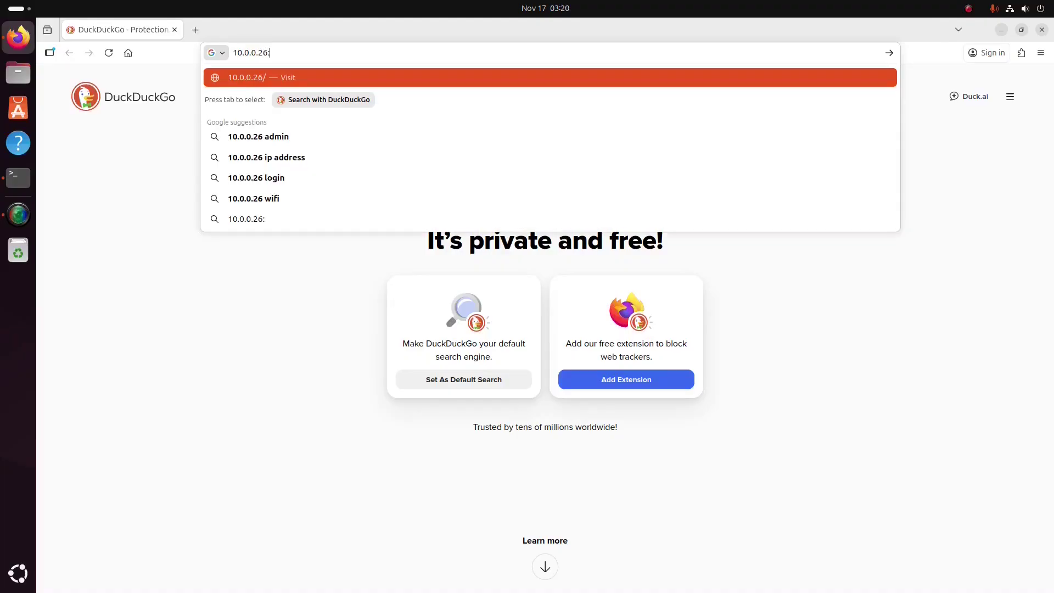
{"action": "type", "text": "6544"}
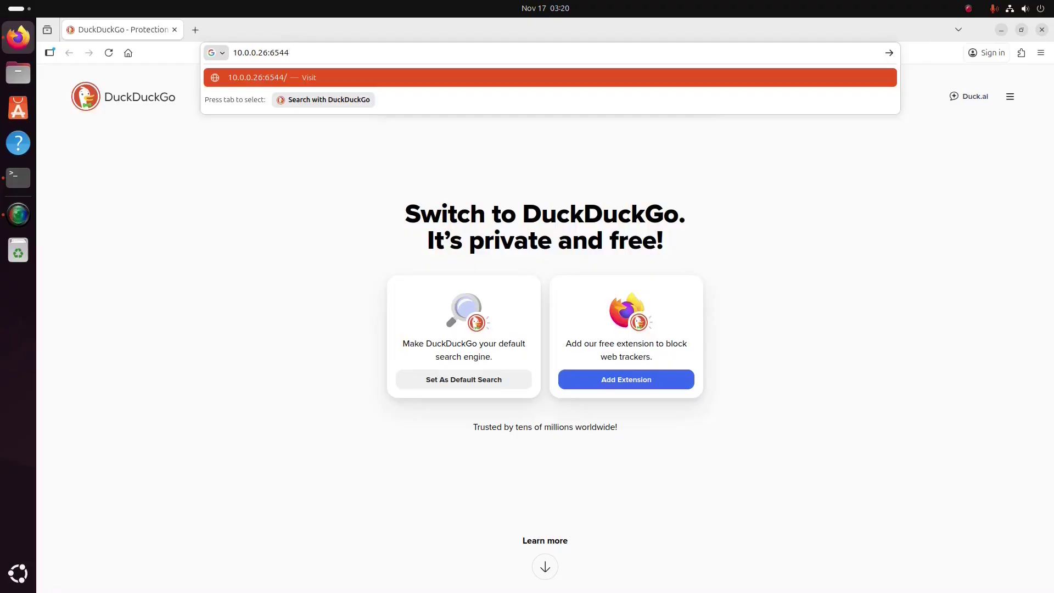
{"action": "key", "text": "Return"}
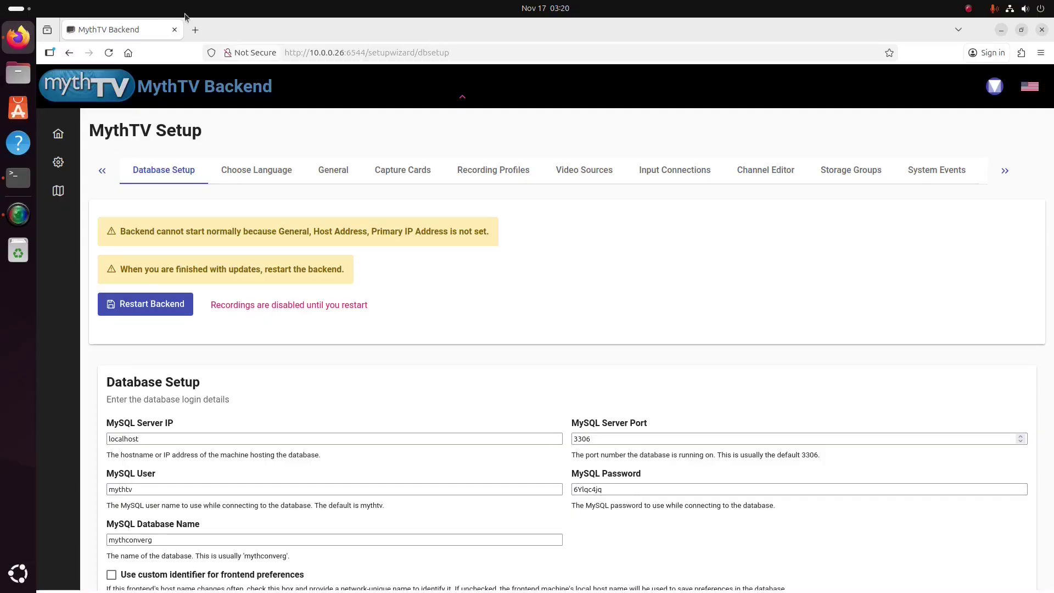
Load the MythTV backend setup page at 127.0.0.1:6544 in a new tab.
{"action": "left_click", "coordinate": [194, 29]}
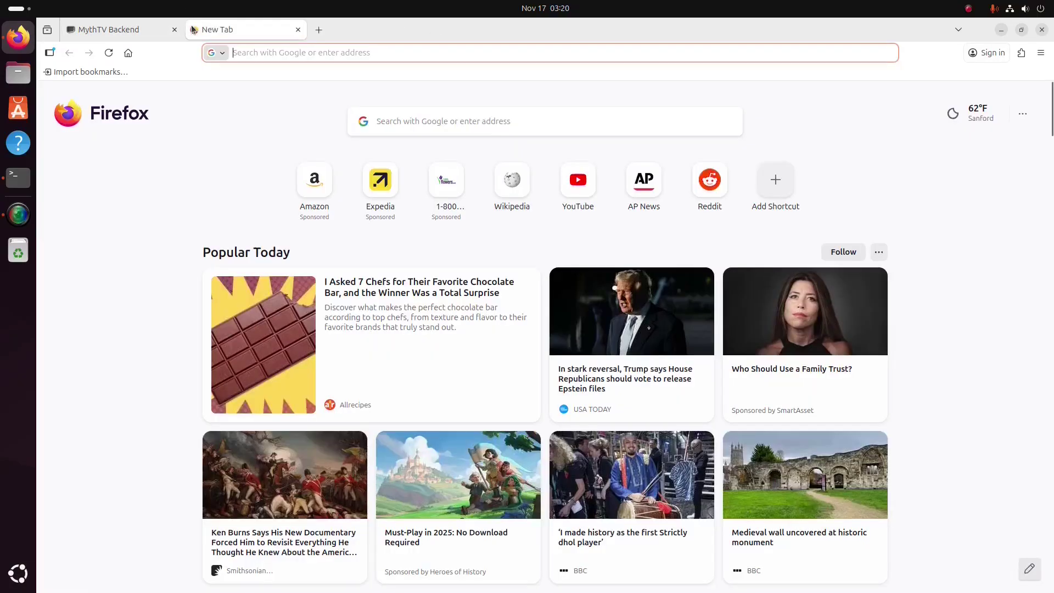
{"action": "type", "text": "1"}
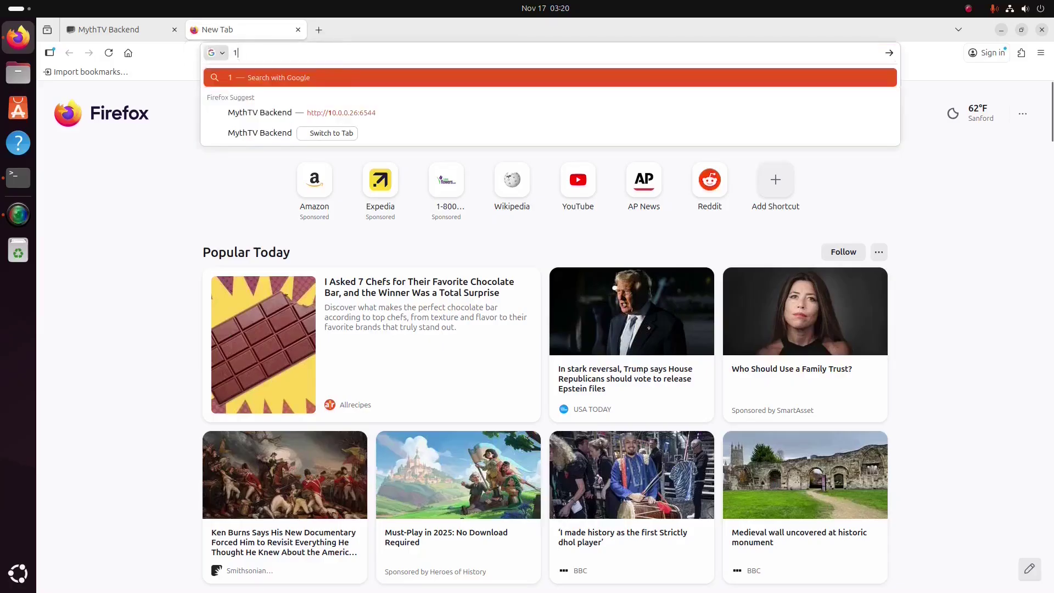
{"action": "type", "text": "27."}
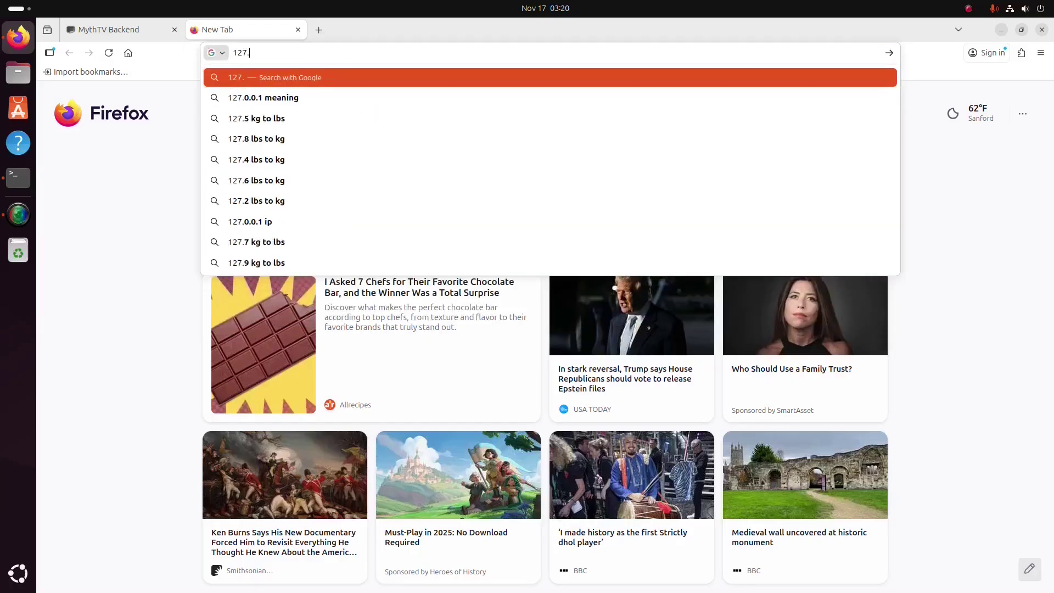
{"action": "type", "text": "0.0."}
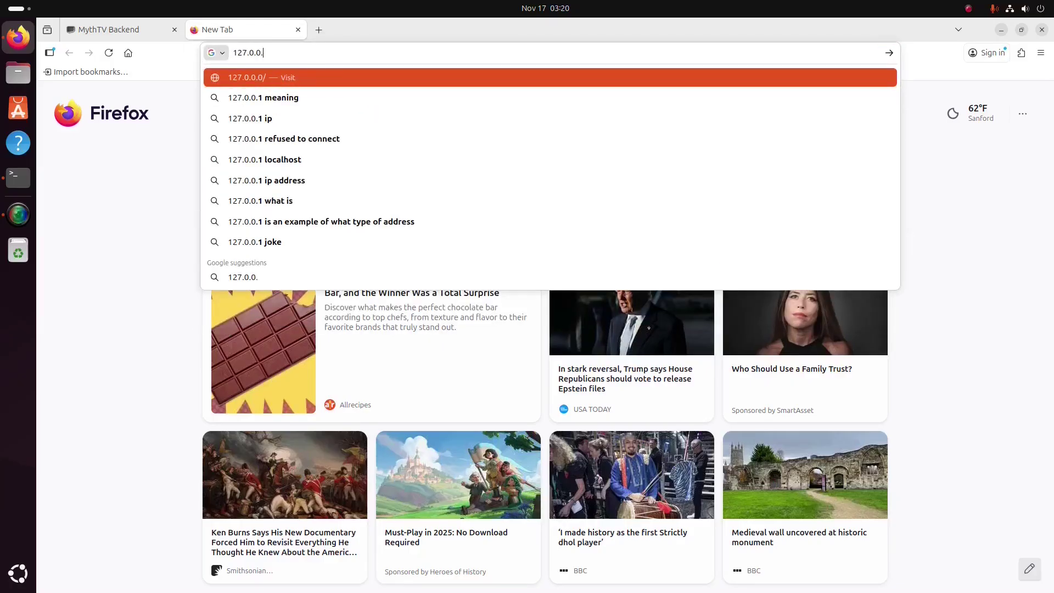
{"action": "type", "text": "1:"}
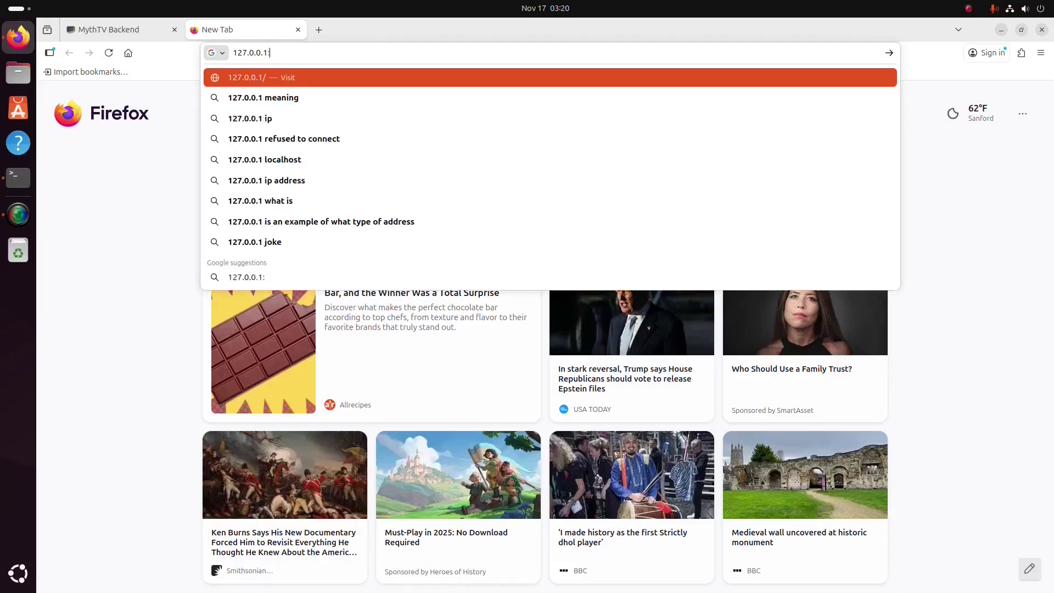
{"action": "type", "text": "6544"}
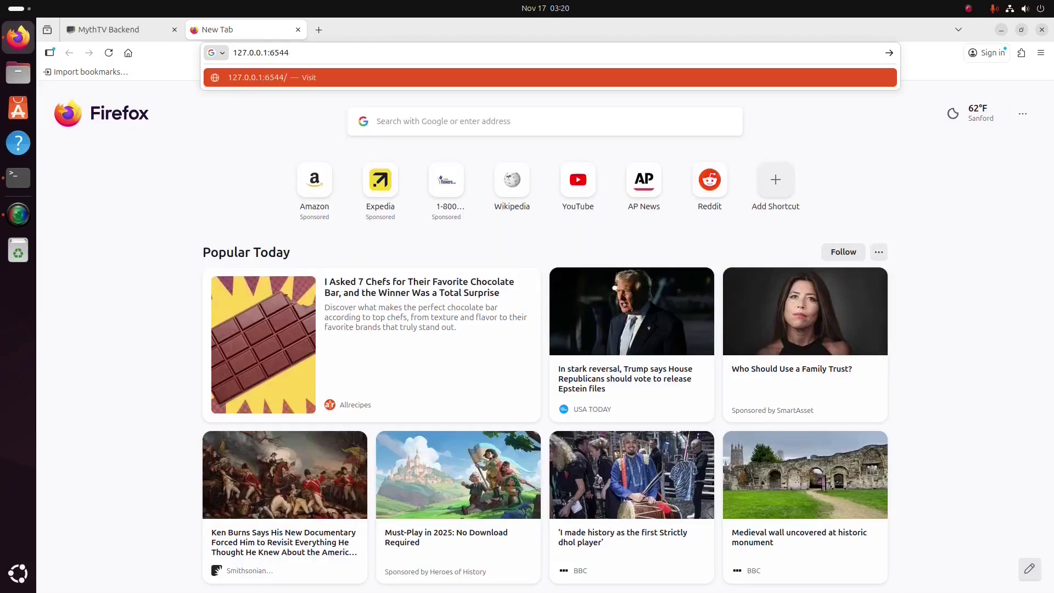
{"action": "key", "text": "Return"}
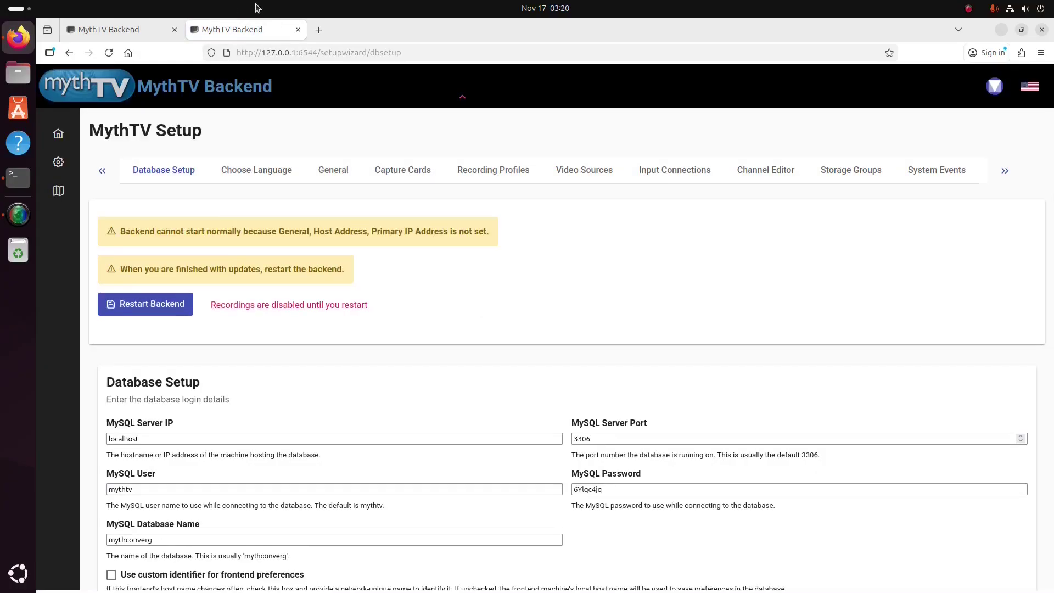
Load the backend setup page at localhost:6544 in another new tab, and close both extra tabs.
{"action": "left_click", "coordinate": [324, 32]}
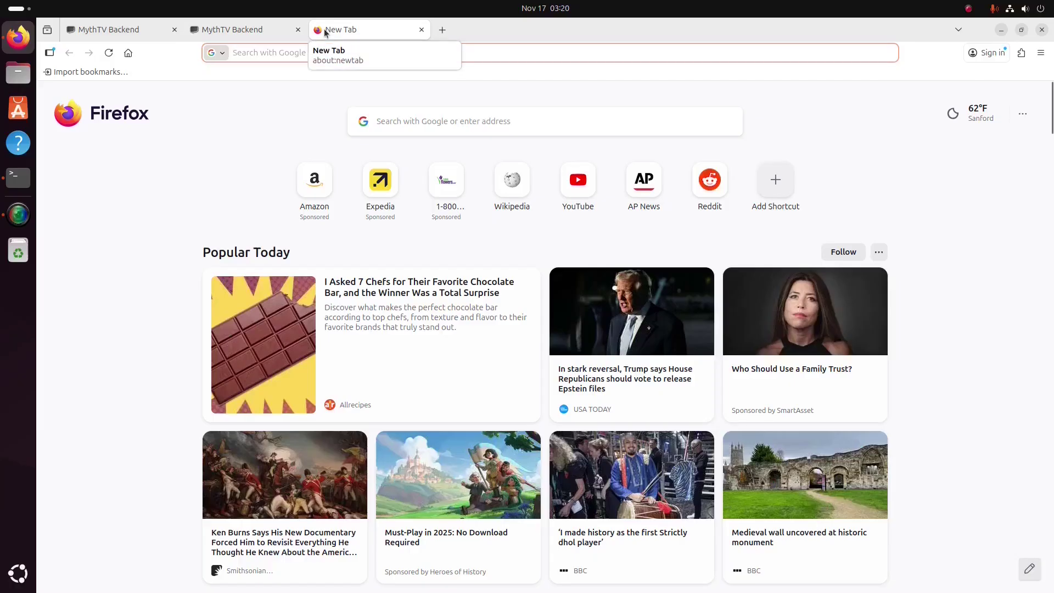
{"action": "type", "text": "localhos"}
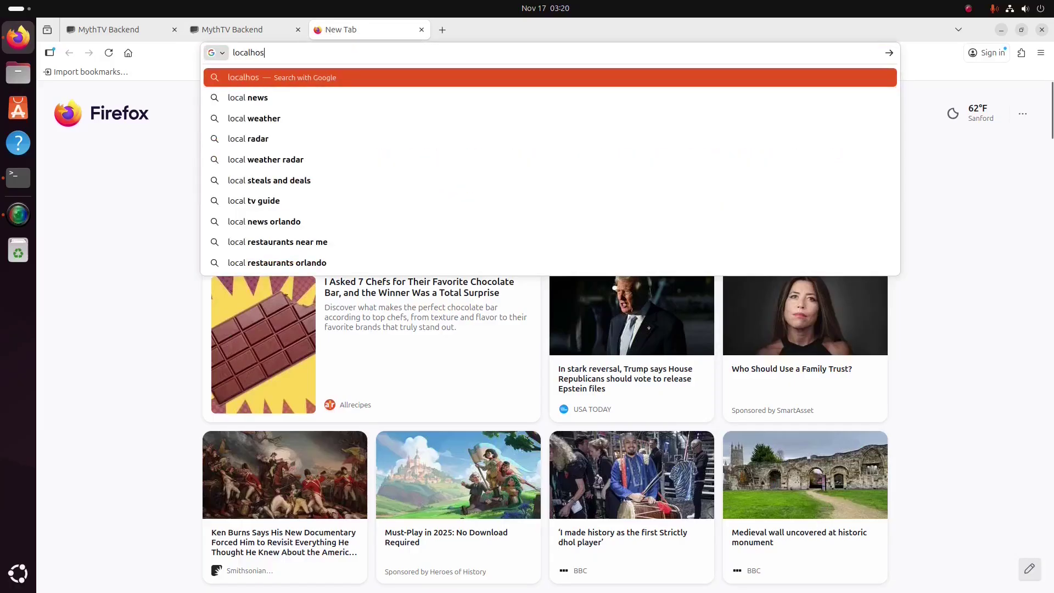
{"action": "type", "text": "t:6544"}
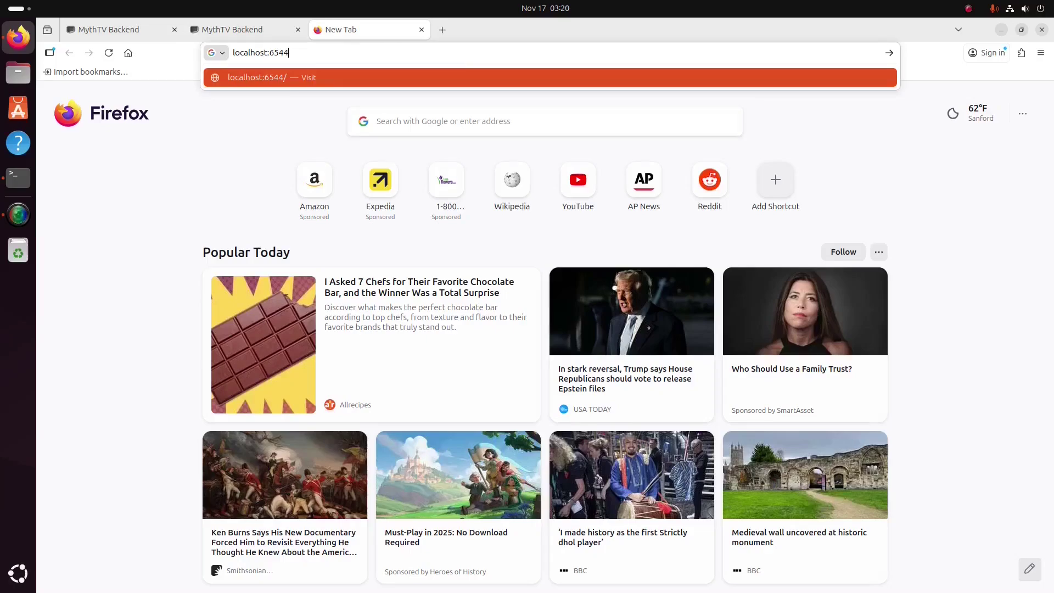
{"action": "key", "text": "Return"}
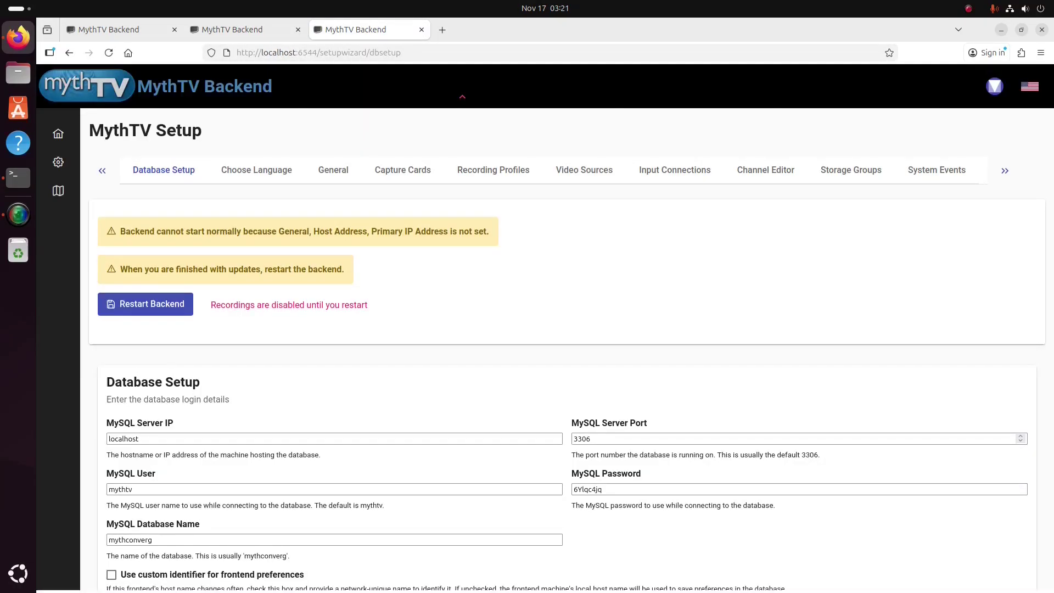
{"action": "left_click", "coordinate": [421, 30]}
{"action": "left_click", "coordinate": [297, 30]}
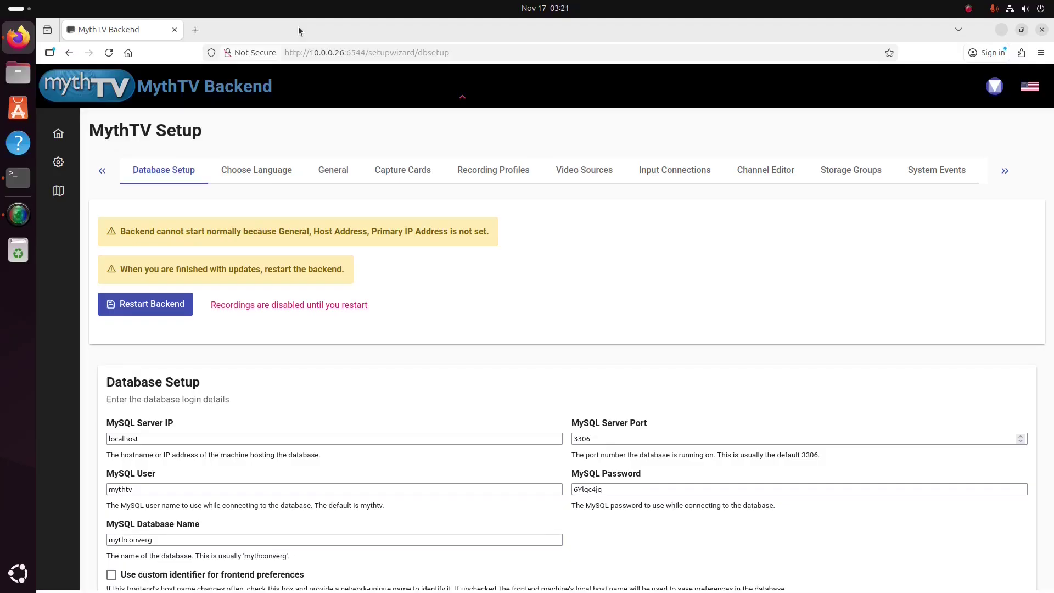
In the general Host Address Backend Setup, set the primary IP address to 10.0.0.26 and save the settings.
{"action": "left_click", "coordinate": [330, 173]}
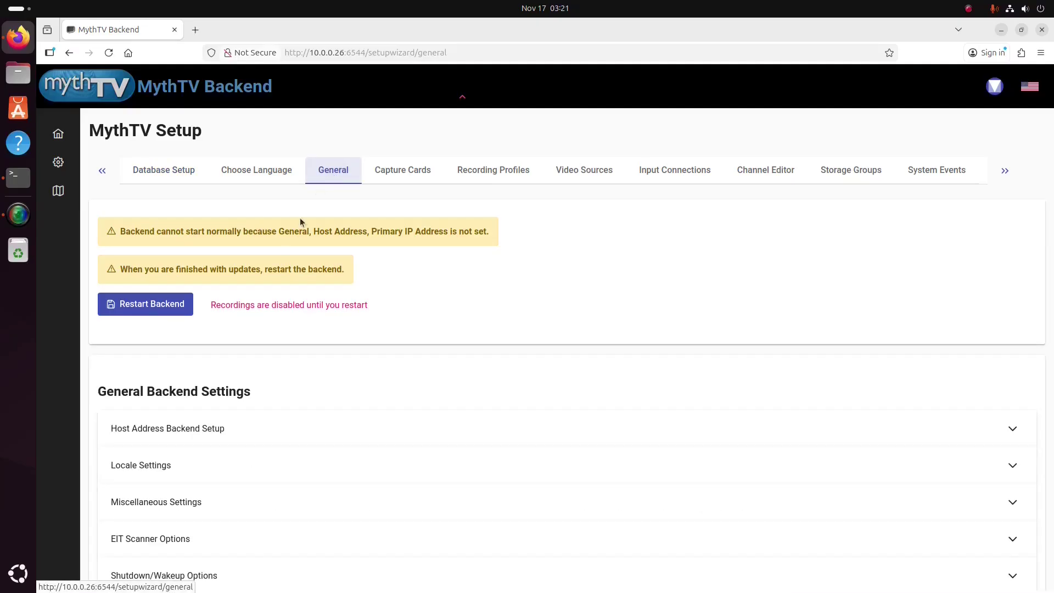
{"action": "left_click", "coordinate": [209, 430]}
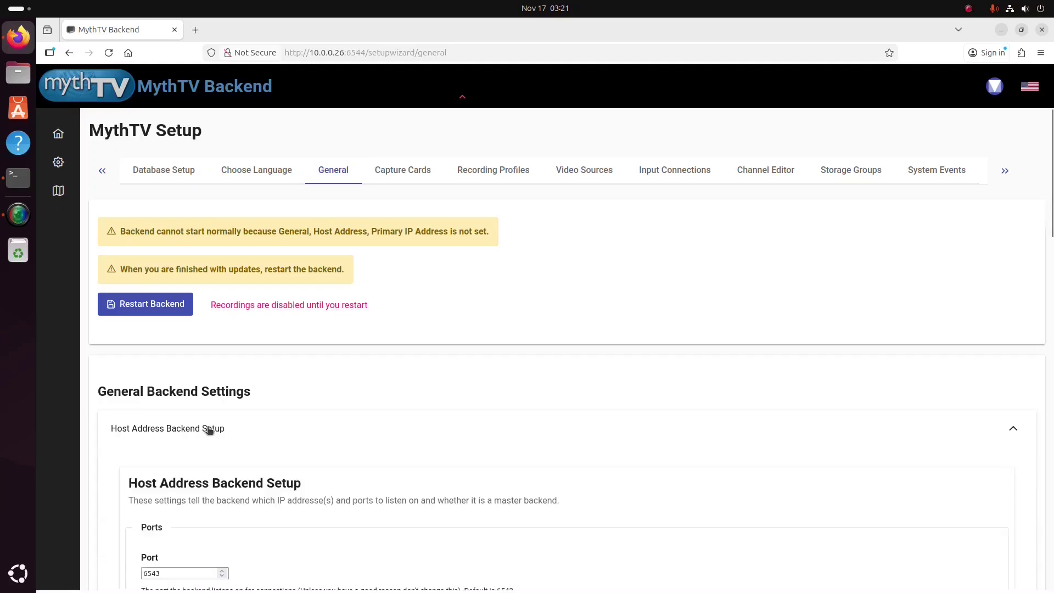
{"action": "scroll", "coordinate": [209, 429], "scroll_direction": "down", "scroll_amount": 5}
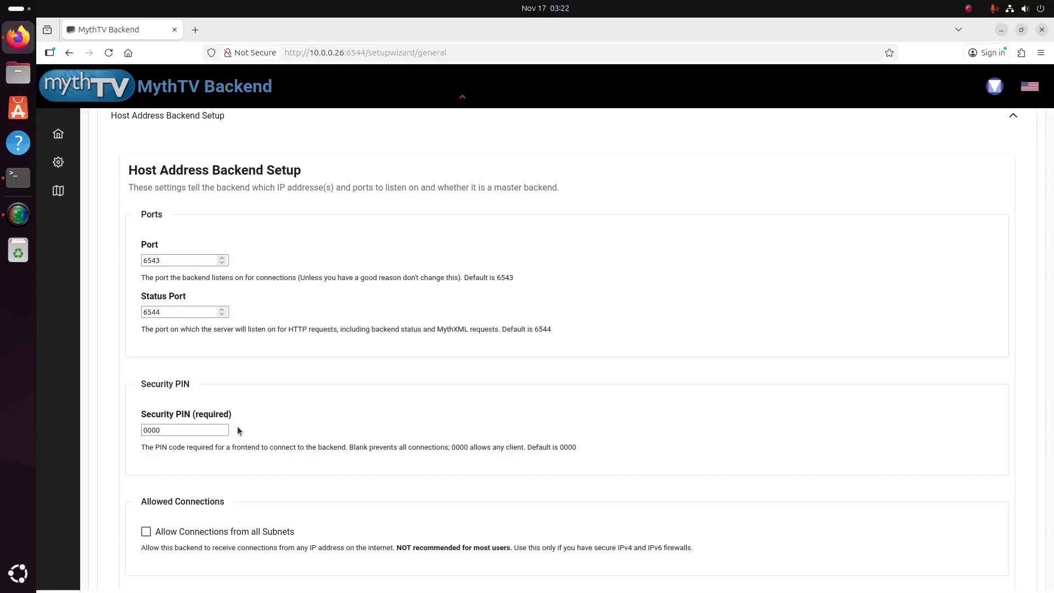
{"action": "scroll", "coordinate": [238, 430], "scroll_direction": "down", "scroll_amount": 5}
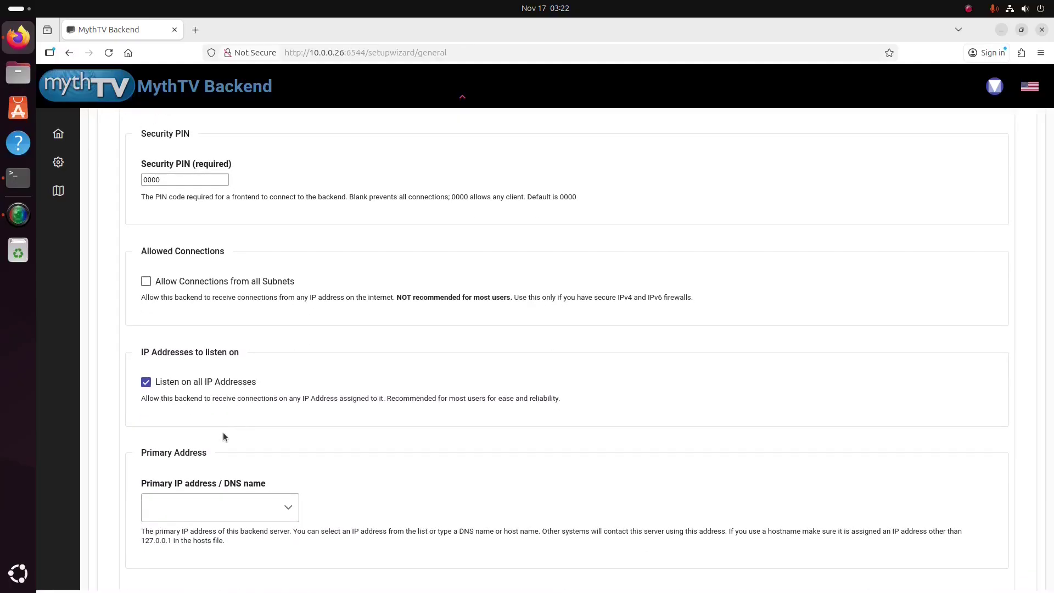
{"action": "left_click", "coordinate": [289, 510]}
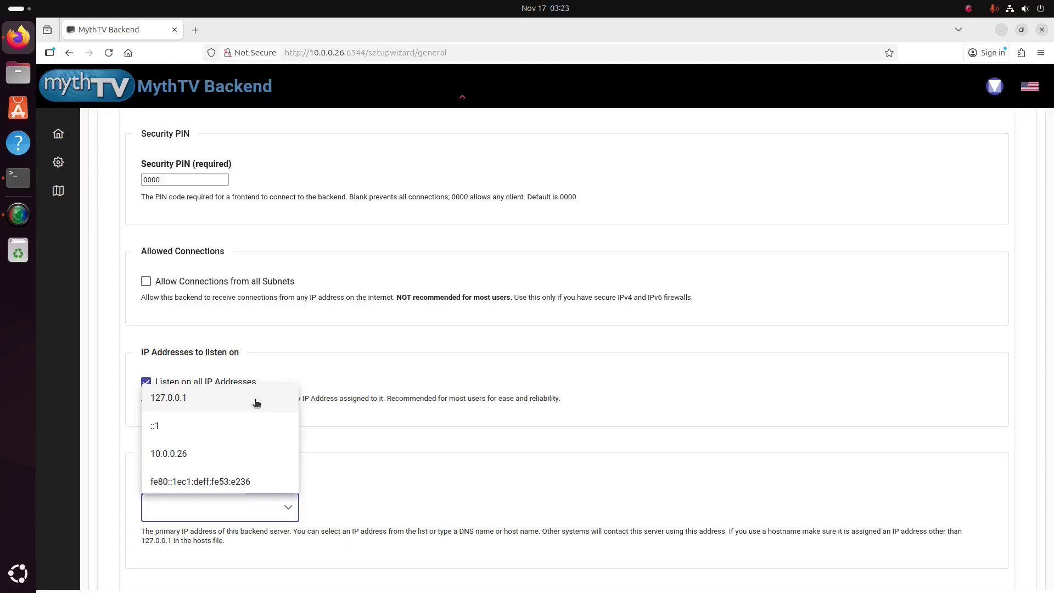
{"action": "left_click", "coordinate": [199, 457]}
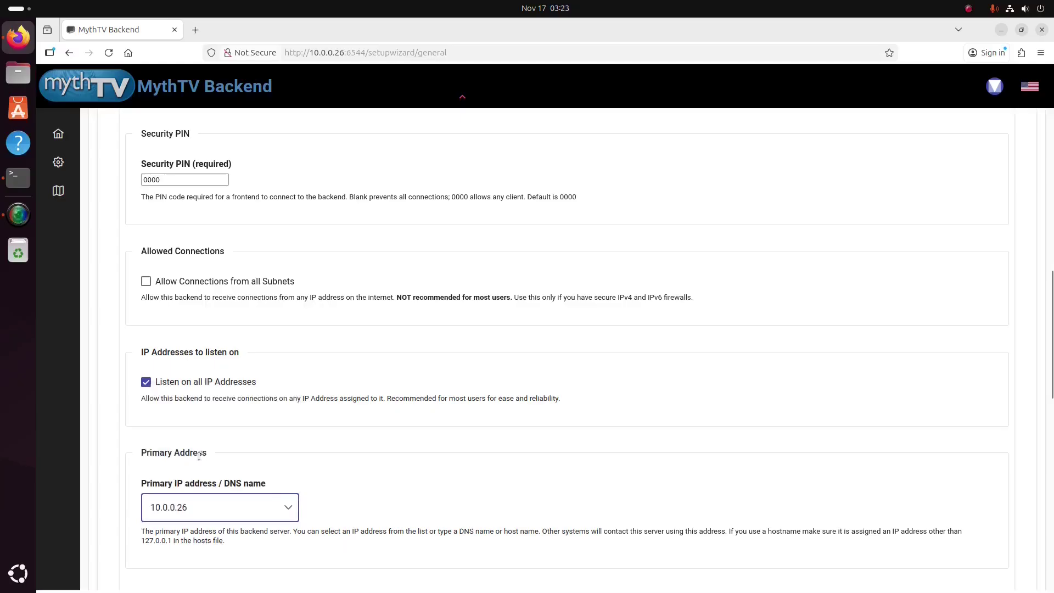
{"action": "scroll", "coordinate": [198, 455], "scroll_direction": "down", "scroll_amount": 5}
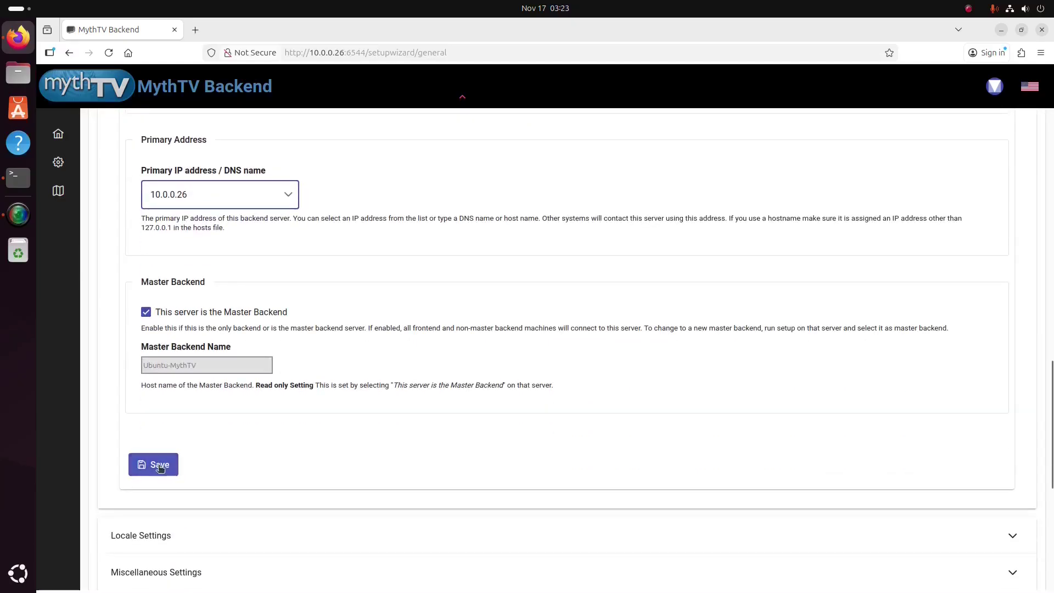
{"action": "left_click", "coordinate": [161, 468]}
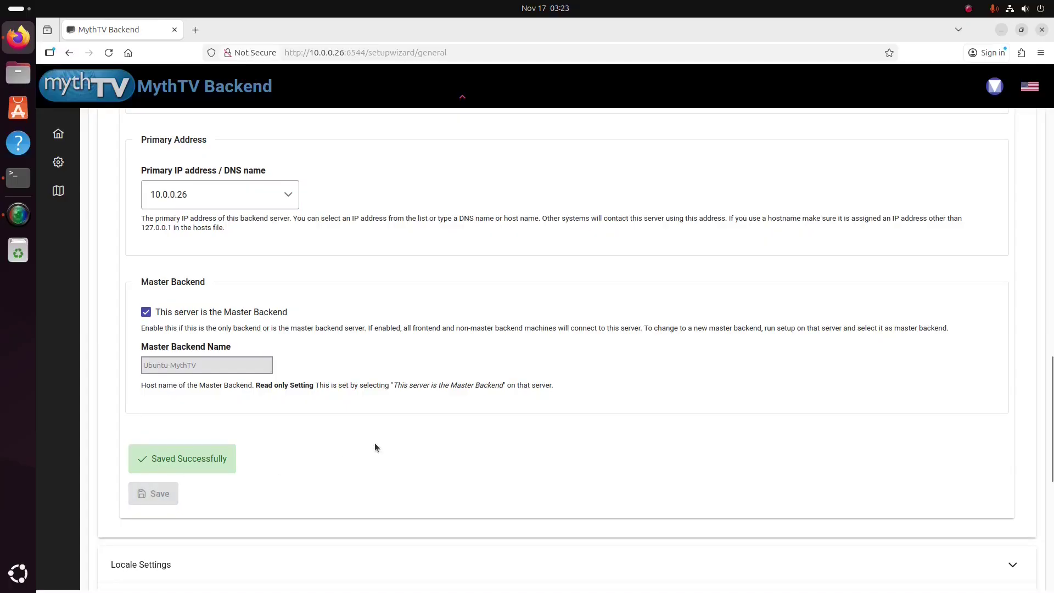
Add a new capture card of type HDHomeRun Networked Tuner.
{"action": "scroll", "coordinate": [375, 446], "scroll_direction": "up", "scroll_amount": 15}
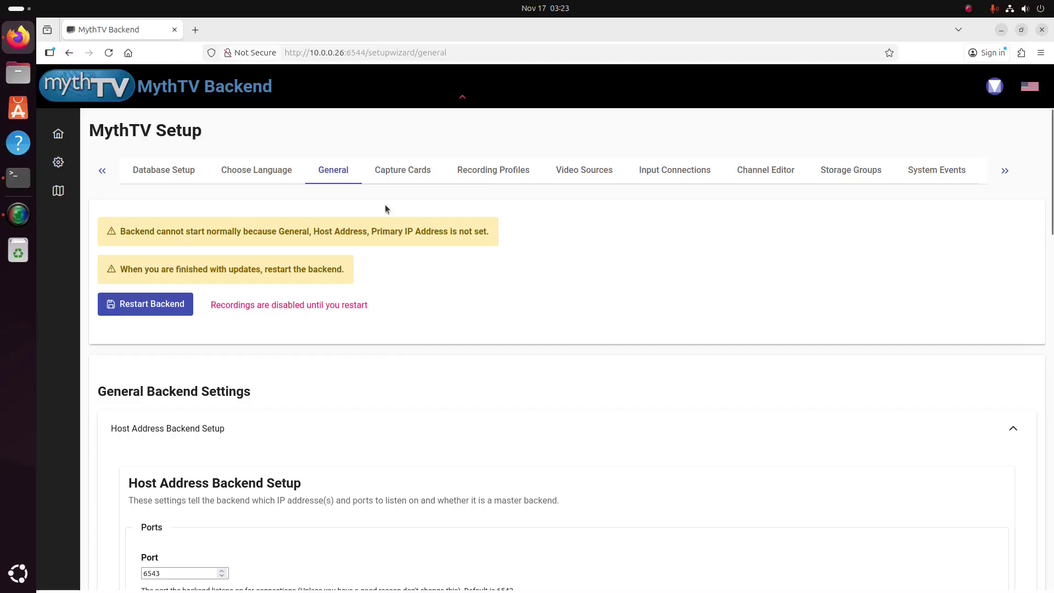
{"action": "left_click", "coordinate": [404, 171]}
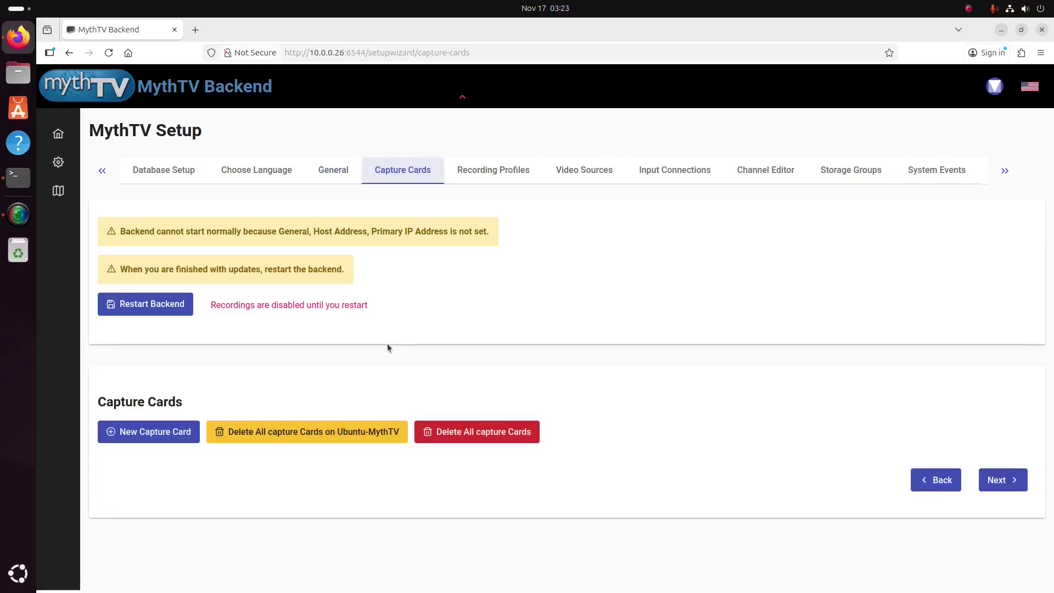
{"action": "left_click", "coordinate": [172, 437]}
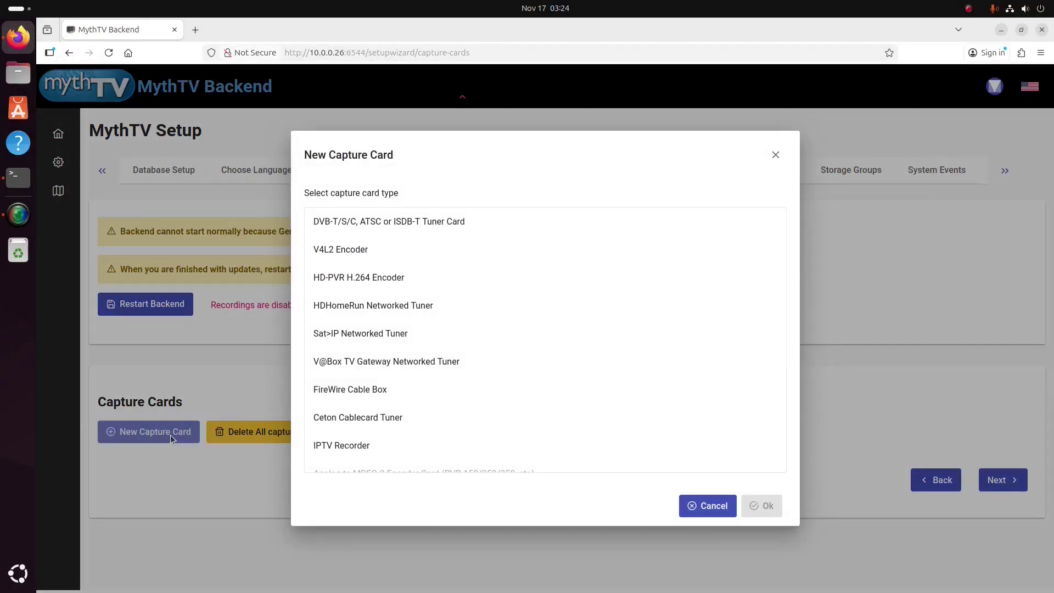
{"action": "left_click", "coordinate": [370, 308]}
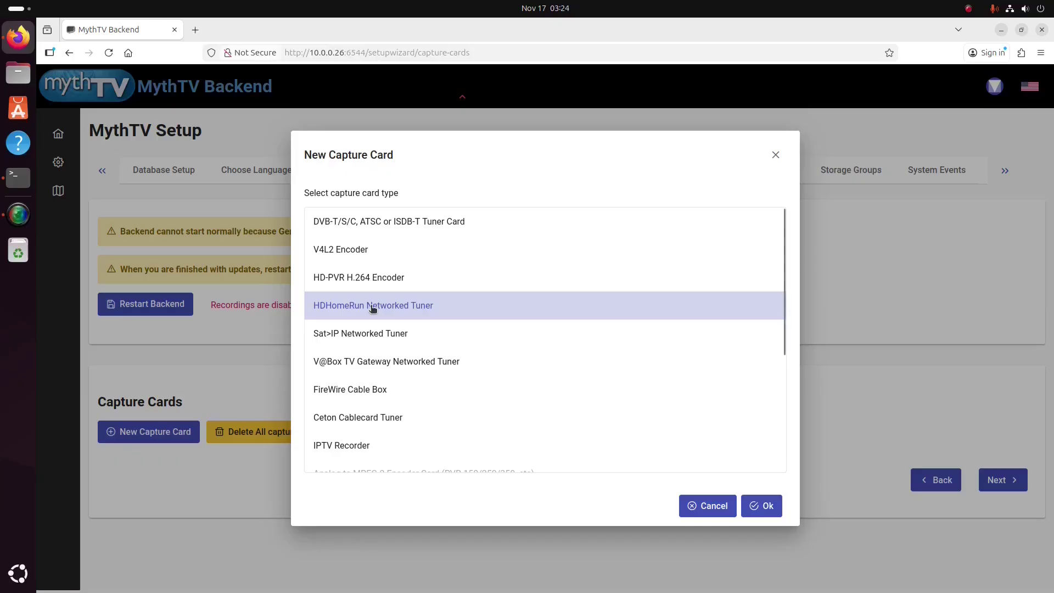
{"action": "left_click", "coordinate": [768, 501]}
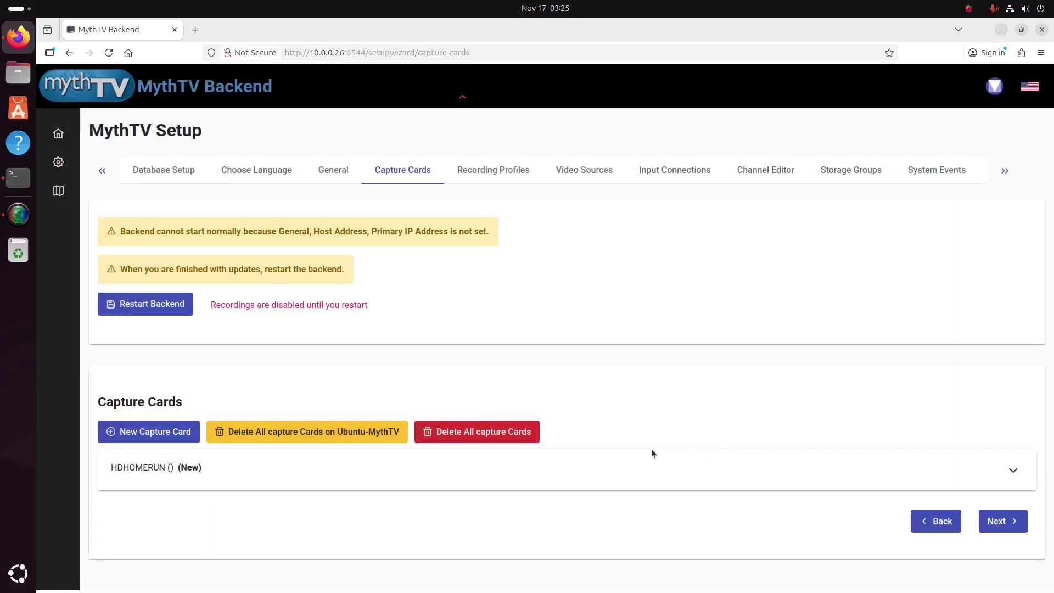
Assign the hdhomerun_dvr_atsc3 device to the new capture card, enable HDHomeRun for active EIT scan, and save the card.
{"action": "left_click", "coordinate": [1011, 474]}
{"action": "scroll", "coordinate": [881, 416], "scroll_direction": "down", "scroll_amount": 6}
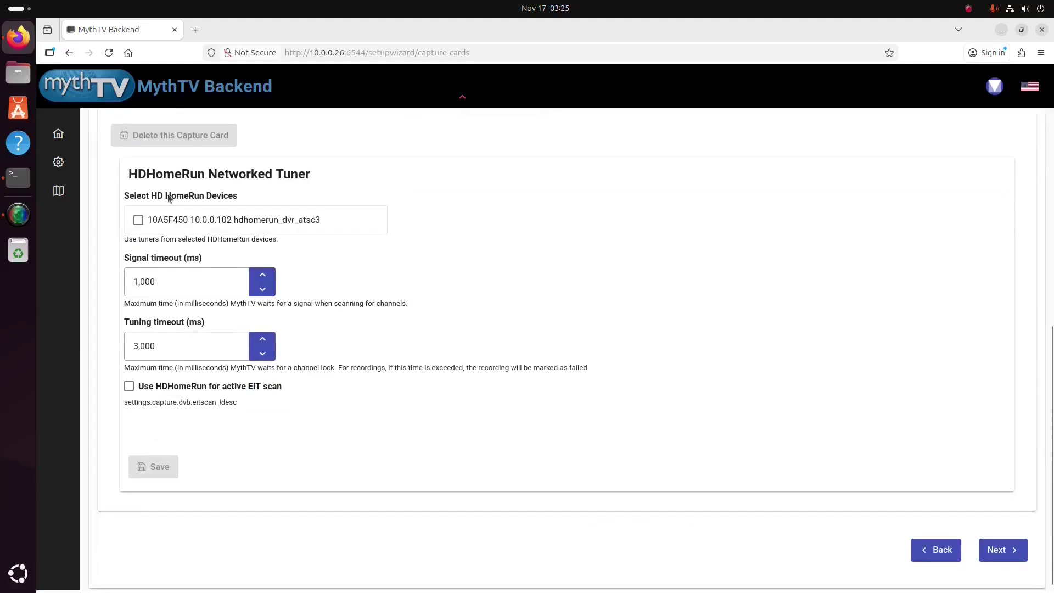
{"action": "left_click", "coordinate": [139, 221]}
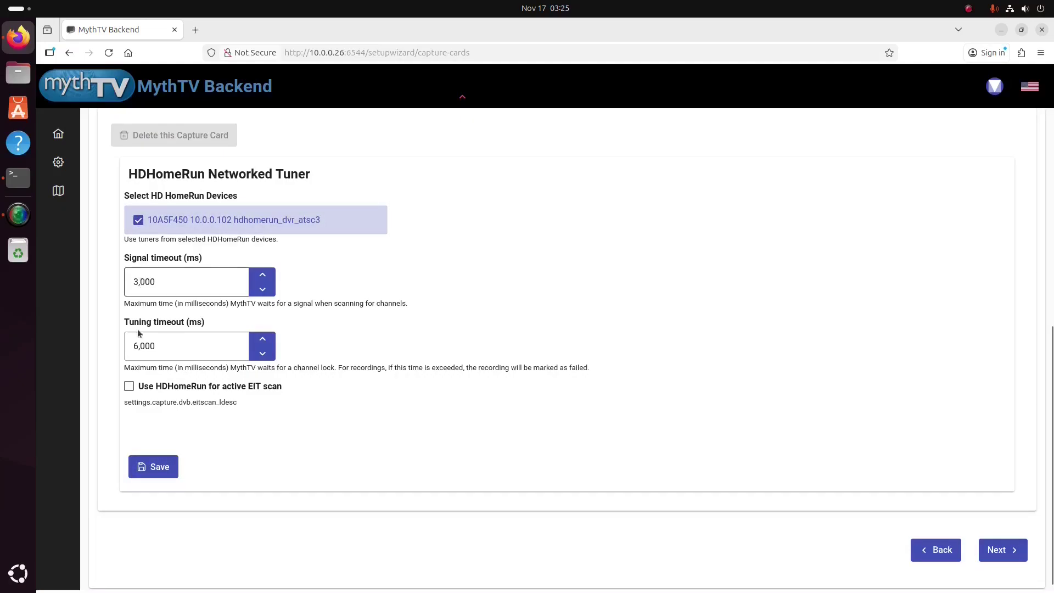
{"action": "left_click", "coordinate": [130, 387]}
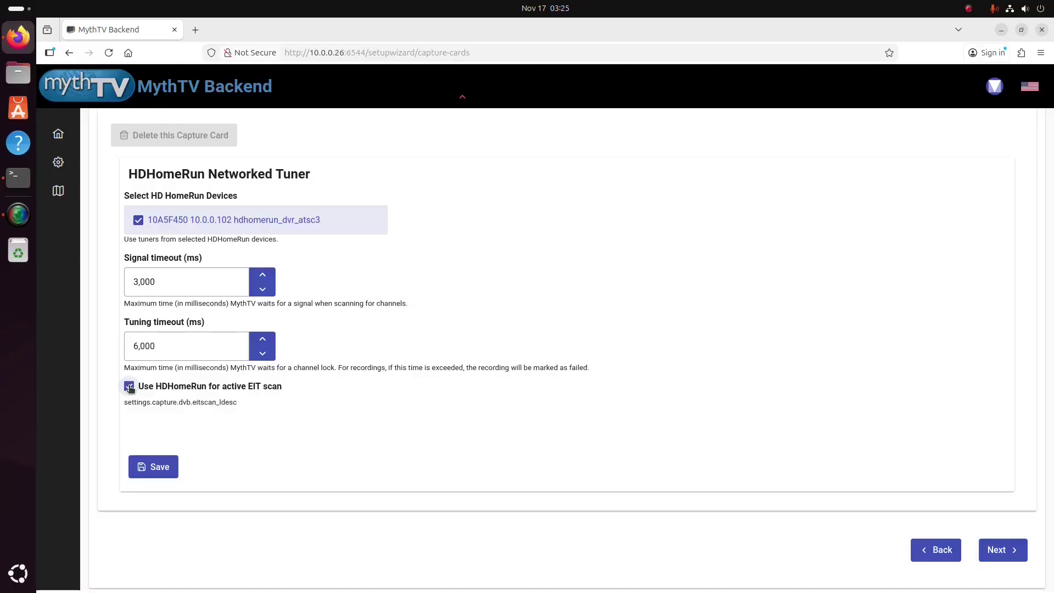
{"action": "left_click", "coordinate": [147, 467]}
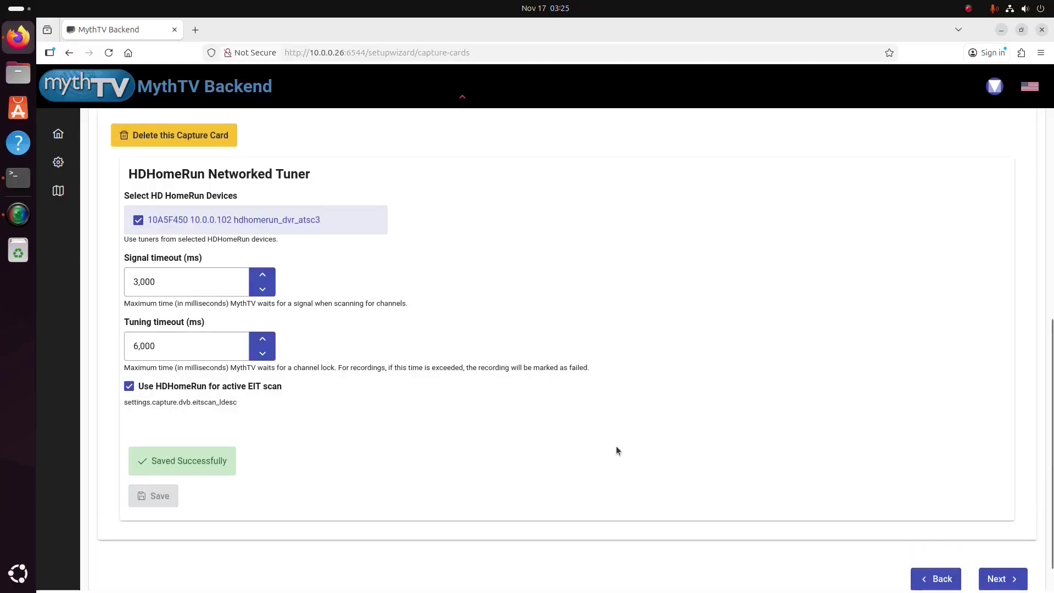
{"action": "scroll", "coordinate": [748, 456], "scroll_direction": "up", "scroll_amount": 5}
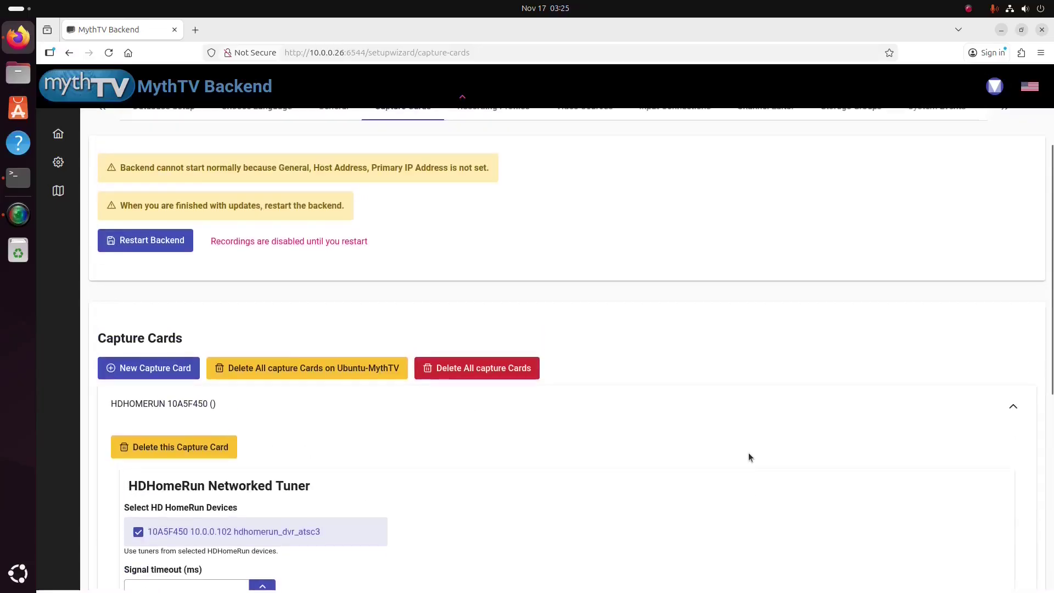
{"action": "left_click", "coordinate": [1014, 408]}
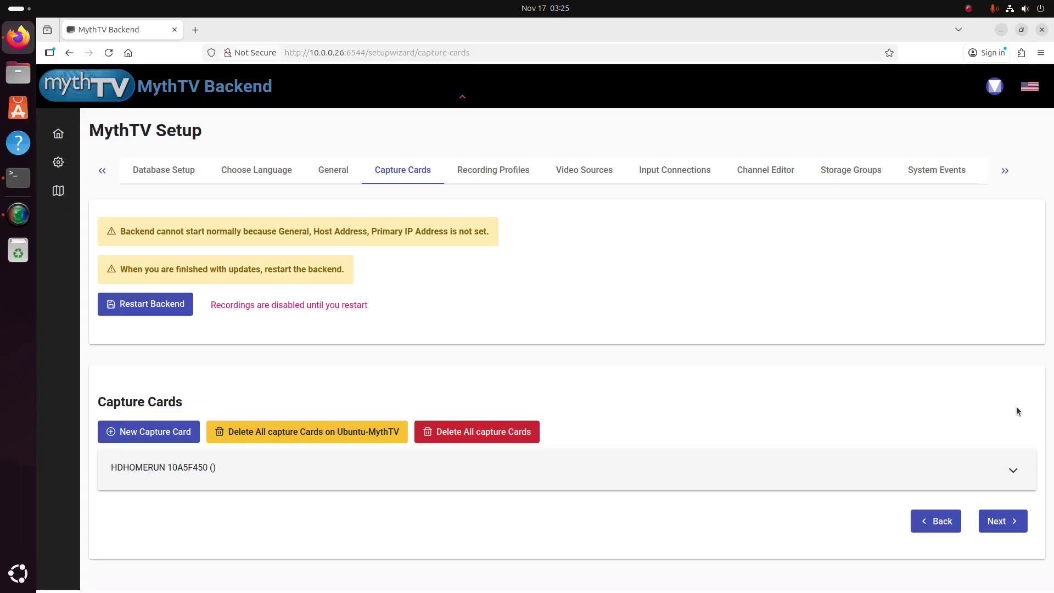
Add a second capture card of type HDHomeRun Networked Tuner.
{"action": "left_click", "coordinate": [148, 436]}
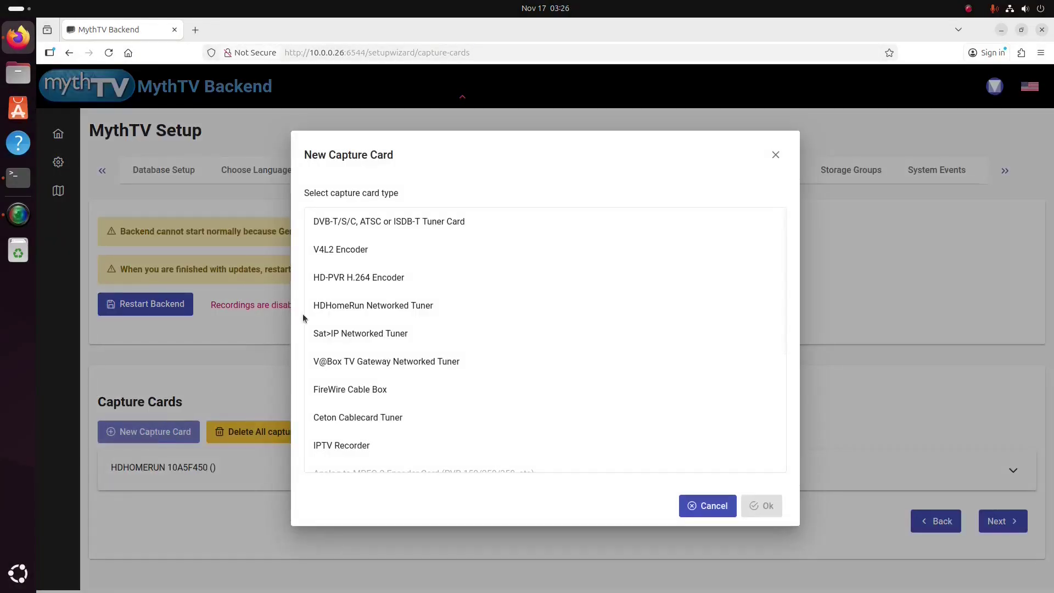
{"action": "left_click", "coordinate": [328, 308]}
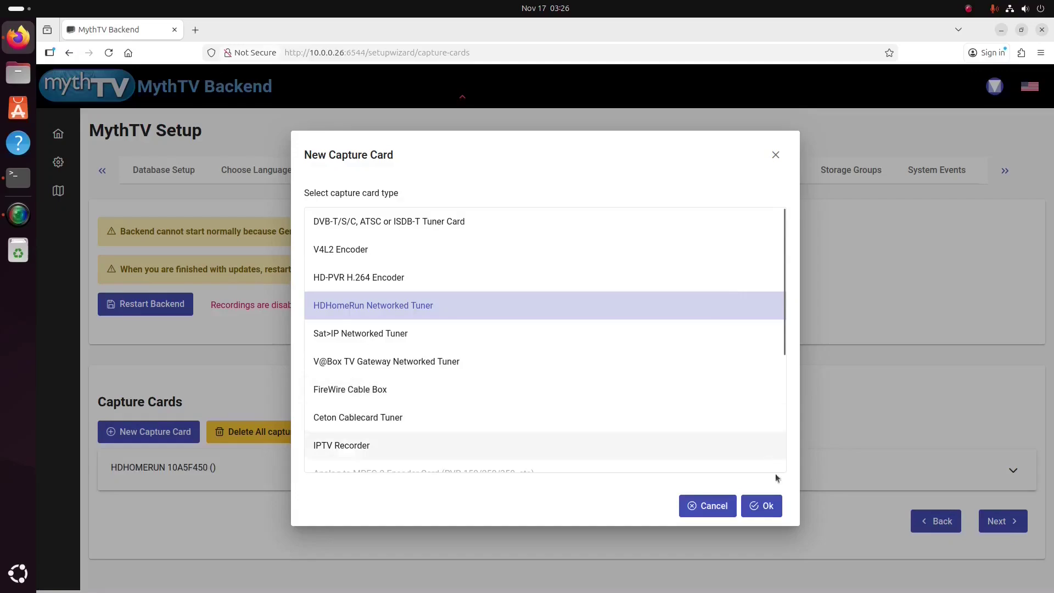
{"action": "left_click", "coordinate": [760, 506]}
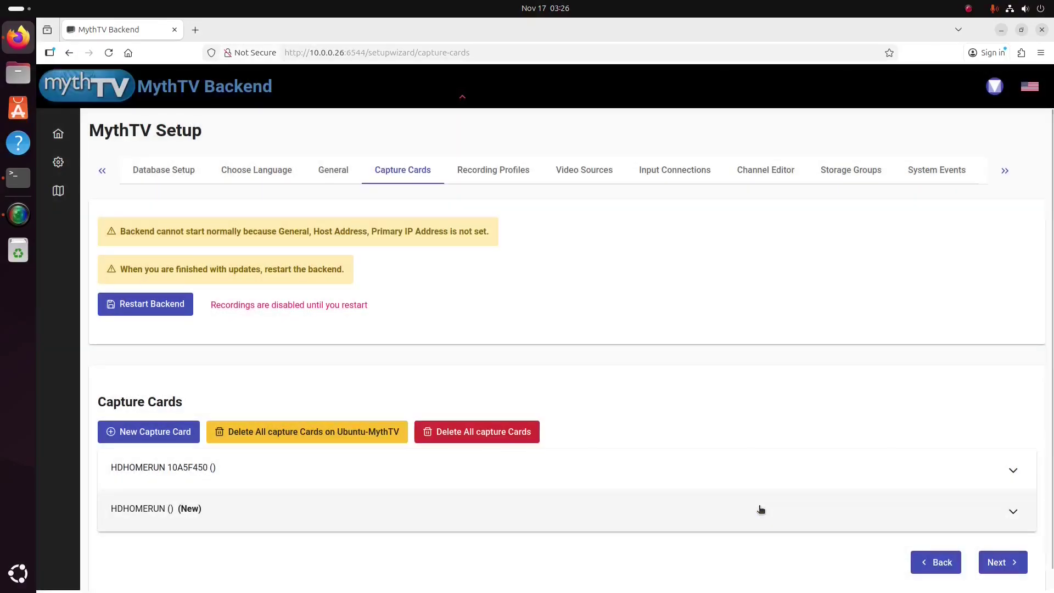
Assign the hdhomerun_dvr_atsc3 device to the second capture card, enable HDHomeRun for active EIT scan, and save the card.
{"action": "left_click", "coordinate": [1013, 511]}
{"action": "scroll", "coordinate": [878, 439], "scroll_direction": "down", "scroll_amount": 2}
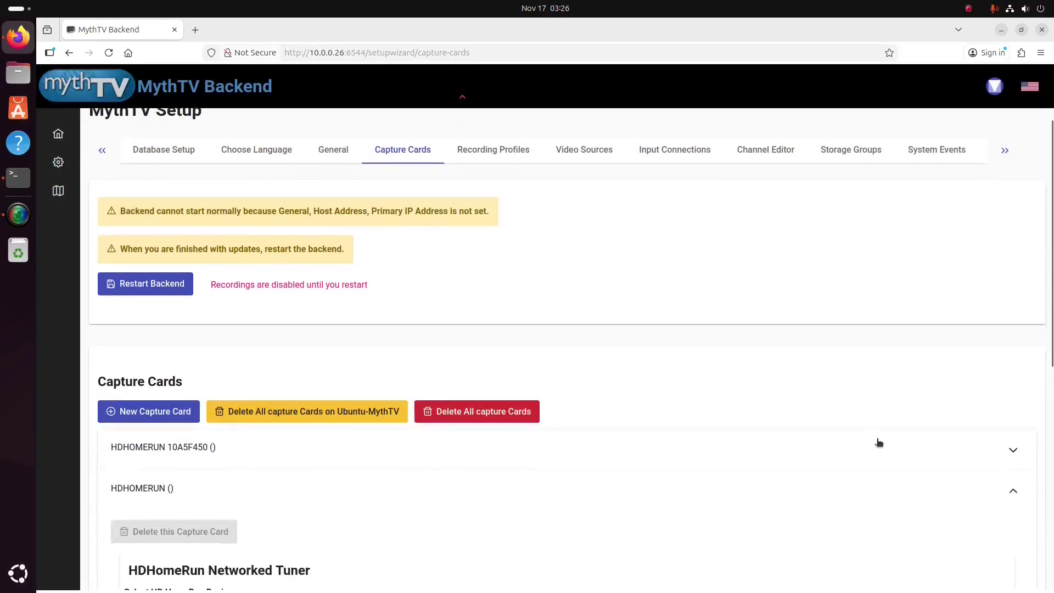
{"action": "scroll", "coordinate": [862, 423], "scroll_direction": "down", "scroll_amount": 5}
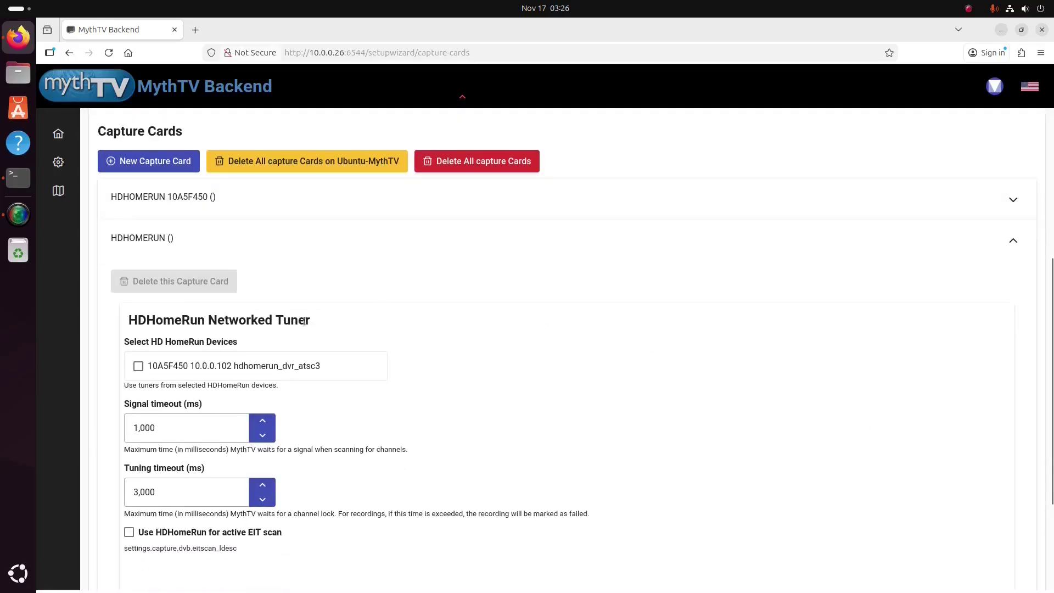
{"action": "left_click", "coordinate": [139, 366]}
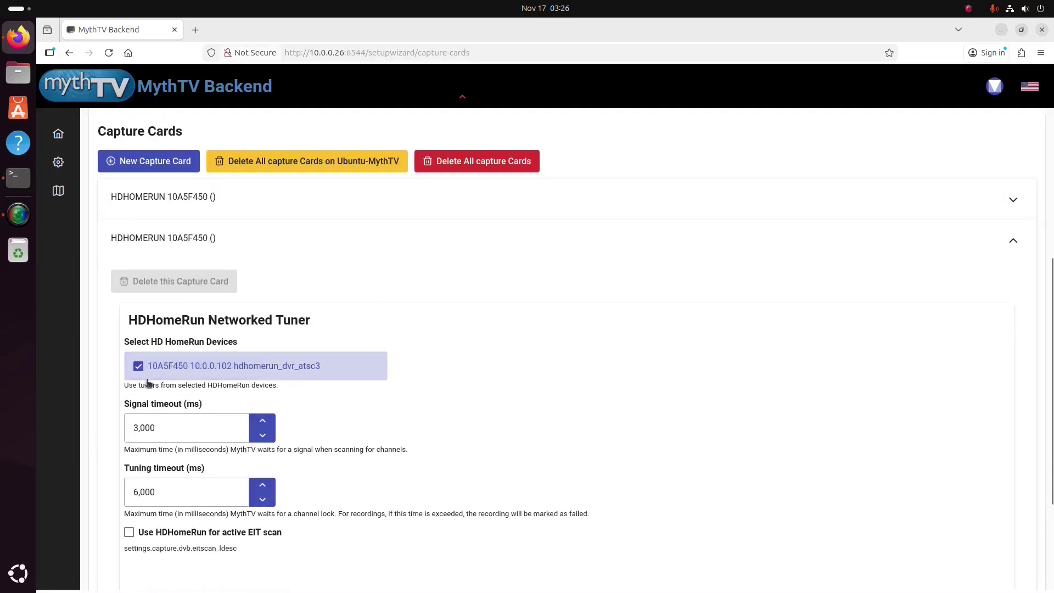
{"action": "scroll", "coordinate": [184, 422], "scroll_direction": "down", "scroll_amount": 1}
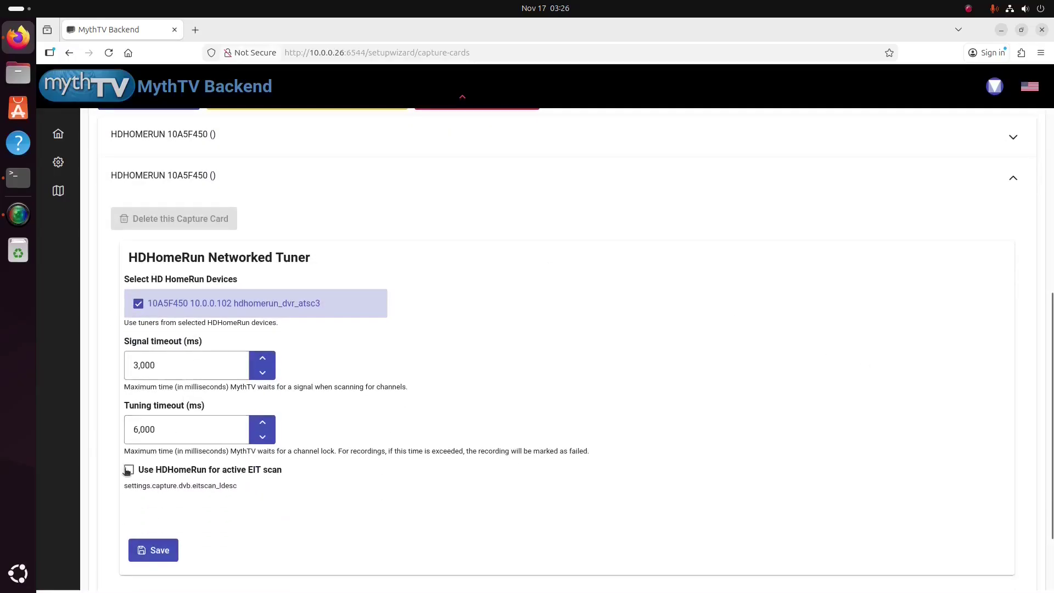
{"action": "left_click", "coordinate": [128, 471]}
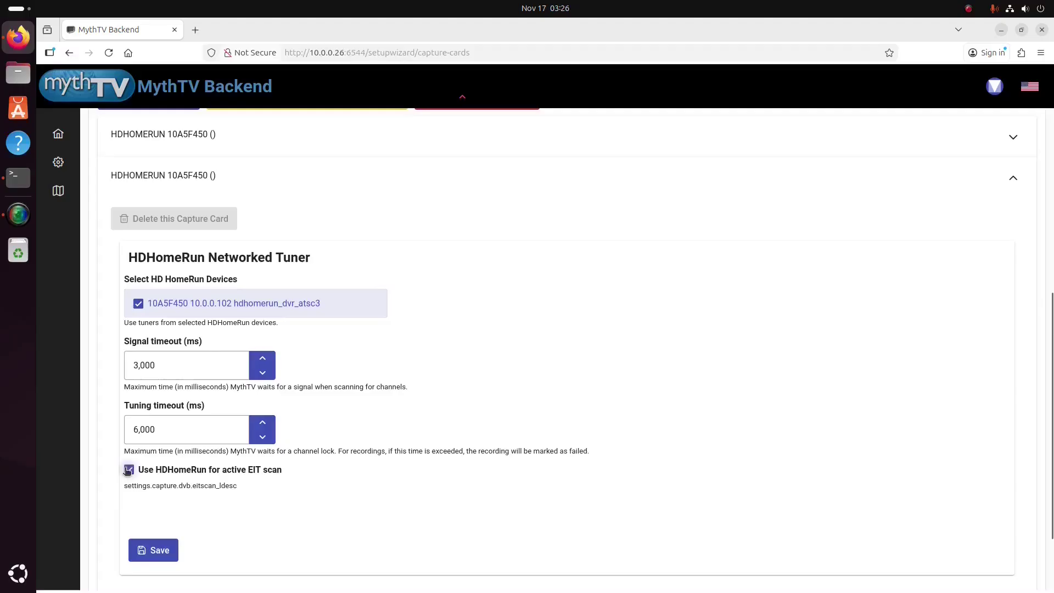
{"action": "left_click", "coordinate": [151, 556]}
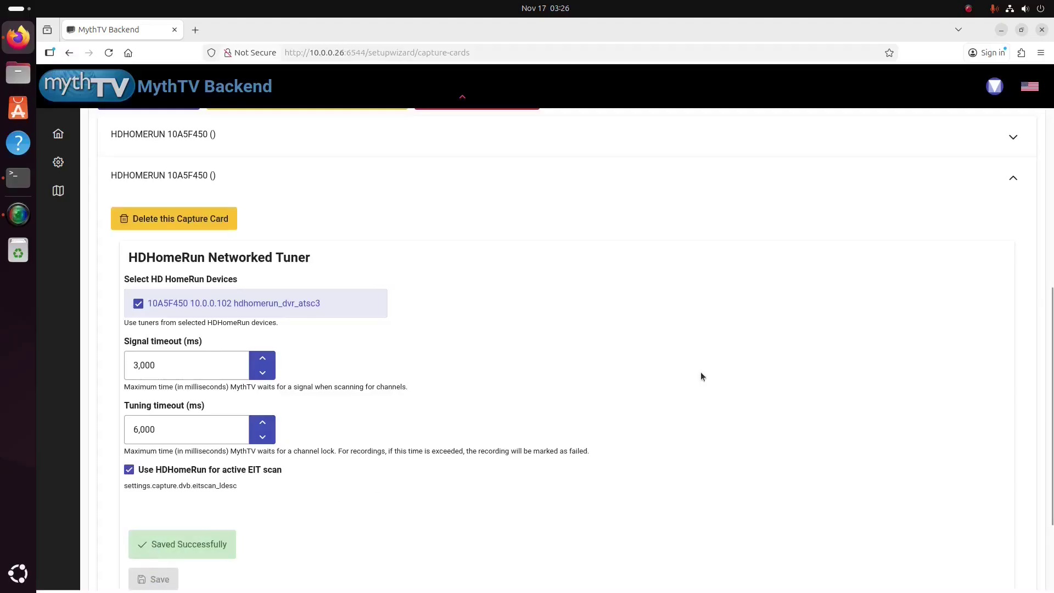
{"action": "left_click", "coordinate": [1014, 179]}
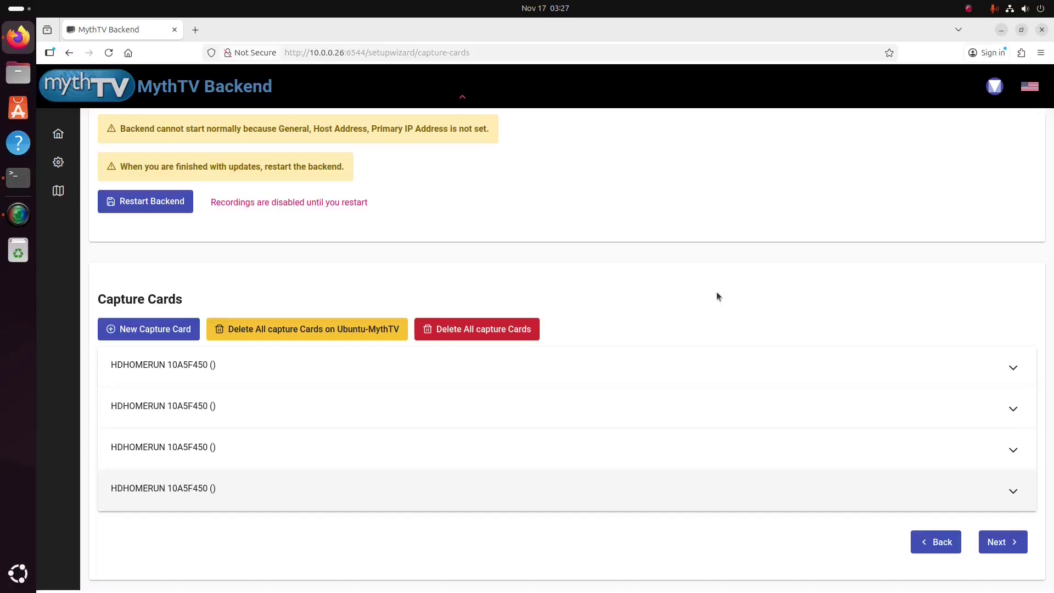
Add a new video source in the backend setup and expand its settings.
{"action": "scroll", "coordinate": [717, 295], "scroll_direction": "up", "scroll_amount": 3}
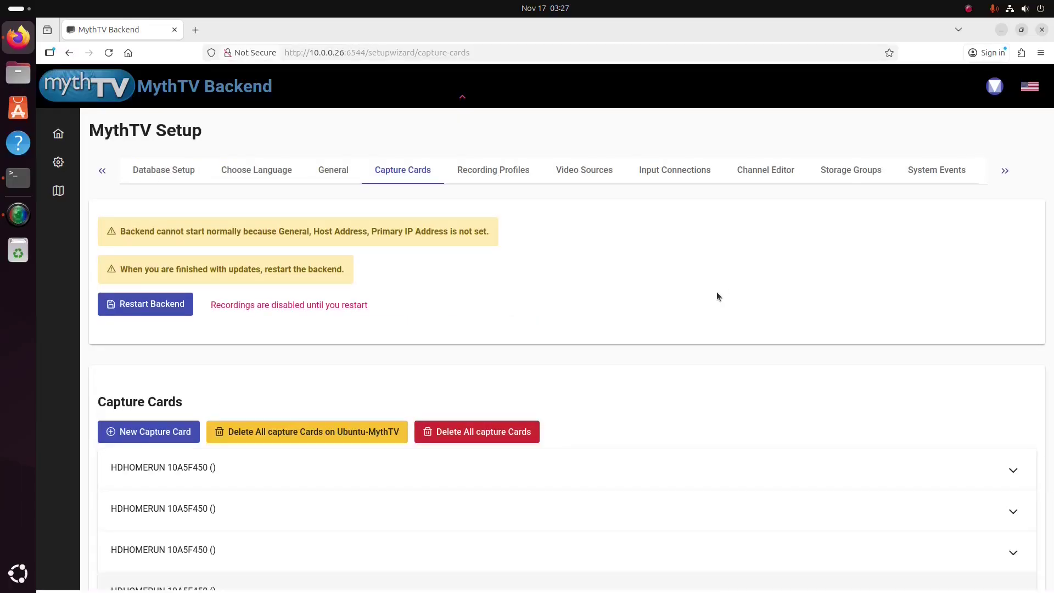
{"action": "left_click", "coordinate": [603, 174]}
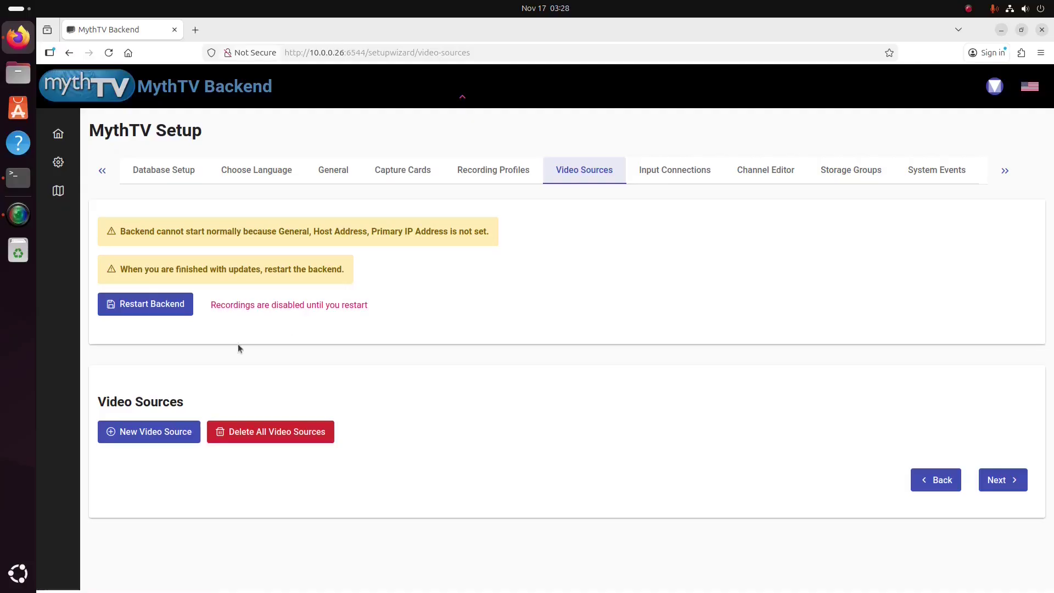
{"action": "left_click", "coordinate": [131, 439]}
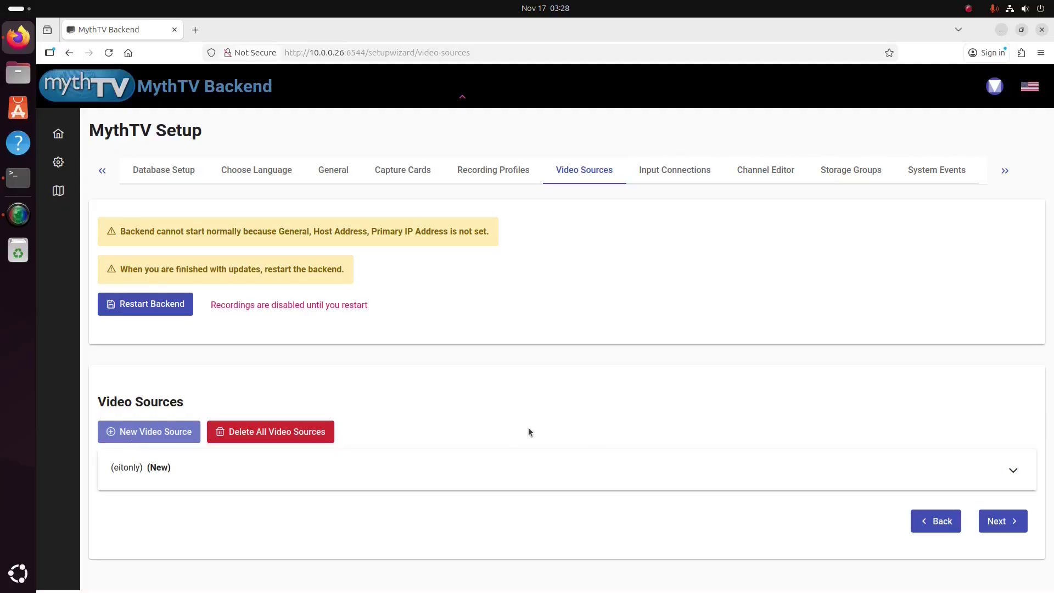
{"action": "left_click", "coordinate": [888, 475]}
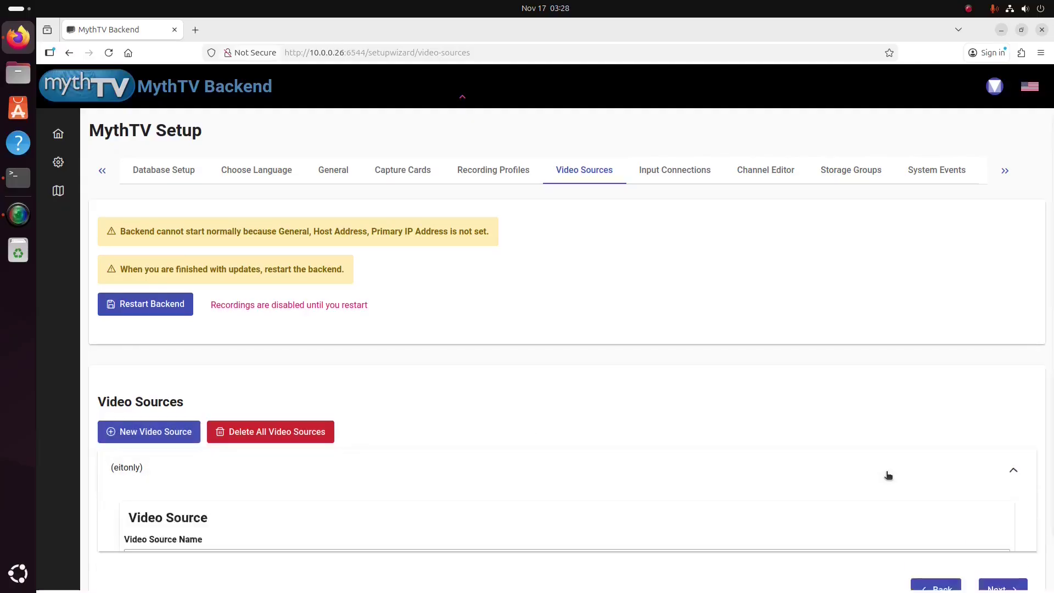
Name the new video source HDHomeRun, enable Perform EIT scan, and save the source.
{"action": "scroll", "coordinate": [888, 475], "scroll_direction": "down", "scroll_amount": 5}
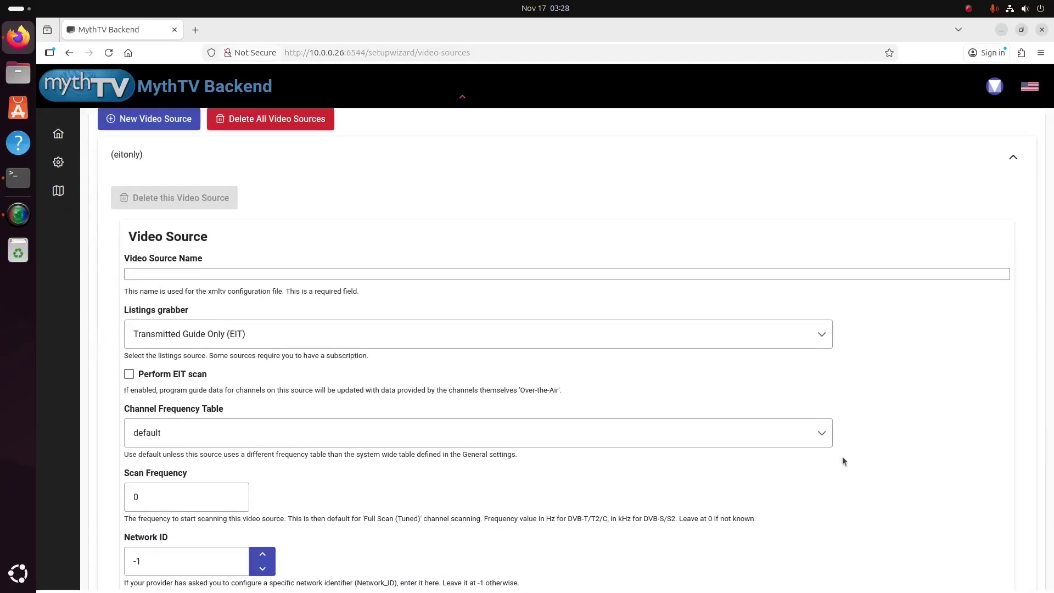
{"action": "left_click", "coordinate": [206, 272]}
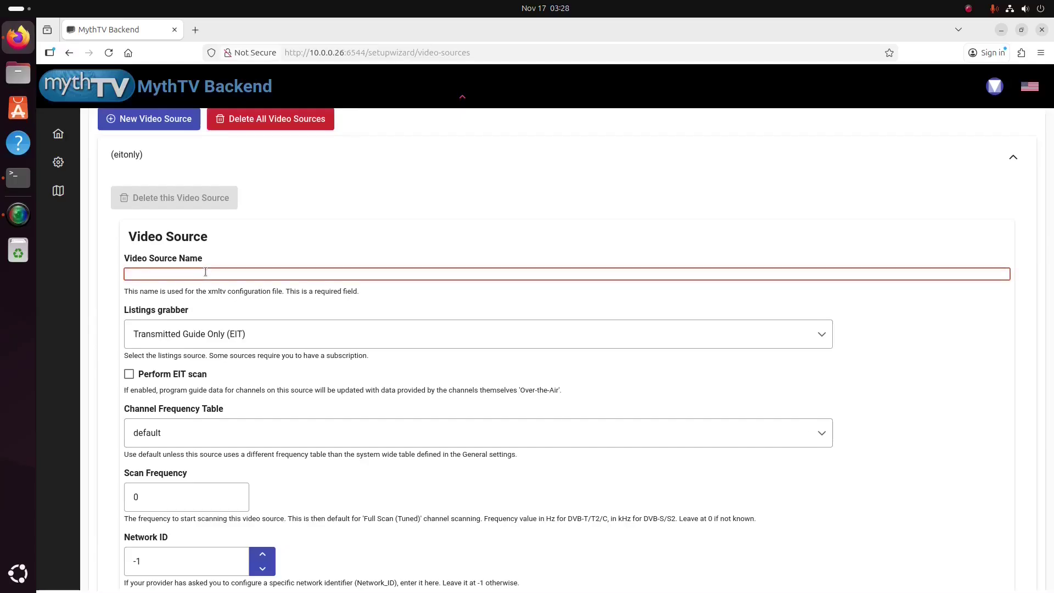
{"action": "type", "text": "HDHome"}
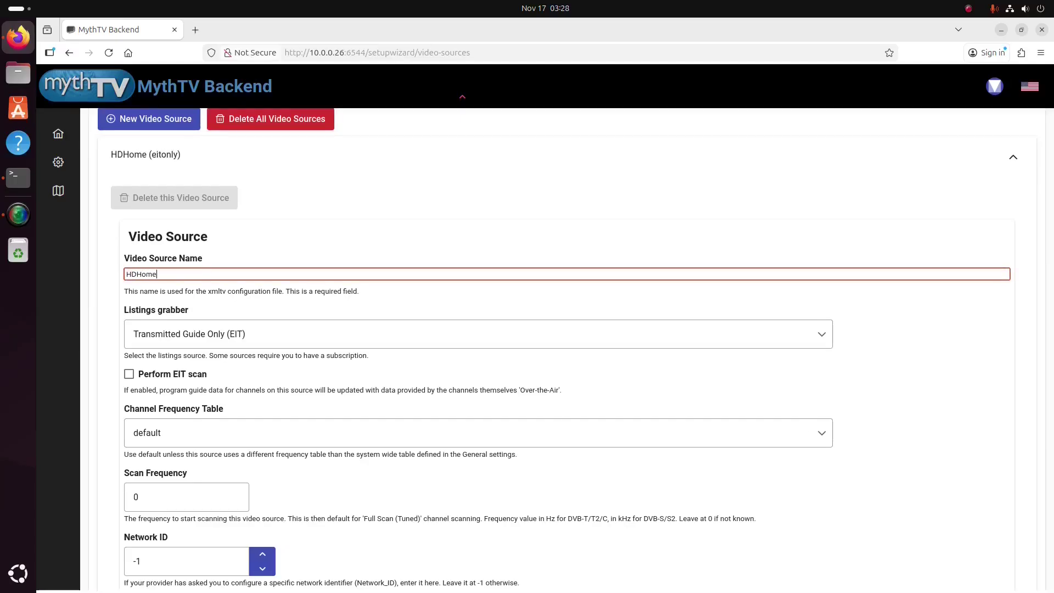
{"action": "type", "text": "Run"}
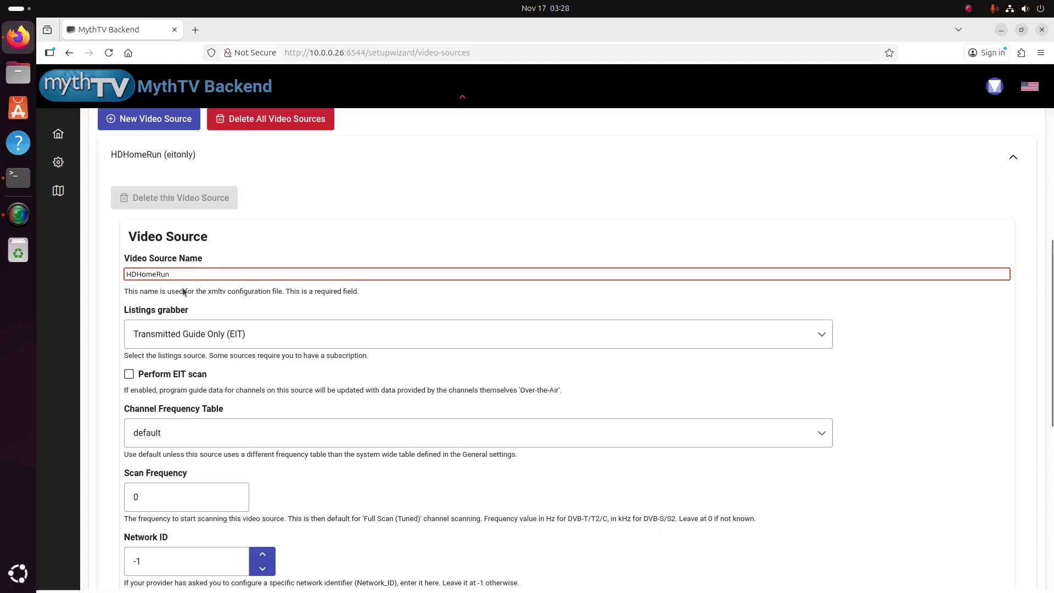
{"action": "left_click", "coordinate": [129, 375]}
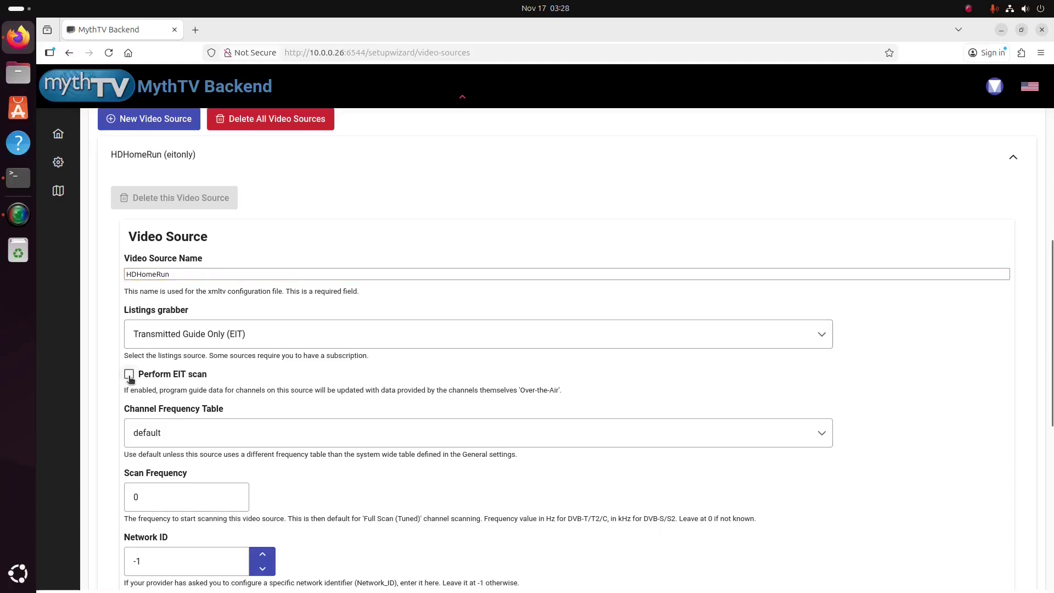
{"action": "scroll", "coordinate": [292, 392], "scroll_direction": "down", "scroll_amount": 7}
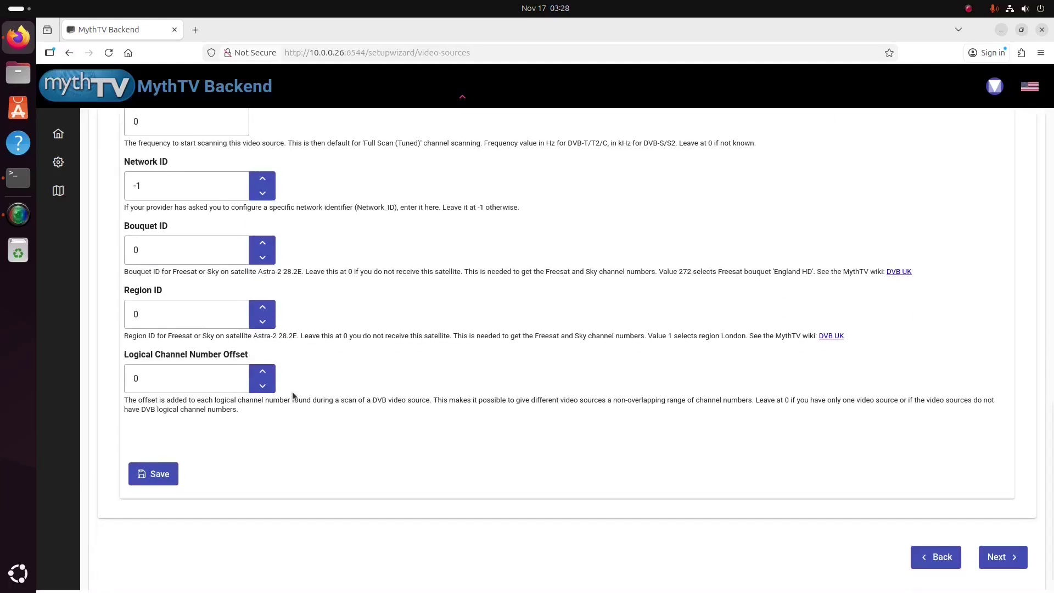
{"action": "left_click", "coordinate": [159, 475]}
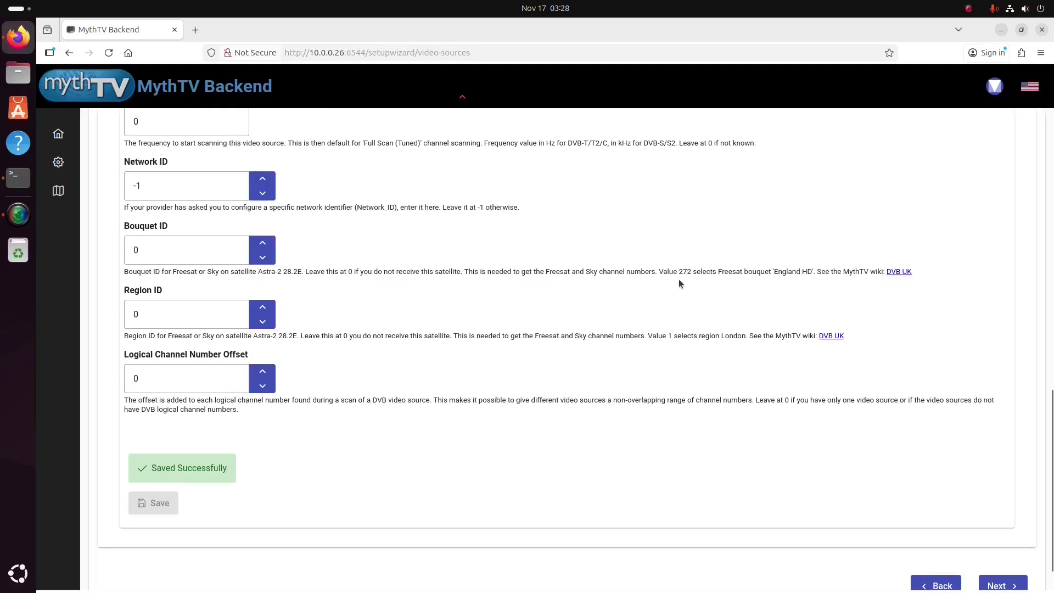
In the first HDHomeRun input connection, set the input name to MPEG2TS and the video source to HDHomeRun.
{"action": "scroll", "coordinate": [678, 283], "scroll_direction": "up", "scroll_amount": 15}
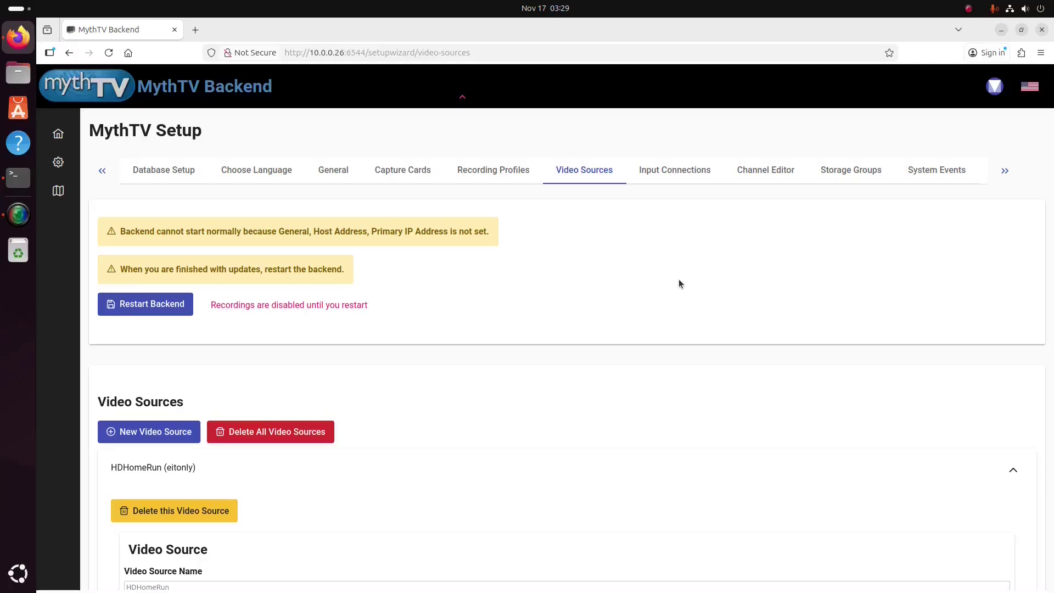
{"action": "left_click", "coordinate": [686, 174]}
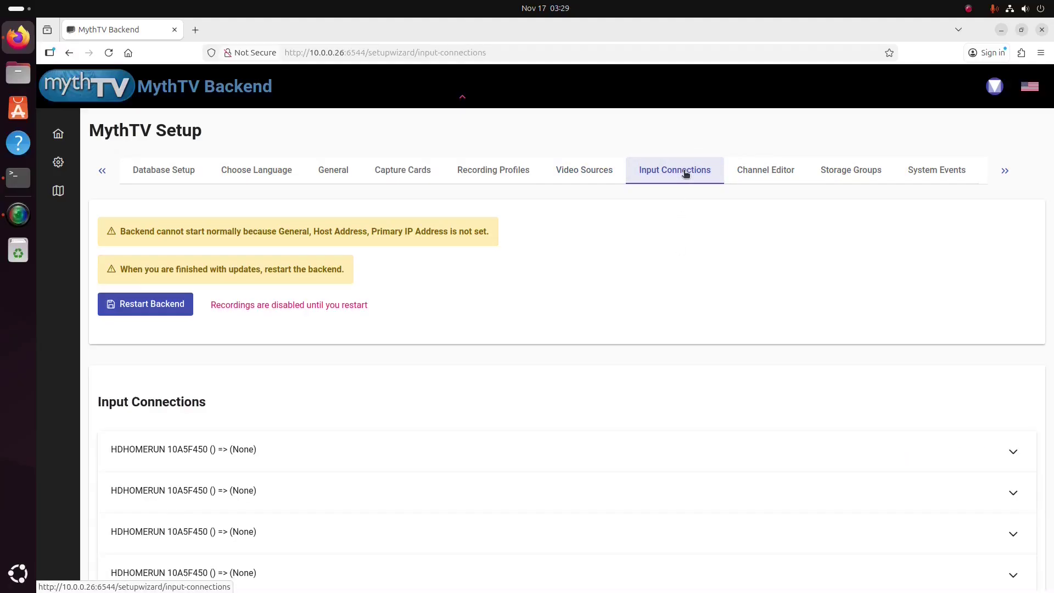
{"action": "scroll", "coordinate": [588, 273], "scroll_direction": "down", "scroll_amount": 2}
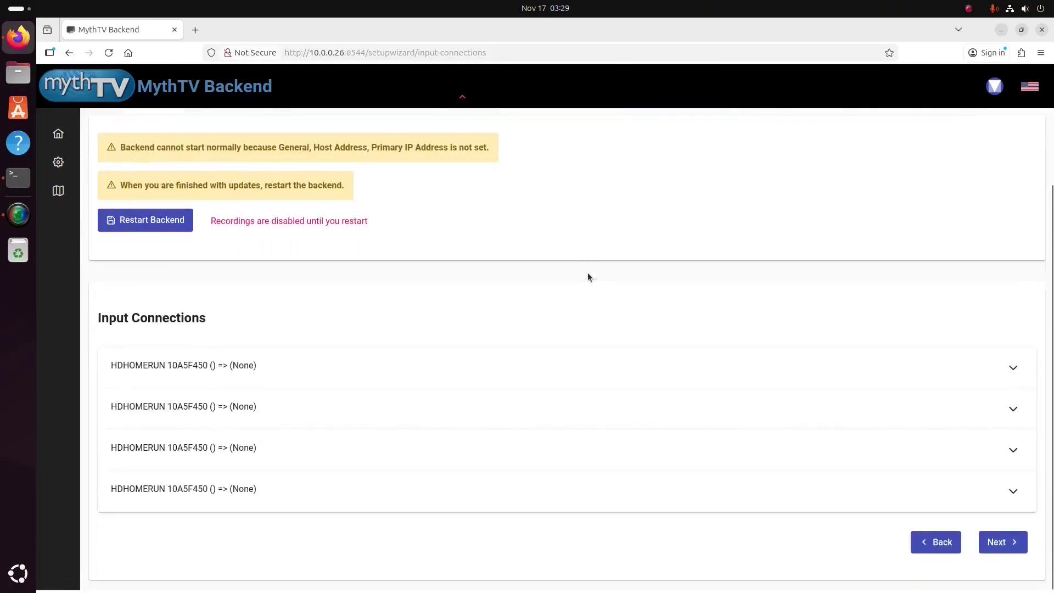
{"action": "left_click", "coordinate": [238, 366]}
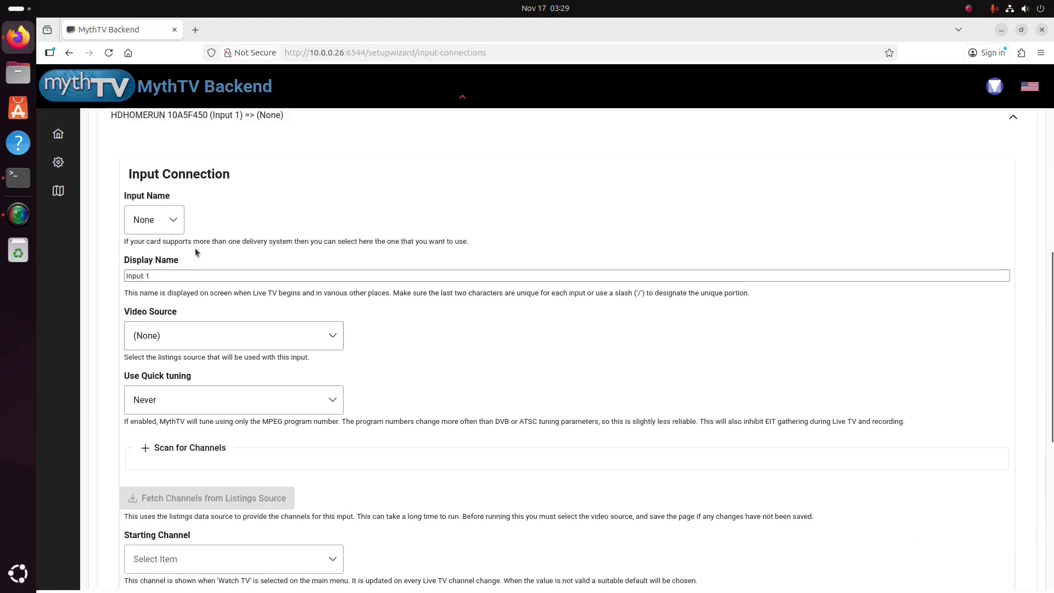
{"action": "left_click", "coordinate": [175, 224]}
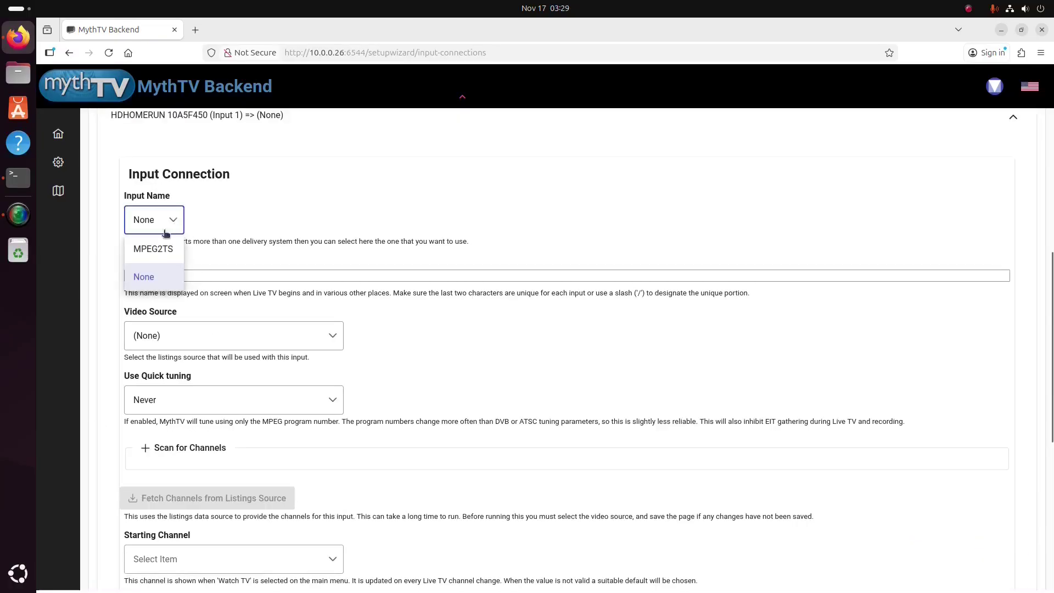
{"action": "left_click", "coordinate": [146, 251]}
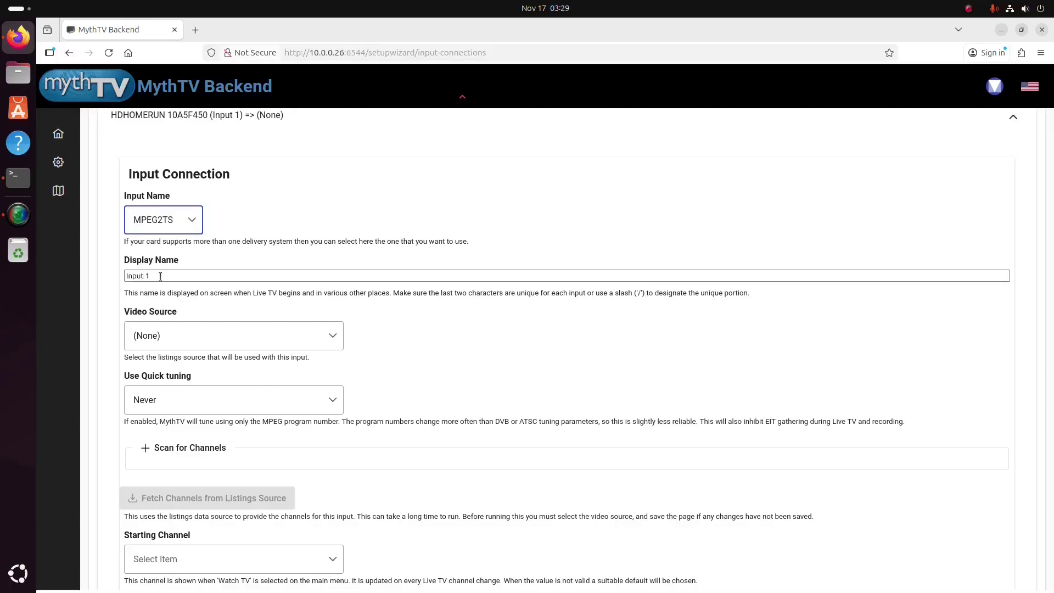
{"action": "left_click", "coordinate": [331, 337]}
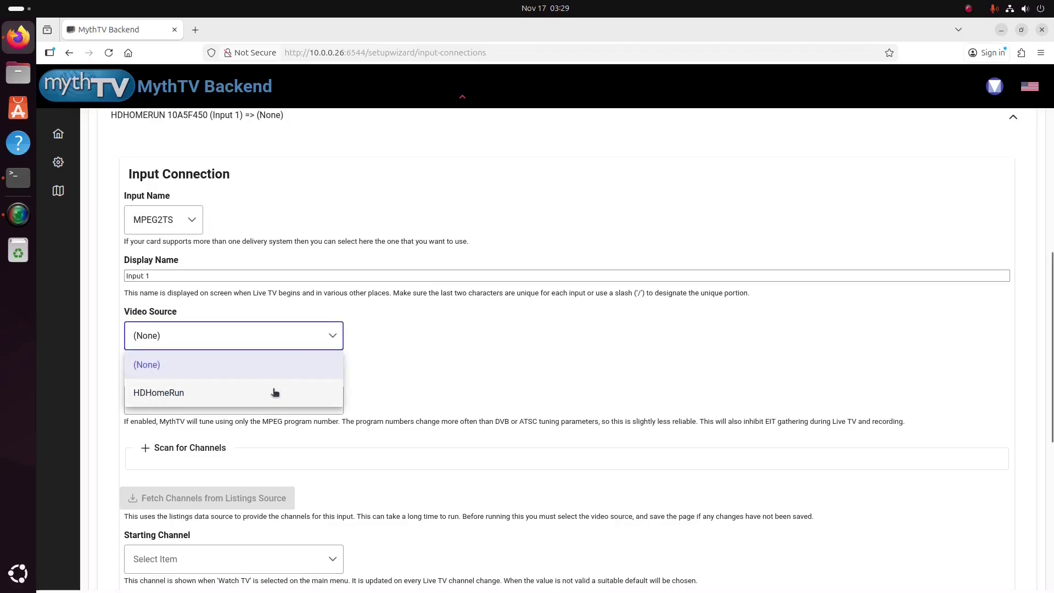
{"action": "left_click", "coordinate": [275, 393]}
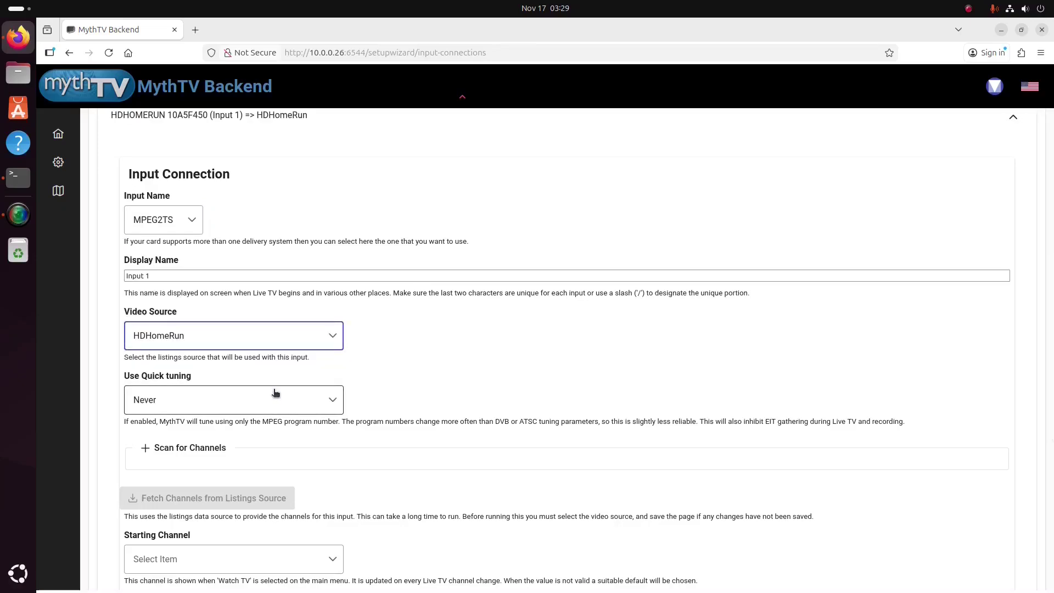
Run a channel scan for the first input connection using the HDHomeRun Channel Import scan type.
{"action": "scroll", "coordinate": [274, 391], "scroll_direction": "down", "scroll_amount": 2}
{"action": "scroll", "coordinate": [273, 390], "scroll_direction": "down", "scroll_amount": 1}
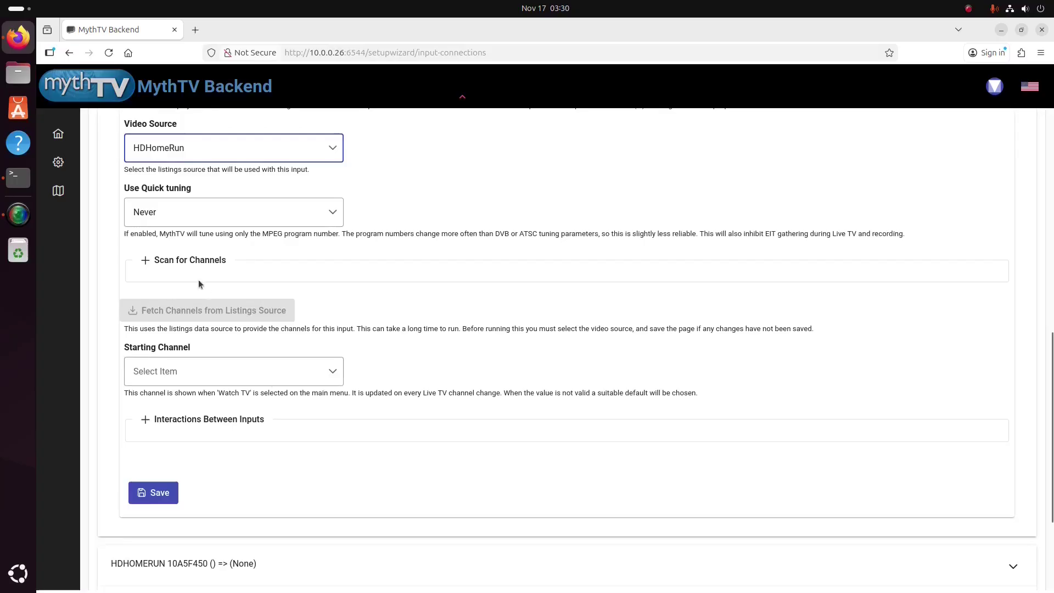
{"action": "left_click", "coordinate": [157, 263]}
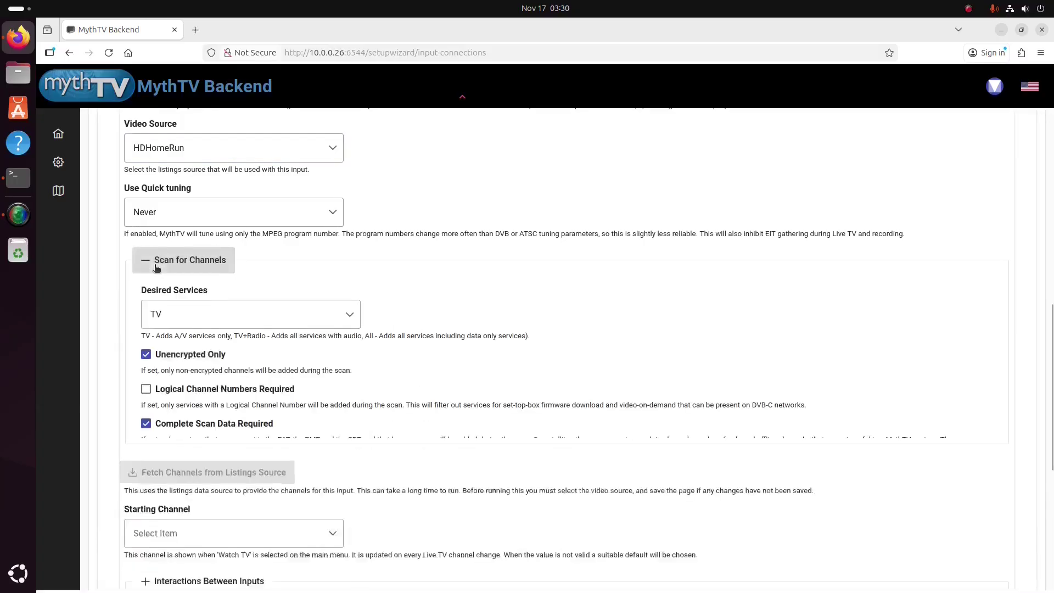
{"action": "scroll", "coordinate": [157, 268], "scroll_direction": "down", "scroll_amount": 3}
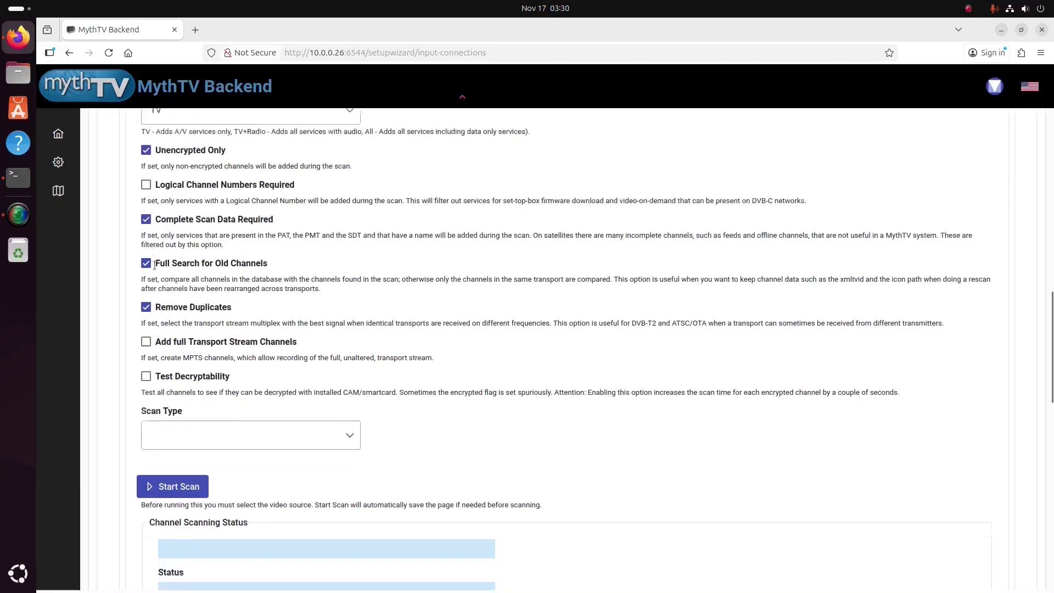
{"action": "scroll", "coordinate": [155, 267], "scroll_direction": "down", "scroll_amount": 1}
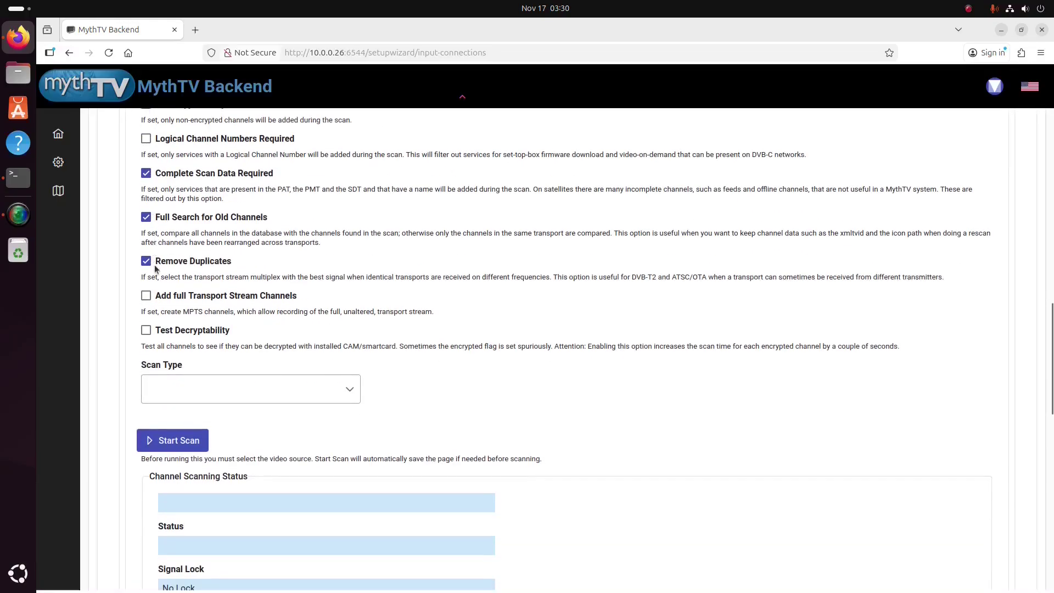
{"action": "left_click", "coordinate": [348, 393]}
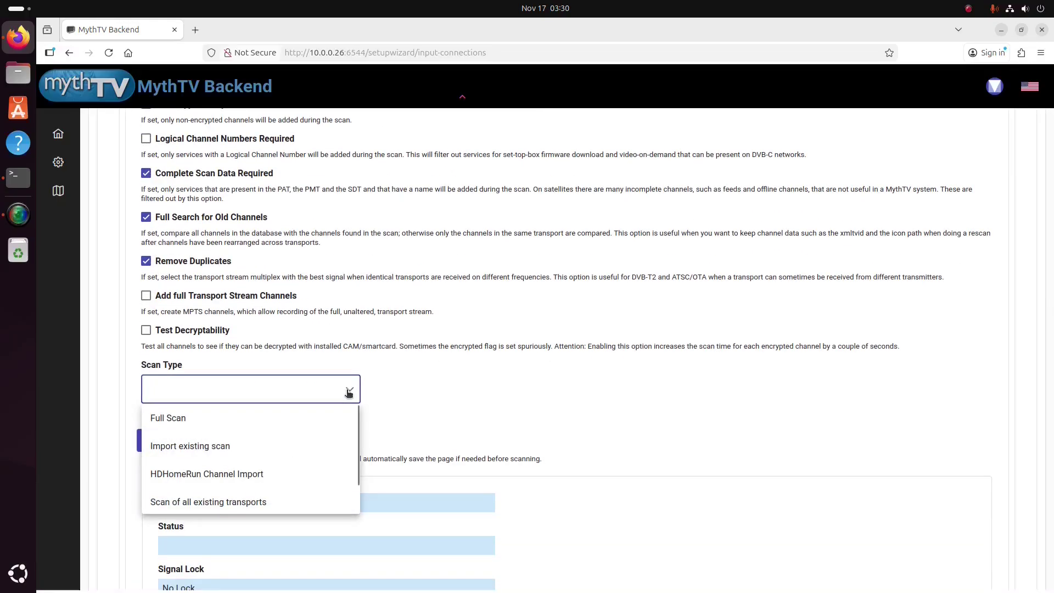
{"action": "left_click", "coordinate": [243, 475]}
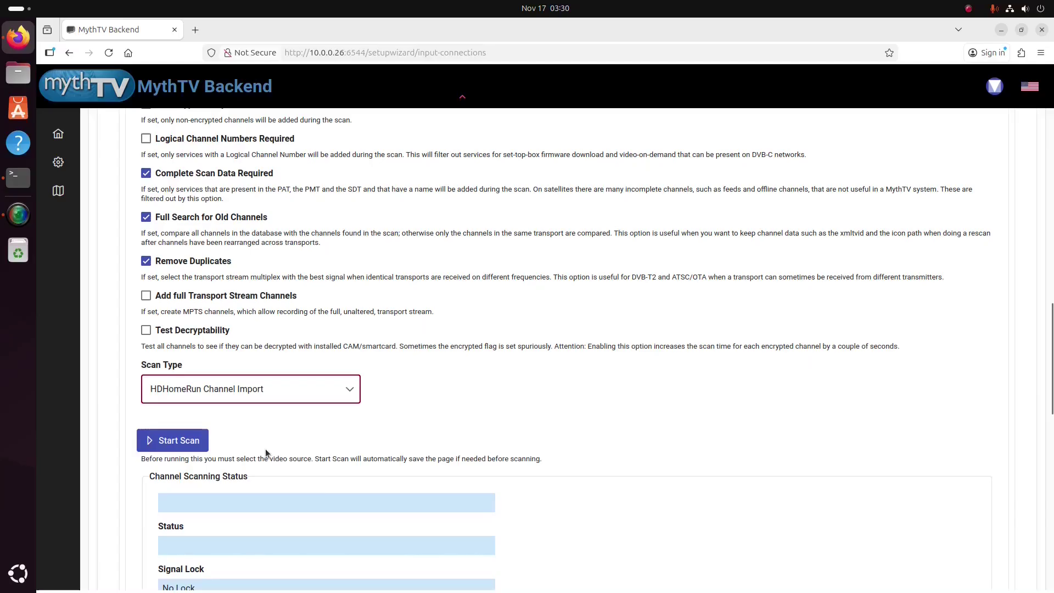
{"action": "scroll", "coordinate": [265, 449], "scroll_direction": "down", "scroll_amount": 5}
{"action": "left_click", "coordinate": [183, 192]}
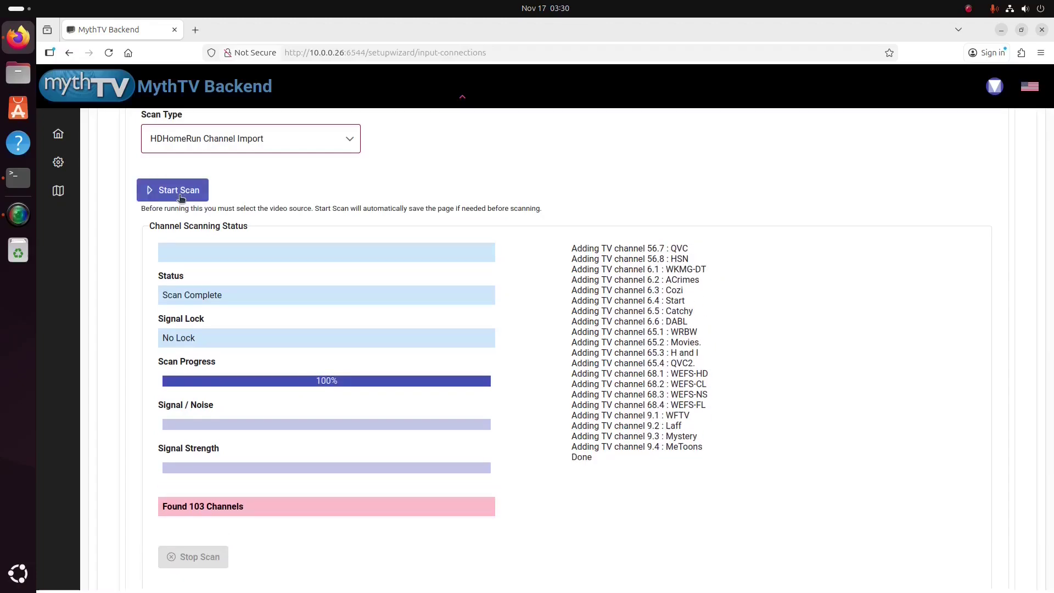
Set the first input connection's starting channel to 2.1, save the connection, and collapse its settings.
{"action": "scroll", "coordinate": [139, 346], "scroll_direction": "down", "scroll_amount": 1}
{"action": "scroll", "coordinate": [140, 344], "scroll_direction": "down", "scroll_amount": 5}
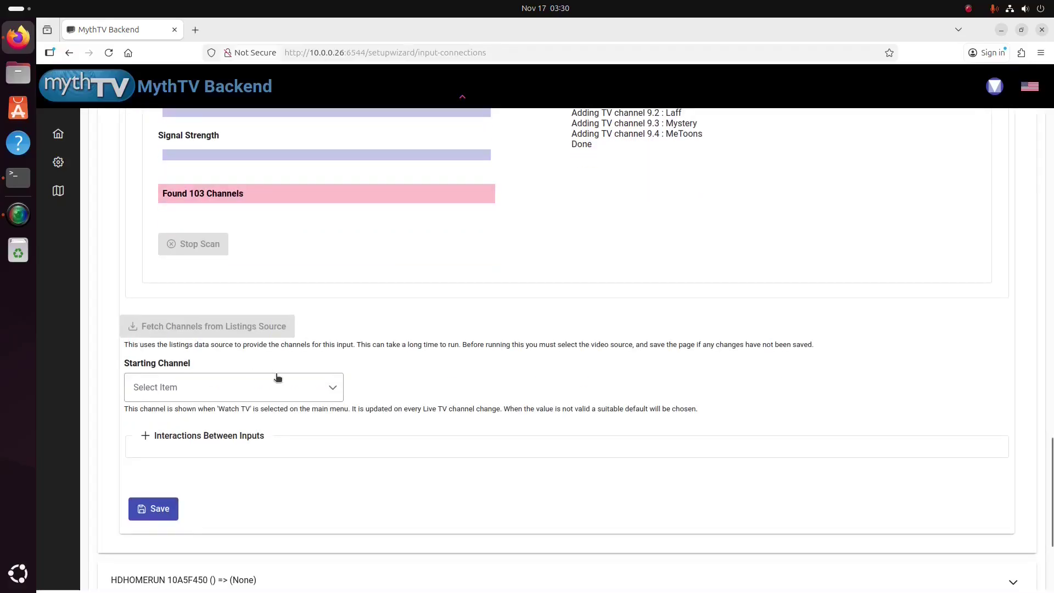
{"action": "left_click", "coordinate": [333, 388]}
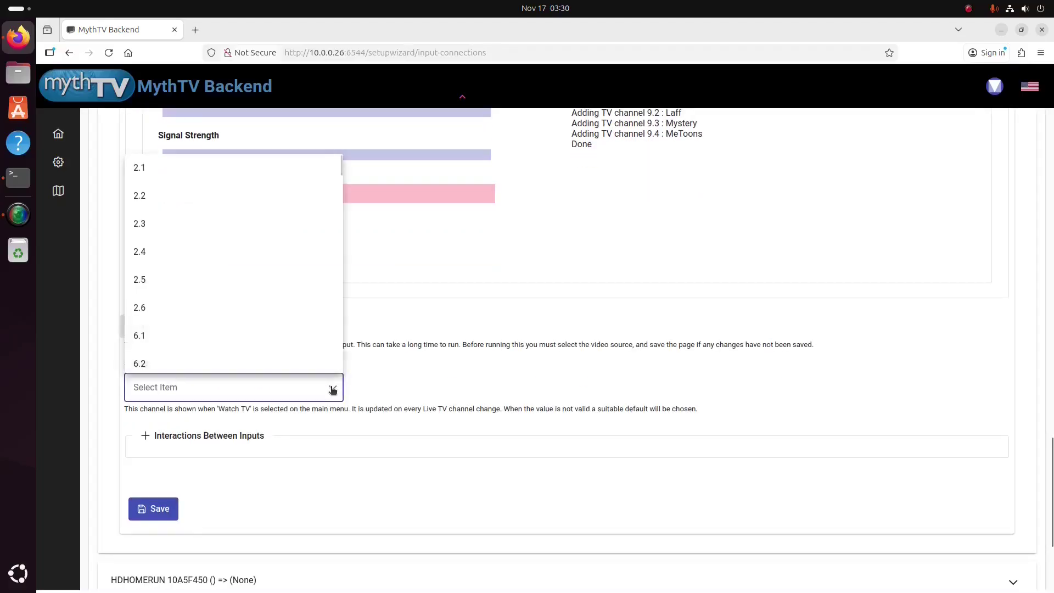
{"action": "left_click", "coordinate": [205, 179]}
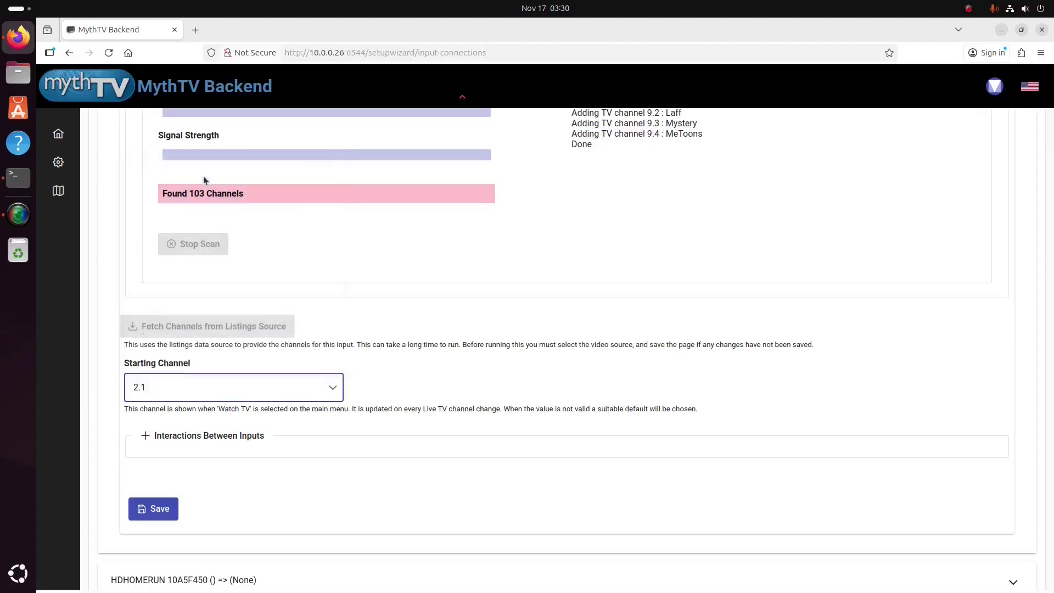
{"action": "left_click", "coordinate": [154, 510]}
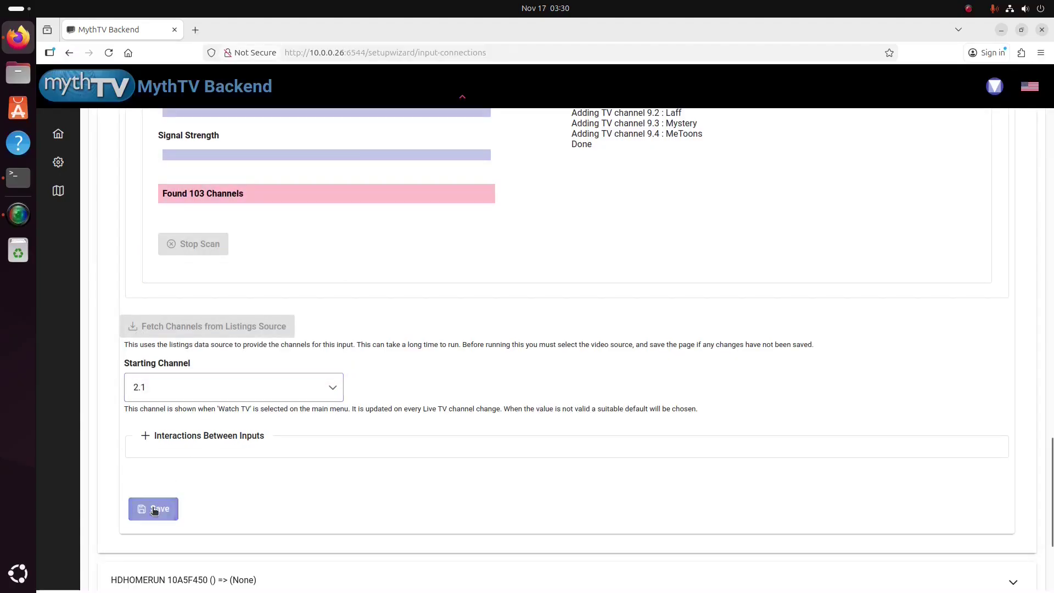
{"action": "scroll", "coordinate": [535, 370], "scroll_direction": "up", "scroll_amount": 15}
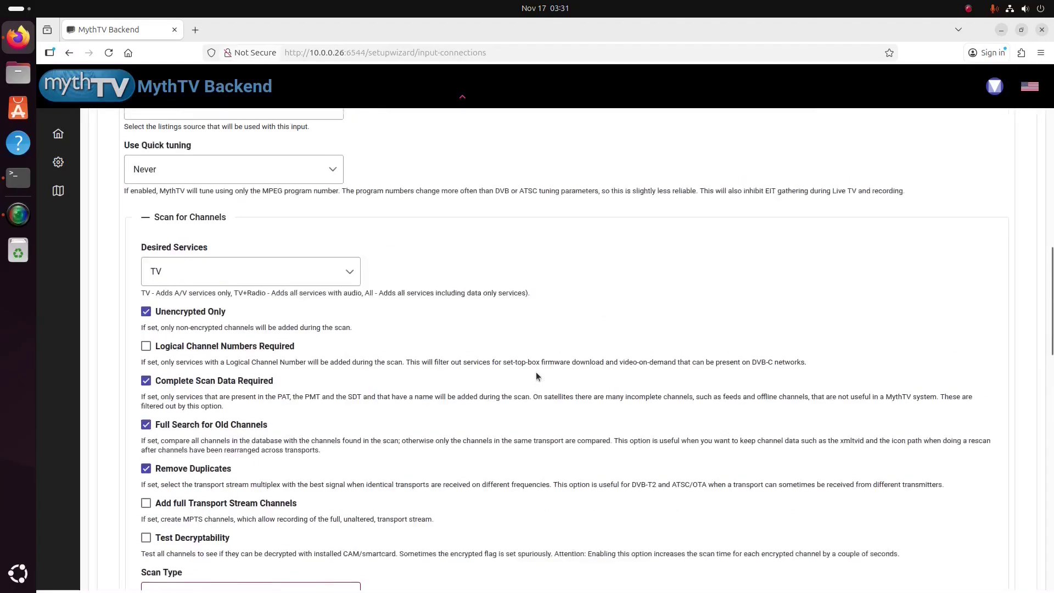
{"action": "scroll", "coordinate": [536, 371], "scroll_direction": "up", "scroll_amount": 5}
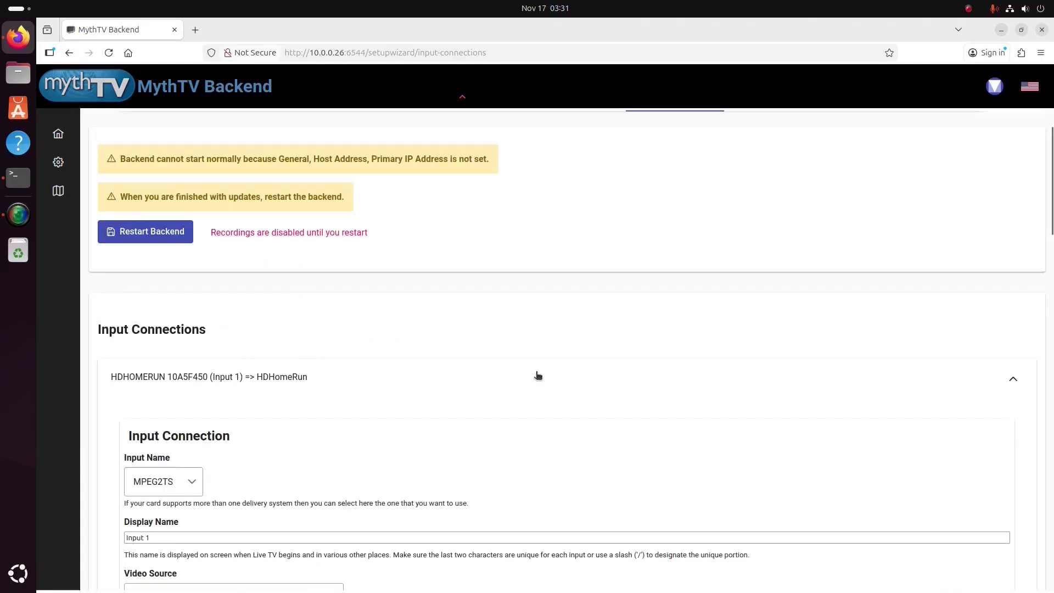
{"action": "left_click", "coordinate": [1009, 380]}
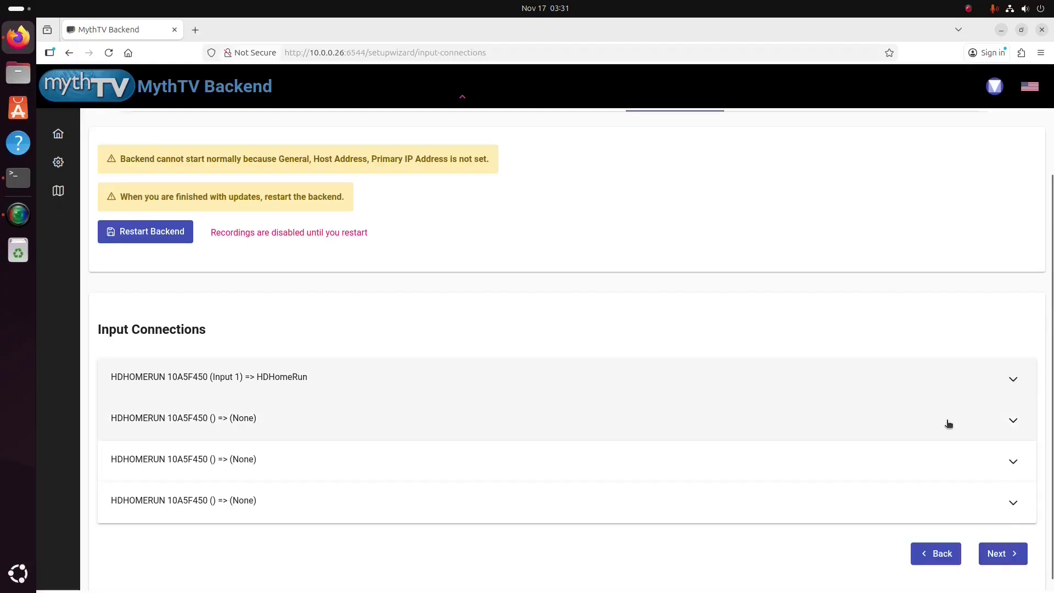
In the second HDHomeRun input connection, set the input name to MPEG2TS and the video source to HDHomeRun.
{"action": "left_click", "coordinate": [946, 423]}
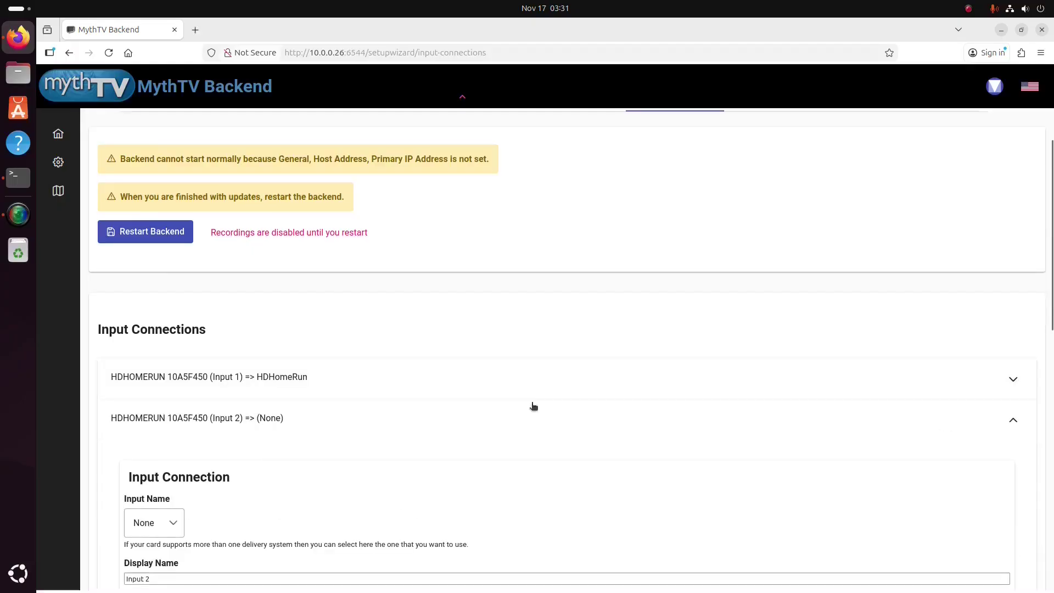
{"action": "scroll", "coordinate": [487, 411], "scroll_direction": "down", "scroll_amount": 5}
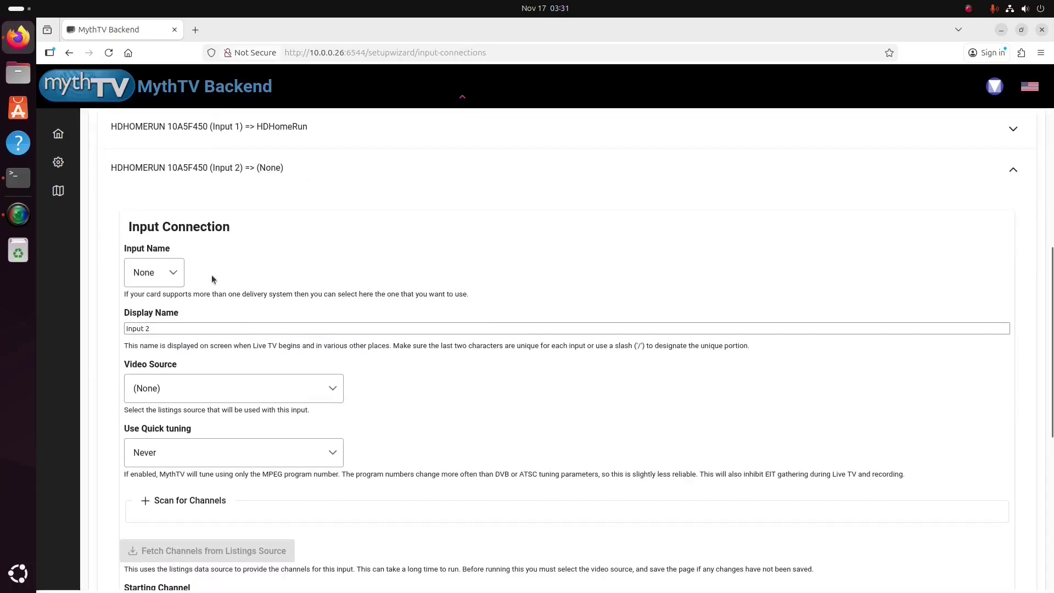
{"action": "left_click", "coordinate": [172, 274]}
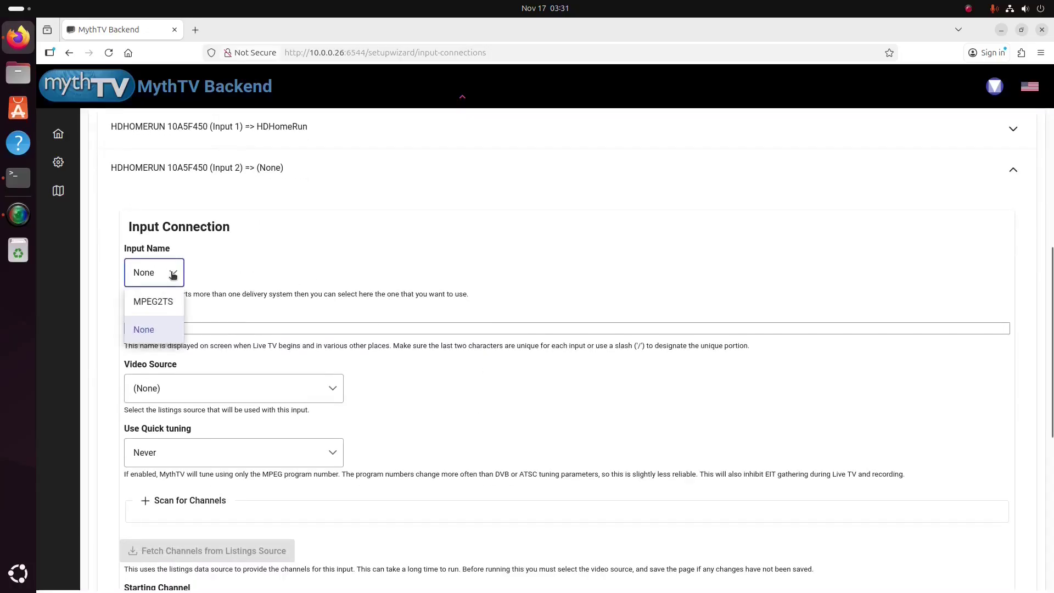
{"action": "left_click", "coordinate": [160, 301]}
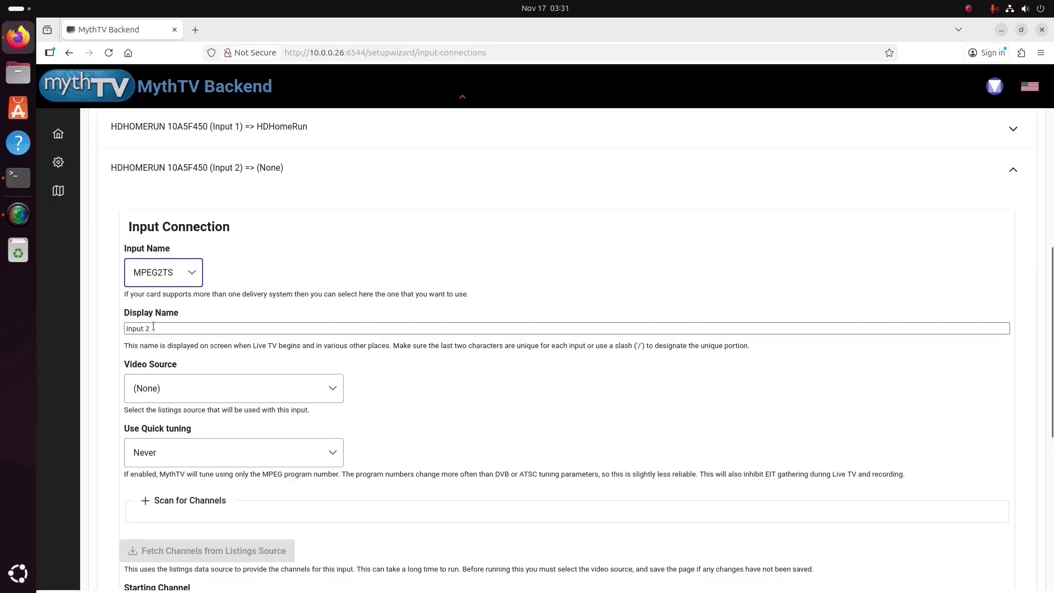
{"action": "left_click", "coordinate": [333, 389]}
{"action": "left_click", "coordinate": [292, 445]}
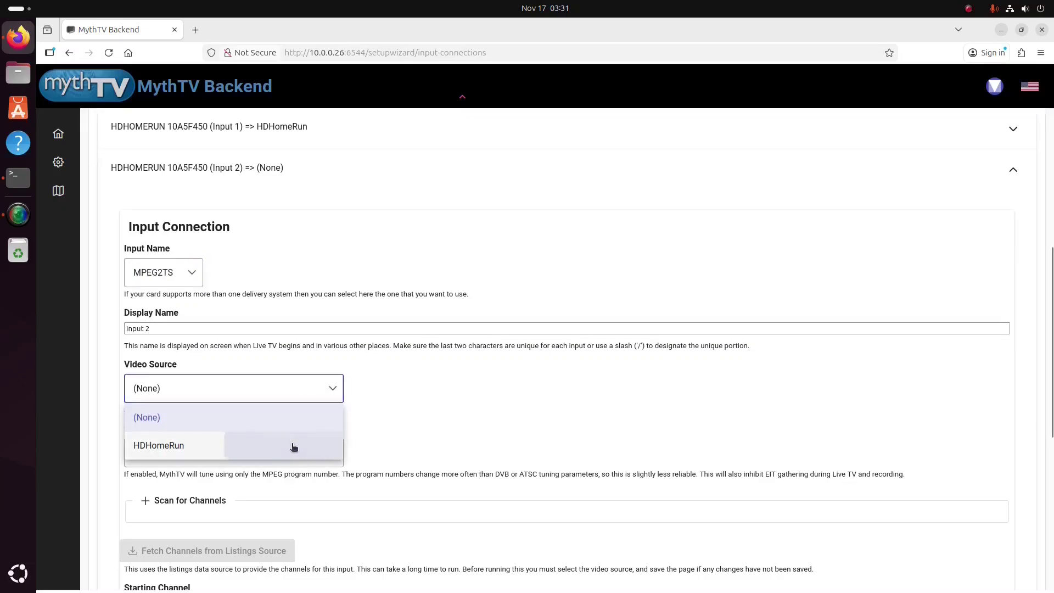
Set the second input connection's starting channel to 2.2, save the connection, and collapse its settings.
{"action": "scroll", "coordinate": [292, 446], "scroll_direction": "down", "scroll_amount": 5}
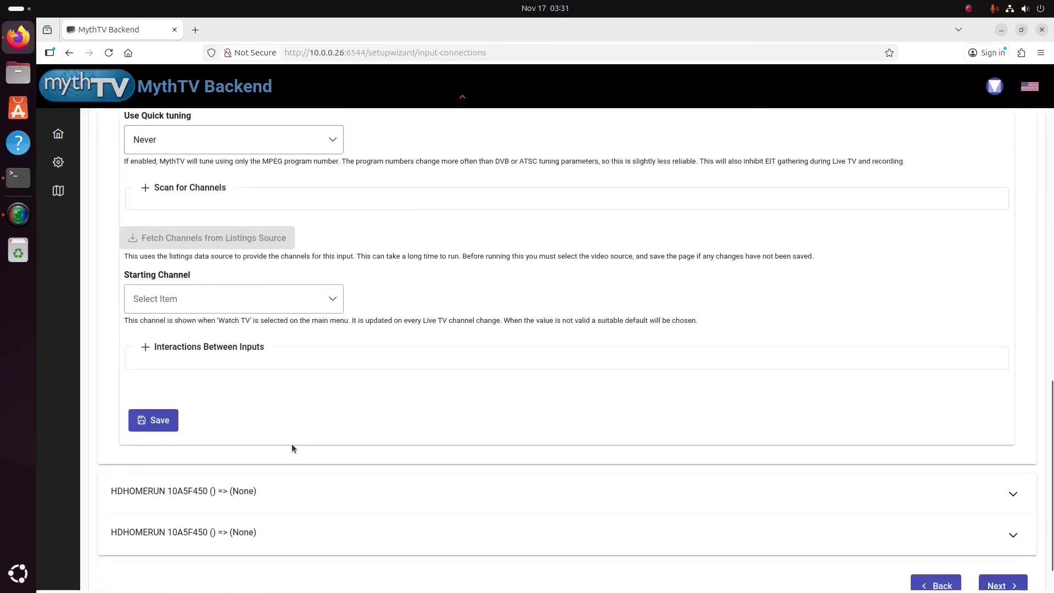
{"action": "left_click", "coordinate": [321, 298]}
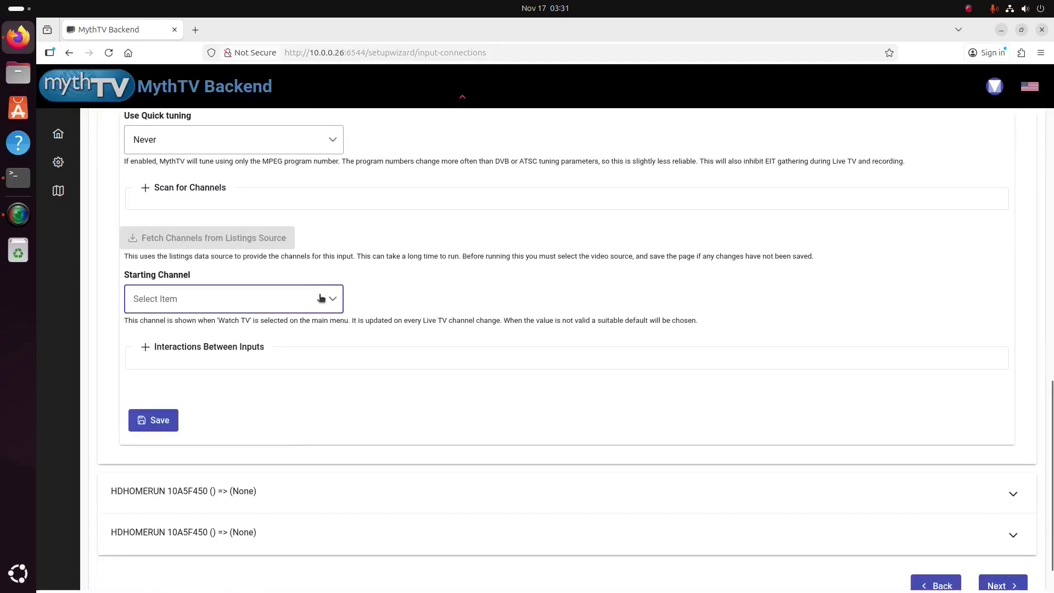
{"action": "left_click", "coordinate": [210, 190]}
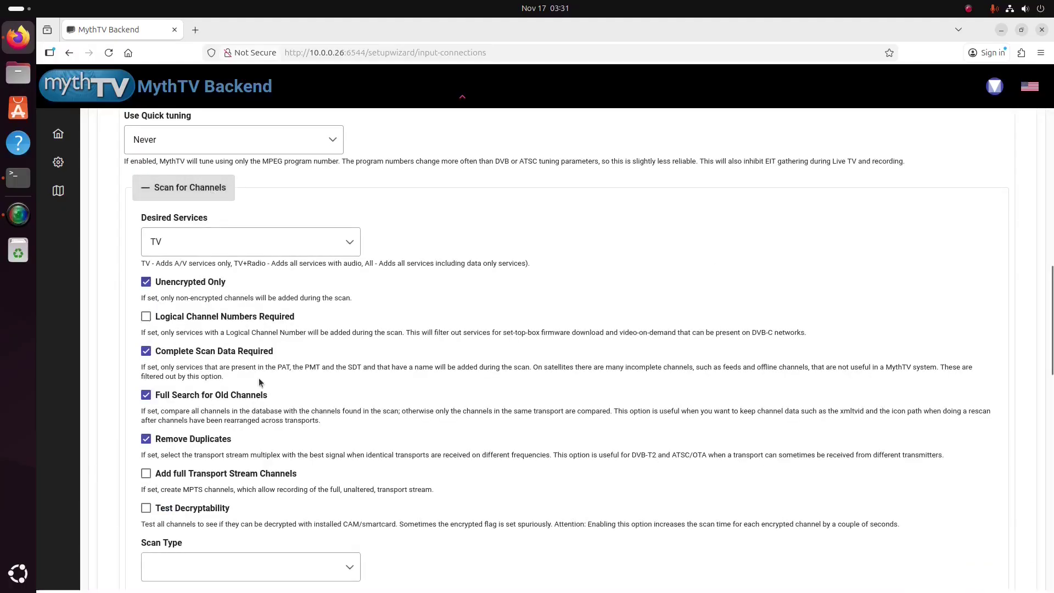
{"action": "scroll", "coordinate": [259, 383], "scroll_direction": "down", "scroll_amount": 5}
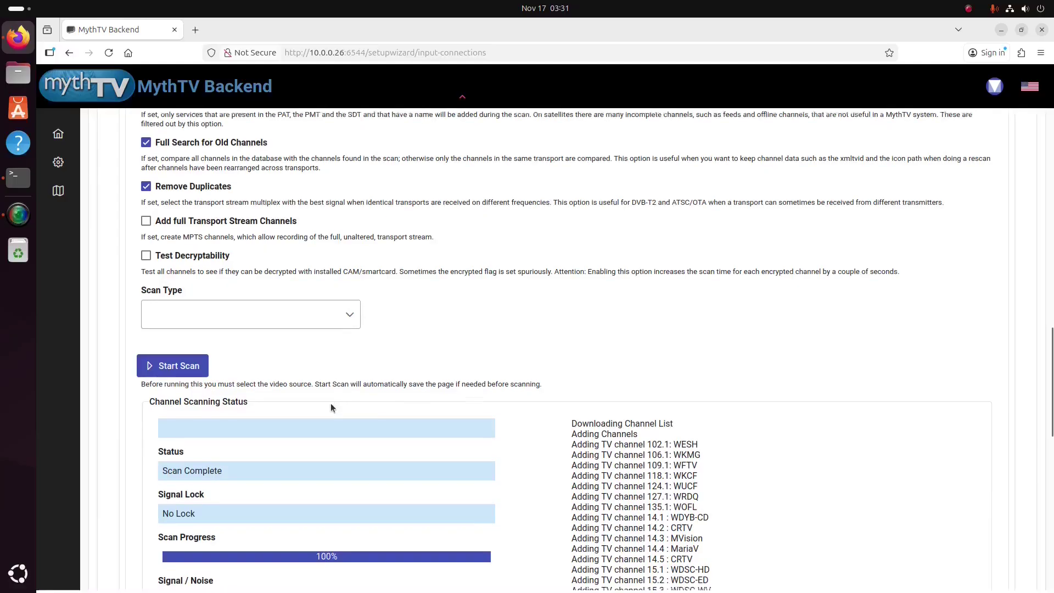
{"action": "scroll", "coordinate": [330, 402], "scroll_direction": "down", "scroll_amount": 4}
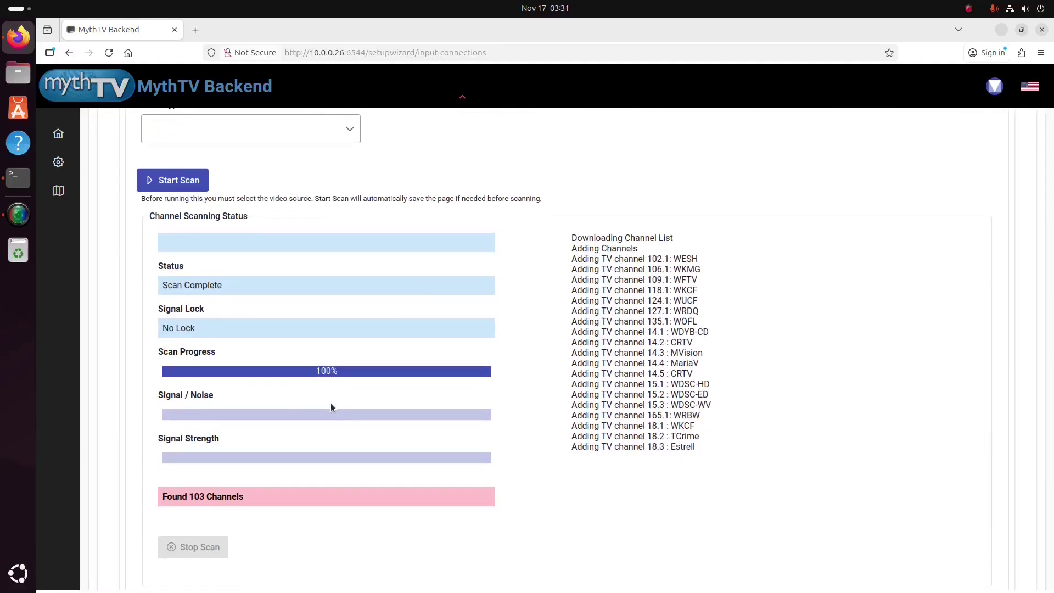
{"action": "scroll", "coordinate": [331, 394], "scroll_direction": "down", "scroll_amount": 5}
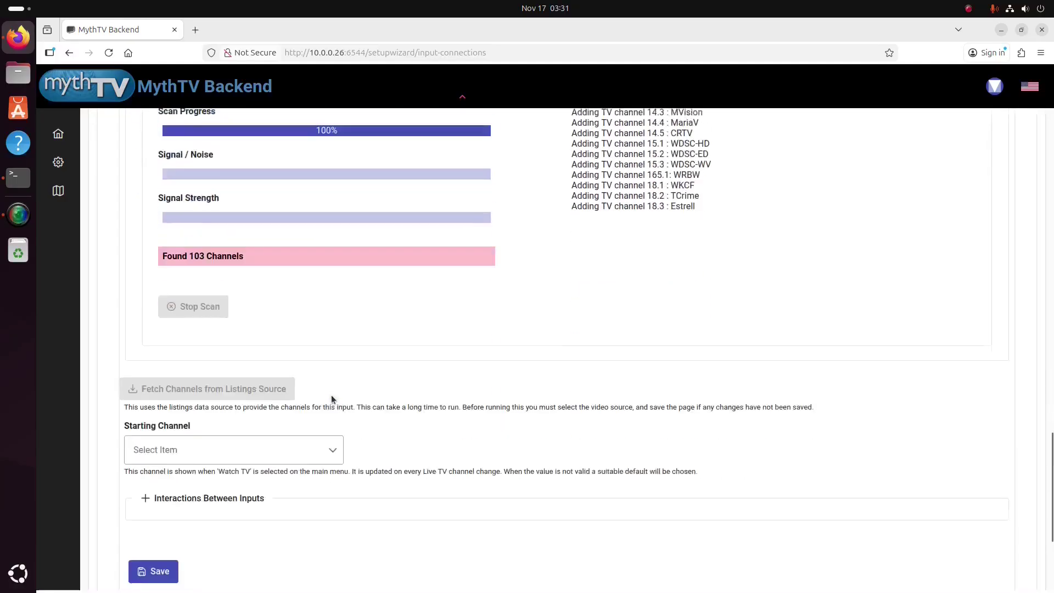
{"action": "left_click", "coordinate": [332, 439]}
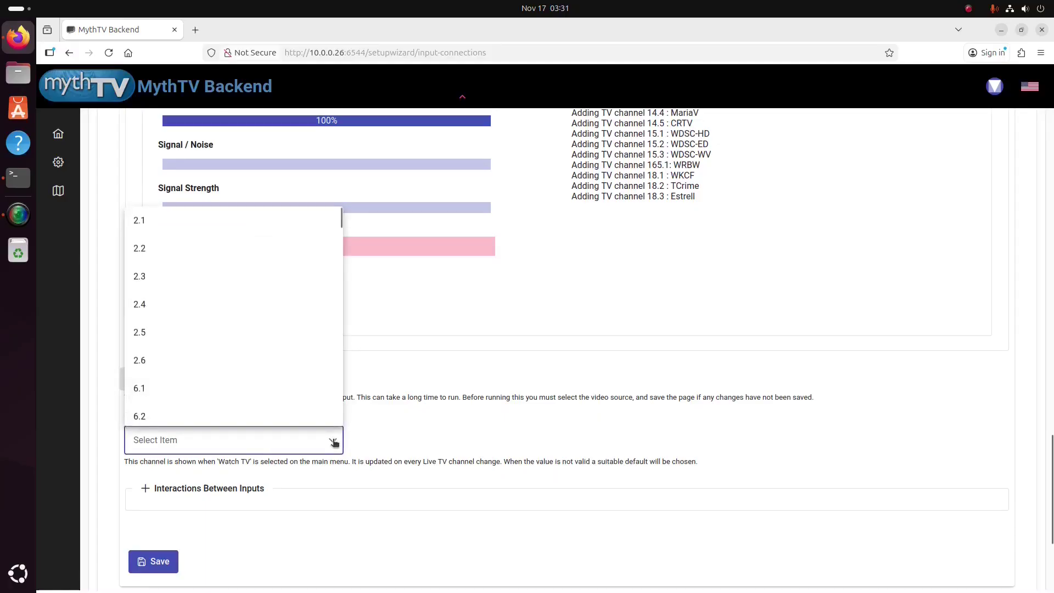
{"action": "left_click", "coordinate": [167, 249]}
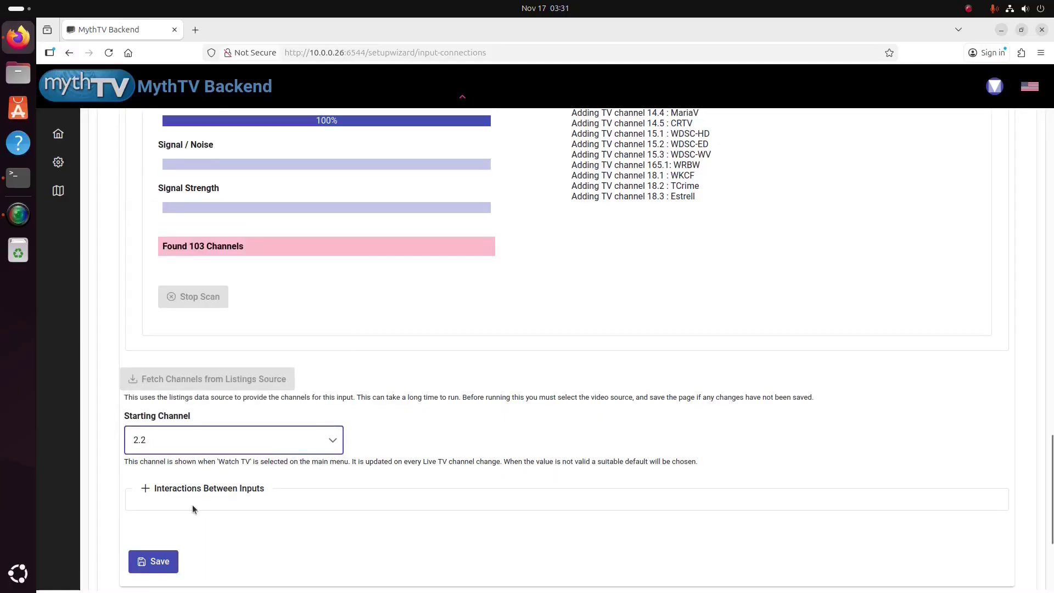
{"action": "left_click", "coordinate": [160, 565]}
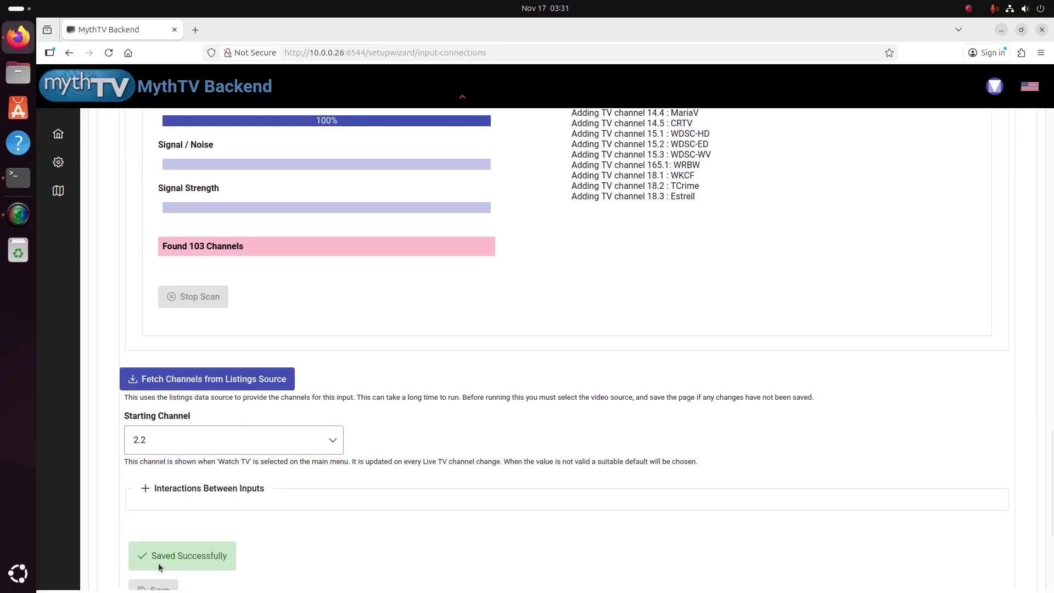
{"action": "scroll", "coordinate": [747, 423], "scroll_direction": "up", "scroll_amount": 5}
{"action": "scroll", "coordinate": [747, 424], "scroll_direction": "up", "scroll_amount": 5}
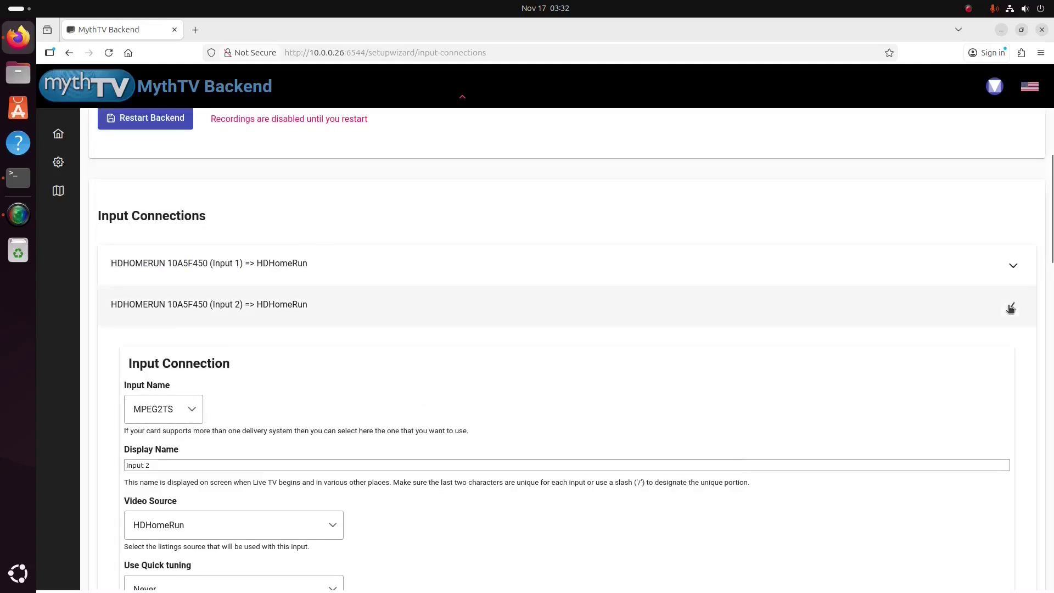
{"action": "left_click", "coordinate": [1010, 306]}
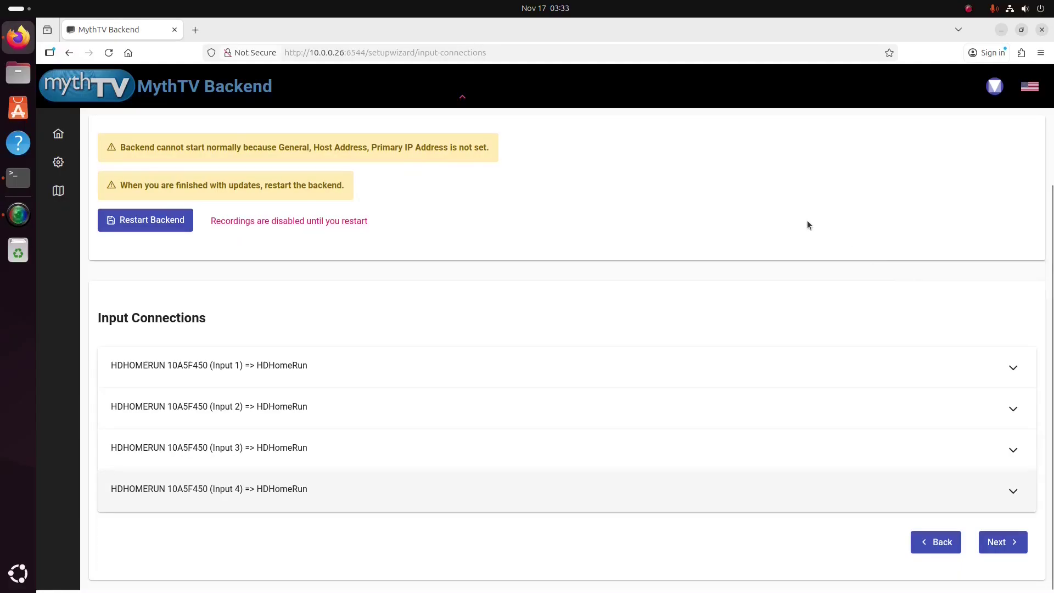
Open the storage groups setup and start adding a directory to the Default group.
{"action": "scroll", "coordinate": [808, 224], "scroll_direction": "up", "scroll_amount": 3}
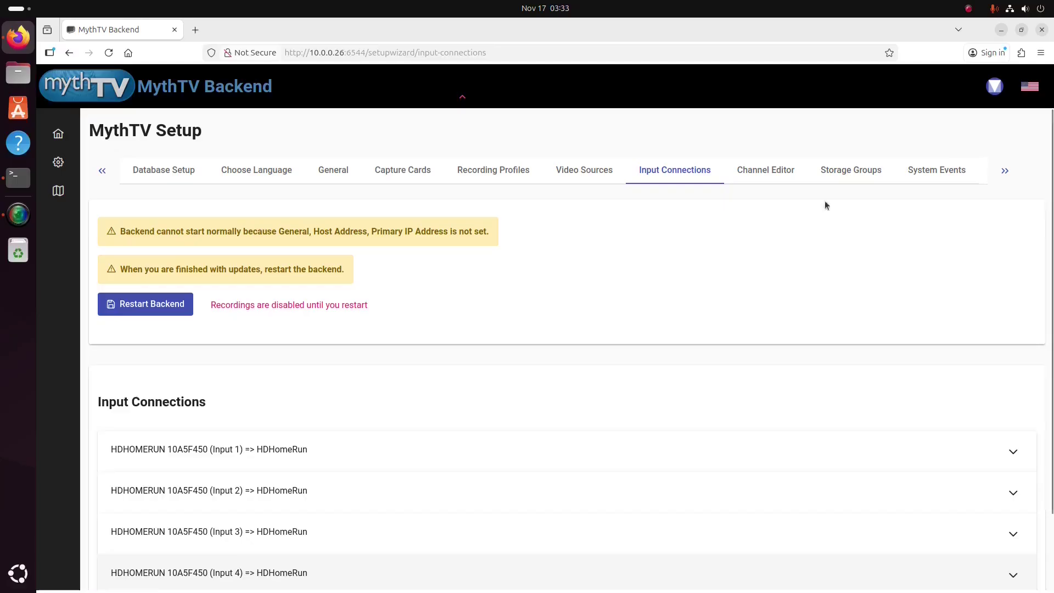
{"action": "left_click", "coordinate": [843, 172]}
{"action": "scroll", "coordinate": [601, 339], "scroll_direction": "down", "scroll_amount": 3}
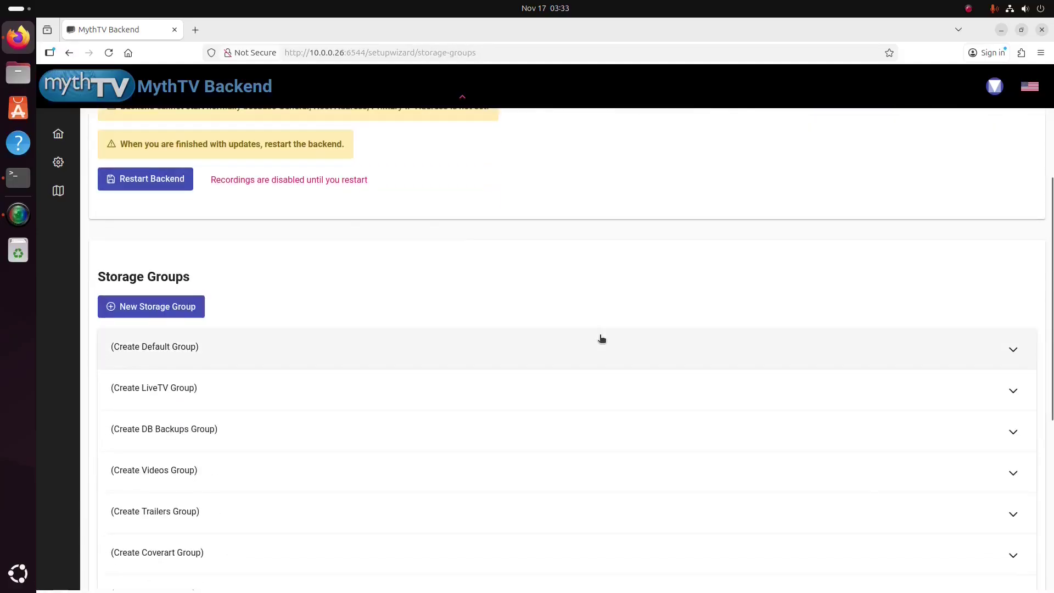
{"action": "left_click", "coordinate": [162, 349]}
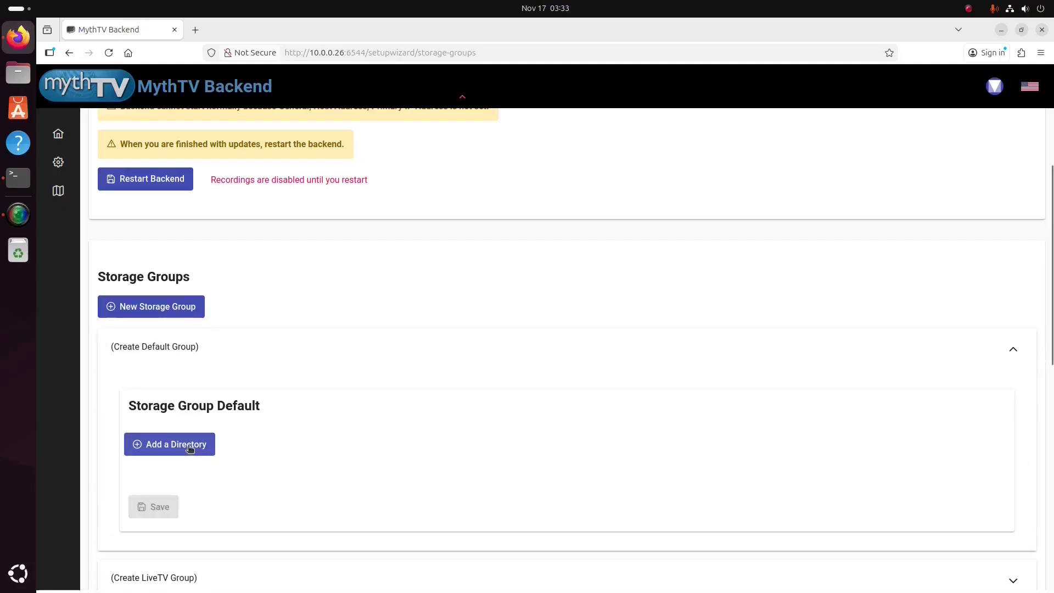
{"action": "left_click", "coordinate": [189, 447]}
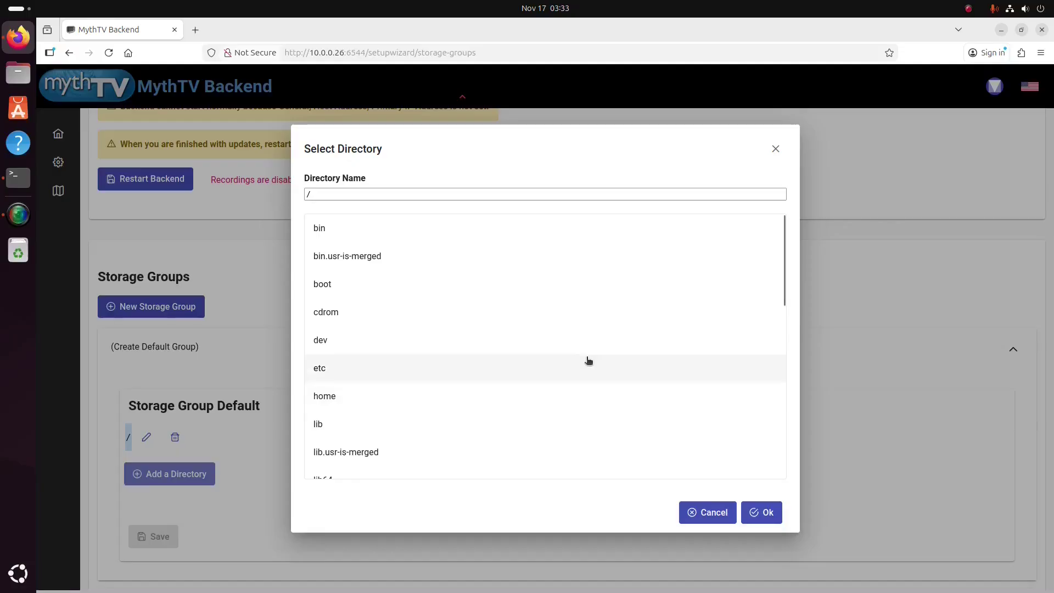
Choose /var/lib/mythtv/recordings as the Default storage group's directory and save the group.
{"action": "scroll", "coordinate": [589, 360], "scroll_direction": "down", "scroll_amount": 5}
{"action": "scroll", "coordinate": [589, 360], "scroll_direction": "down", "scroll_amount": 3}
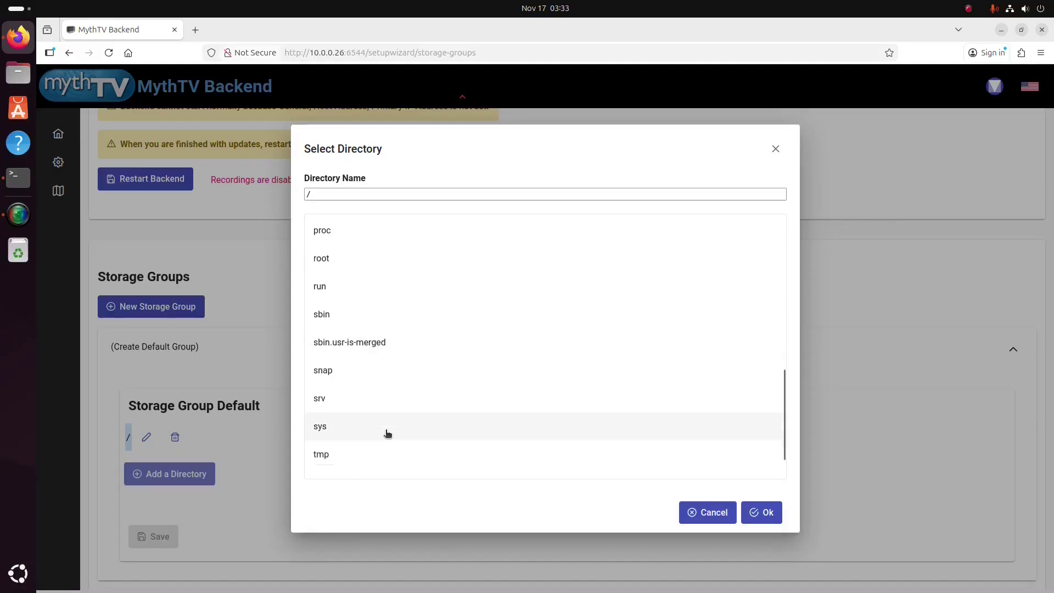
{"action": "left_click", "coordinate": [322, 465]}
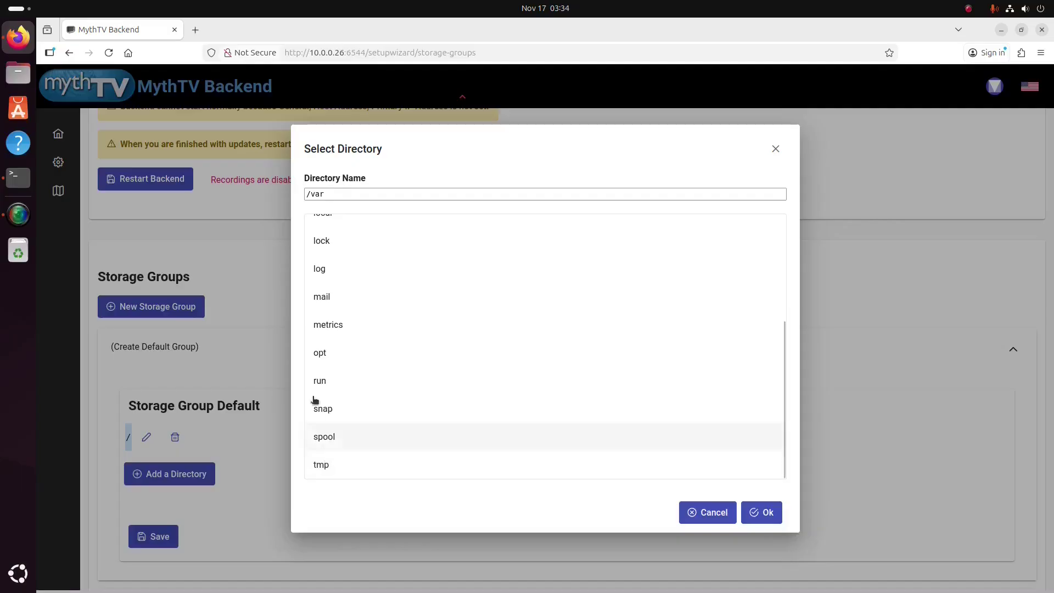
{"action": "scroll", "coordinate": [342, 325], "scroll_direction": "up", "scroll_amount": 2}
{"action": "left_click", "coordinate": [317, 250]}
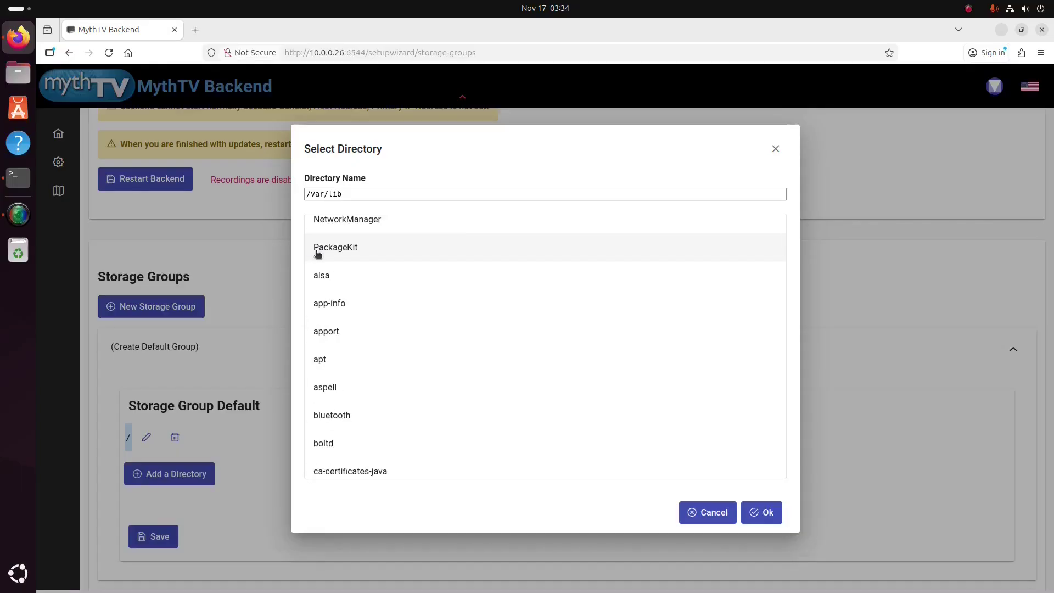
{"action": "scroll", "coordinate": [417, 334], "scroll_direction": "down", "scroll_amount": 7}
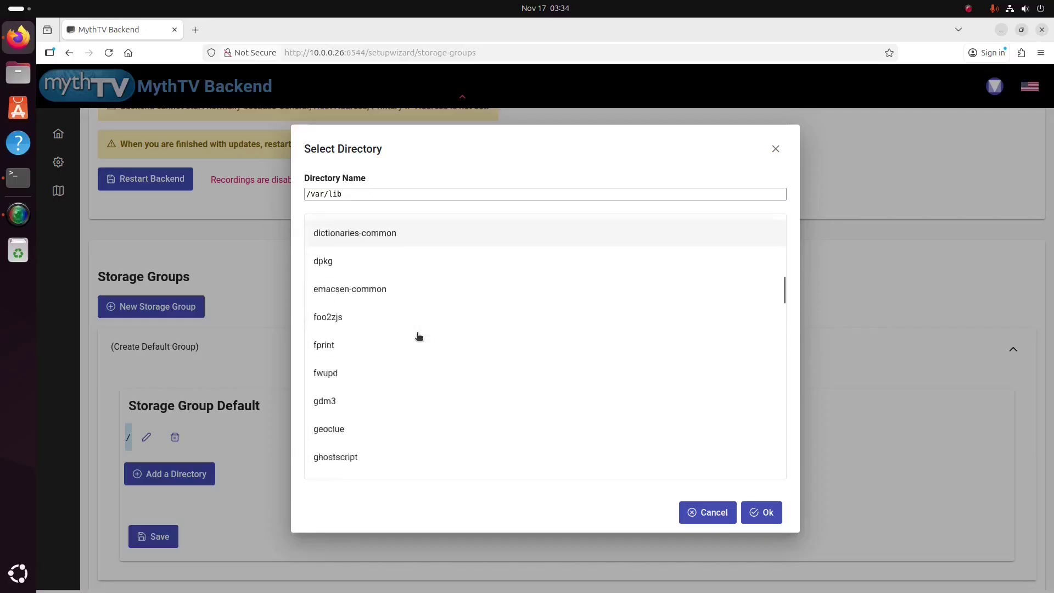
{"action": "scroll", "coordinate": [419, 336], "scroll_direction": "down", "scroll_amount": 6}
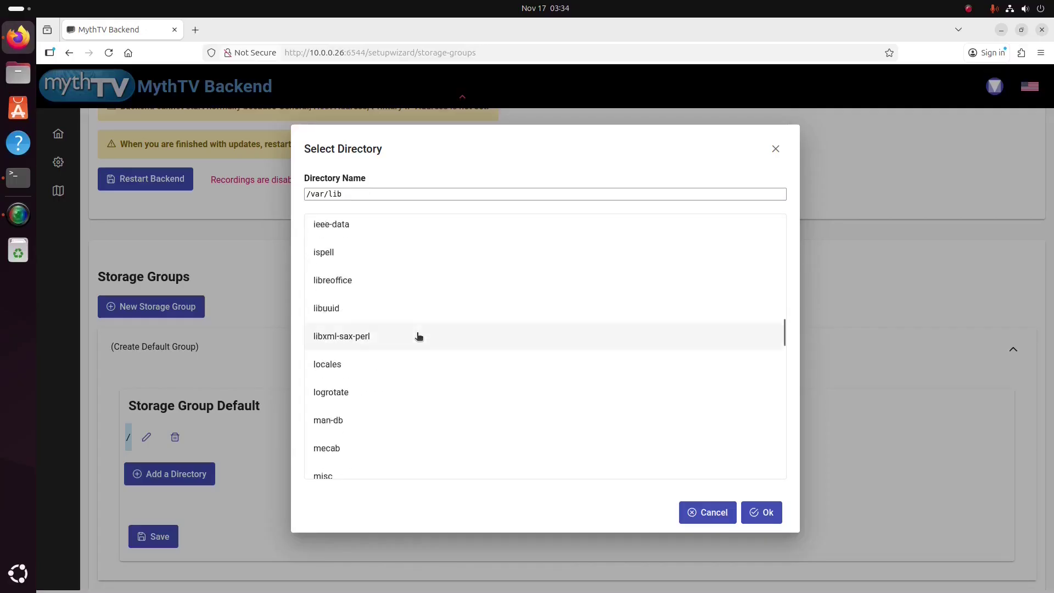
{"action": "scroll", "coordinate": [419, 336], "scroll_direction": "down", "scroll_amount": 4}
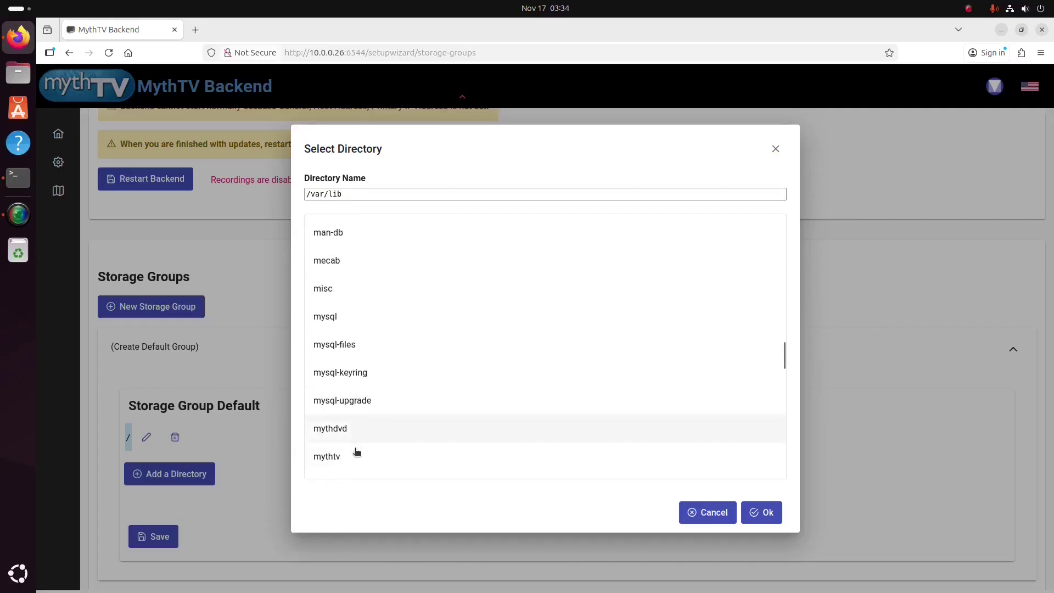
{"action": "left_click", "coordinate": [348, 456]}
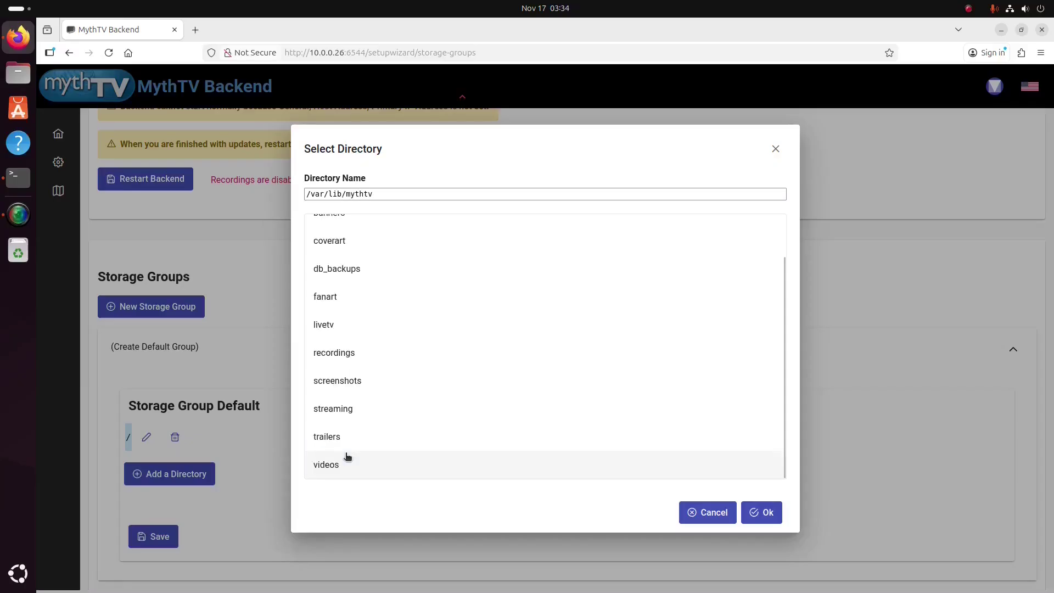
{"action": "left_click", "coordinate": [332, 356]}
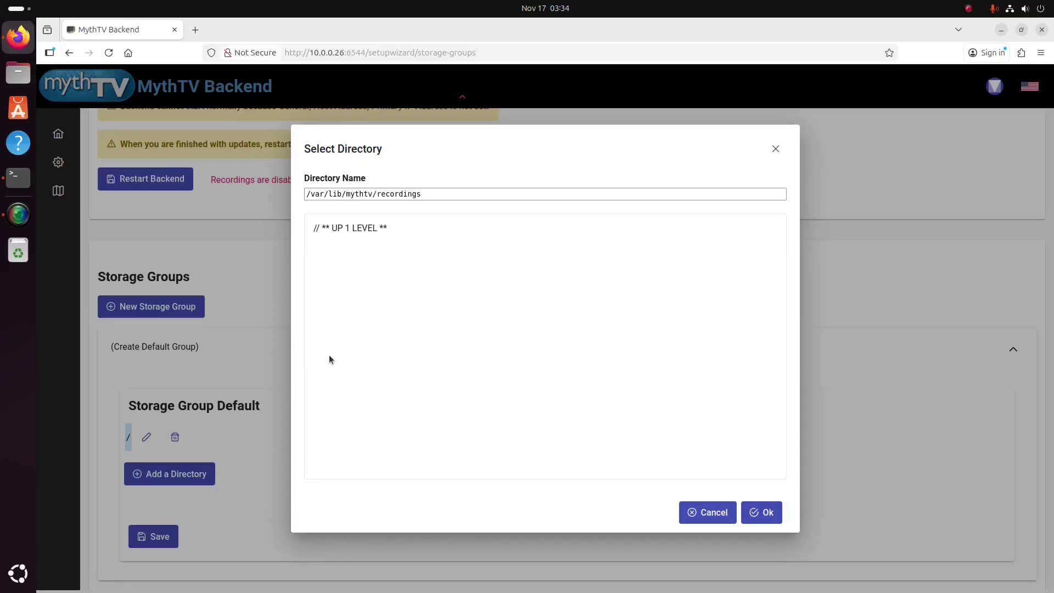
{"action": "left_click", "coordinate": [762, 513]}
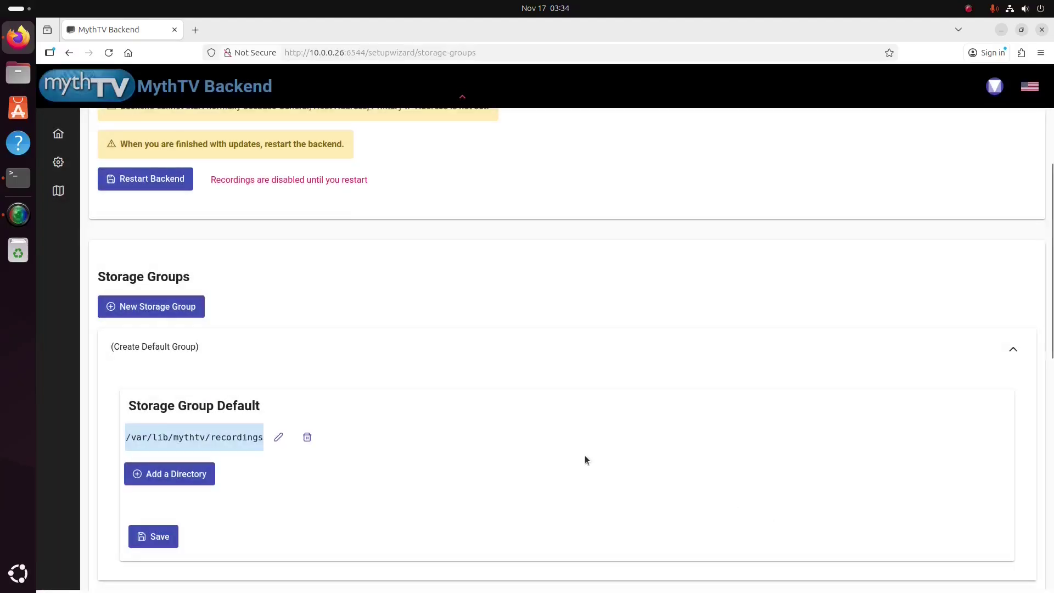
{"action": "left_click", "coordinate": [159, 538]}
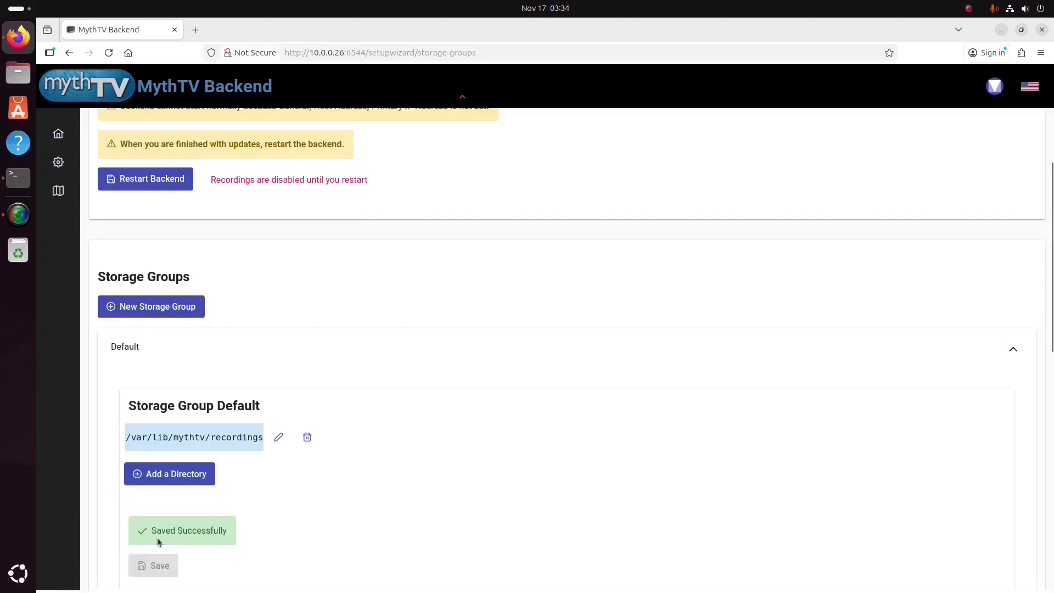
Create the LiveTV storage group with the directory /var/lib/mythtv/livetv and save it.
{"action": "scroll", "coordinate": [158, 542], "scroll_direction": "down", "scroll_amount": 5}
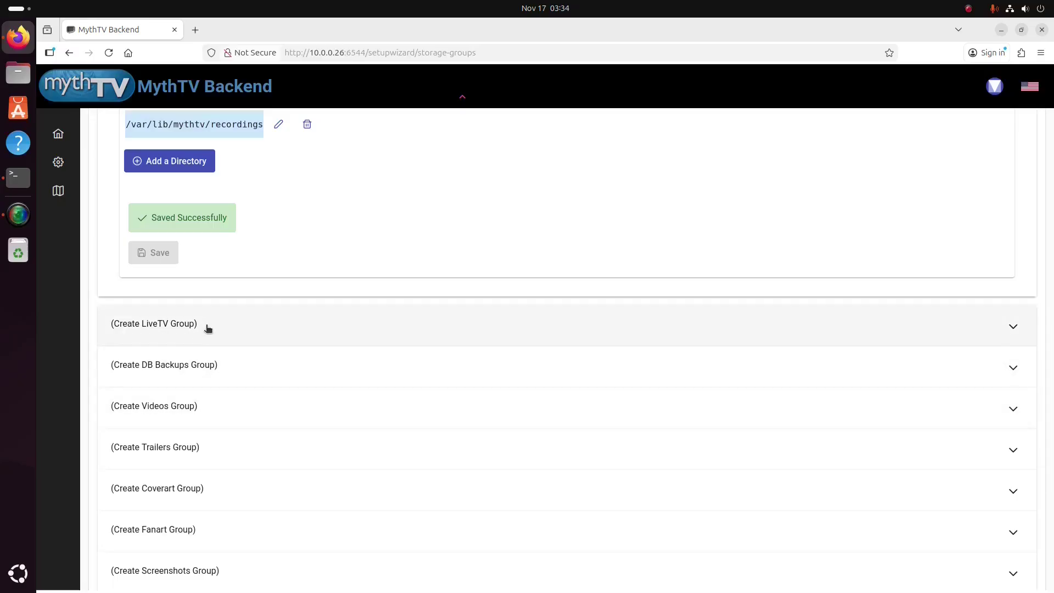
{"action": "left_click", "coordinate": [208, 328]}
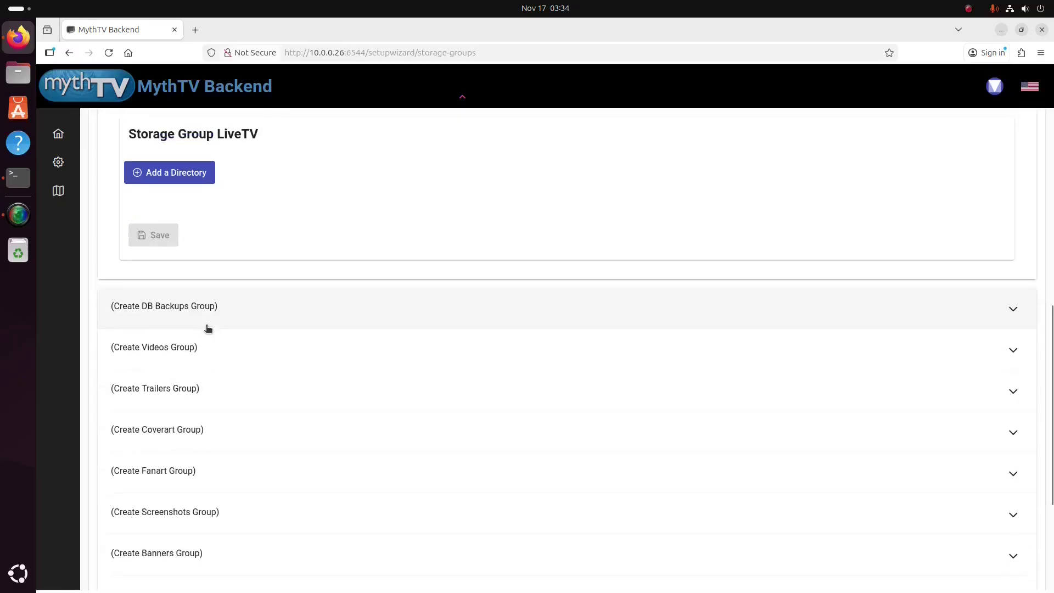
{"action": "left_click", "coordinate": [184, 175]}
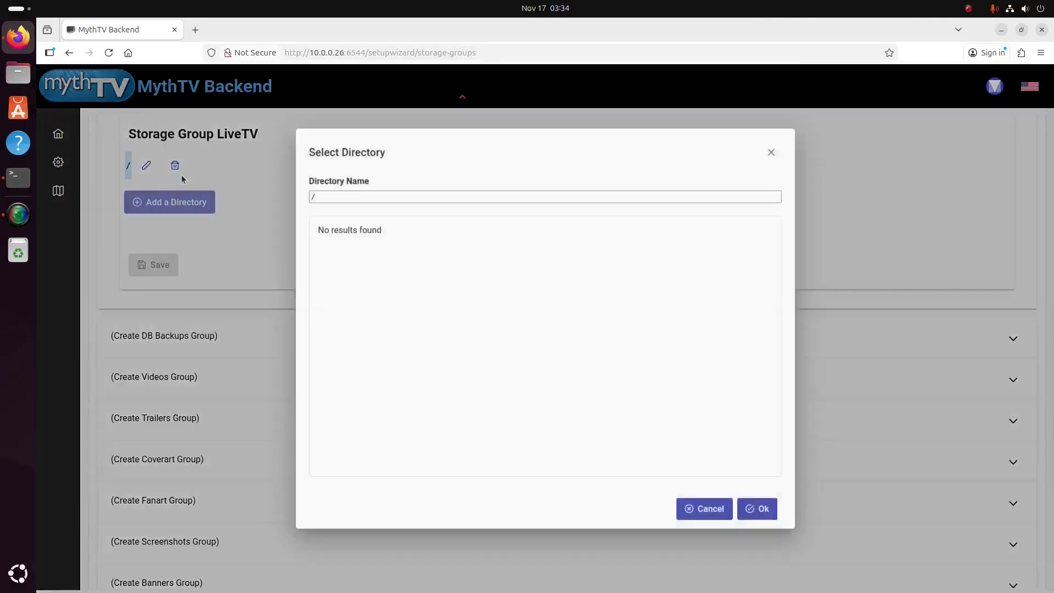
{"action": "left_click", "coordinate": [323, 198]}
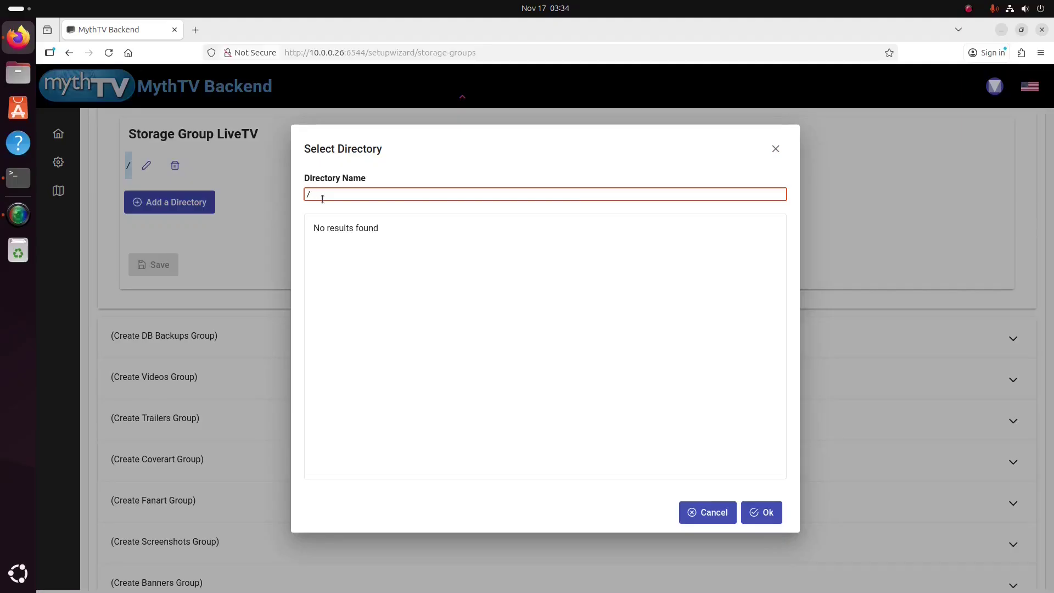
{"action": "type", "text": "var/l"}
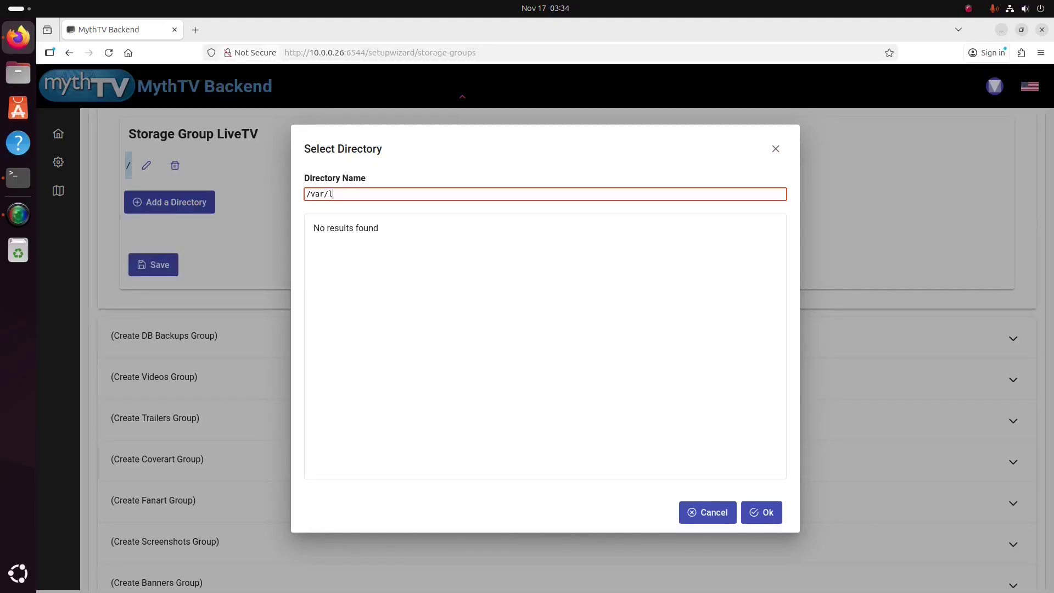
{"action": "type", "text": "ib/mythtv/livetv"}
{"action": "left_click", "coordinate": [763, 521]}
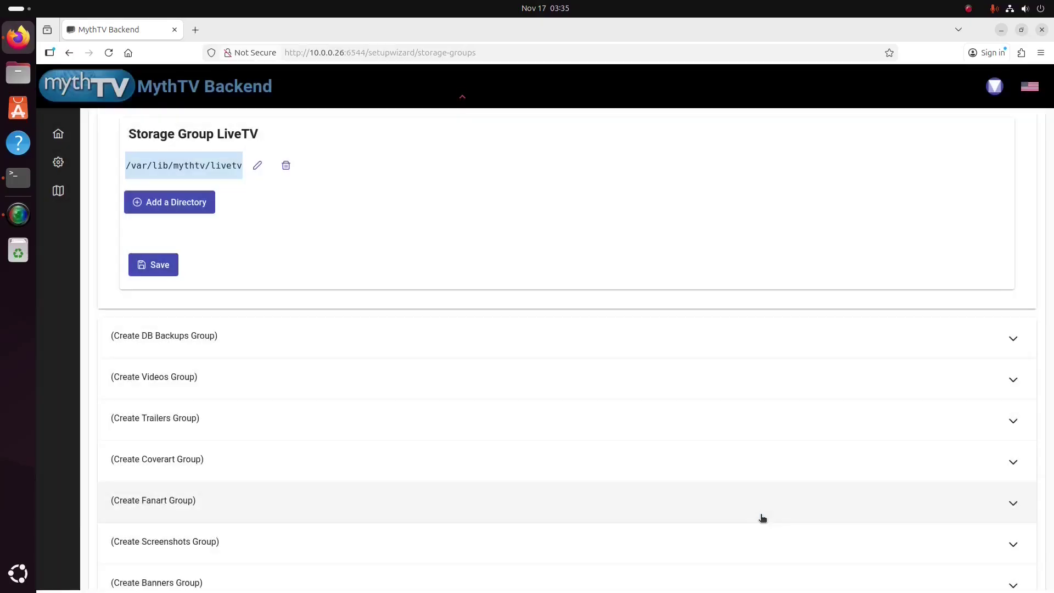
{"action": "left_click", "coordinate": [150, 268]}
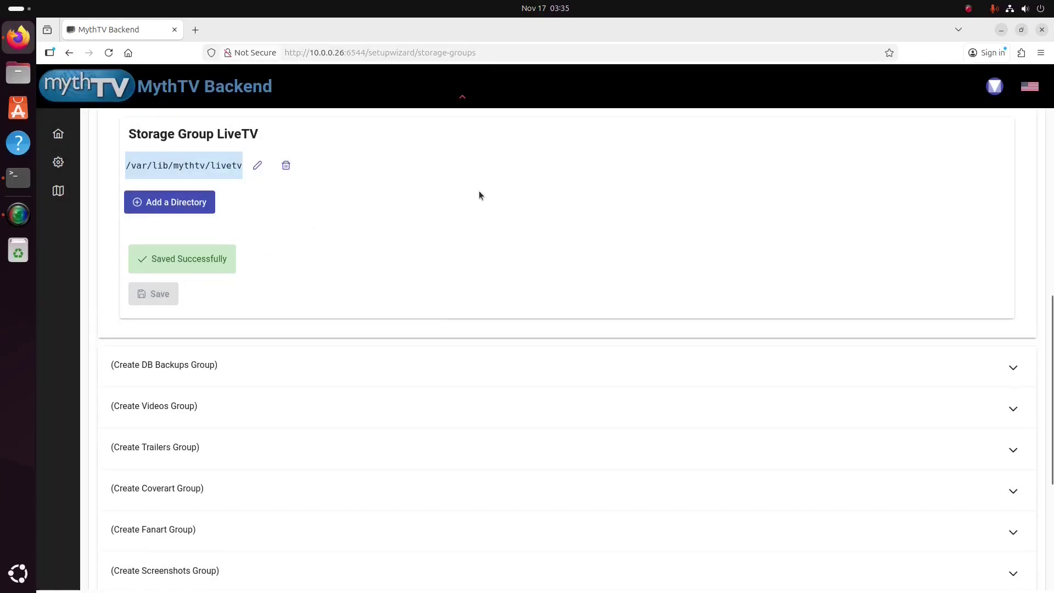
Restart the MythTV backend, and minimize the browser and terminal windows to reach the desktop.
{"action": "scroll", "coordinate": [479, 190], "scroll_direction": "up", "scroll_amount": 10}
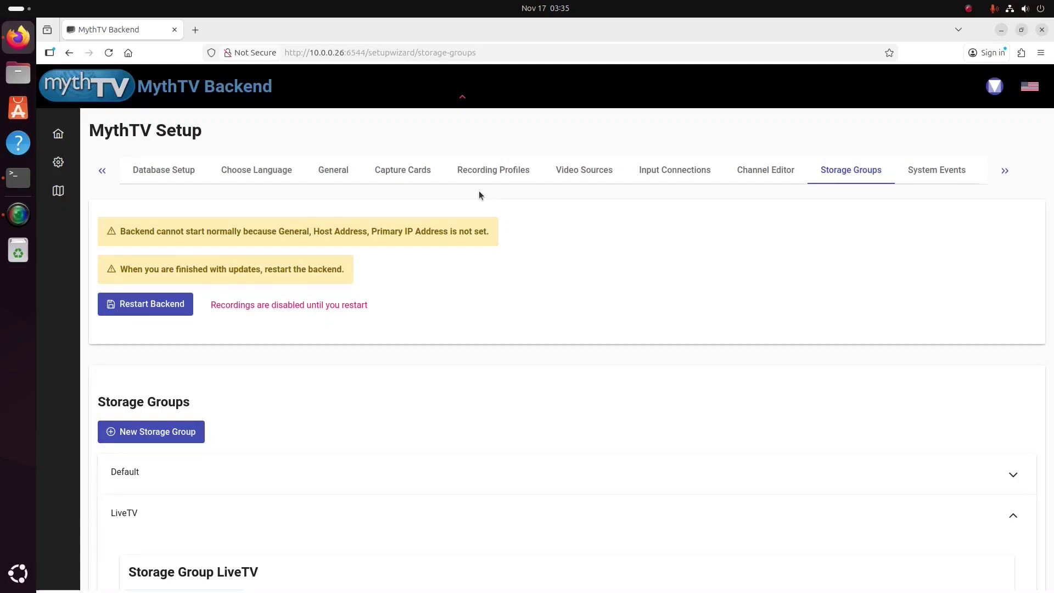
{"action": "left_click", "coordinate": [169, 305]}
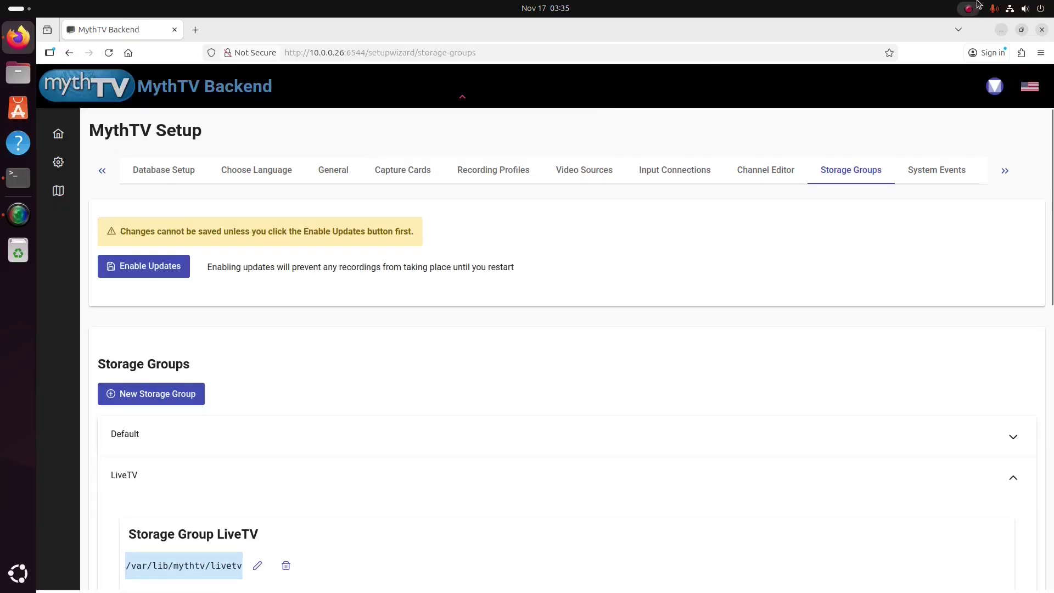
{"action": "left_click", "coordinate": [1000, 30]}
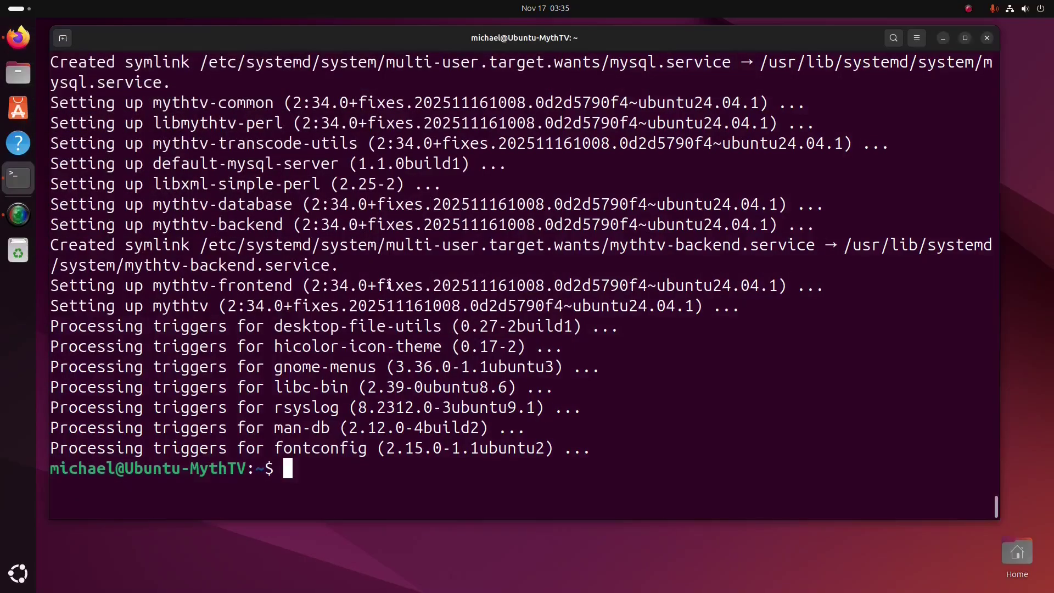
{"action": "left_click", "coordinate": [942, 38]}
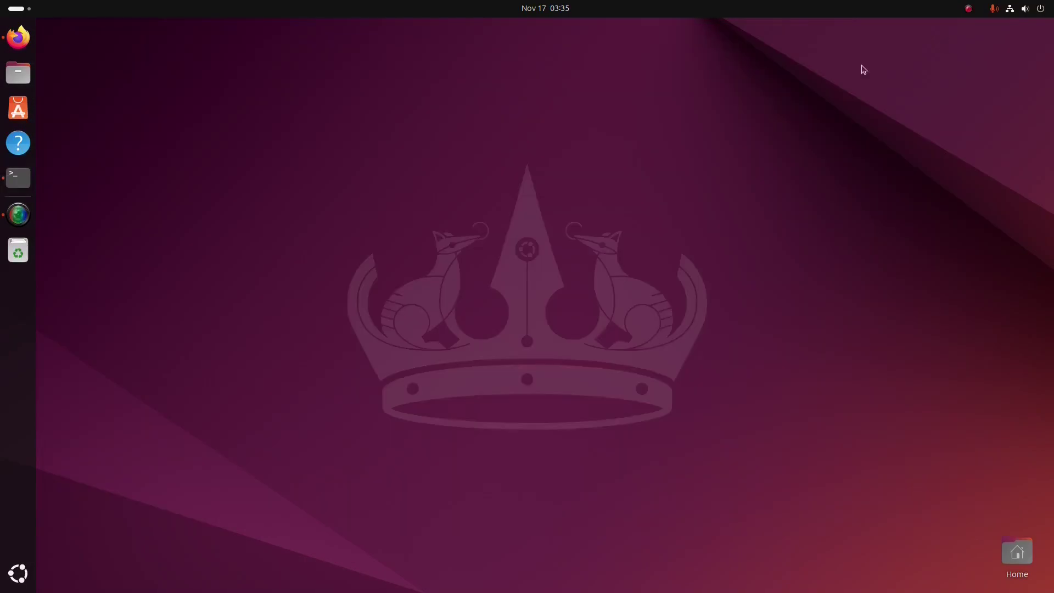
Search the installed applications for "myth" and pin MythTV Frontend to the dash.
{"action": "left_click", "coordinate": [18, 575]}
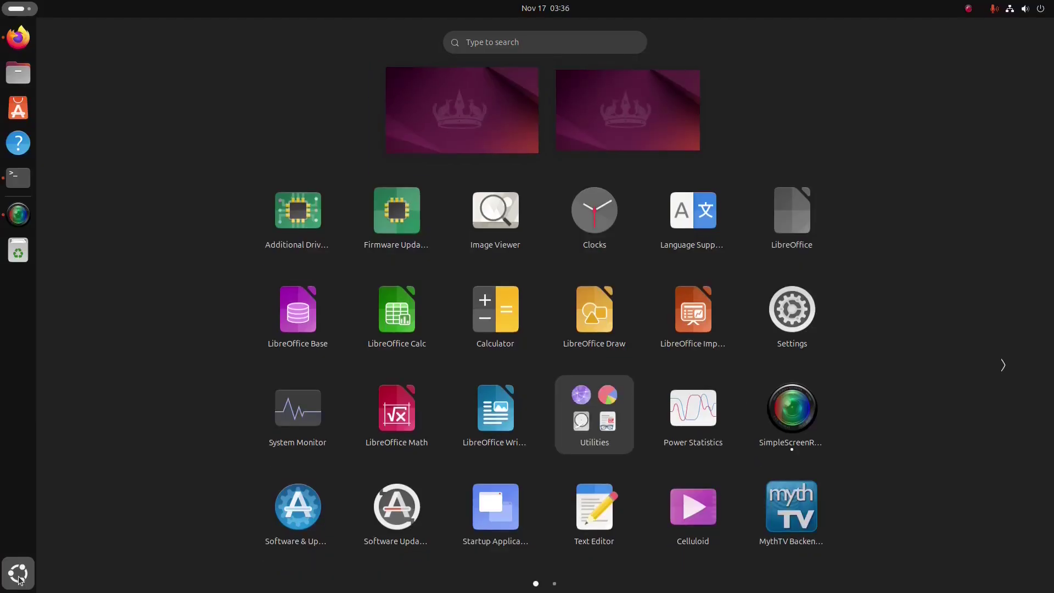
{"action": "type", "text": "myth"}
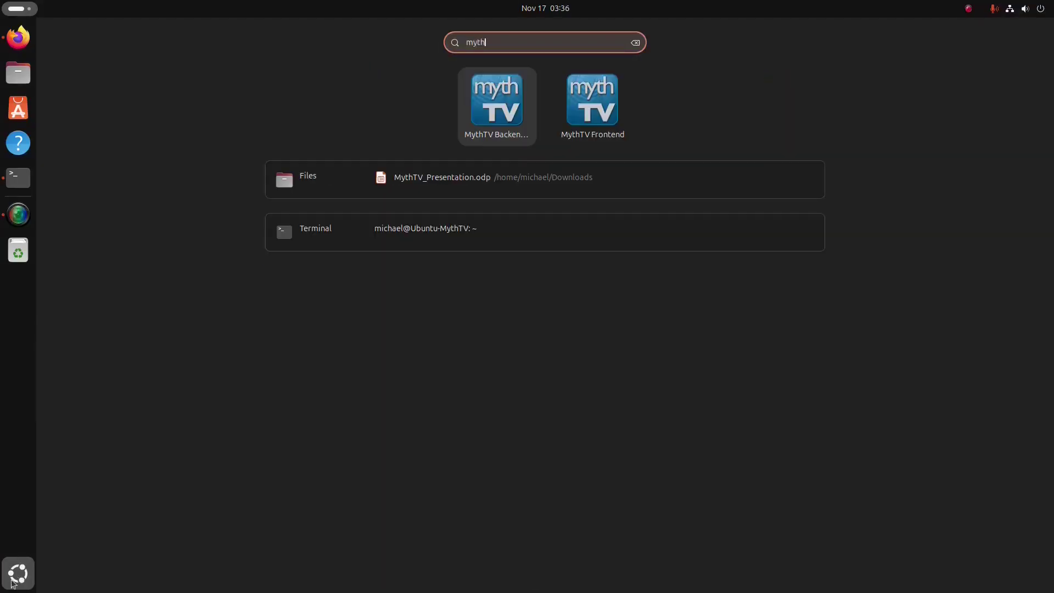
{"action": "right_click", "coordinate": [588, 102]}
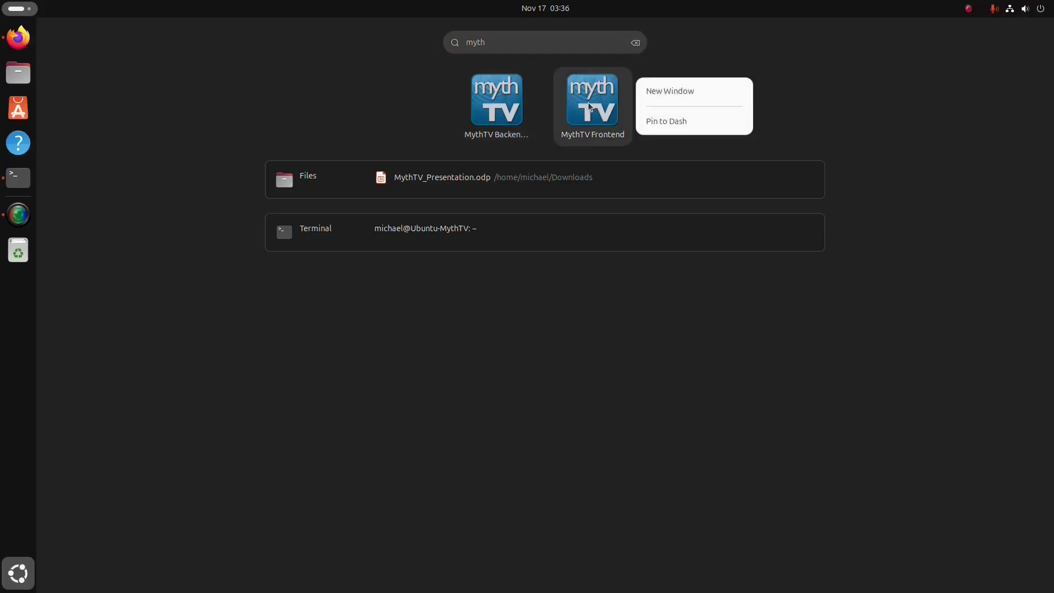
{"action": "left_click", "coordinate": [673, 121]}
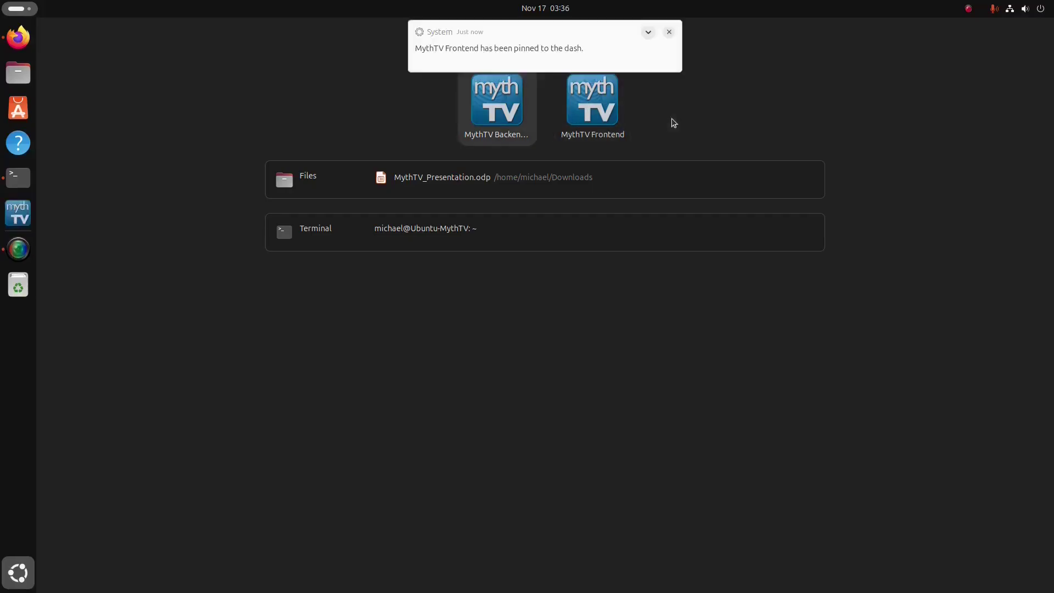
Launch MythTV Frontend, agree to be added to the mythtv group, enter the account password, and dismiss the logout notice.
{"action": "left_click", "coordinate": [16, 214]}
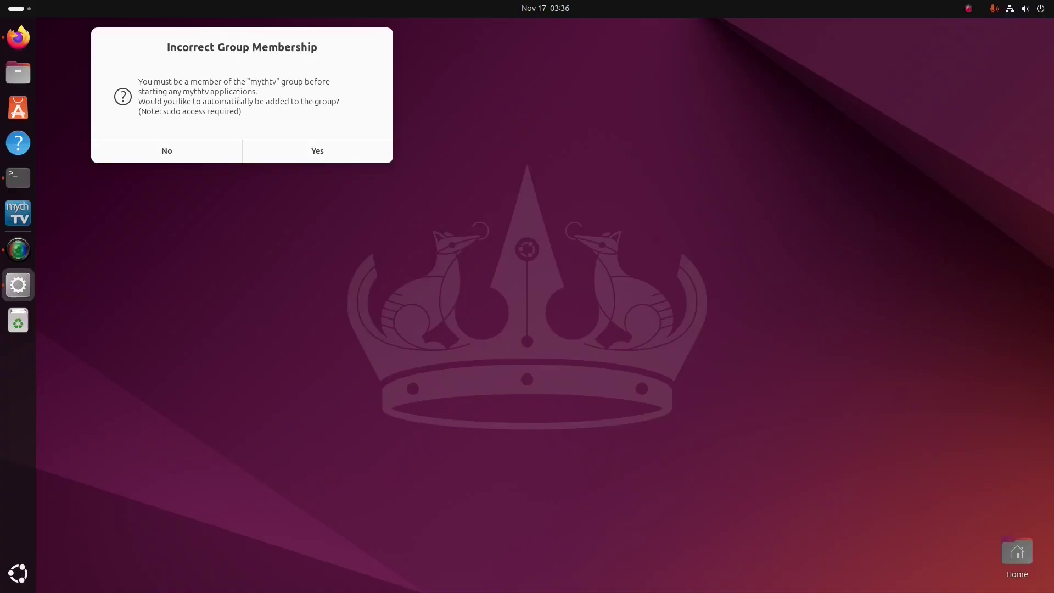
{"action": "left_click", "coordinate": [310, 152]}
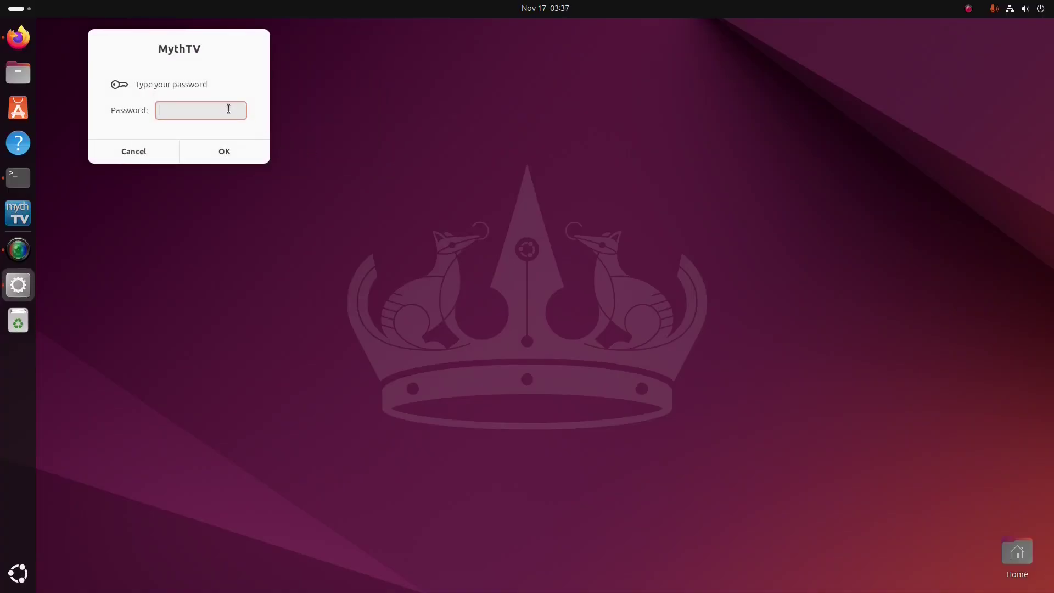
{"action": "type", "text": "•••••••••"}
{"action": "left_click", "coordinate": [224, 153]}
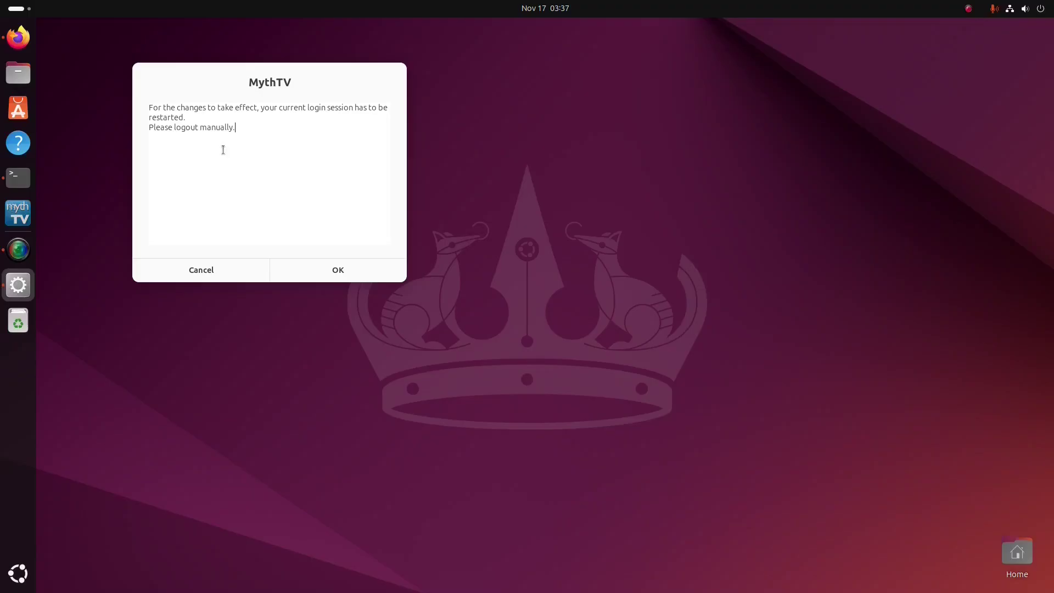
{"action": "left_click", "coordinate": [338, 269]}
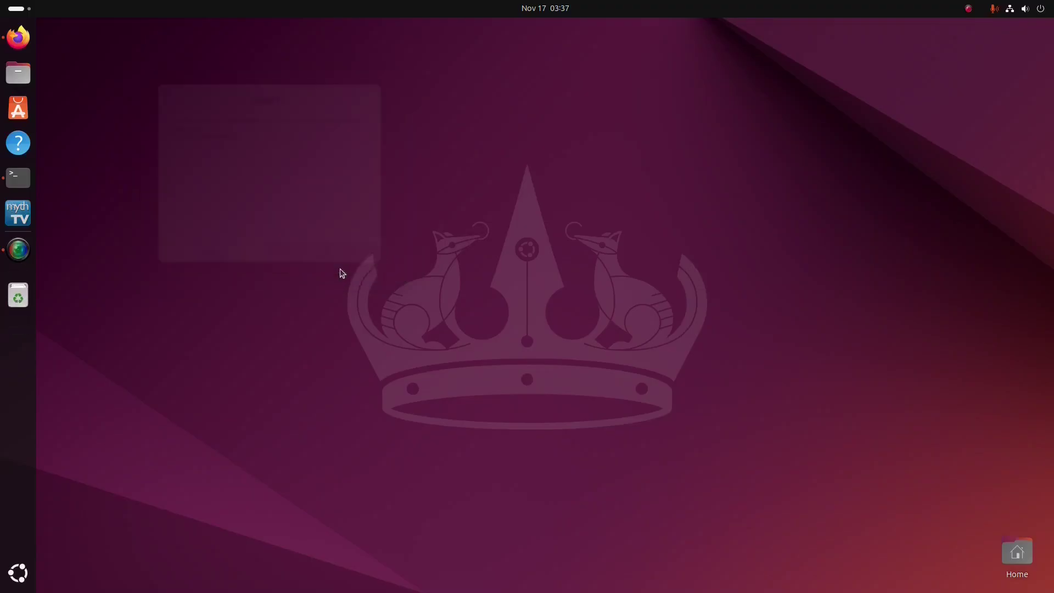
Log out of the current Ubuntu session so the group membership takes effect.
{"action": "left_click", "coordinate": [1040, 10]}
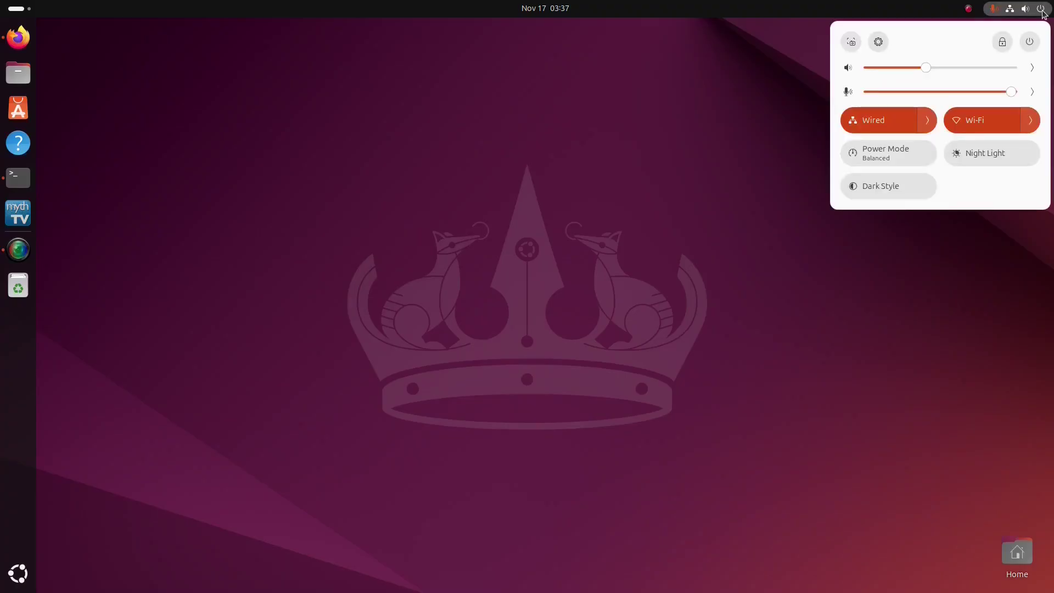
{"action": "left_click", "coordinate": [1030, 42]}
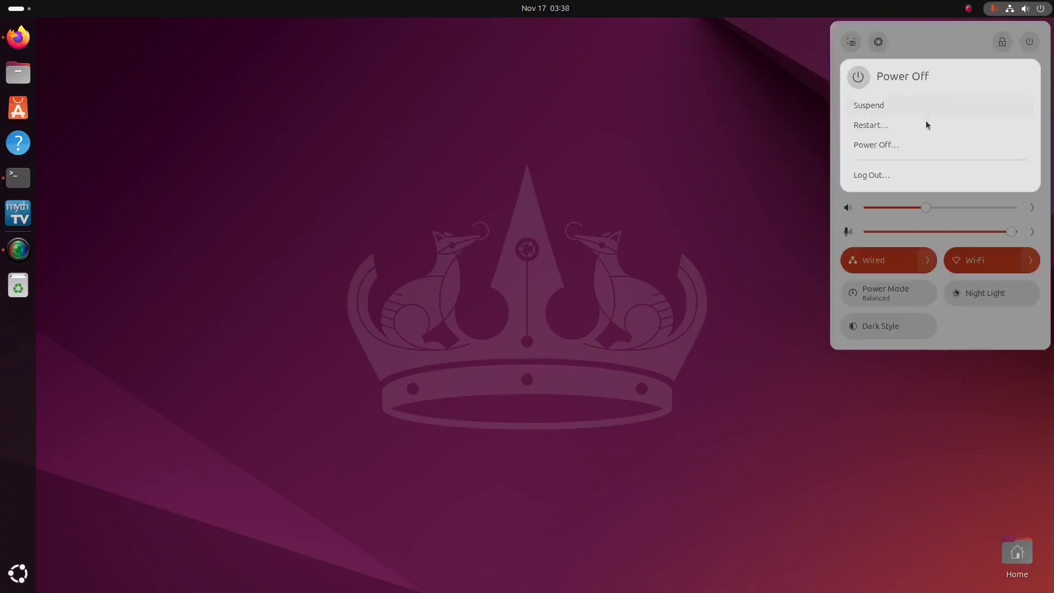
{"action": "left_click", "coordinate": [897, 175]}
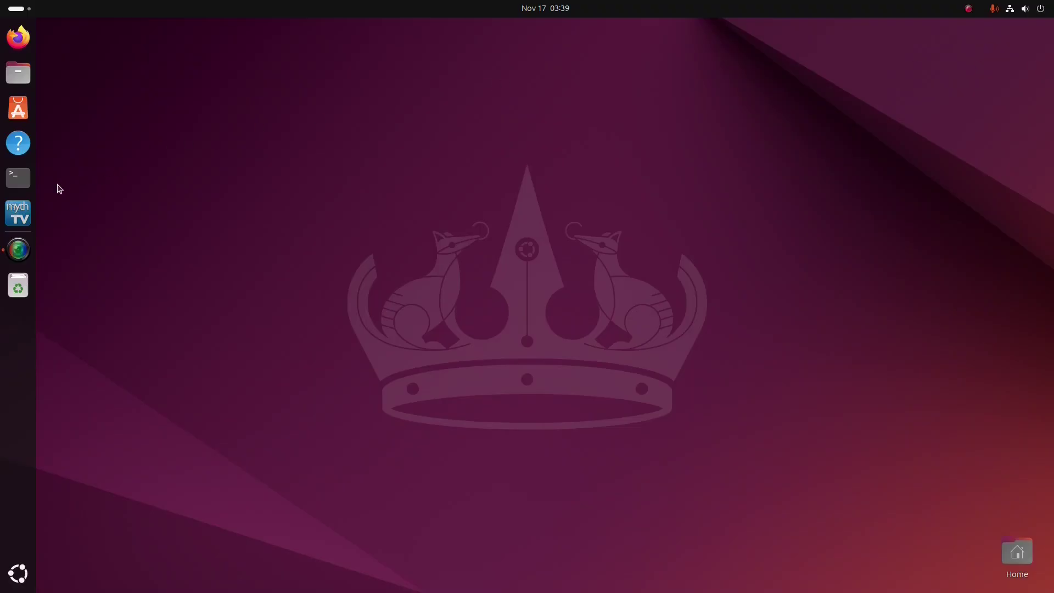
Launch MythTV Frontend from the desktop and start Watch TV from its main menu.
{"action": "left_click", "coordinate": [18, 214]}
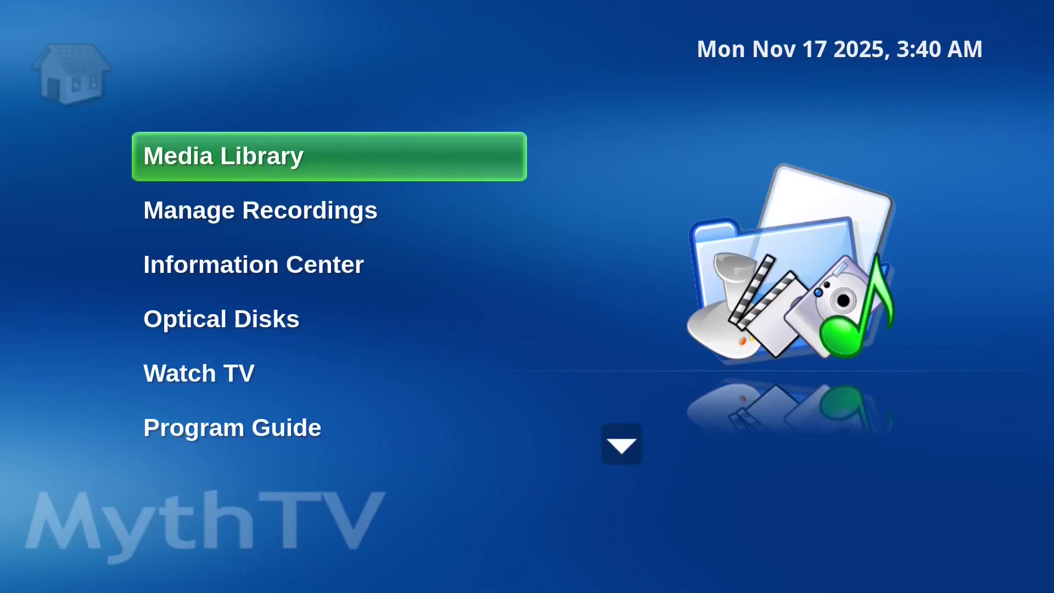
{"action": "key", "text": "Down"}
{"action": "key", "text": "Down"}
{"action": "key", "text": "Down"}
{"action": "key", "text": "Down"}
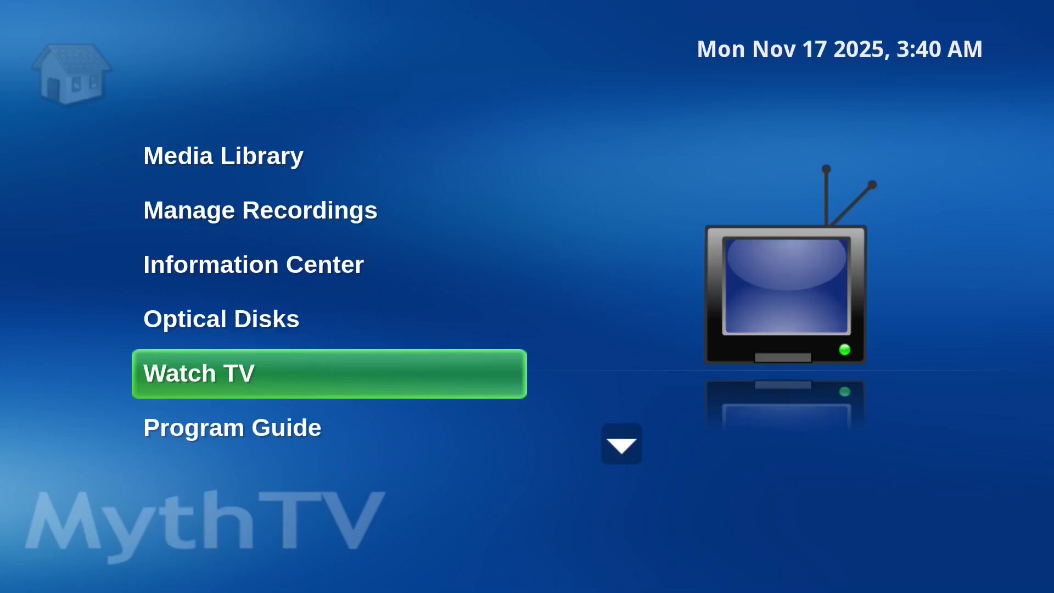
{"action": "key", "text": "Return"}
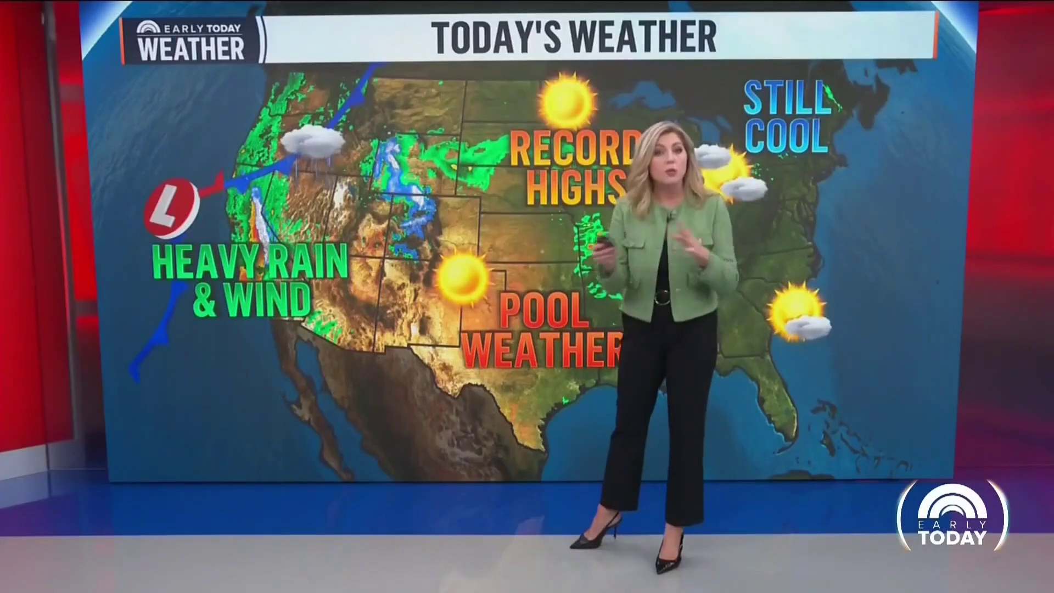
Stop live TV and open the Audio System settings from the frontend's Setup menu.
{"action": "key", "text": "Escape"}
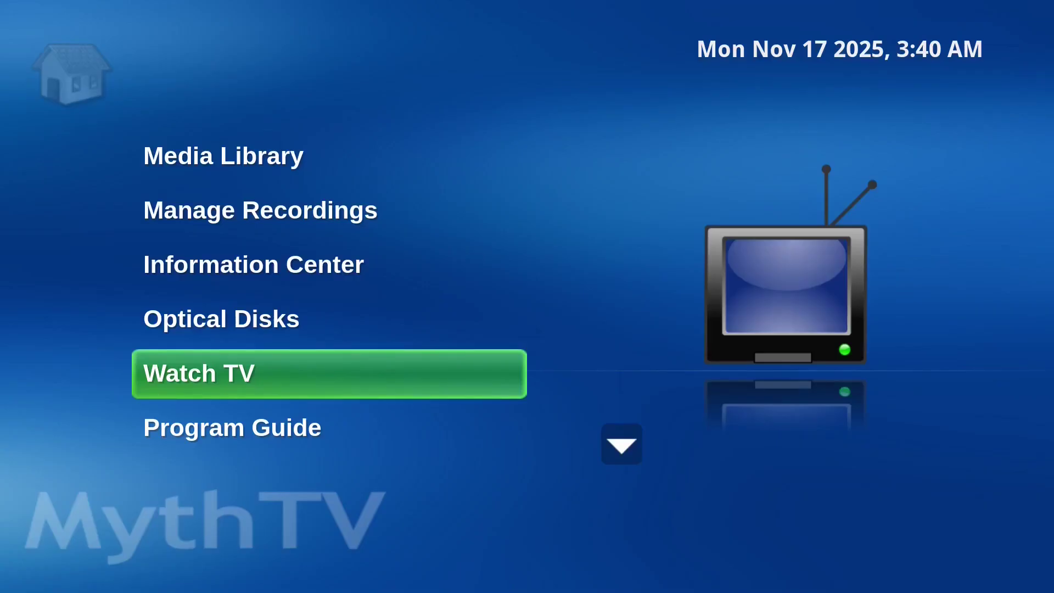
{"action": "key", "text": "Down"}
{"action": "key", "text": "Down"}
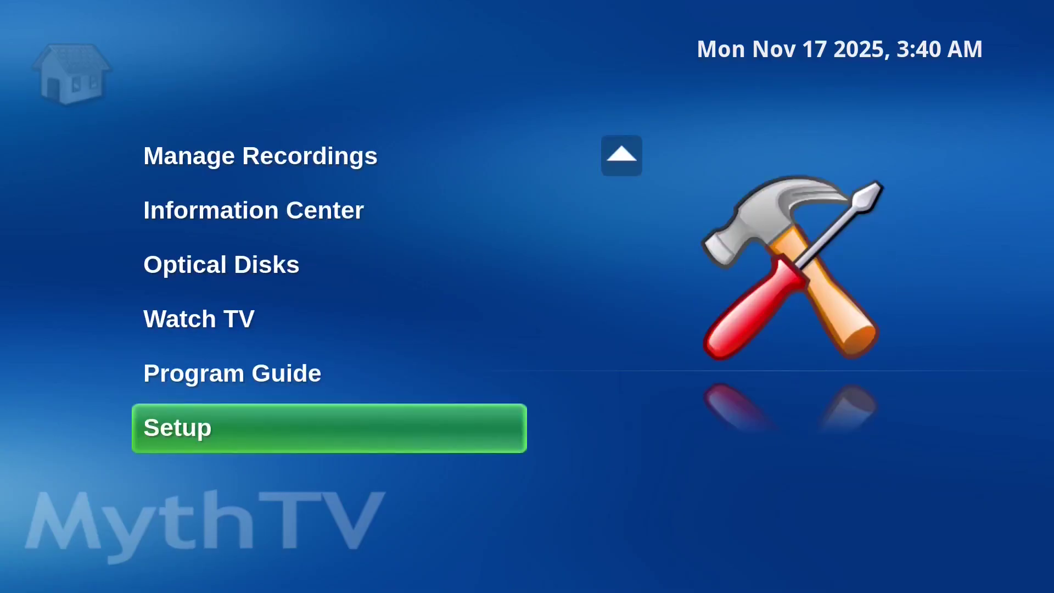
{"action": "key", "text": "Return"}
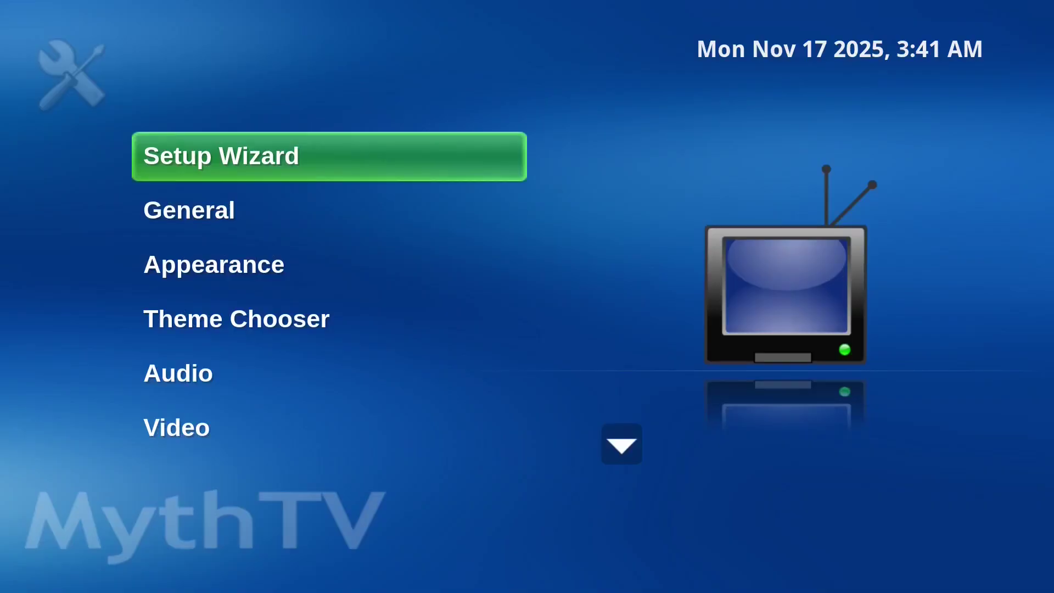
{"action": "key", "text": "Down"}
{"action": "key", "text": "Down"}
{"action": "key", "text": "Down"}
{"action": "key", "text": "Down"}
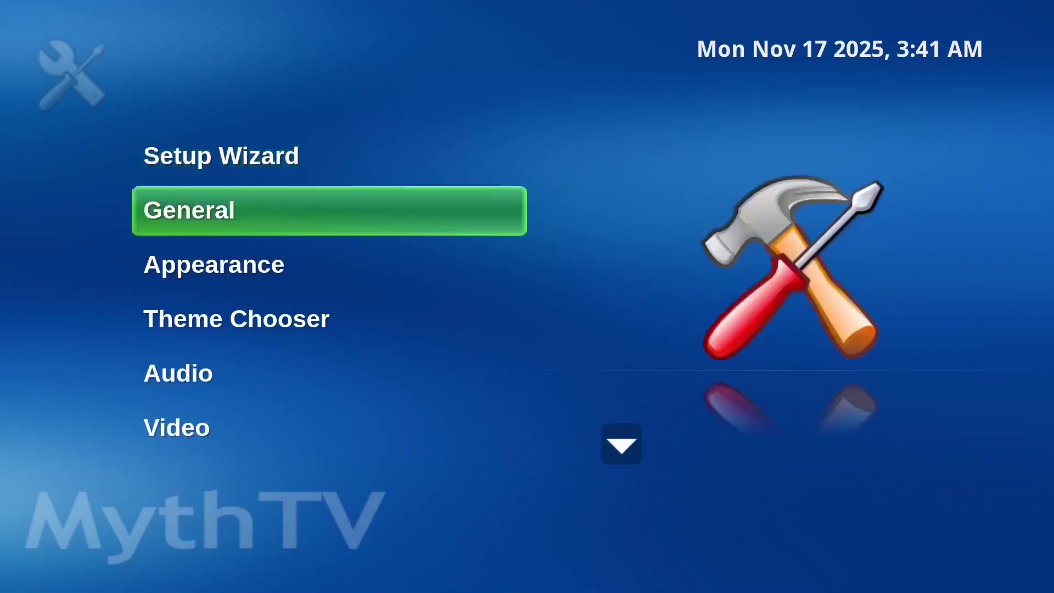
{"action": "key", "text": "Return"}
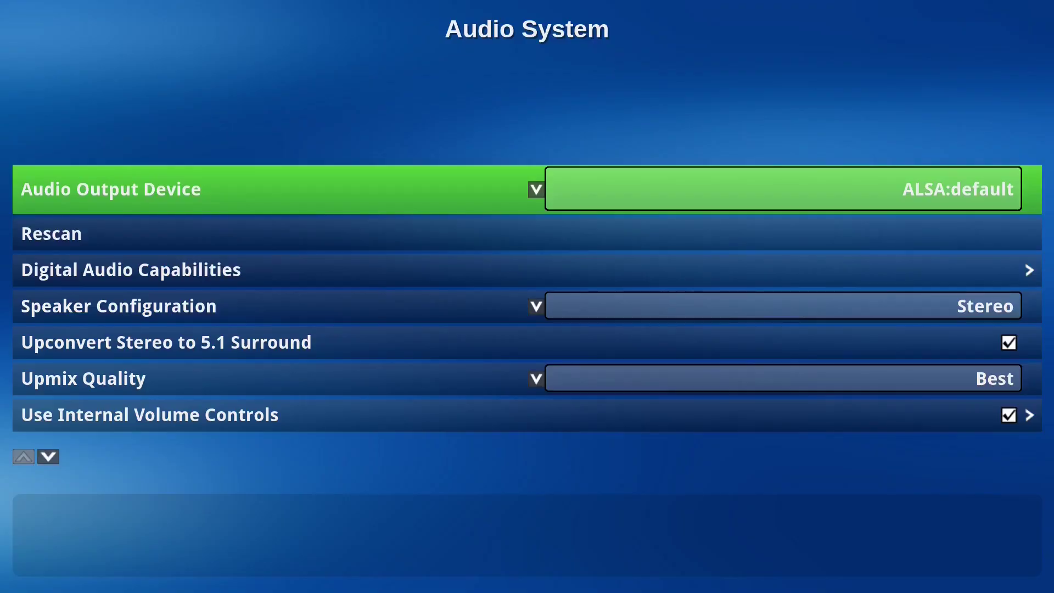
Save and exit the Audio System settings and return to the main menu.
{"action": "key", "text": "Escape"}
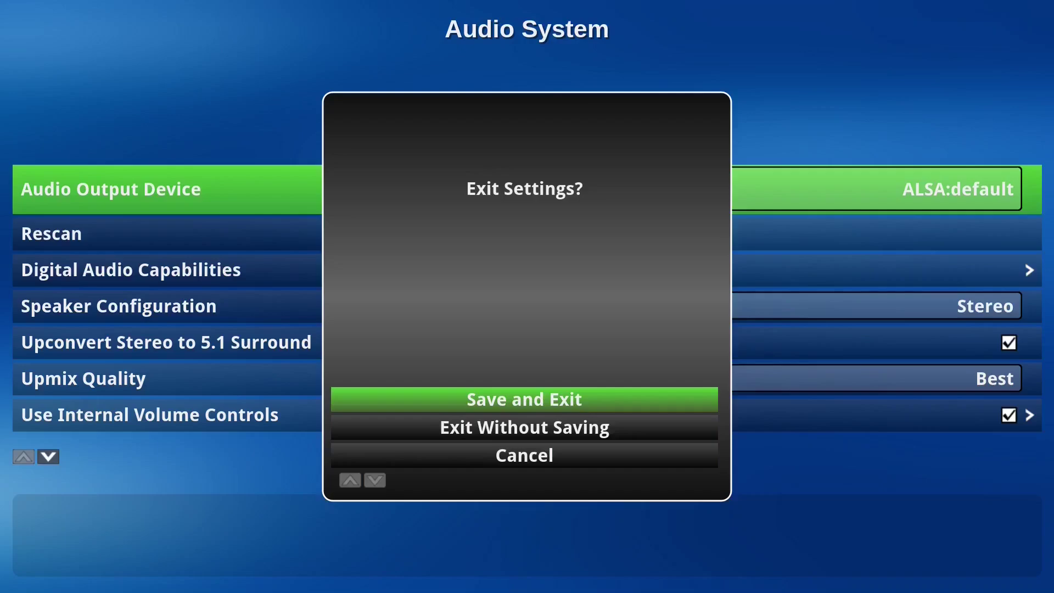
{"action": "key", "text": "Return"}
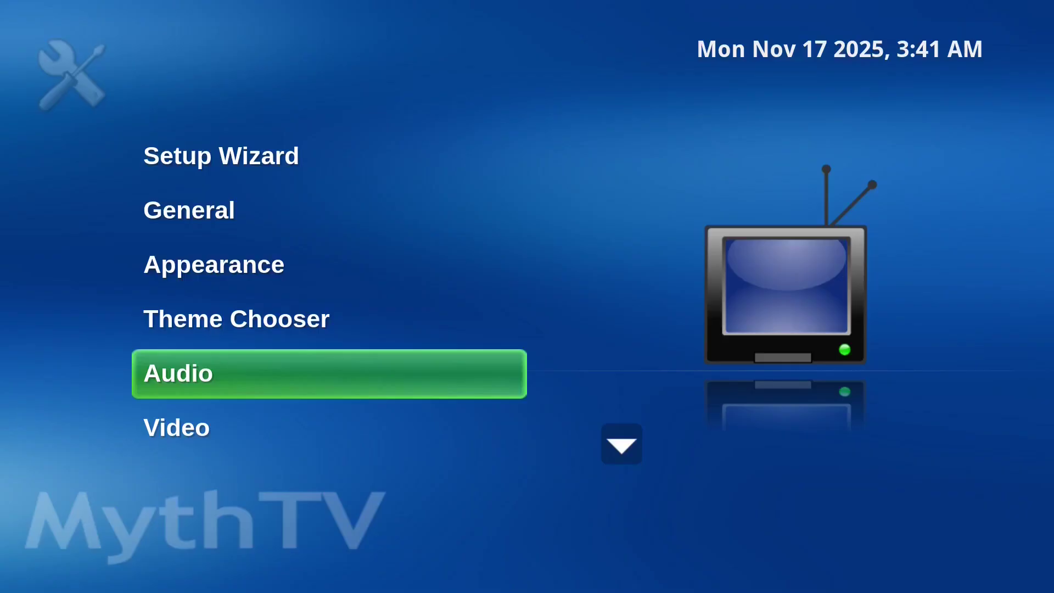
{"action": "key", "text": "Escape"}
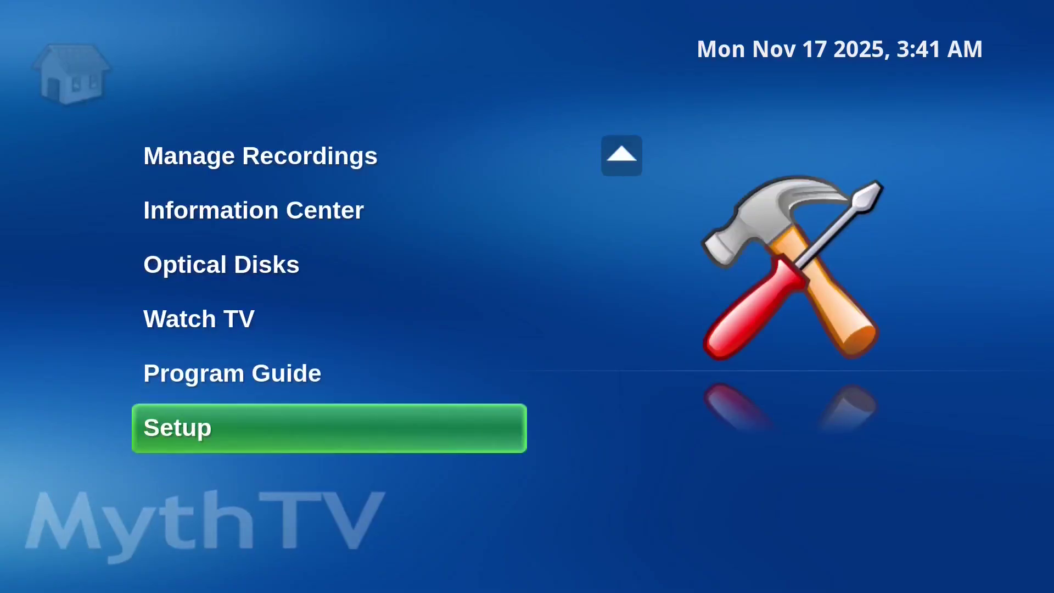
Start Watch TV again from the main menu and exit playback.
{"action": "key", "text": "Up"}
{"action": "key", "text": "Up"}
{"action": "key", "text": "Return"}
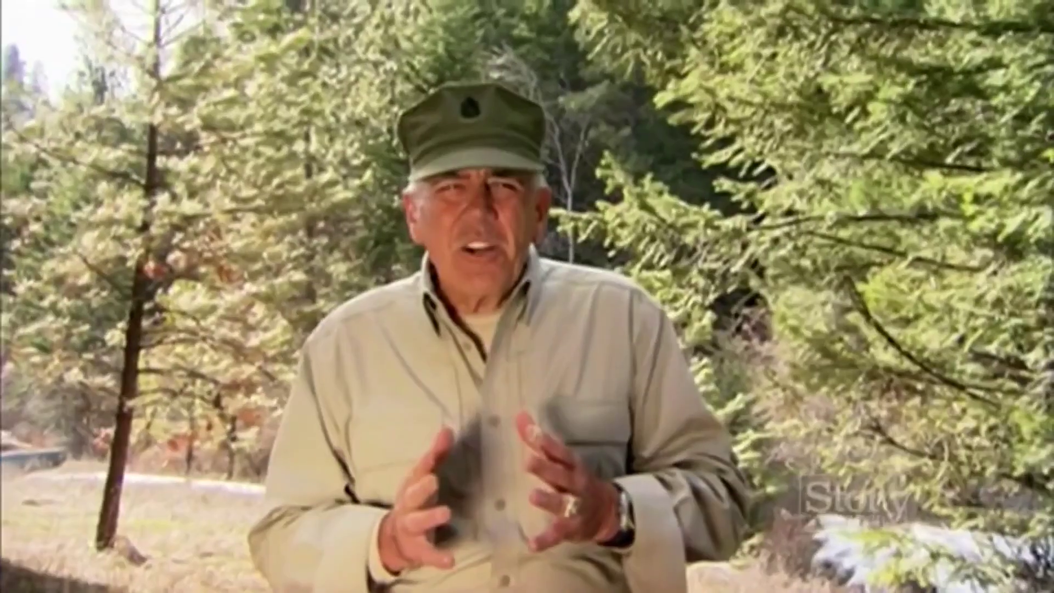
{"action": "key", "text": "Escape"}
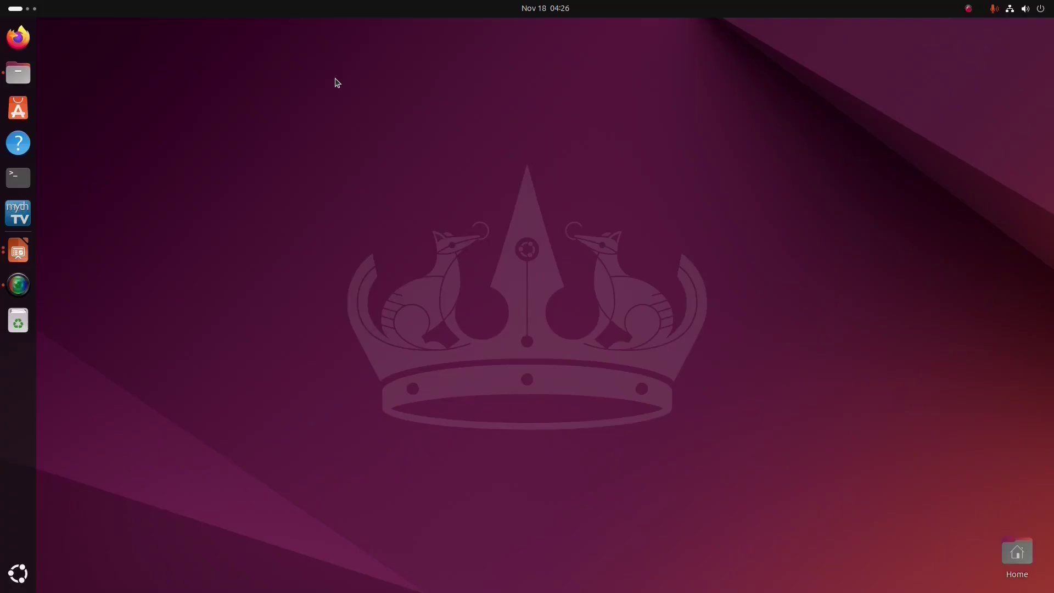
Switch to Firefox and search DuckDuckGo for "raspberry pi imager".
{"action": "left_click", "coordinate": [19, 38]}
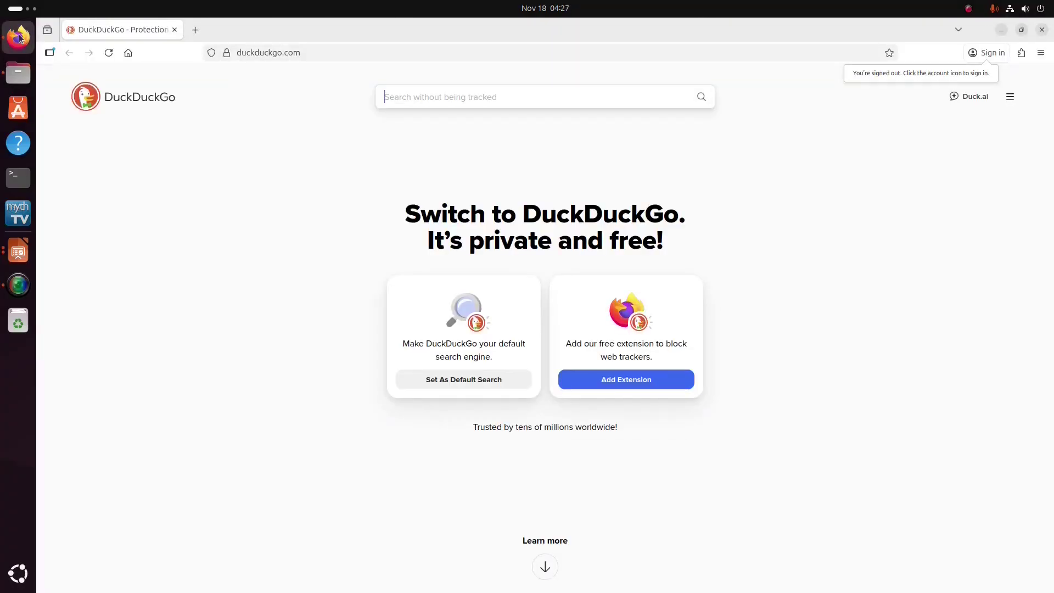
{"action": "type", "text": "rasp"}
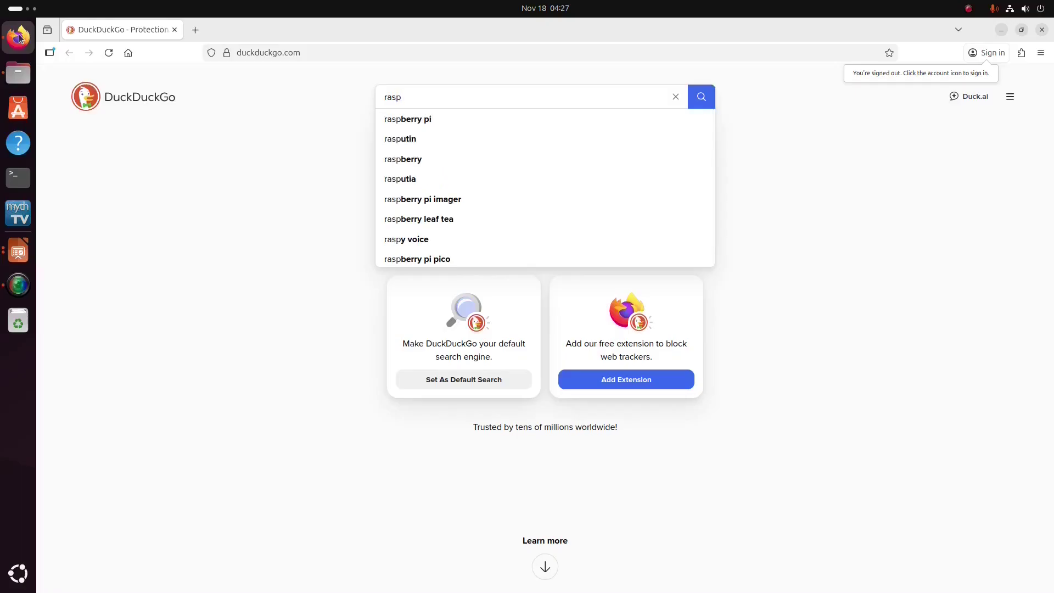
{"action": "key", "text": "Down"}
{"action": "key", "text": "Down"}
{"action": "key", "text": "Down"}
{"action": "key", "text": "Down"}
{"action": "key", "text": "Down"}
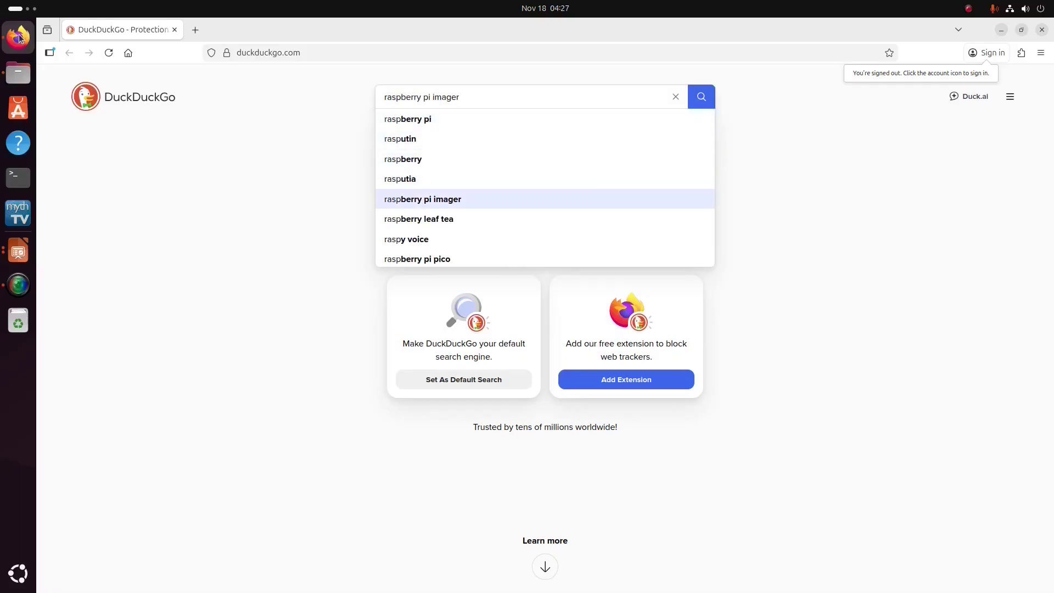
{"action": "key", "text": "Return"}
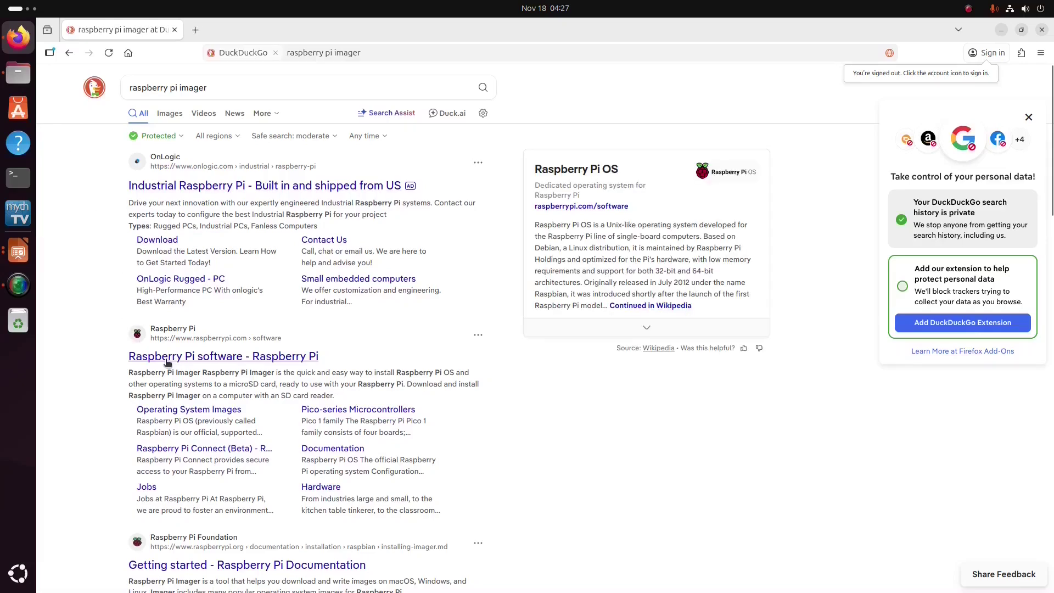
Open the Raspberry Pi software page, highlight the Imager install command, and close the browser.
{"action": "left_click", "coordinate": [205, 354]}
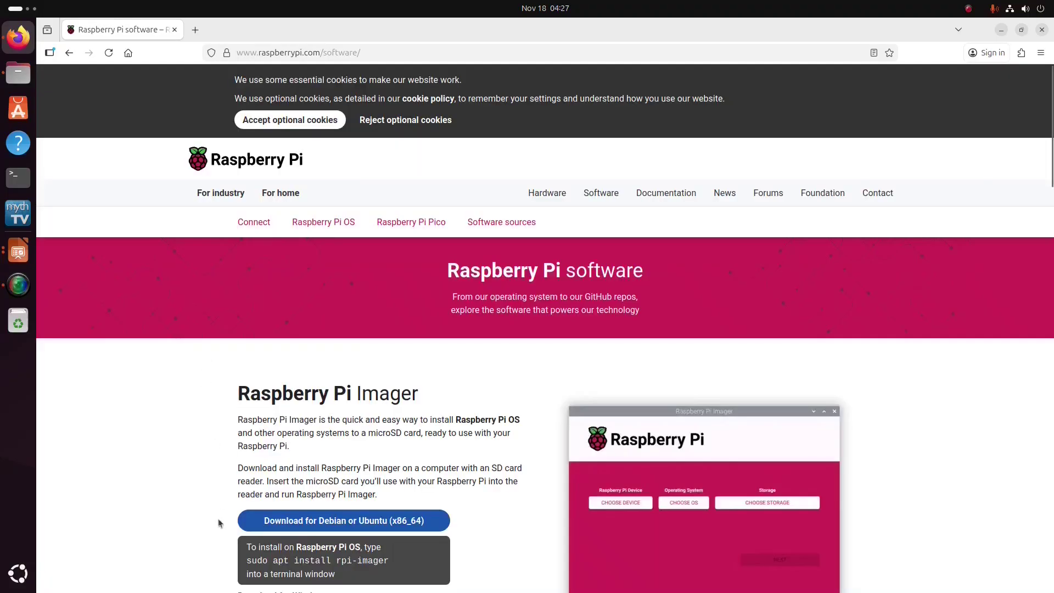
{"action": "left_click", "coordinate": [229, 549]}
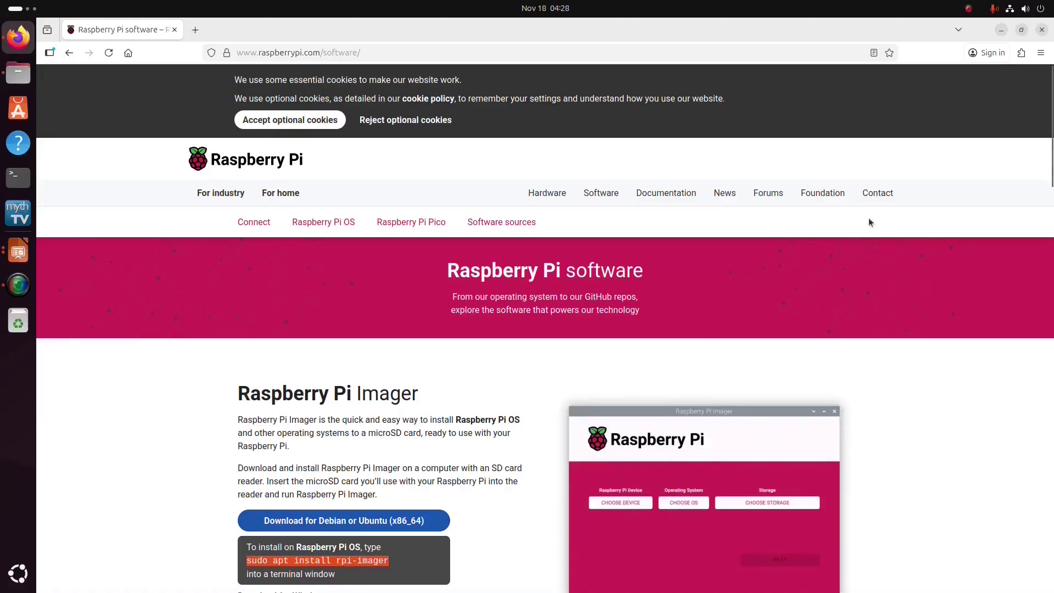
{"action": "left_click", "coordinate": [1041, 30]}
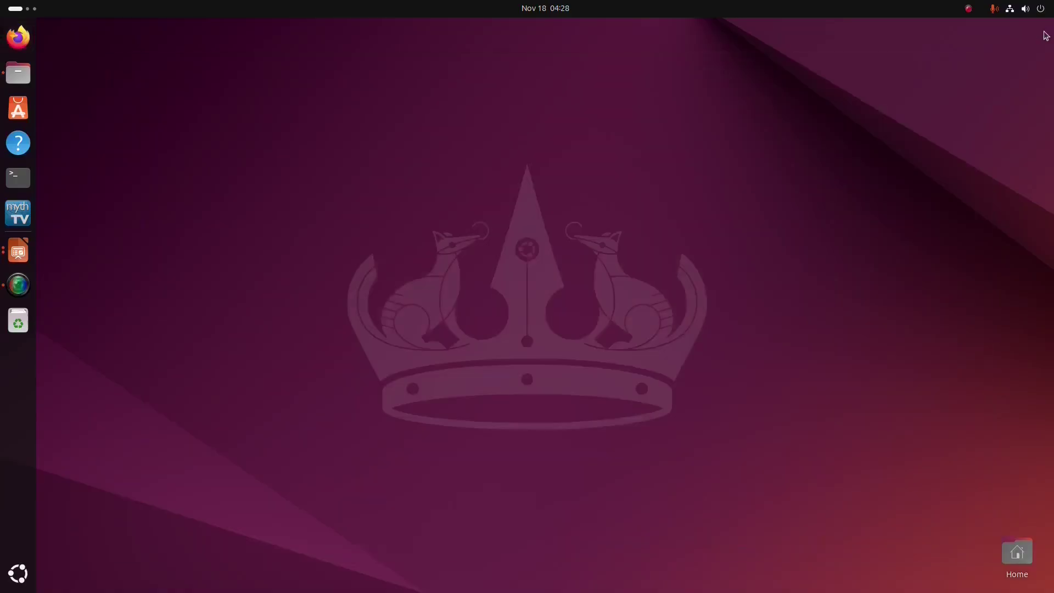
Run "sudo apt install rpi-imager" in a terminal, enter the account password, and close the terminal once the installation finishes.
{"action": "left_click", "coordinate": [20, 177]}
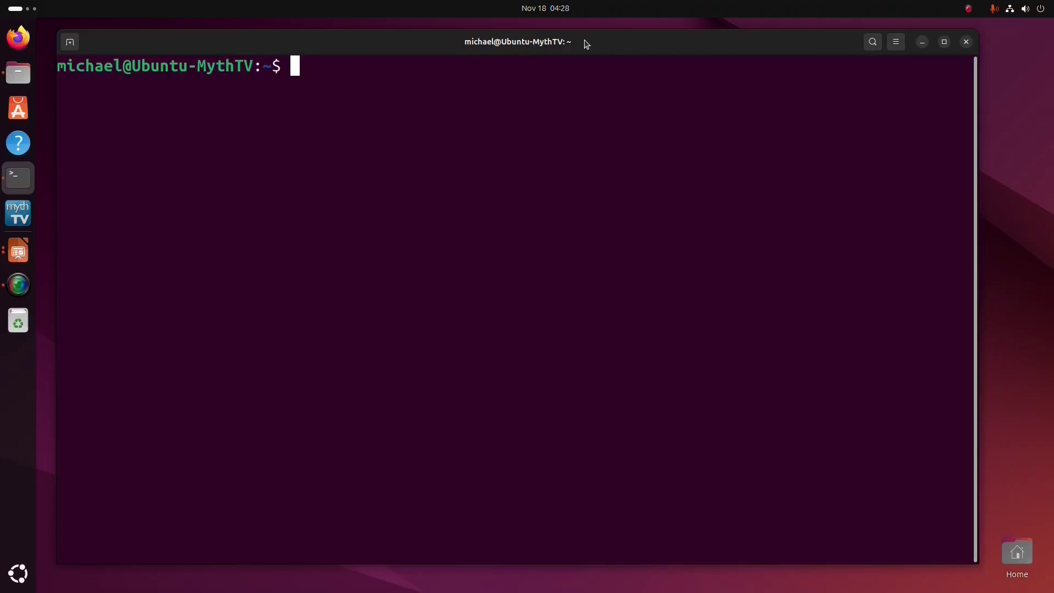
{"action": "type", "text": "sudo apt i"}
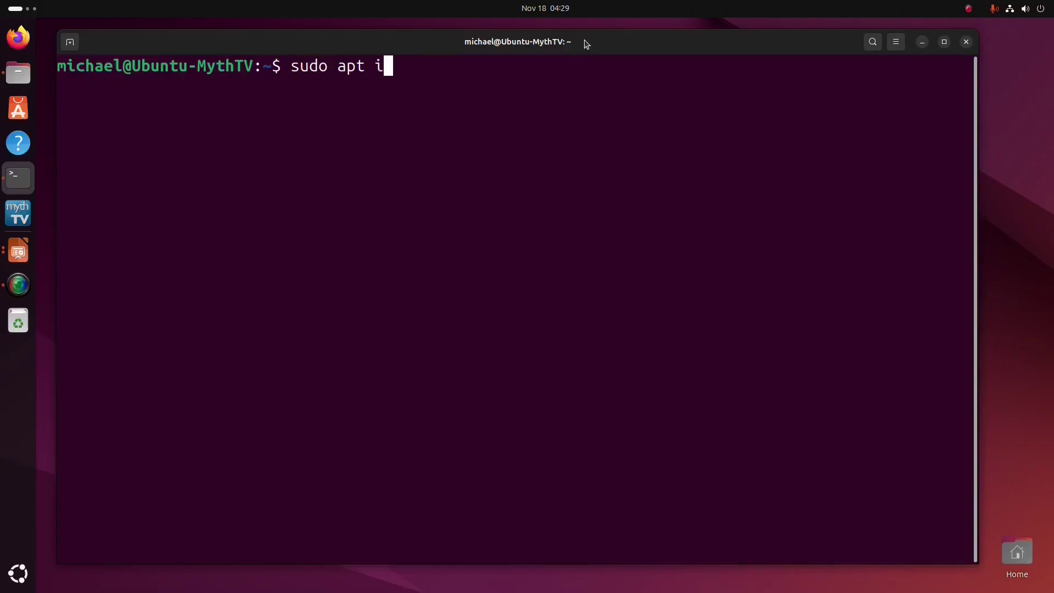
{"action": "type", "text": "nstall r"}
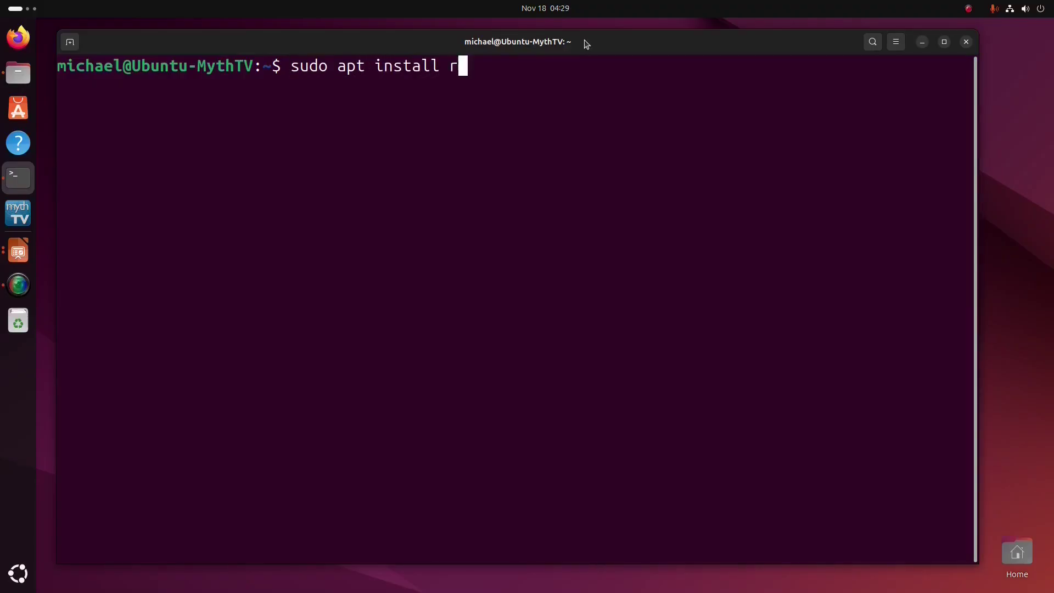
{"action": "type", "text": "pi-imager"}
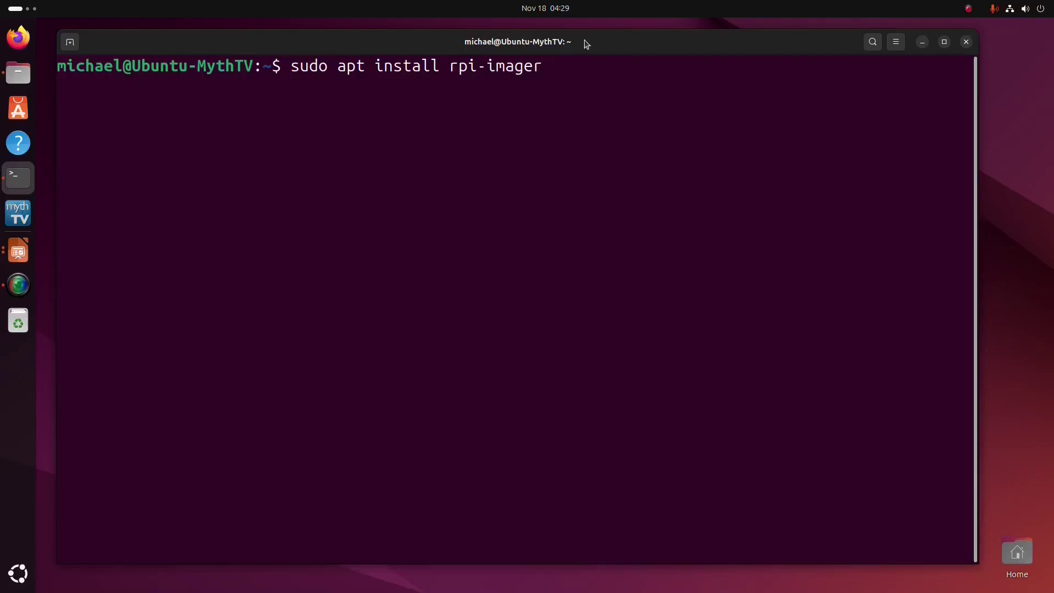
{"action": "key", "text": "Return"}
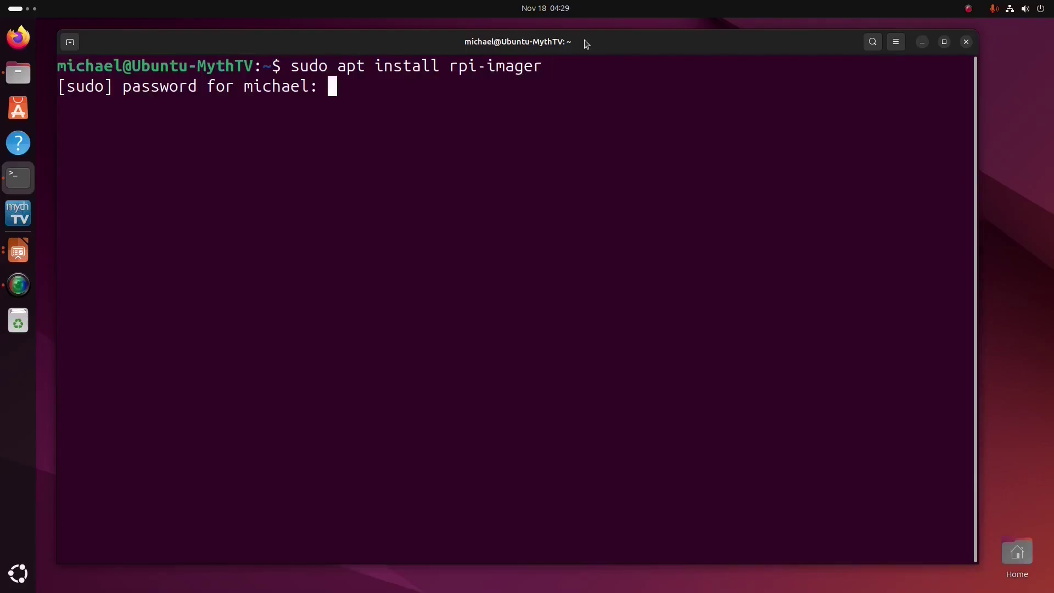
{"action": "key", "text": "Return"}
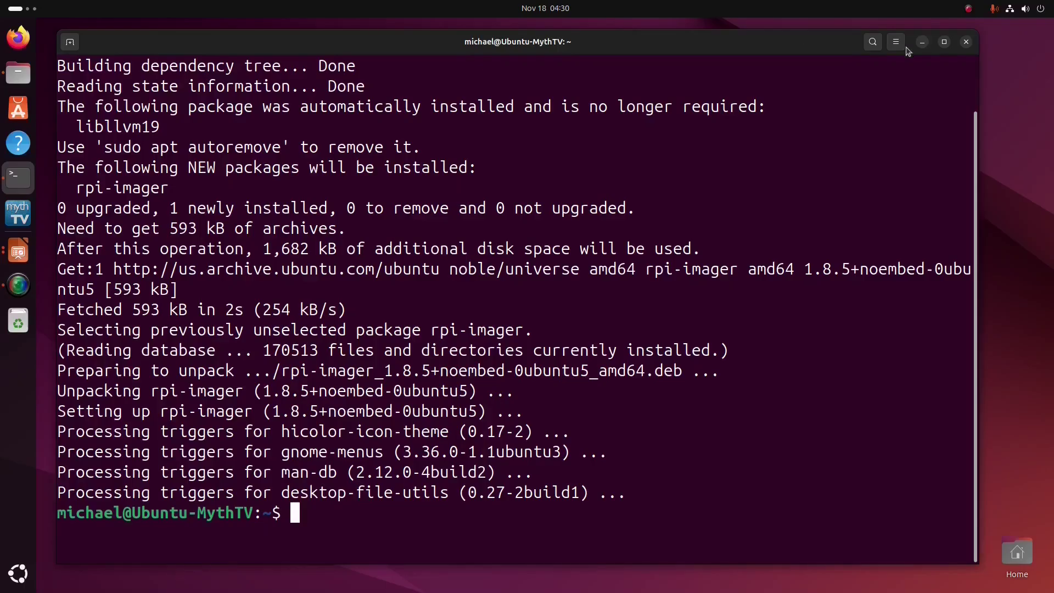
{"action": "left_click", "coordinate": [968, 42]}
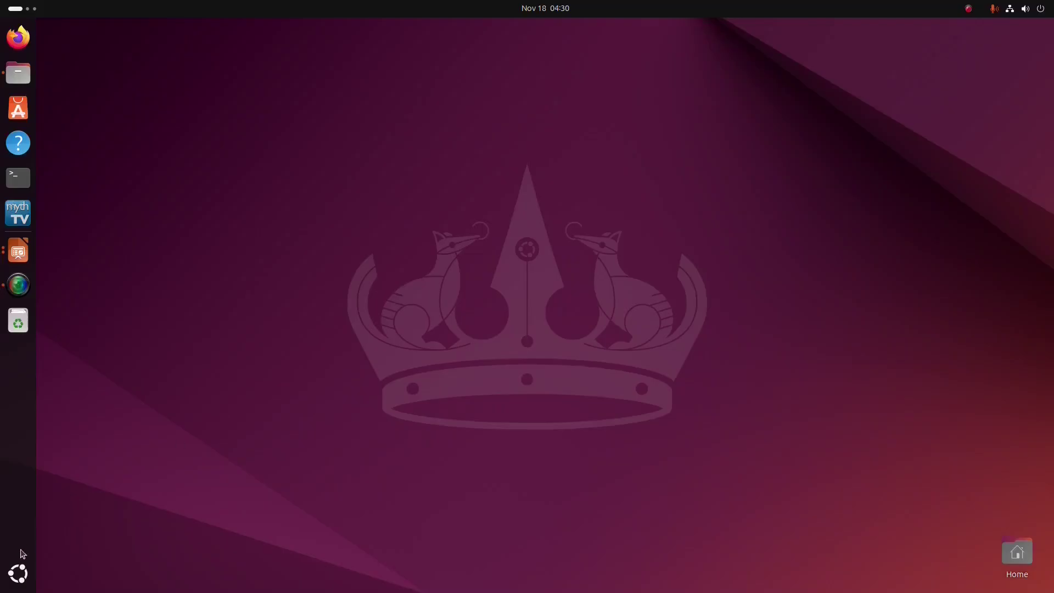
Search the installed applications for "imager" and launch Raspberry Pi Imager.
{"action": "left_click", "coordinate": [19, 573]}
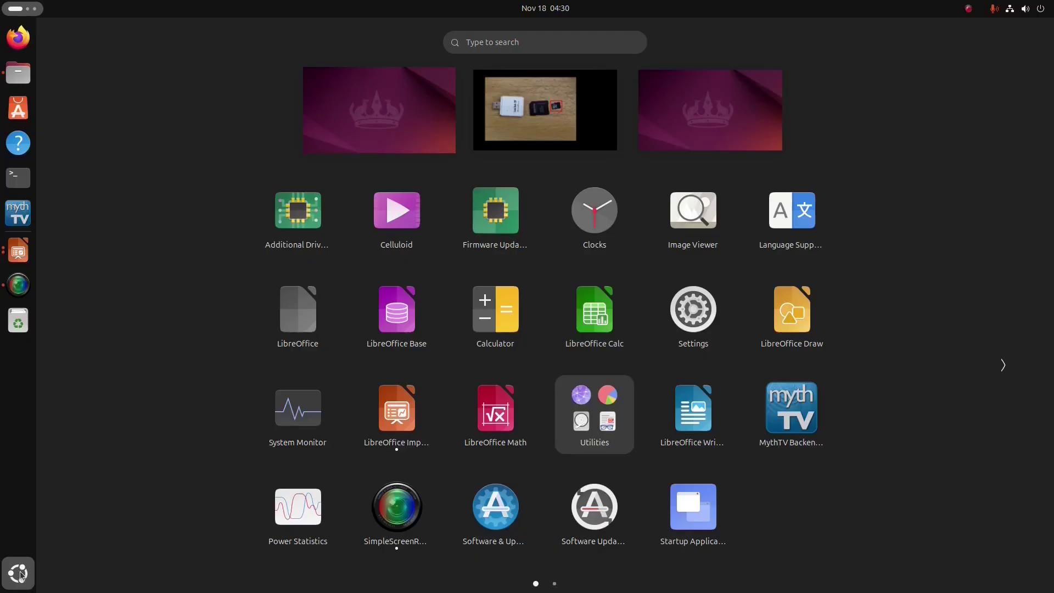
{"action": "type", "text": "imager"}
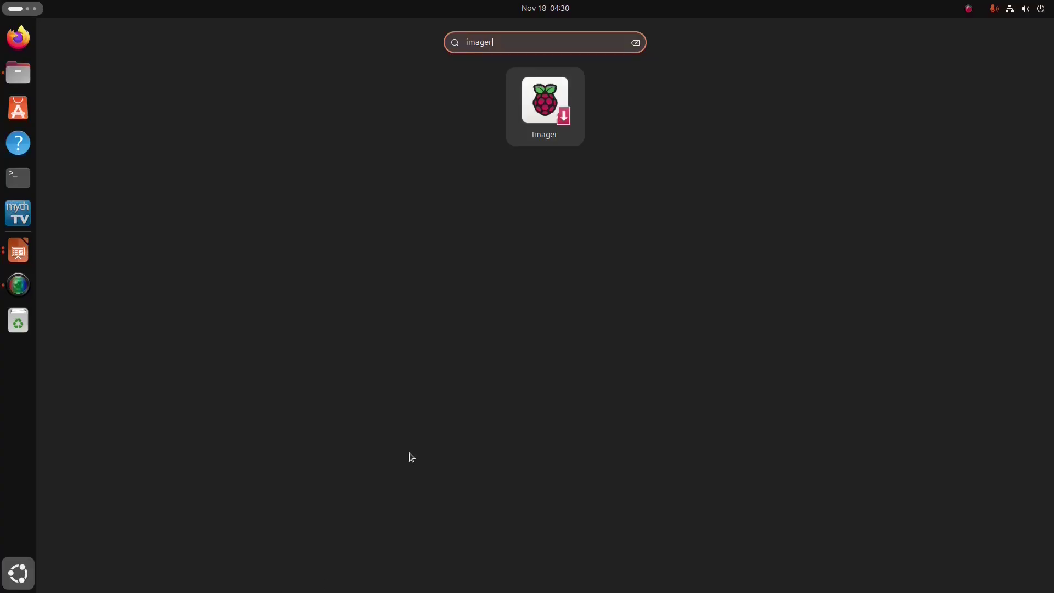
{"action": "left_click", "coordinate": [548, 97]}
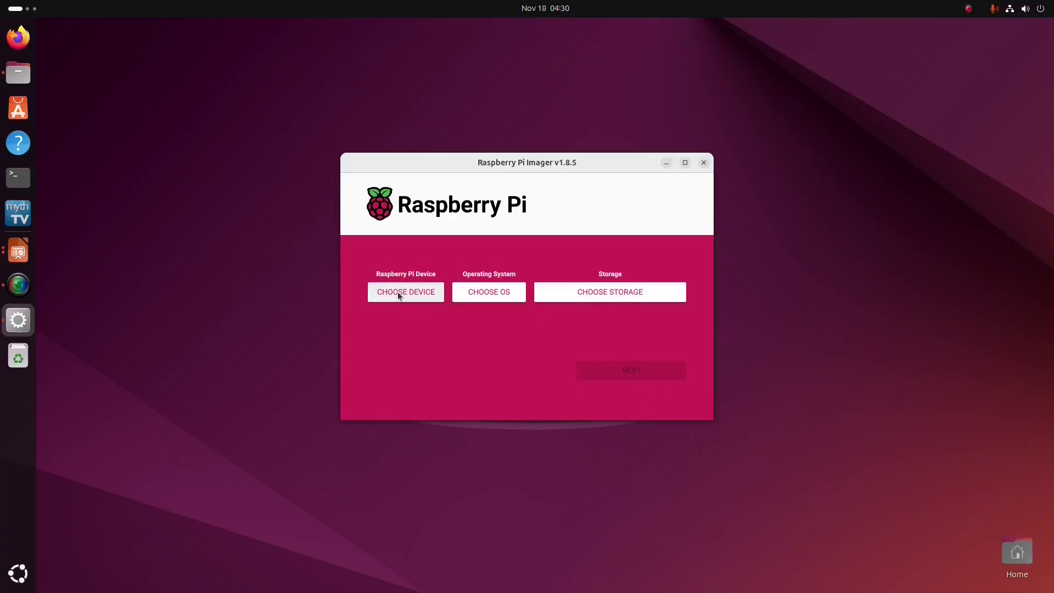
Choose Raspberry Pi 4 as the device and LibreELEC (RPi4), from the media player systems, as the operating system.
{"action": "left_click", "coordinate": [399, 296]}
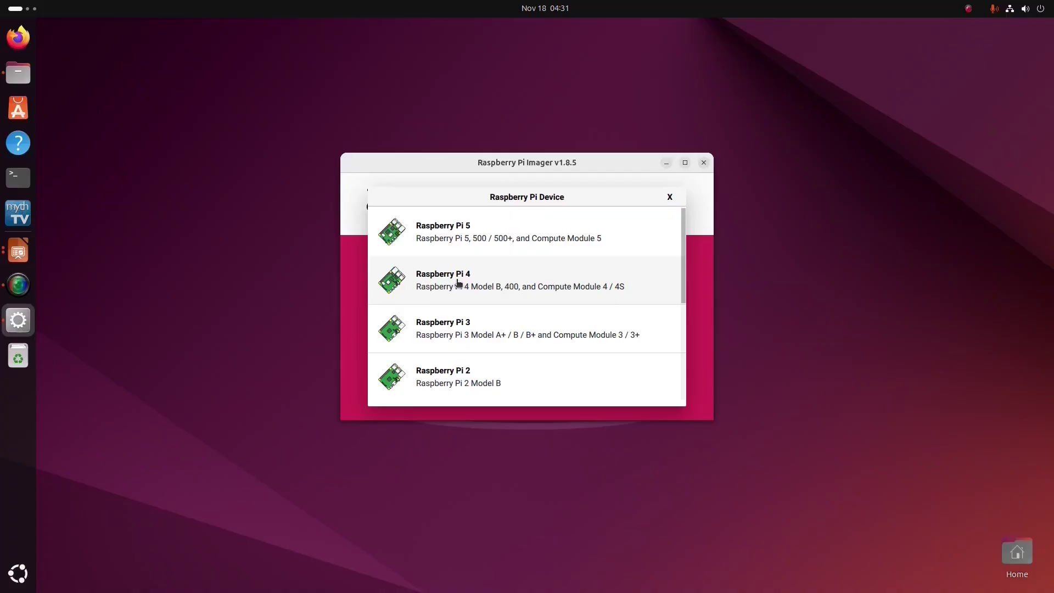
{"action": "left_click", "coordinate": [457, 282]}
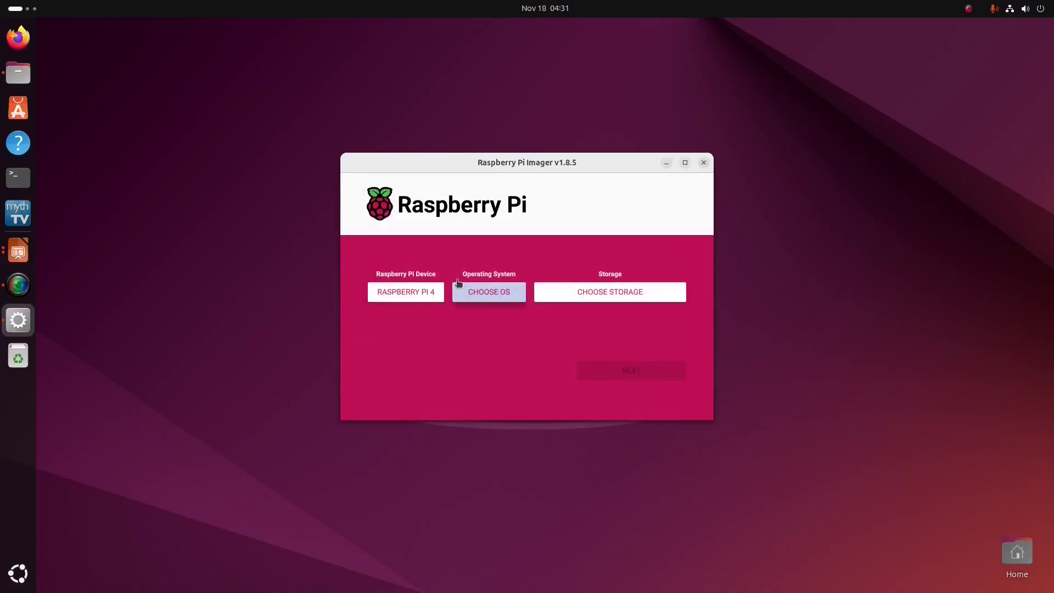
{"action": "left_click", "coordinate": [458, 282]}
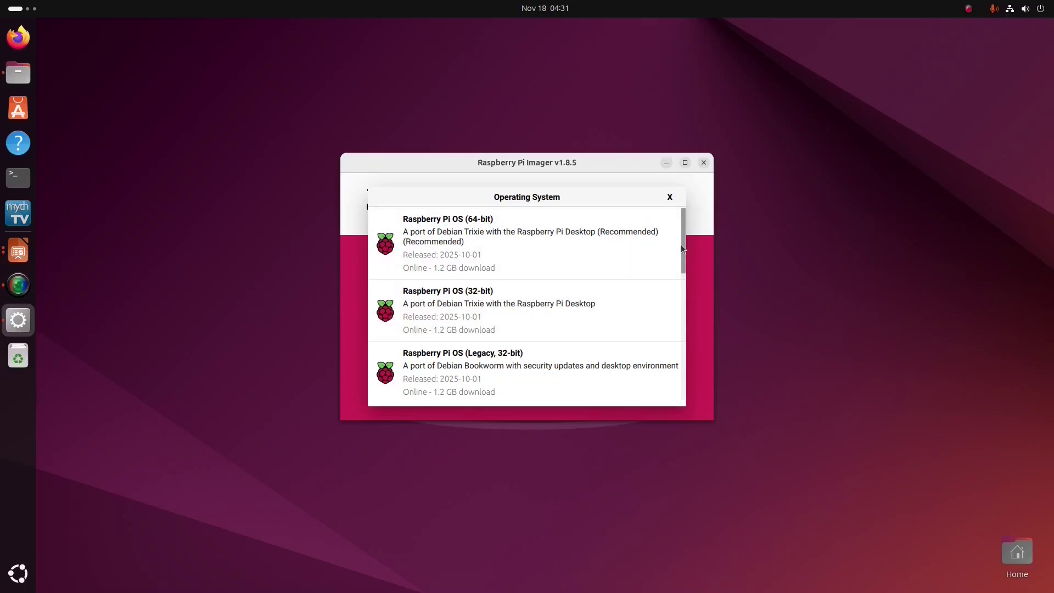
{"action": "left_click_drag", "start_coordinate": [681, 245], "coordinate": [686, 307]}
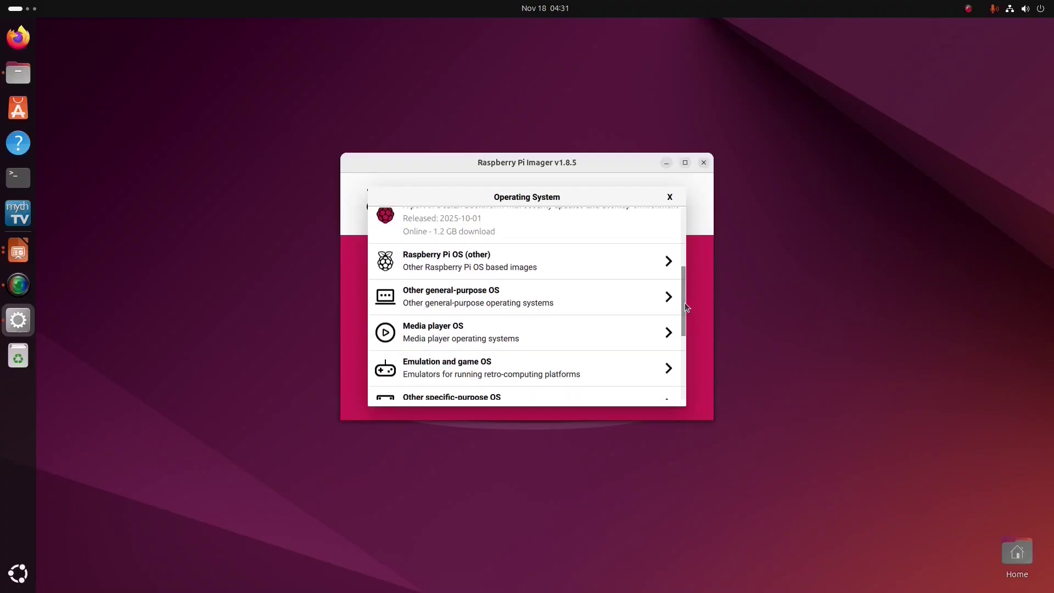
{"action": "left_click", "coordinate": [442, 337]}
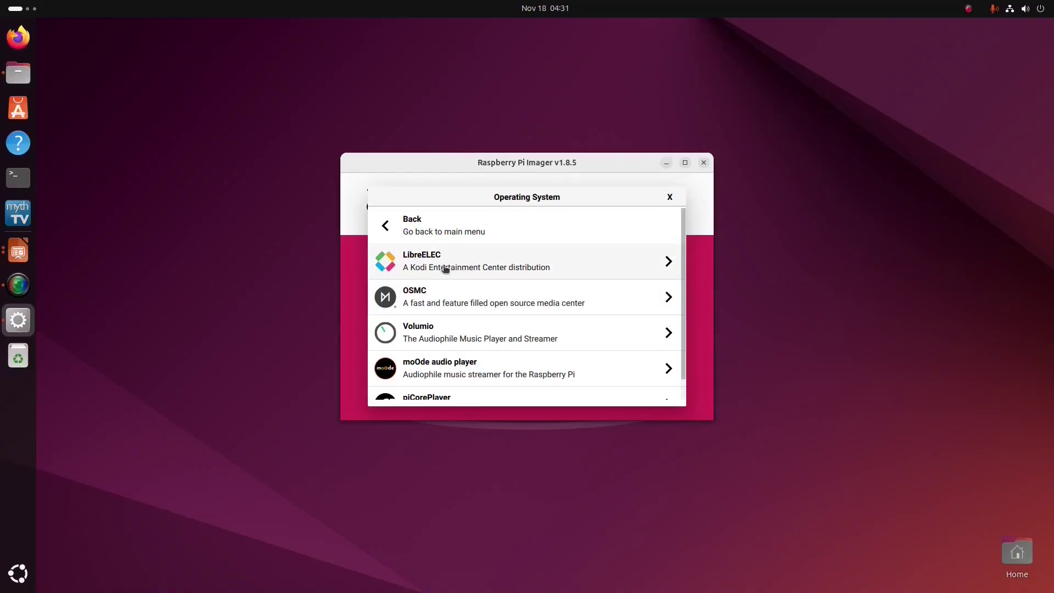
{"action": "left_click", "coordinate": [445, 269]}
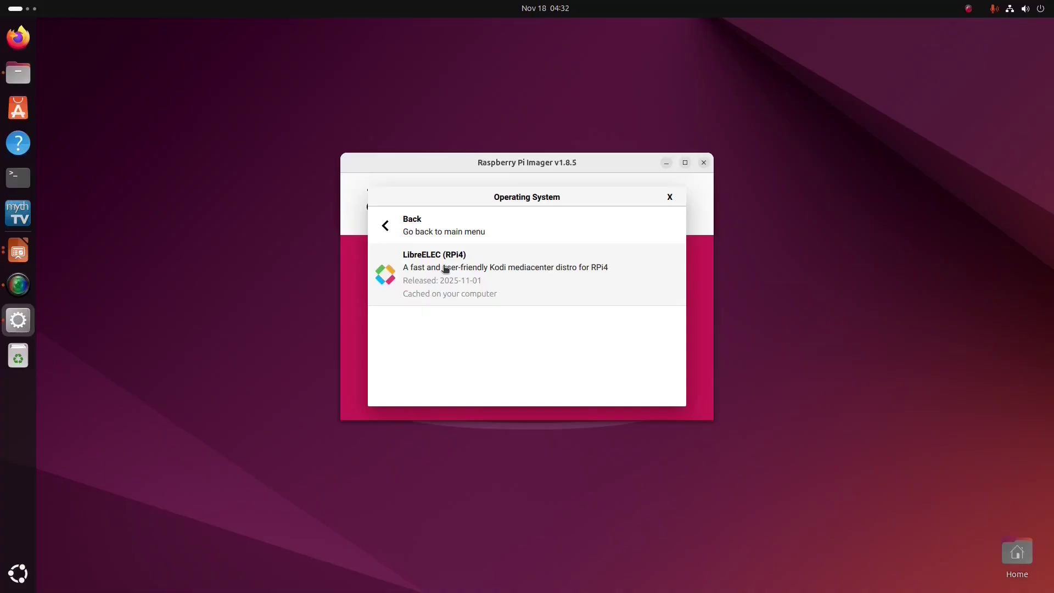
{"action": "left_click", "coordinate": [445, 268]}
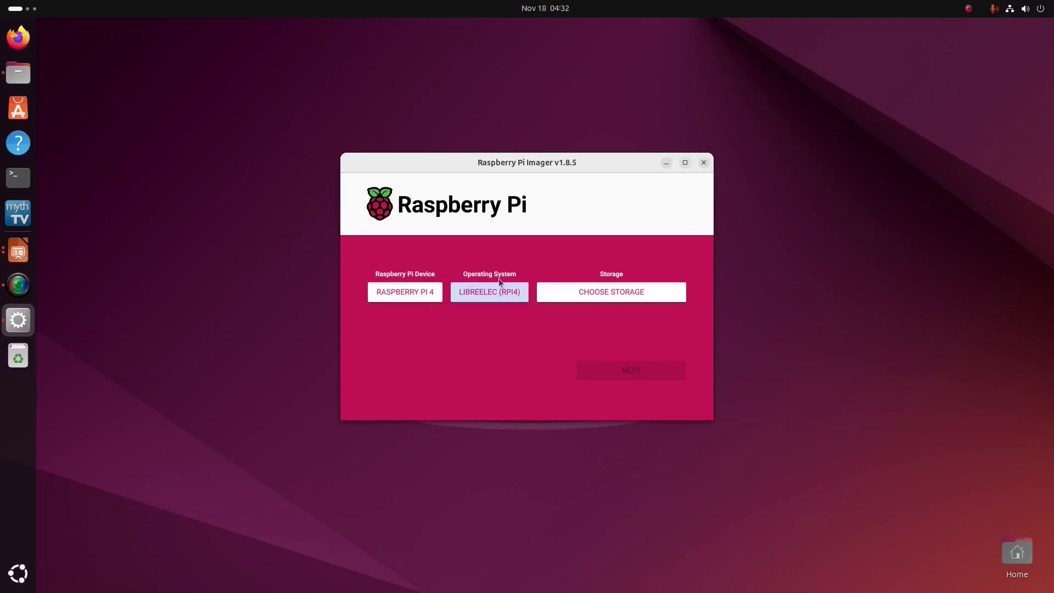
Choose the SanDisk SDDR-113 (USB STICK) as storage and start writing the image, agreeing to erase its data and entering the account password.
{"action": "left_click", "coordinate": [610, 291]}
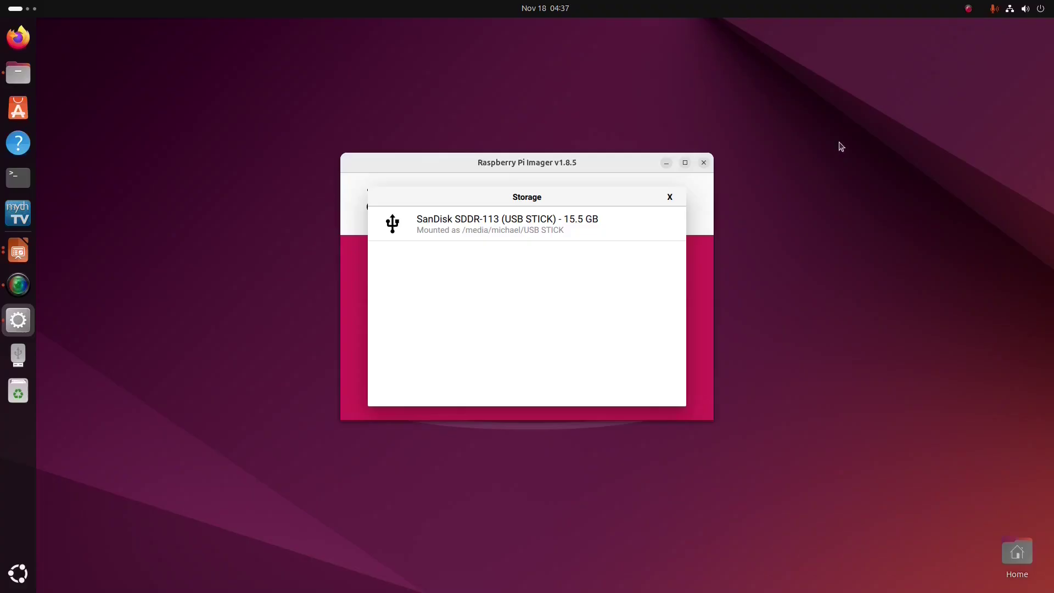
{"action": "left_click", "coordinate": [520, 228]}
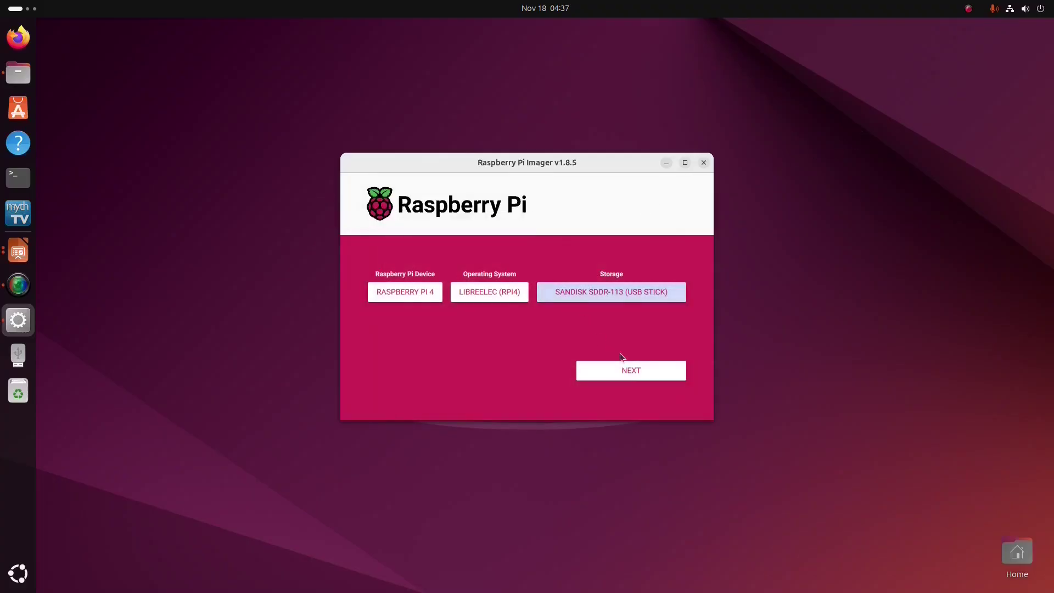
{"action": "left_click", "coordinate": [634, 369]}
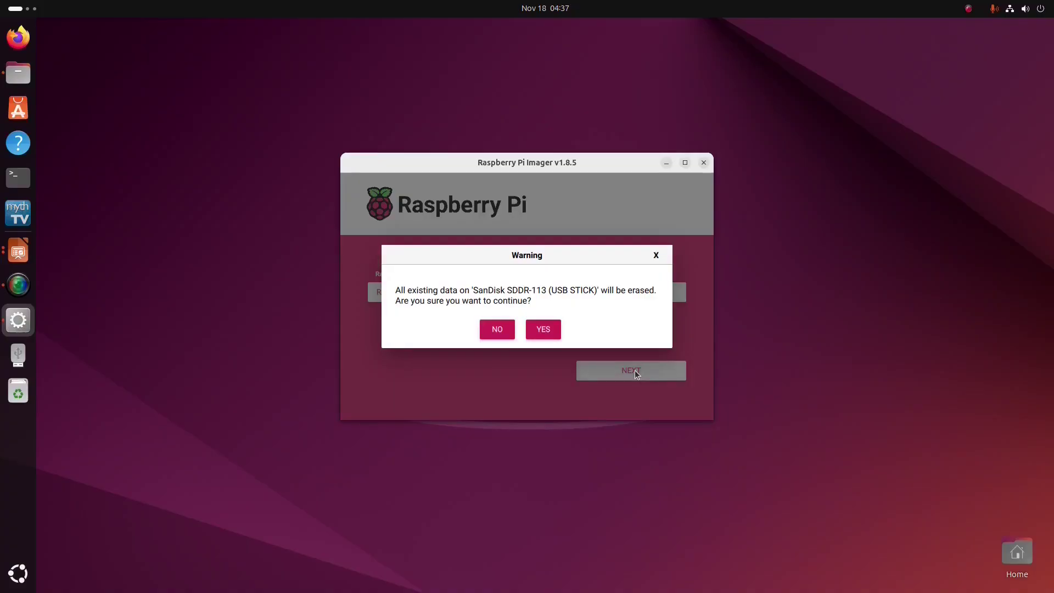
{"action": "left_click", "coordinate": [548, 331]}
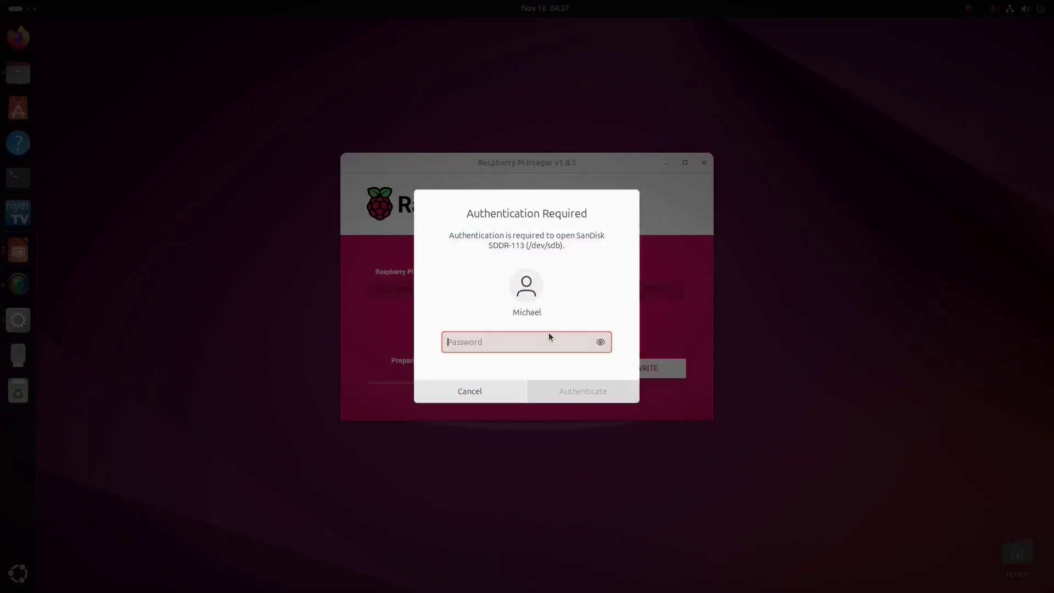
{"action": "type", "text": "•••••••••••"}
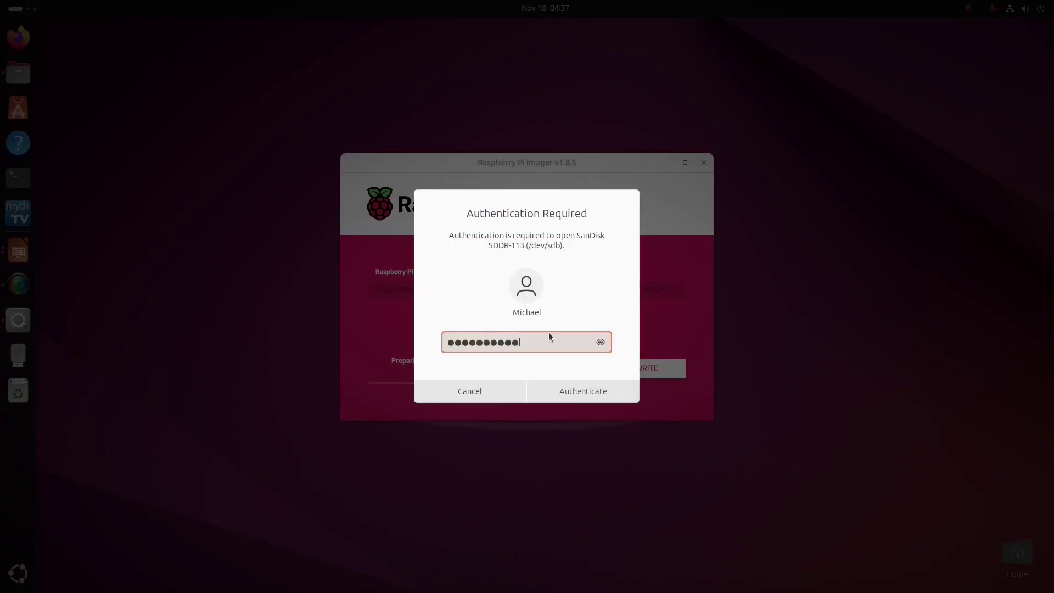
{"action": "key", "text": "Return"}
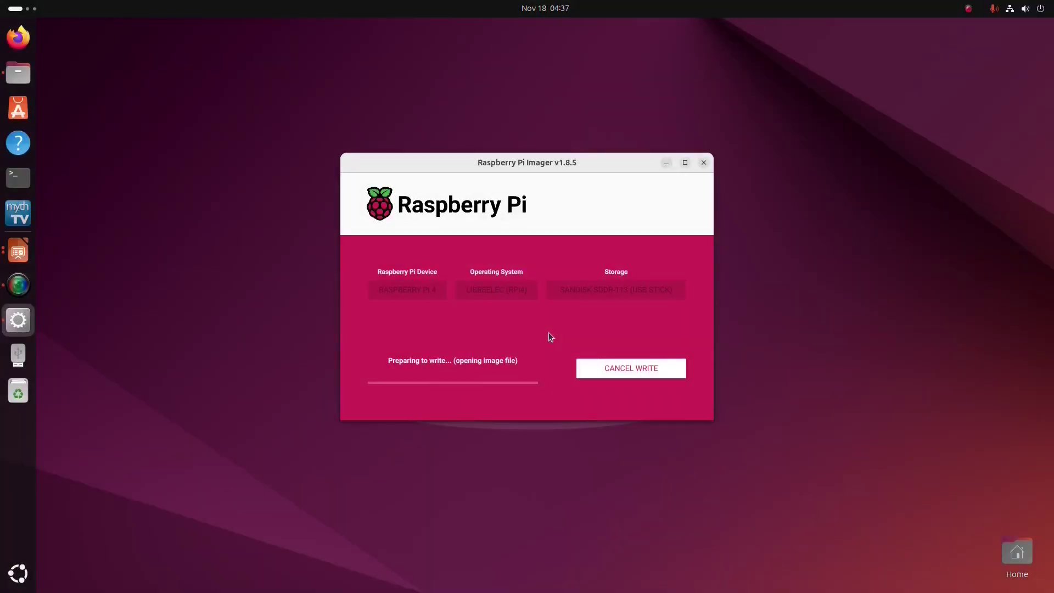
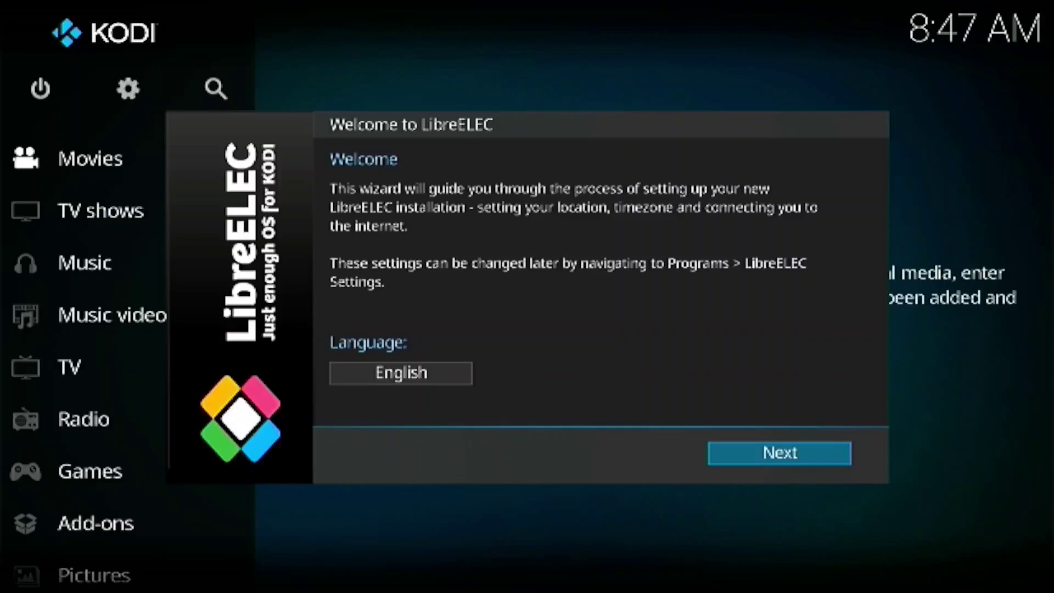
In LibreELEC's welcome wizard, accept English and the hostname LibreELEC, and connect to the Outback wireless network with its passphrase.
{"action": "left_click", "coordinate": [743, 453]}
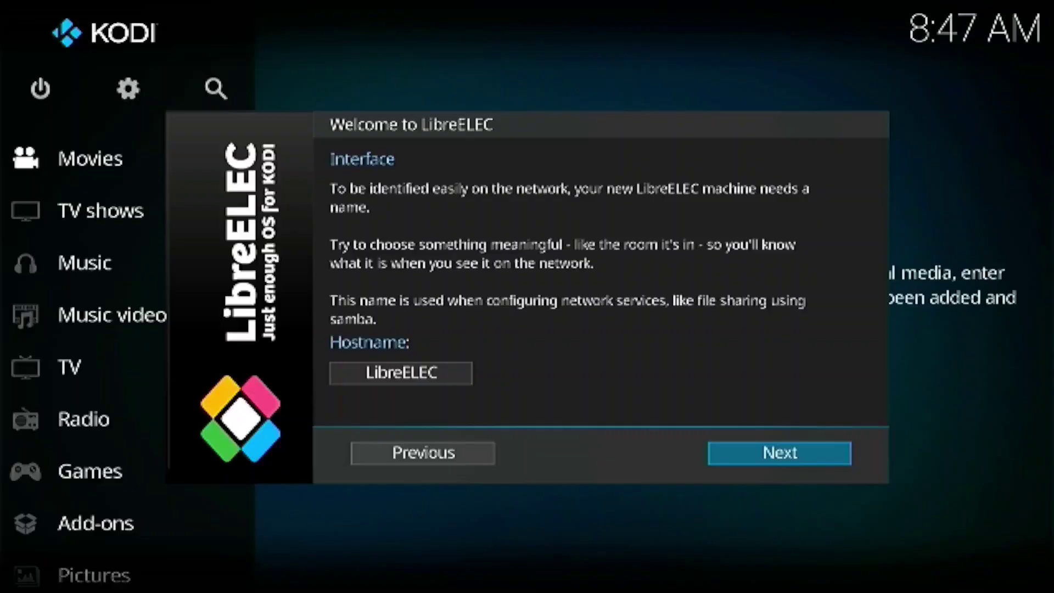
{"action": "left_click", "coordinate": [743, 460]}
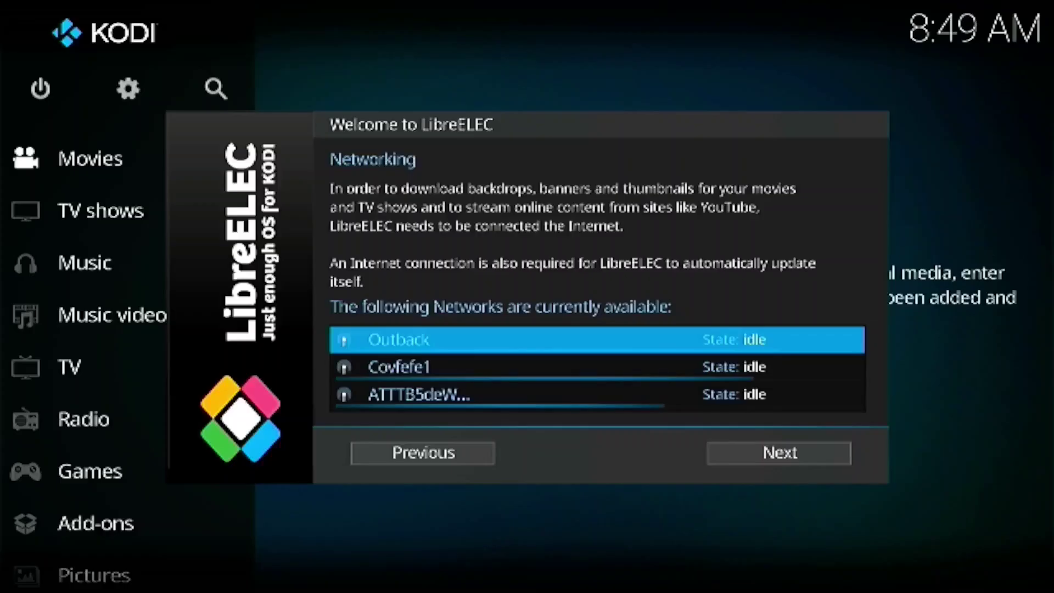
{"action": "key", "text": "Return"}
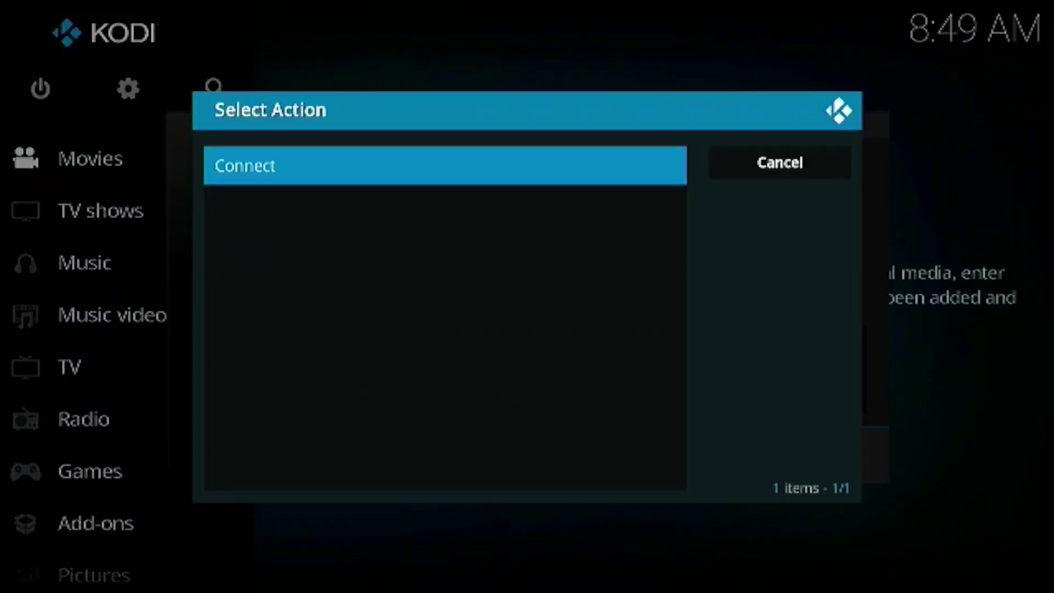
{"action": "key", "text": "Return"}
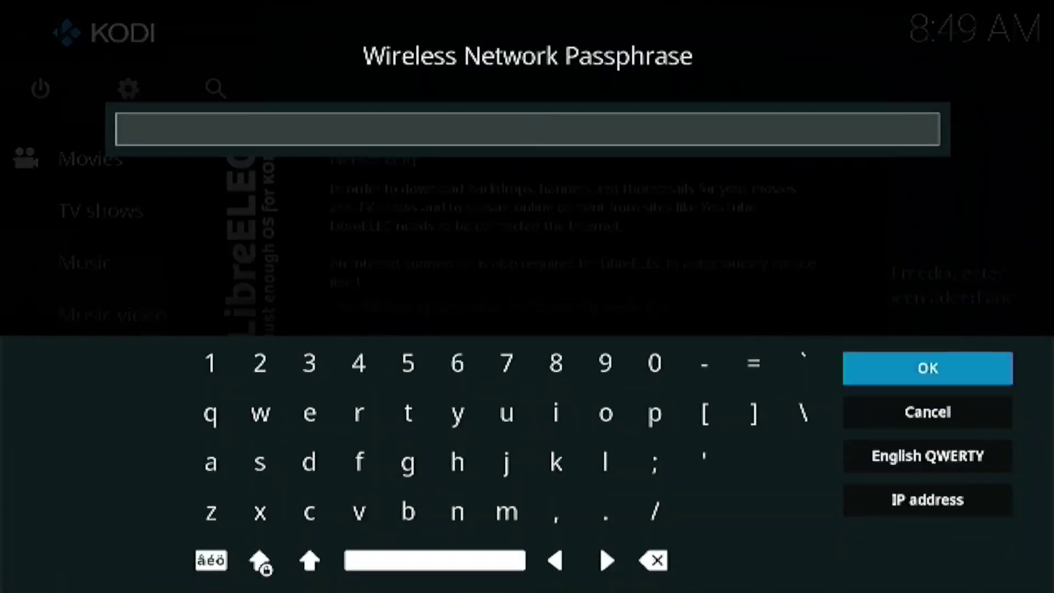
{"action": "key", "text": "Return"}
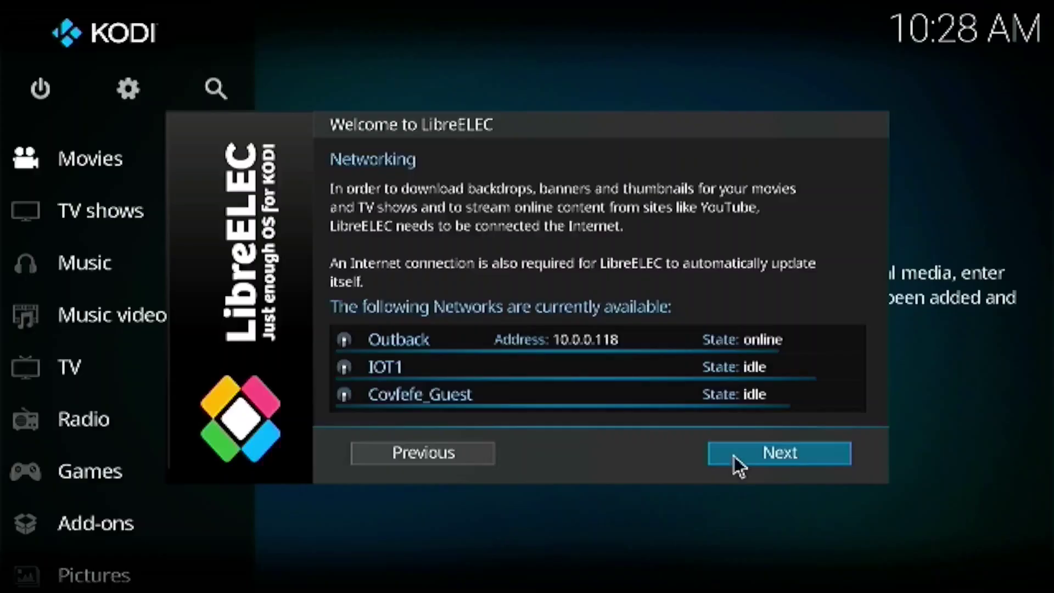
Complete the welcome wizard with SSH disabled and Samba enabled.
{"action": "left_click", "coordinate": [734, 456]}
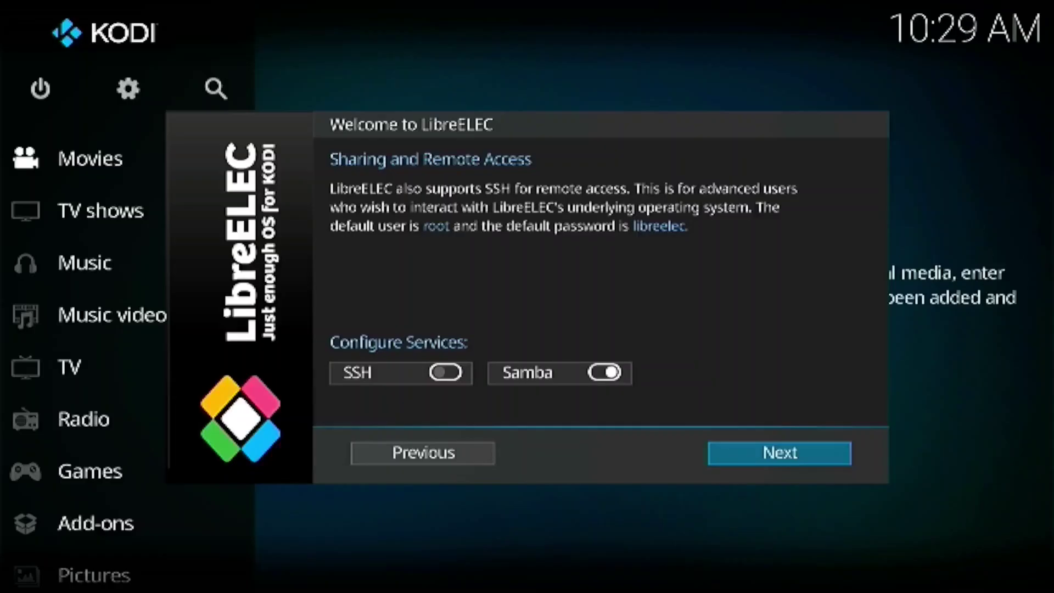
{"action": "left_click", "coordinate": [733, 457]}
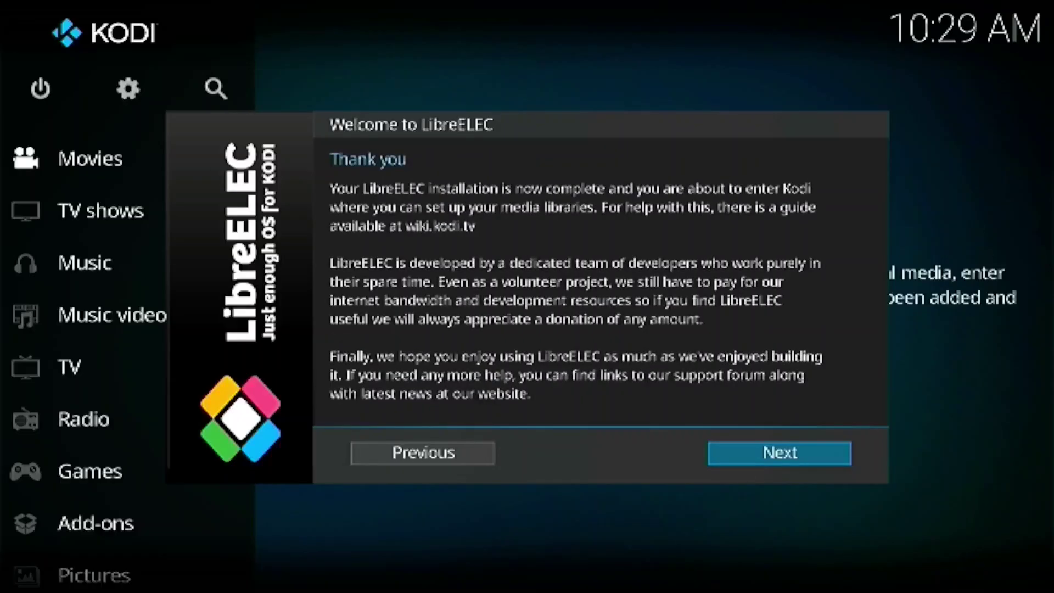
{"action": "left_click", "coordinate": [734, 457]}
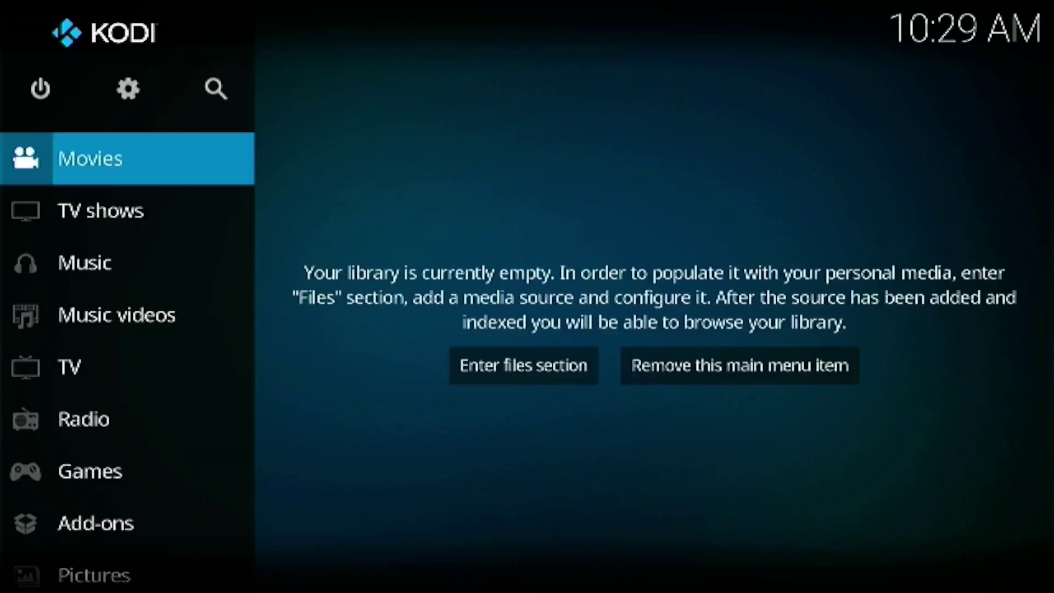
Go to Kodi's Add-ons section and open the add-on browser by way of My add-ons.
{"action": "key", "text": "Down"}
{"action": "key", "text": "Down"}
{"action": "key", "text": "Down"}
{"action": "key", "text": "Down"}
{"action": "key", "text": "Down"}
{"action": "key", "text": "Down"}
{"action": "key", "text": "Down"}
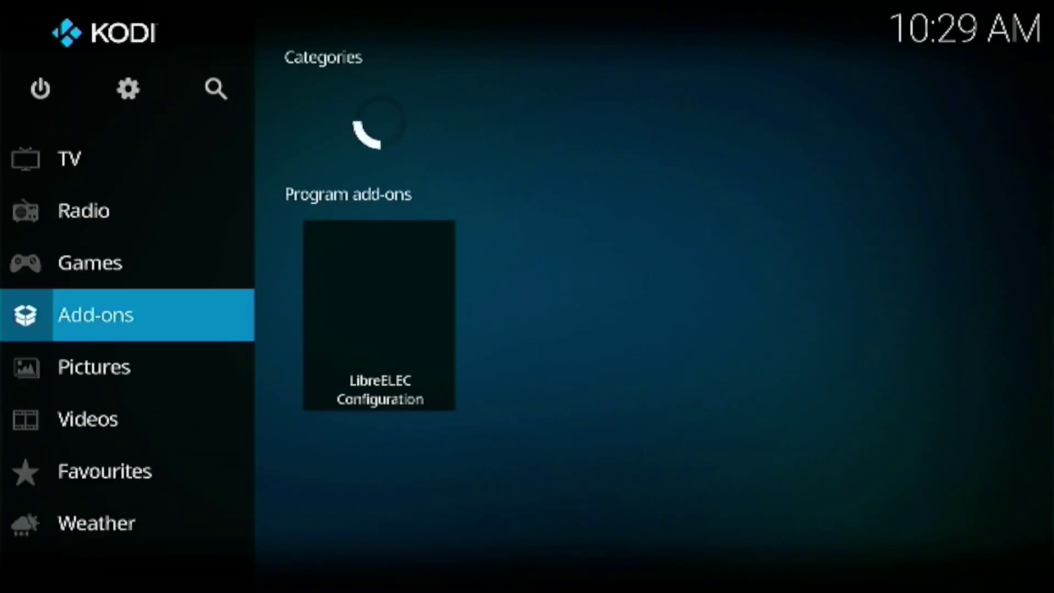
{"action": "key", "text": "Right"}
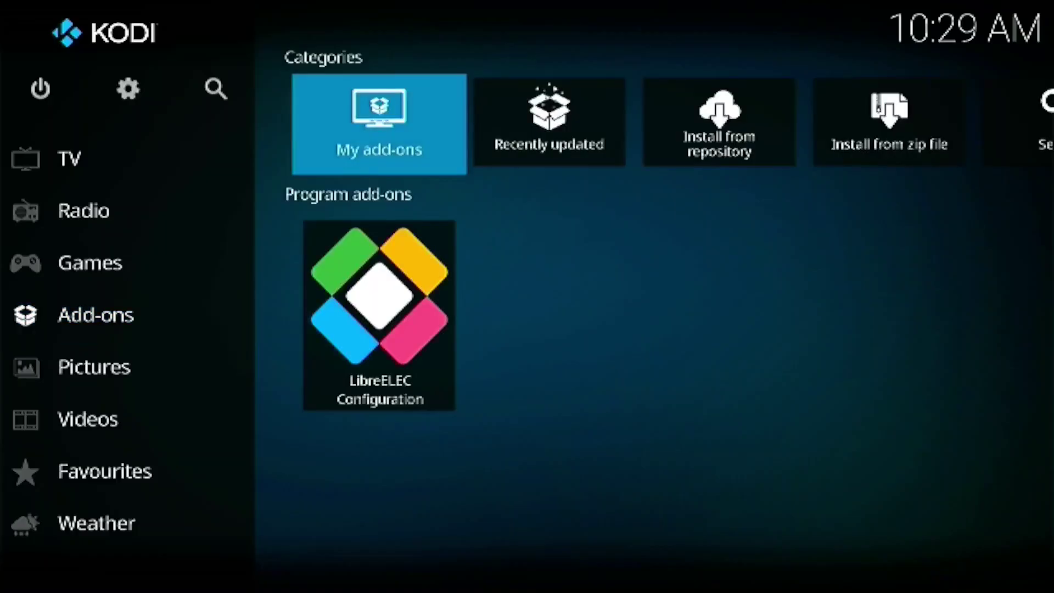
{"action": "key", "text": "Return"}
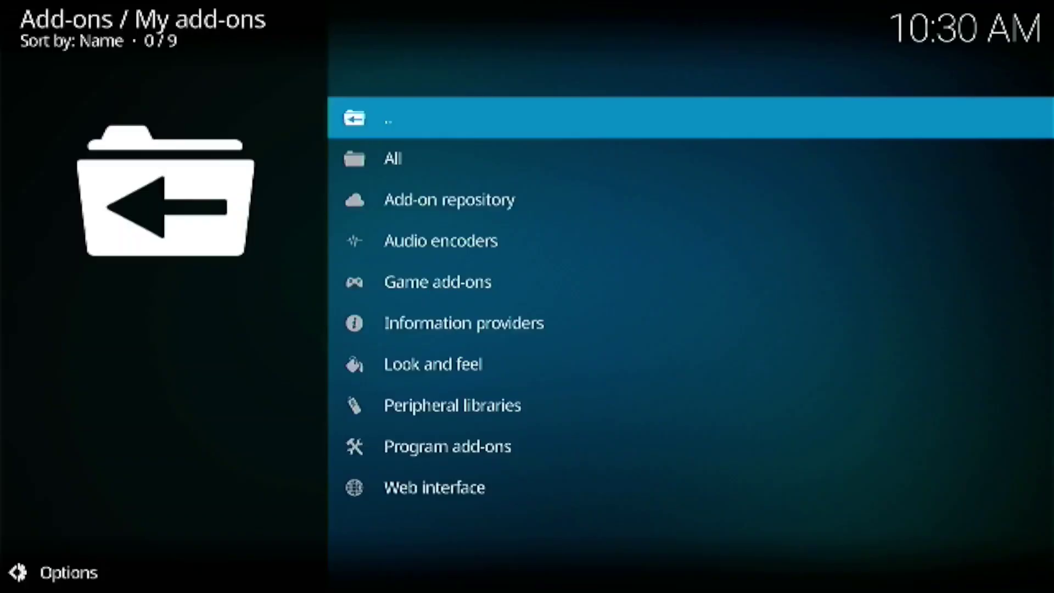
{"action": "key", "text": "Return"}
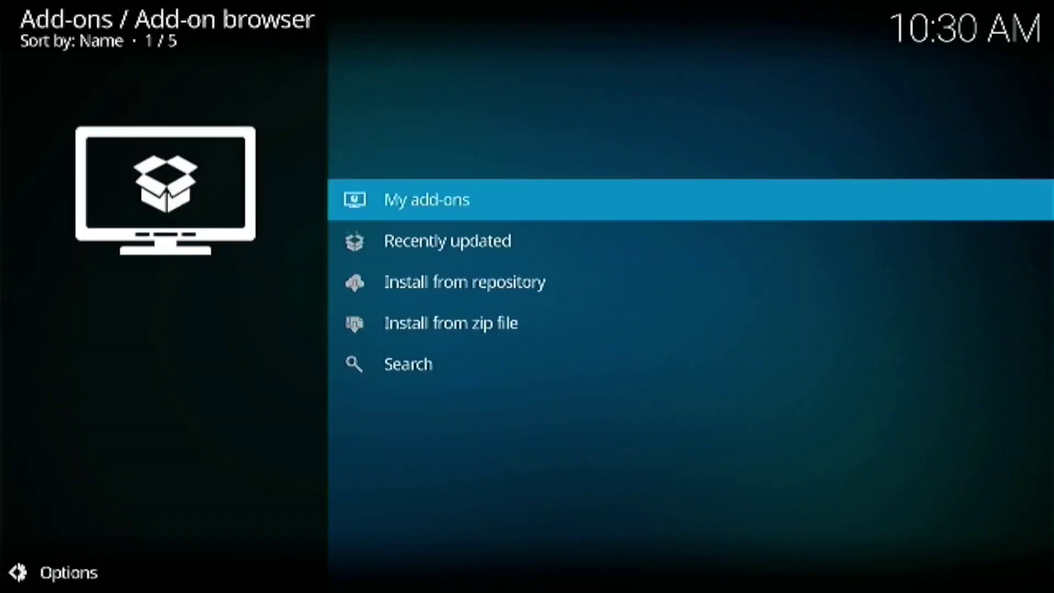
Choose to install from a repository and open the LibreELEC Add-ons repository.
{"action": "key", "text": "Down"}
{"action": "key", "text": "Down"}
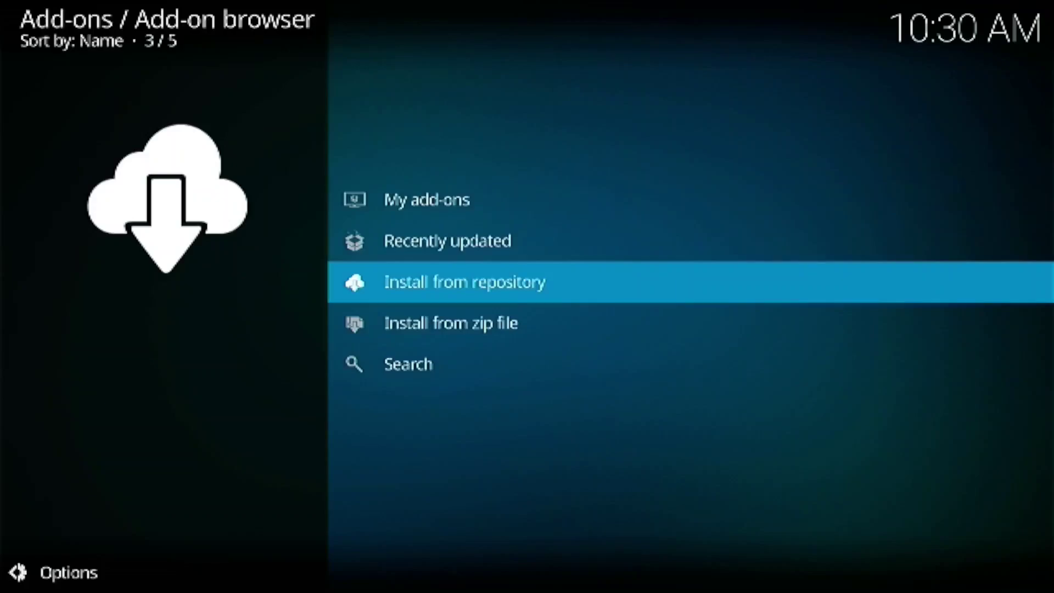
{"action": "key", "text": "Return"}
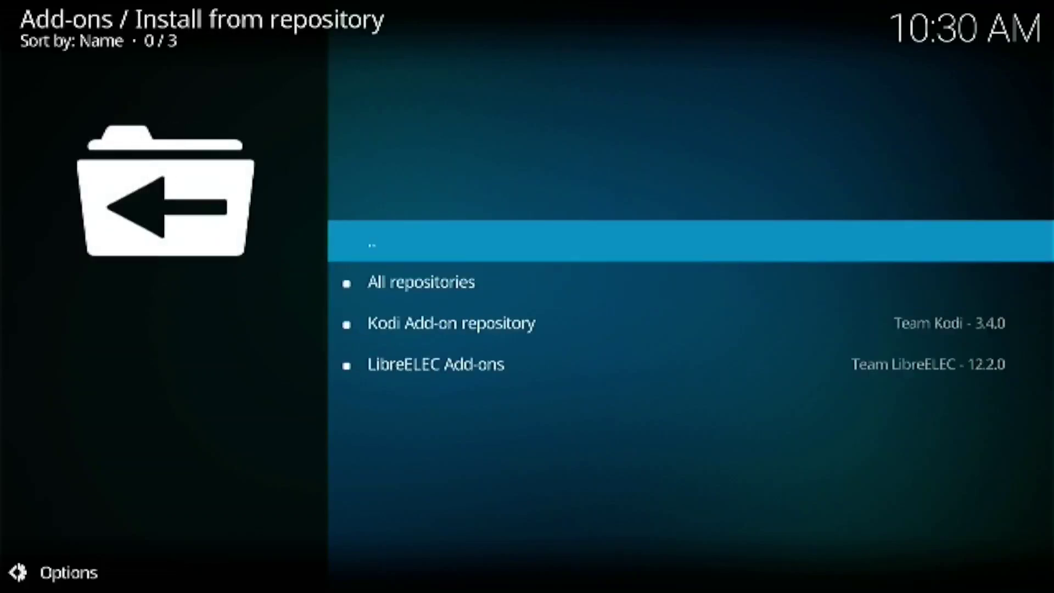
{"action": "key", "text": "Down"}
{"action": "key", "text": "Down"}
{"action": "key", "text": "Down"}
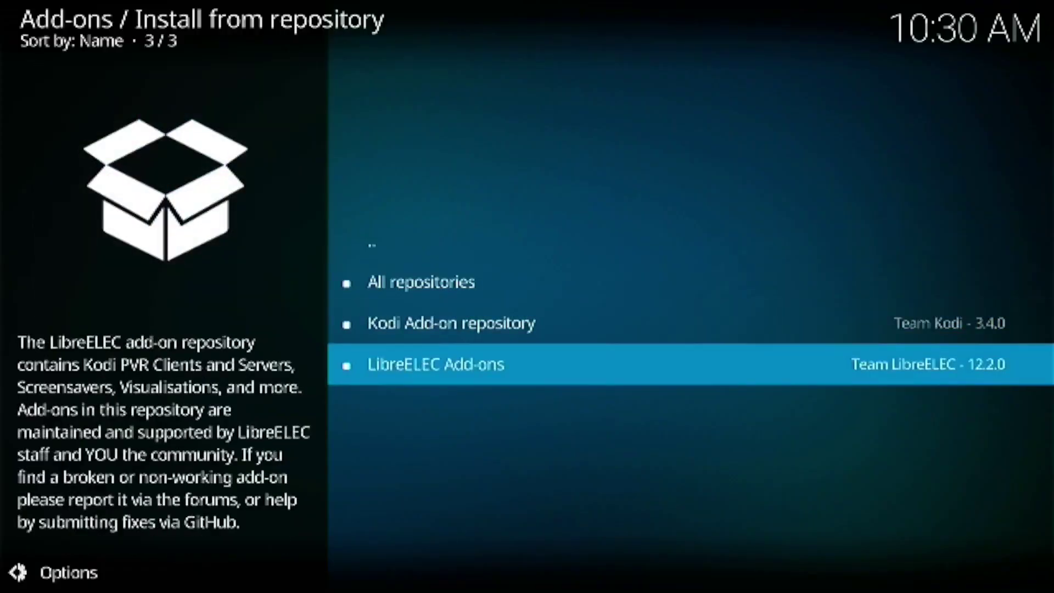
{"action": "key", "text": "Return"}
Open the PVR clients category of the LibreELEC Add-ons repository.
{"action": "key", "text": "Down"}
{"action": "key", "text": "Down"}
{"action": "key", "text": "Down"}
{"action": "key", "text": "Down"}
{"action": "key", "text": "Down"}
{"action": "key", "text": "Down"}
{"action": "key", "text": "Down"}
{"action": "key", "text": "Down"}
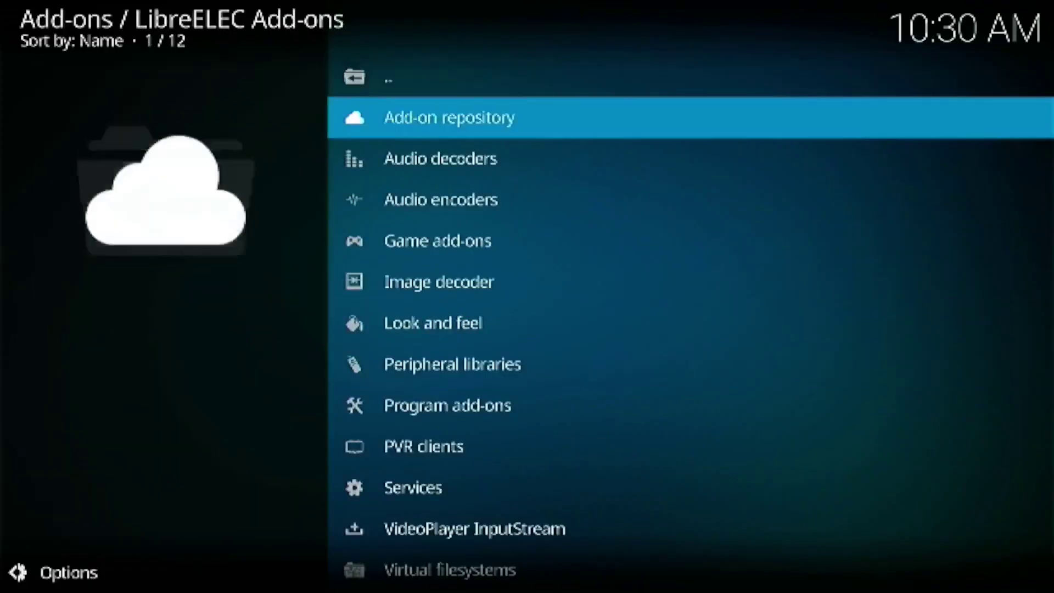
{"action": "key", "text": "Down"}
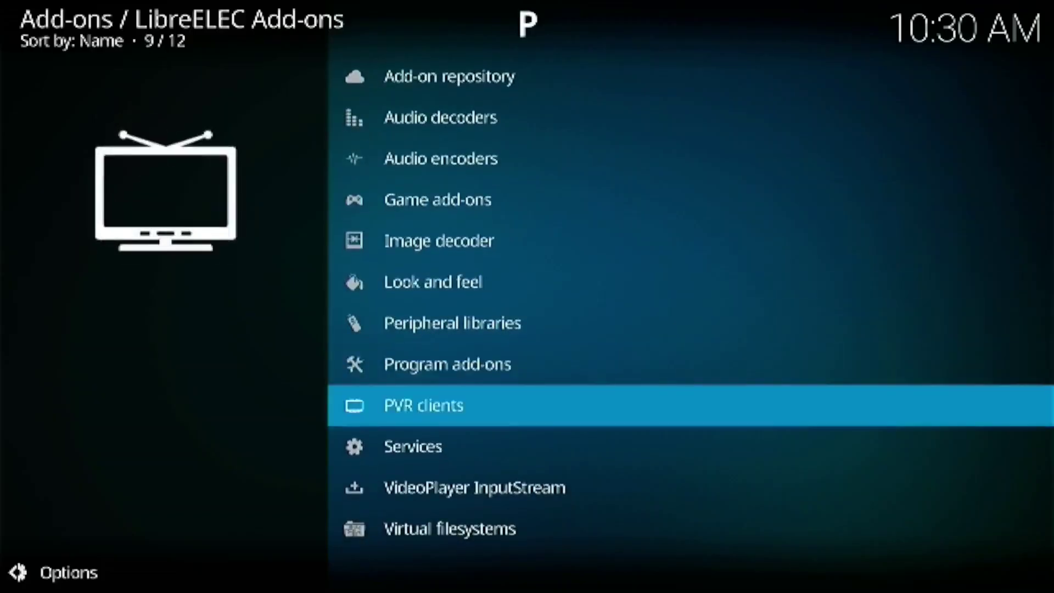
{"action": "key", "text": "Return"}
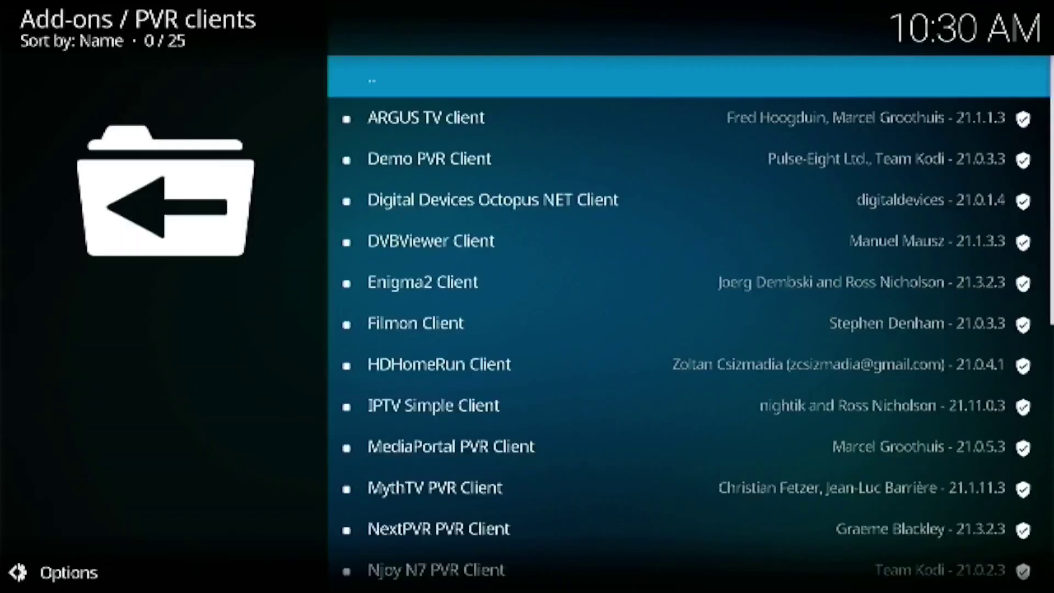
Find the MythTV PVR Client among the PVR clients and install it.
{"action": "key", "text": "Down"}
{"action": "key", "text": "Down"}
{"action": "key", "text": "Down"}
{"action": "key", "text": "Down"}
{"action": "key", "text": "Down"}
{"action": "key", "text": "Down"}
{"action": "key", "text": "Down"}
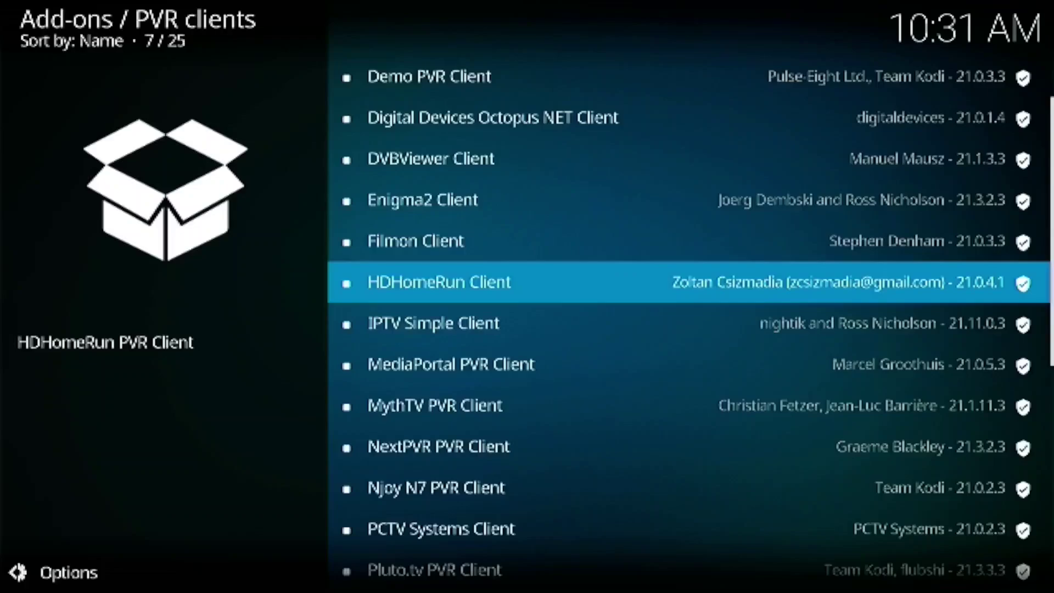
{"action": "key", "text": "Down"}
{"action": "key", "text": "Down"}
{"action": "key", "text": "Down"}
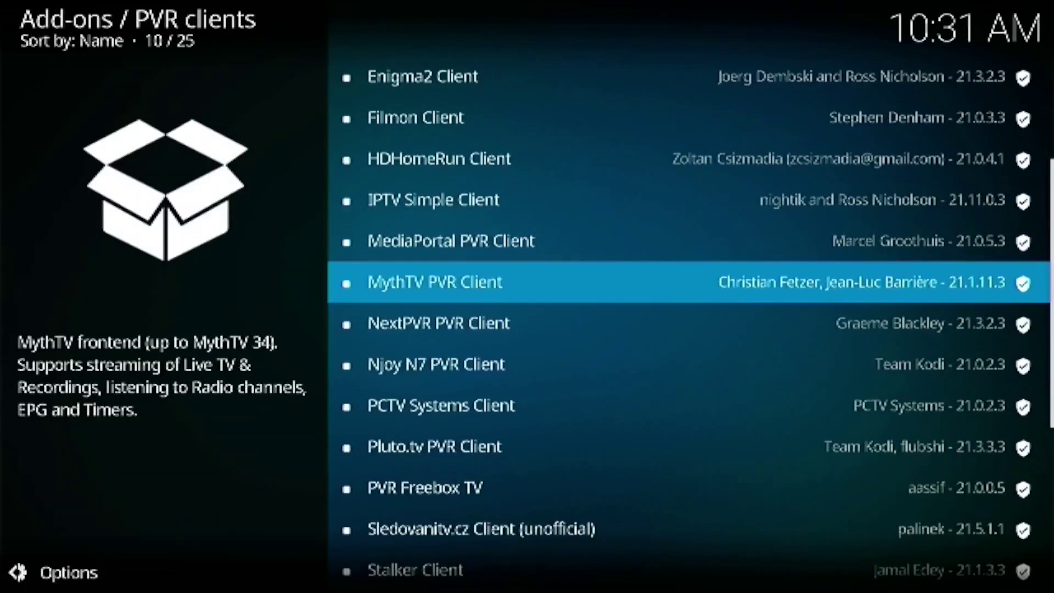
{"action": "key", "text": "Return"}
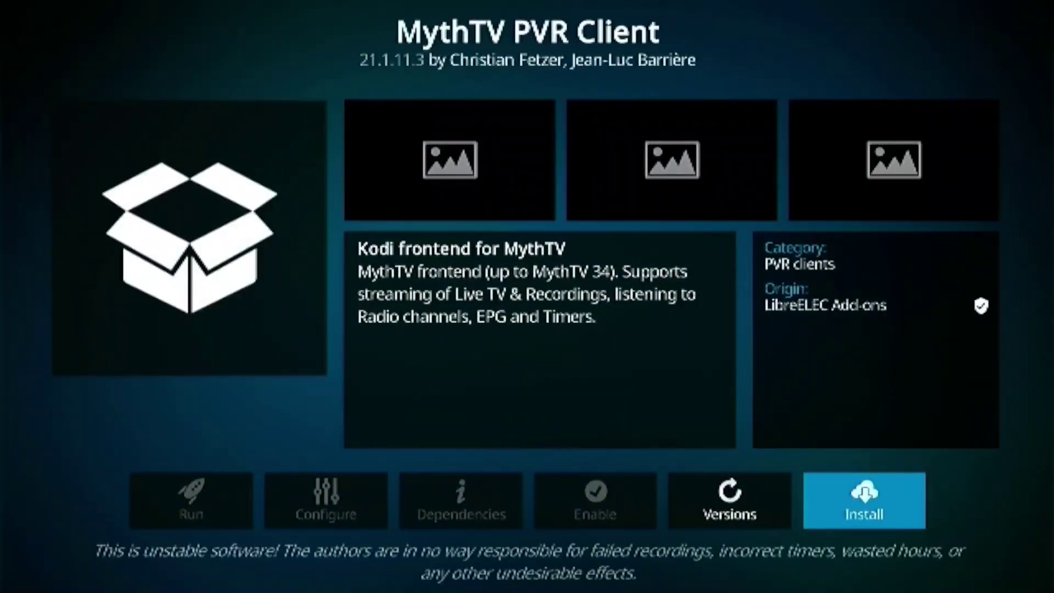
{"action": "key", "text": "Return"}
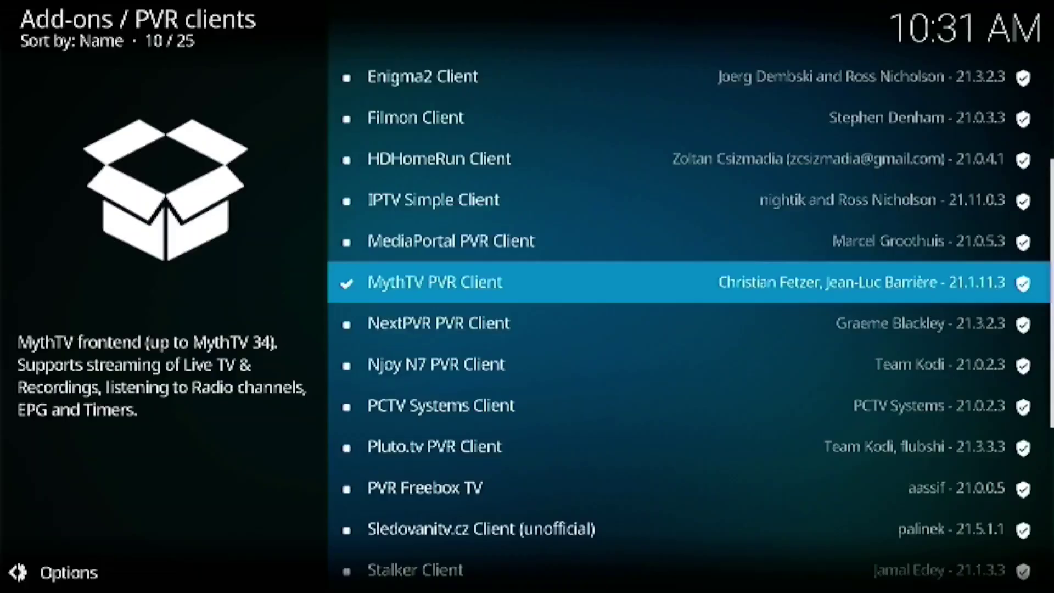
Configure the MythTV PVR Client with 10.0.0.26 as the MythTV backend hostname or IP and save the settings.
{"action": "key", "text": "Return"}
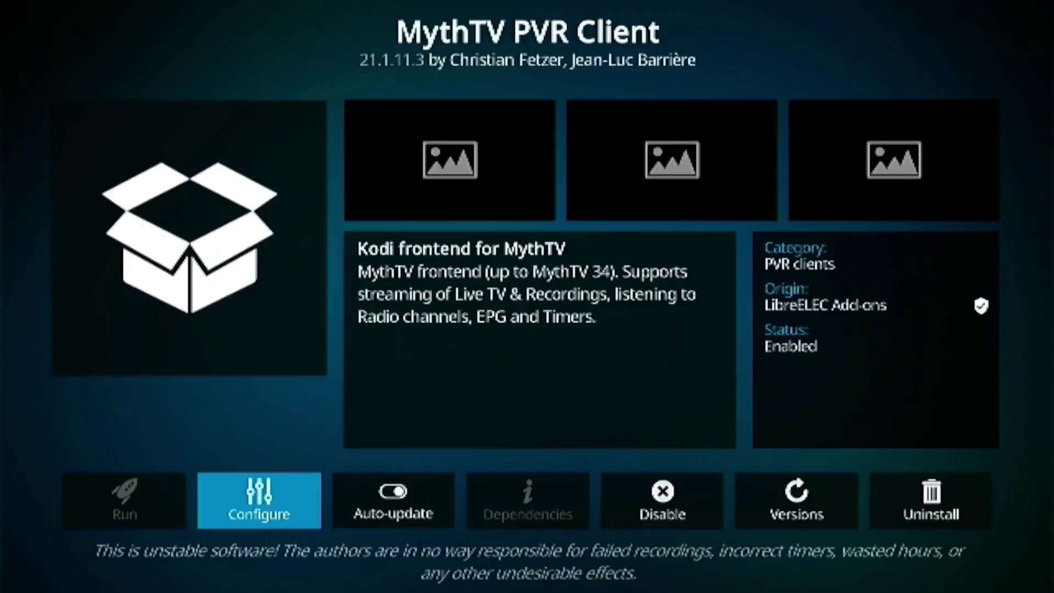
{"action": "key", "text": "Return"}
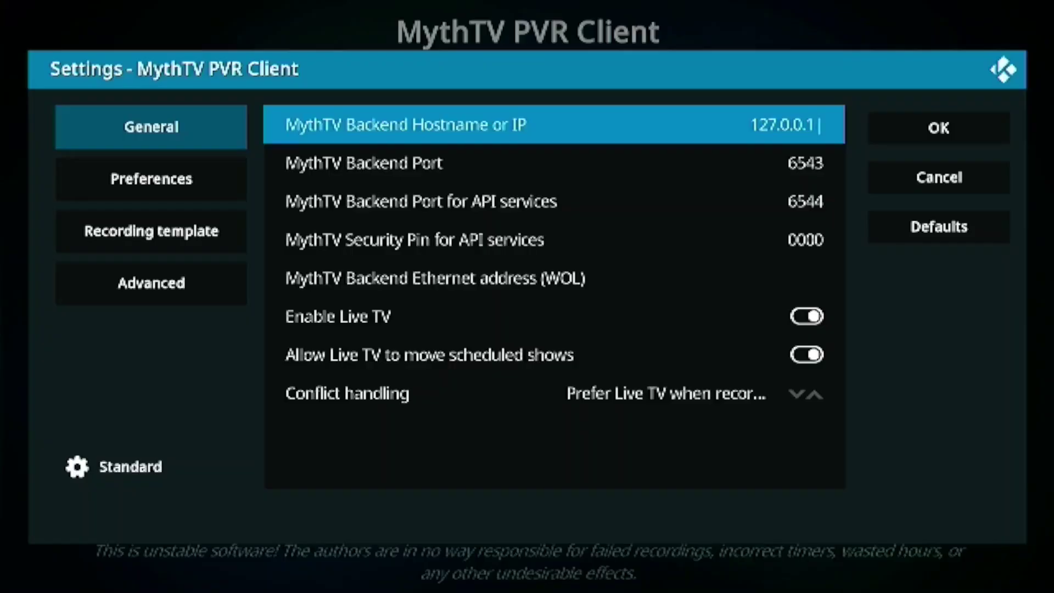
{"action": "key", "text": "BackSpace"}
{"action": "key", "text": "BackSpace"}
{"action": "key", "text": "BackSpace"}
{"action": "key", "text": "BackSpace"}
{"action": "key", "text": "BackSpace"}
{"action": "key", "text": "BackSpace"}
{"action": "key", "text": "BackSpace"}
{"action": "key", "text": "BackSpace"}
{"action": "key", "text": "BackSpace"}
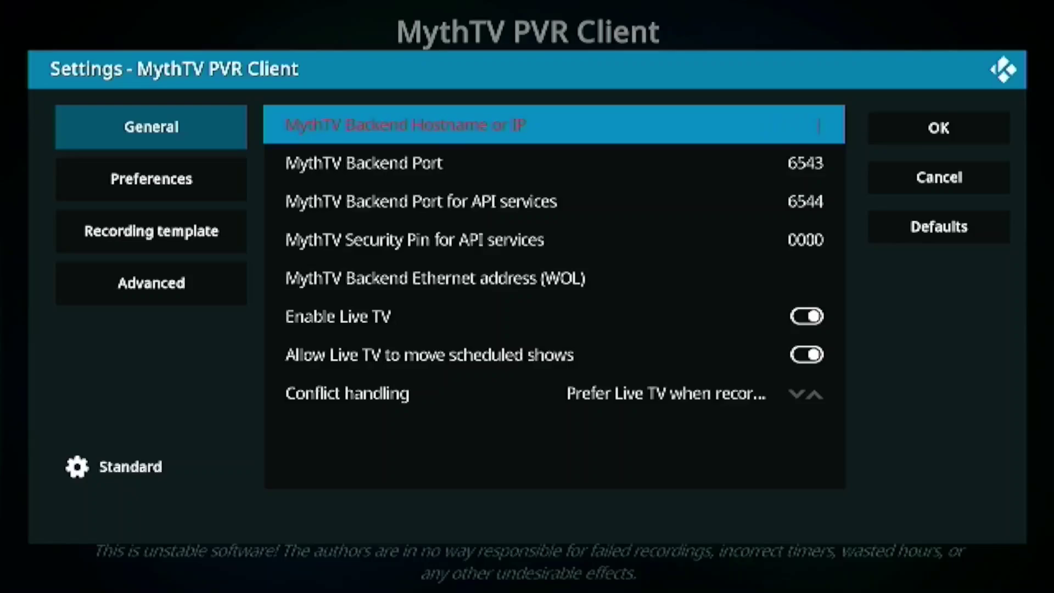
{"action": "type", "text": "10.0"}
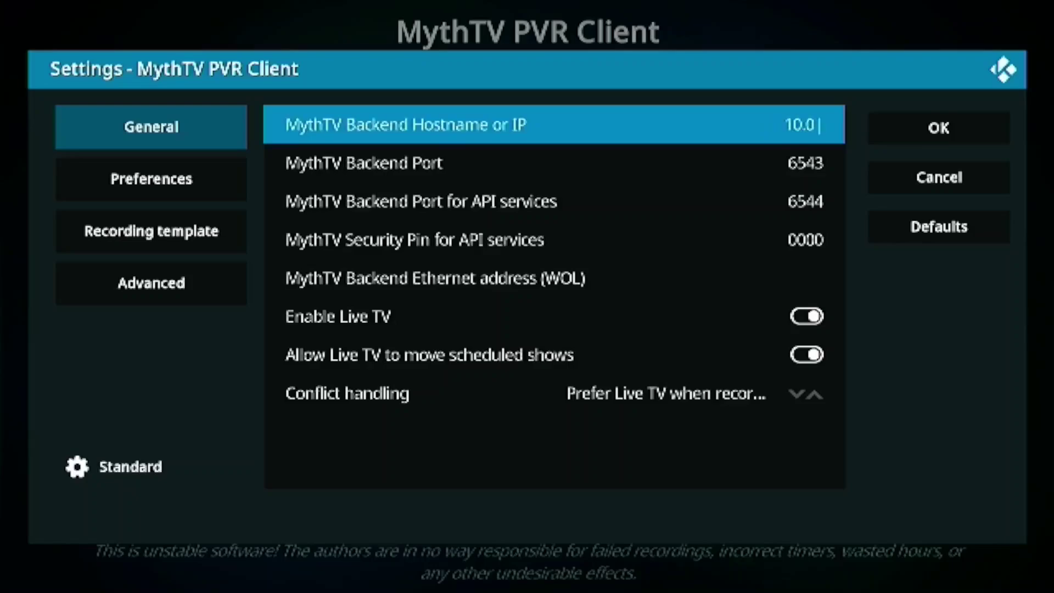
{"action": "type", "text": ".0.26"}
{"action": "key", "text": "Right"}
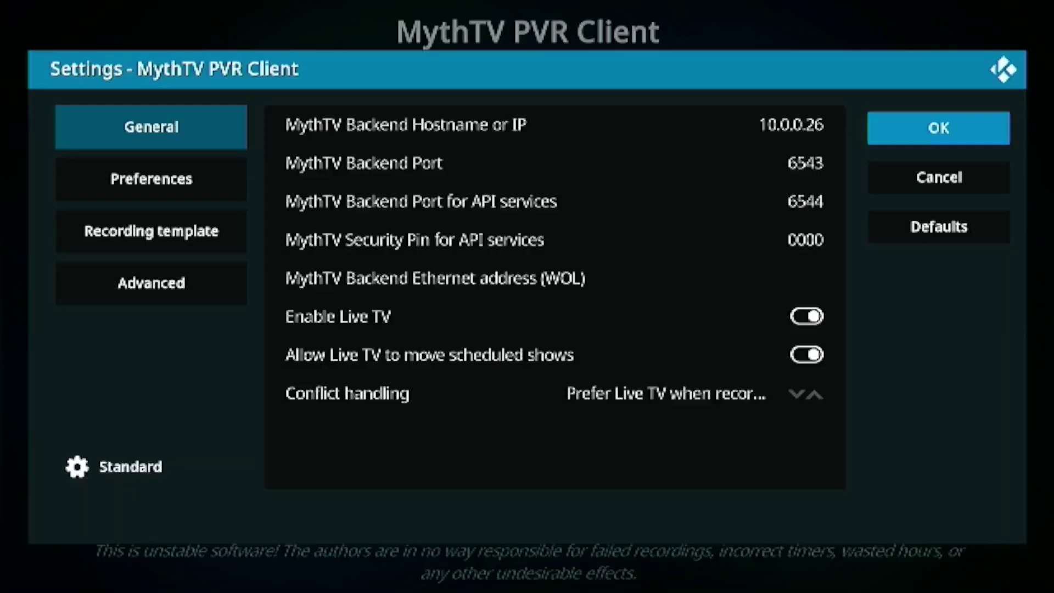
{"action": "key", "text": "Return"}
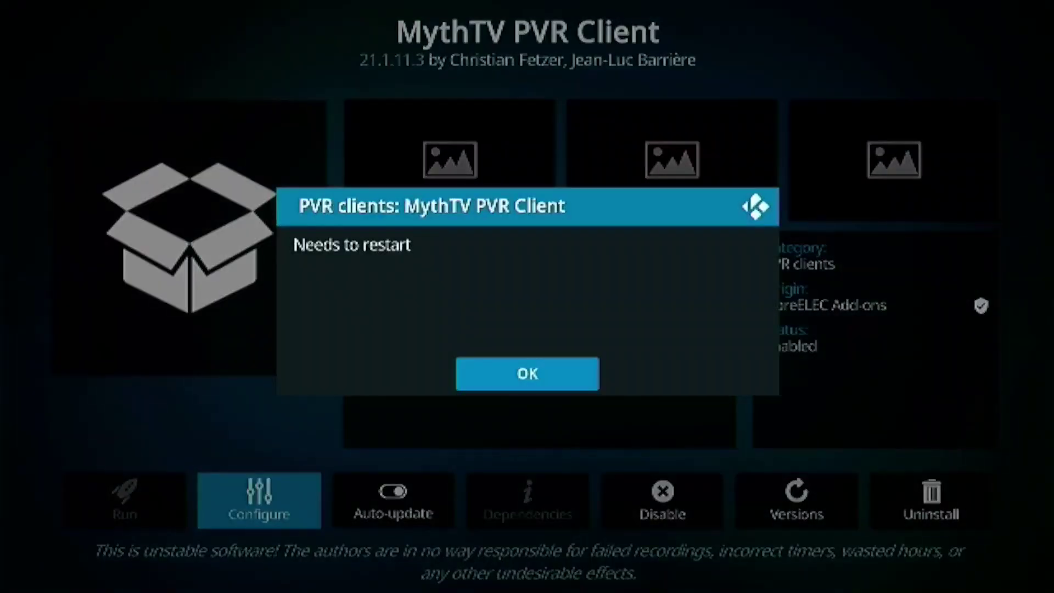
Acknowledge the MythTV PVR Client's restart notice and leave the add-on pages for Kodi's home screen.
{"action": "key", "text": "Return"}
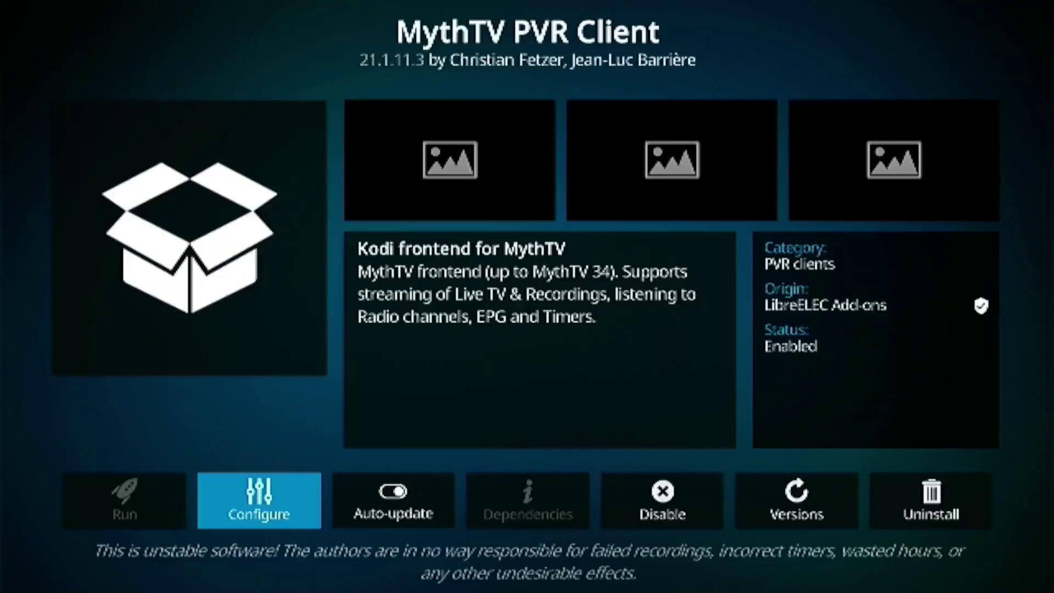
{"action": "key", "text": "Escape"}
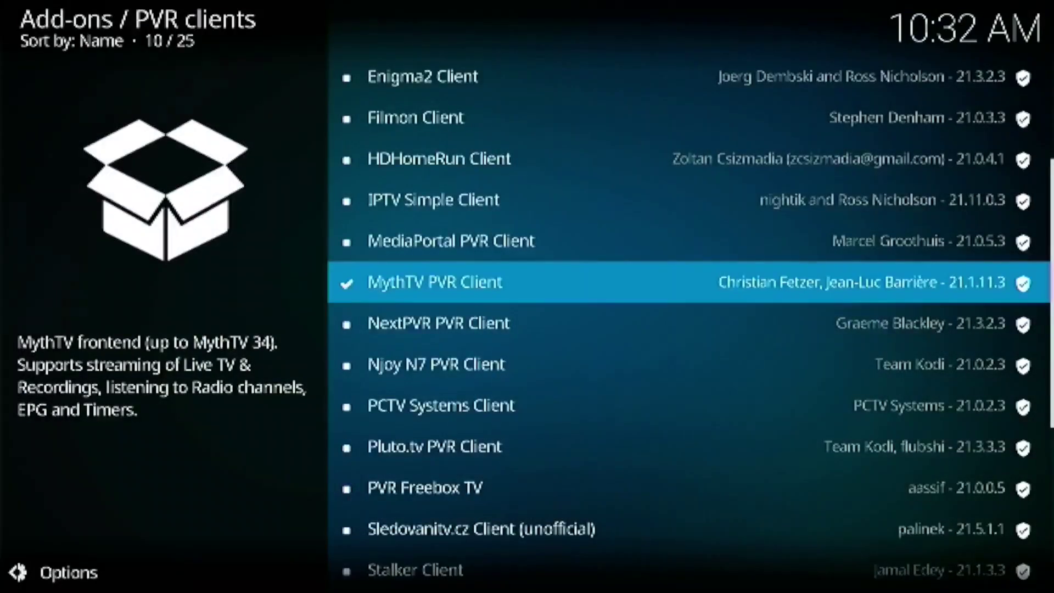
{"action": "key", "text": "Escape"}
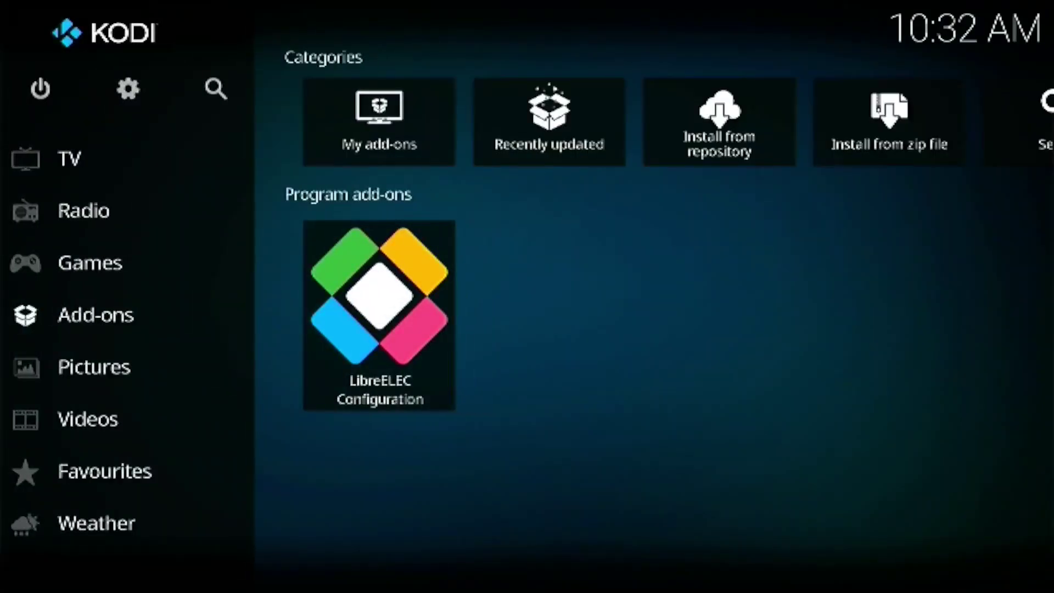
Open the Guide from the TV section of Kodi's home screen.
{"action": "key", "text": "Left"}
{"action": "key", "text": "Up"}
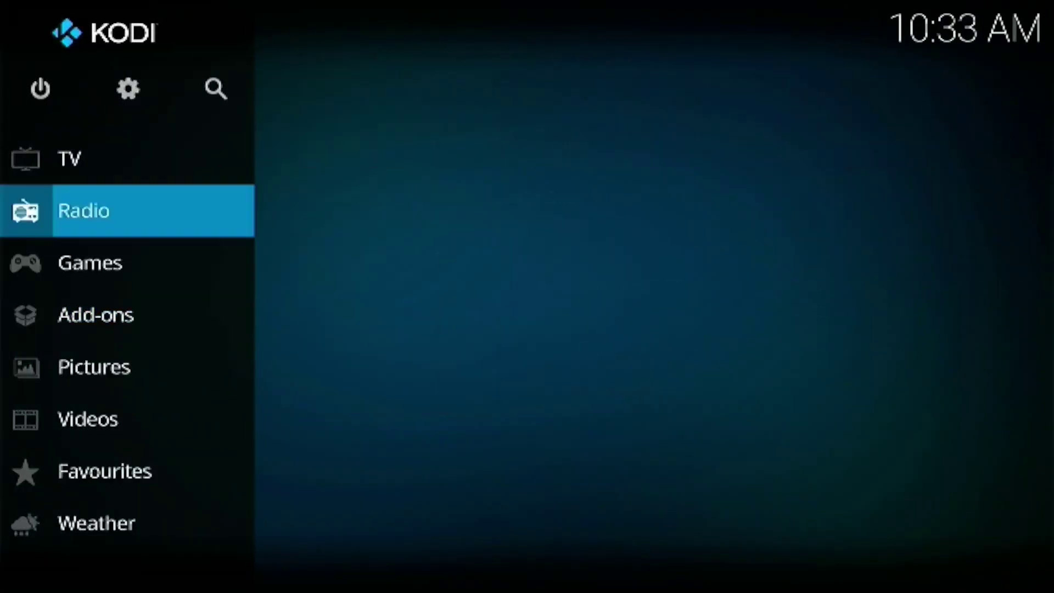
{"action": "key", "text": "Up"}
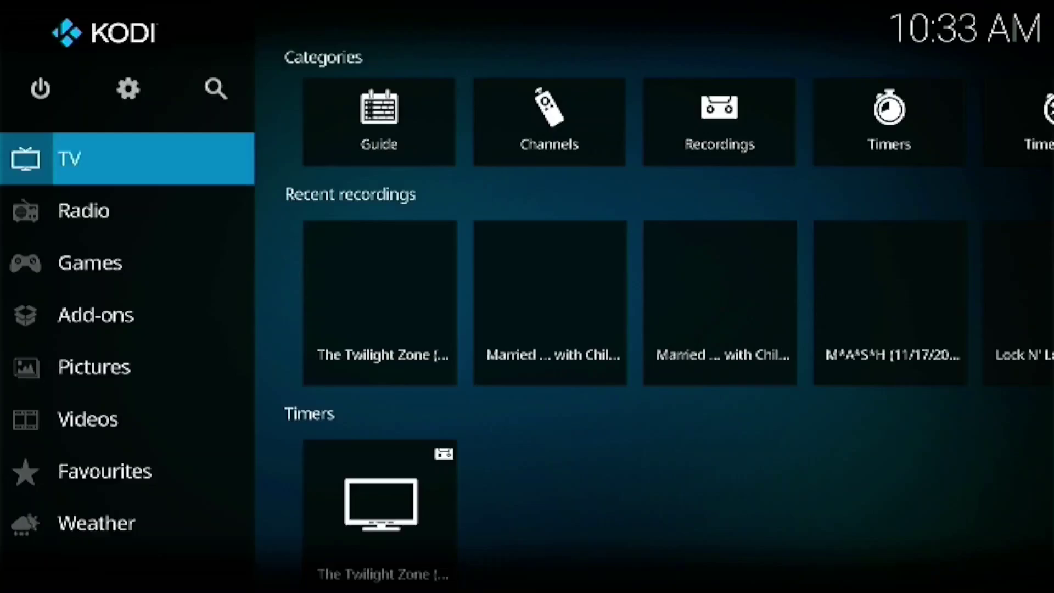
{"action": "key", "text": "Right"}
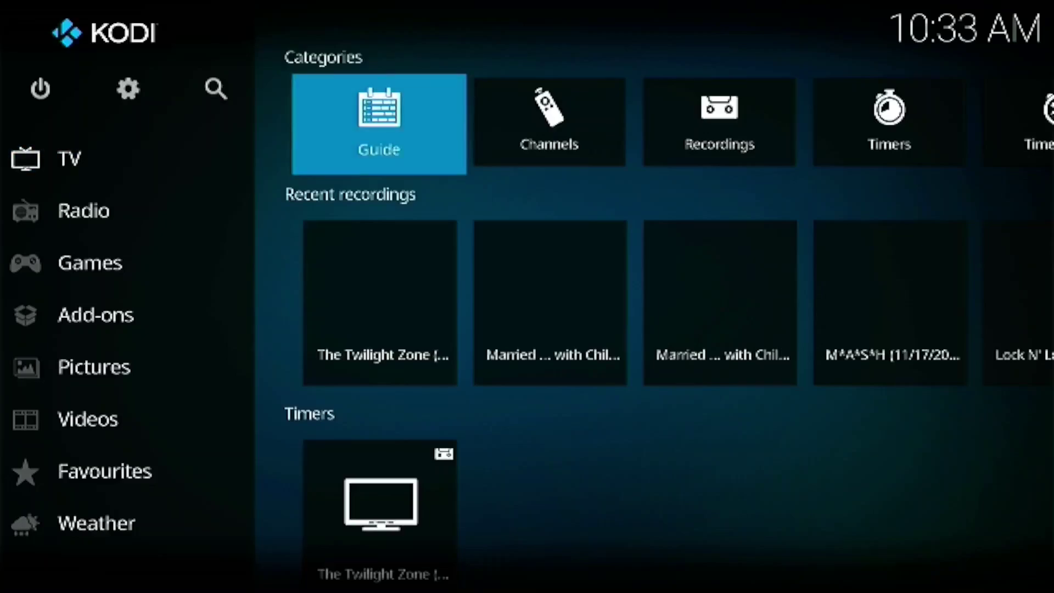
{"action": "key", "text": "Return"}
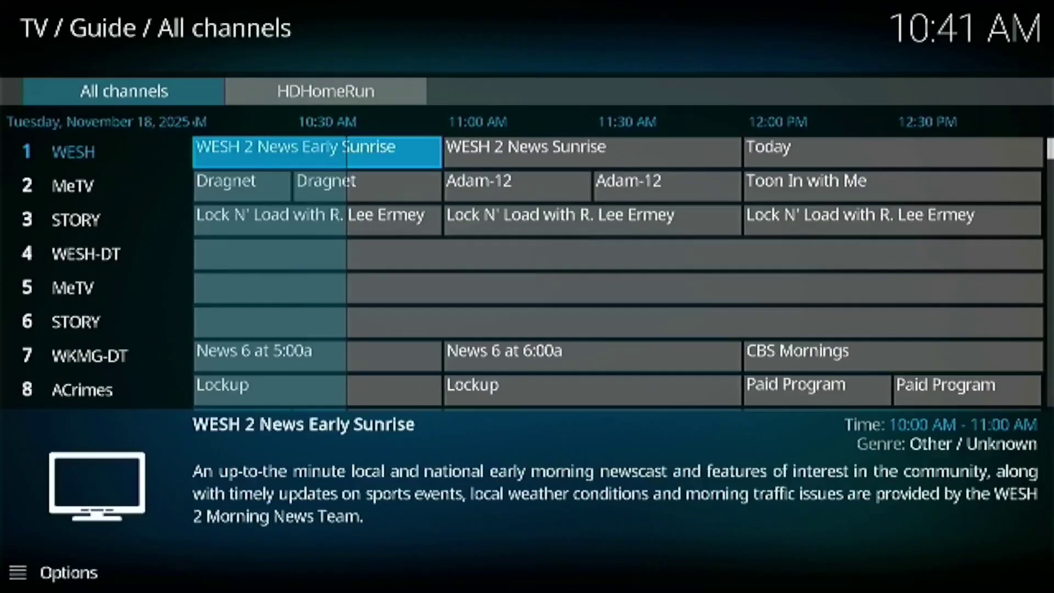
Find News 6 at 5:00a on WKMG-DT in the guide and switch to that channel.
{"action": "key", "text": "Down"}
{"action": "key", "text": "Down"}
{"action": "key", "text": "Down"}
{"action": "key", "text": "Down"}
{"action": "key", "text": "Down"}
{"action": "key", "text": "Down"}
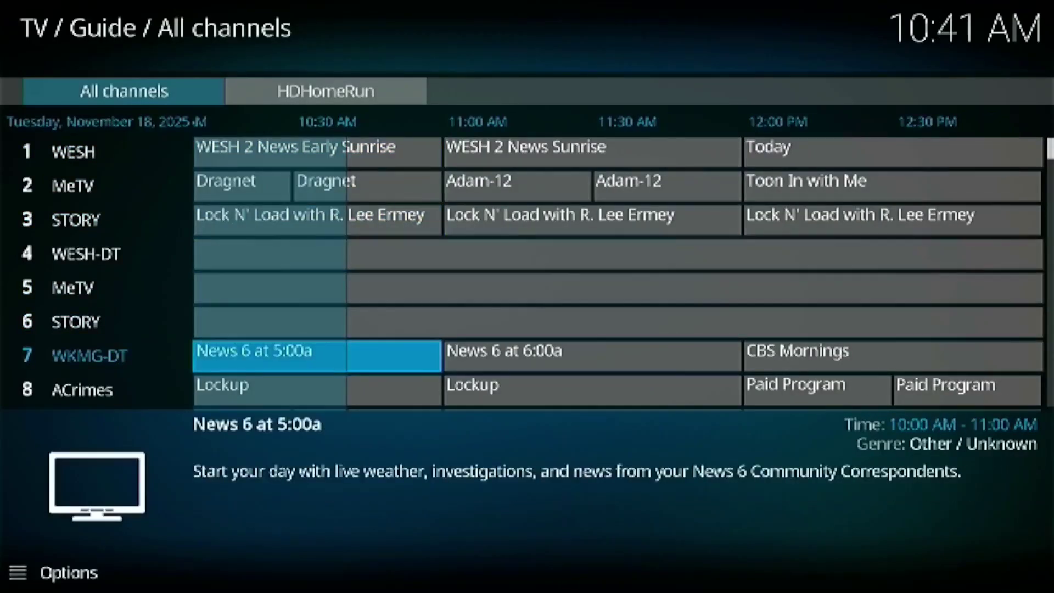
{"action": "key", "text": "Return"}
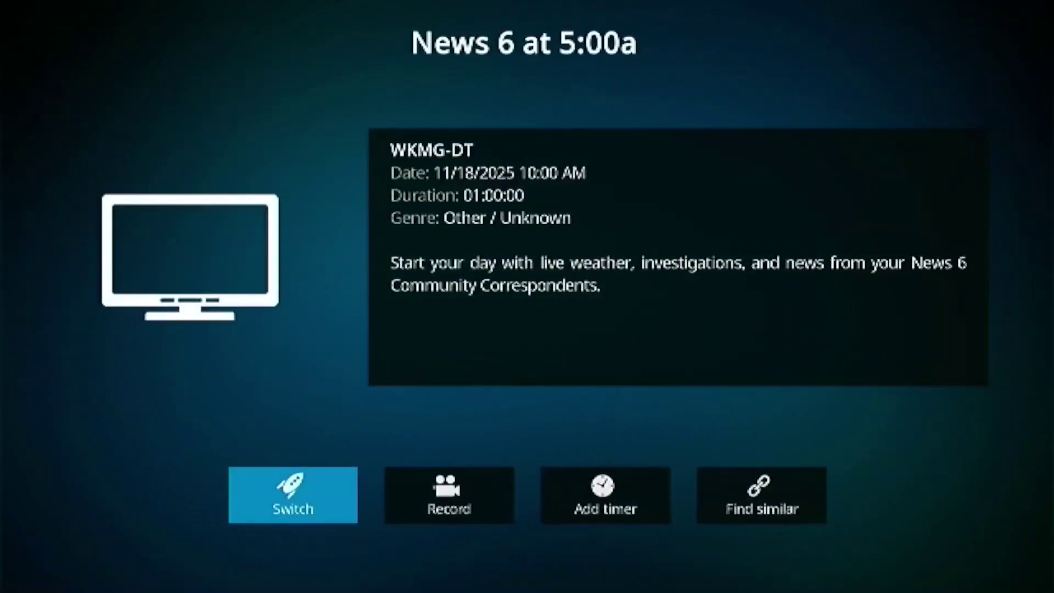
{"action": "key", "text": "Return"}
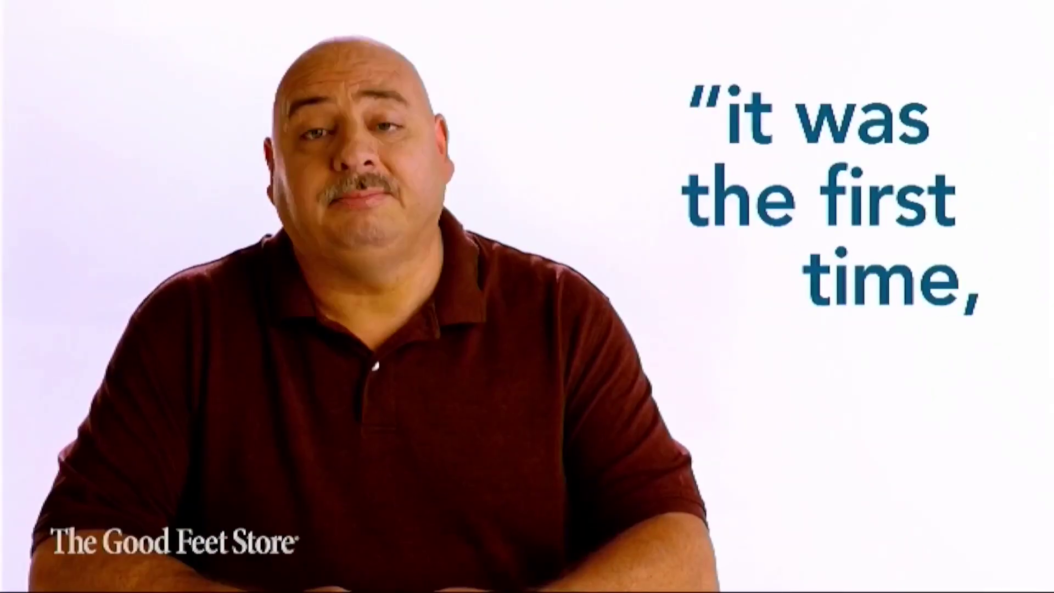
Stop the live playback of News 6 at 5:00a.
{"action": "key", "text": "Return"}
{"action": "key", "text": "Right"}
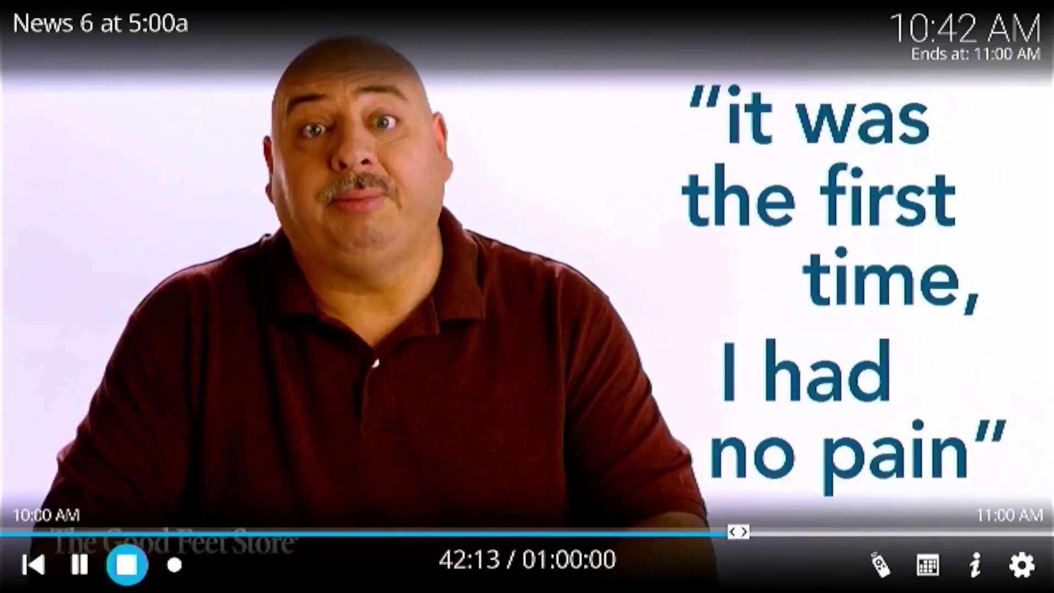
{"action": "key", "text": "Return"}
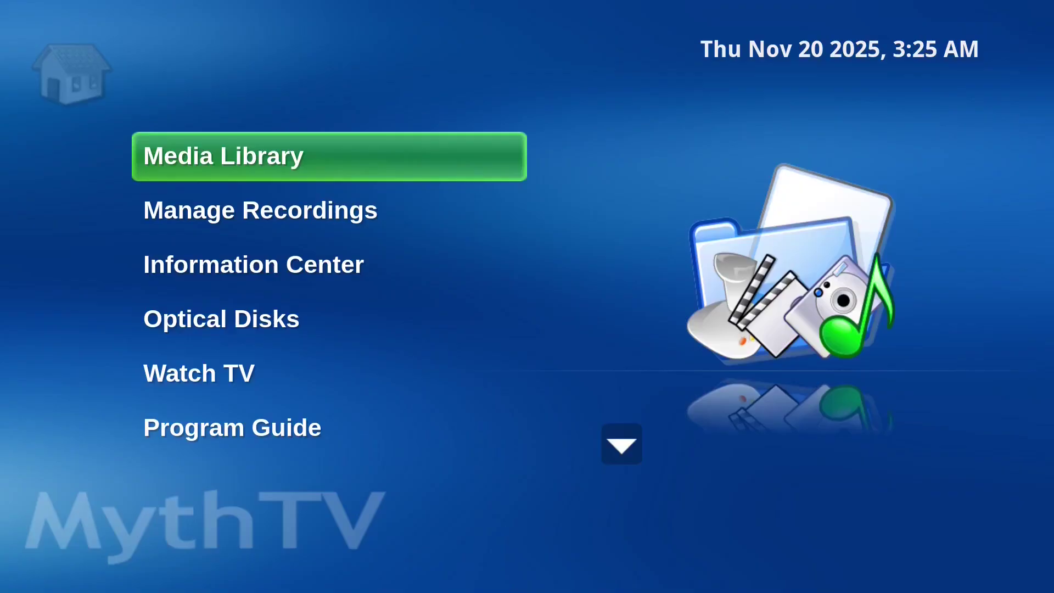
In the MythTV frontend, look into the Media Library submenu and go through the main menu entries down to Program Guide.
{"action": "key", "text": "Return"}
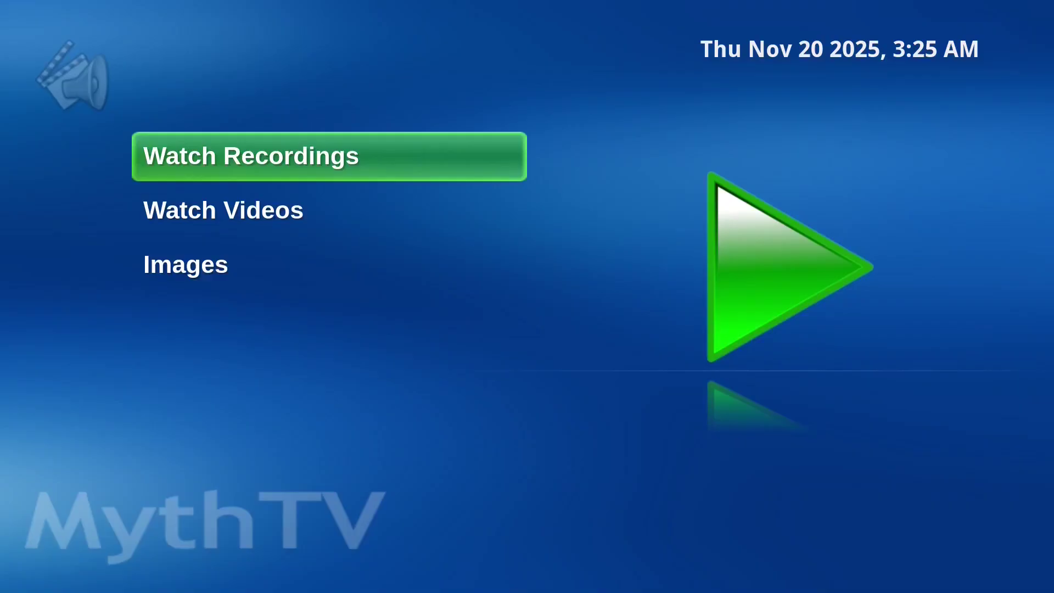
{"action": "key", "text": "Escape"}
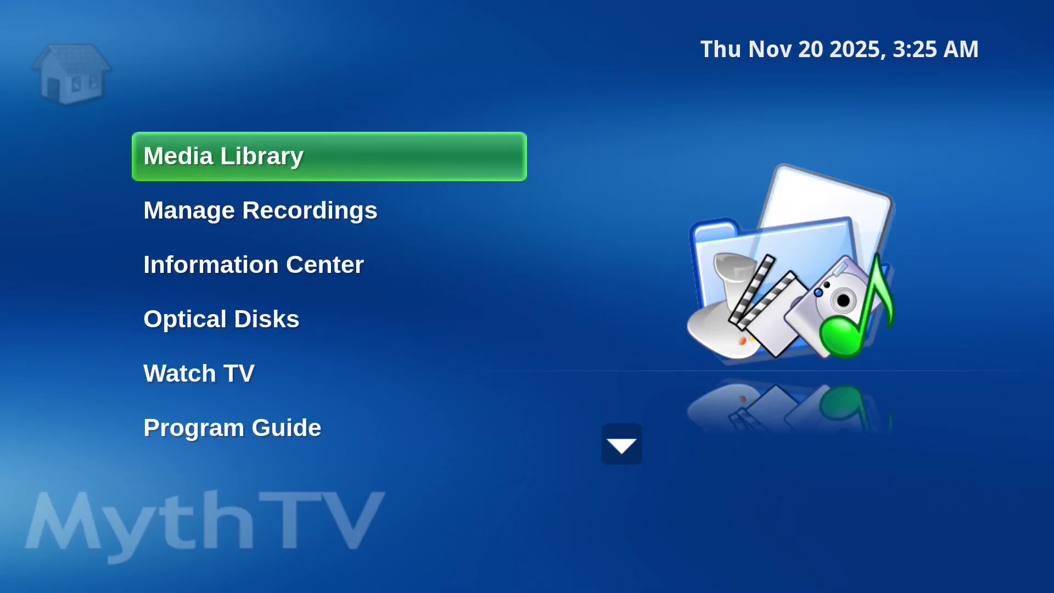
{"action": "key", "text": "Down"}
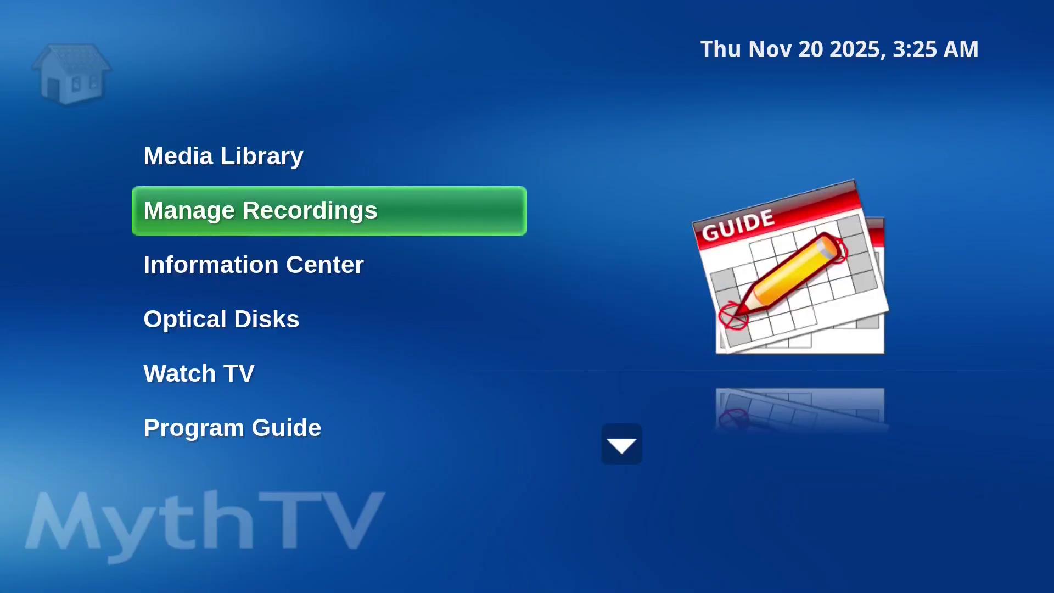
{"action": "key", "text": "Down"}
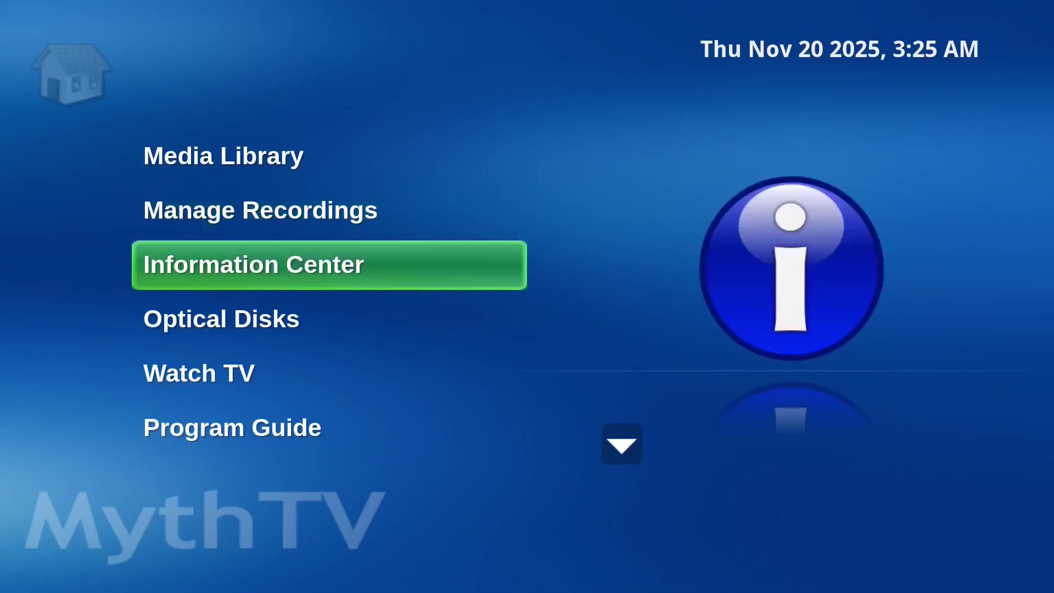
{"action": "key", "text": "Down"}
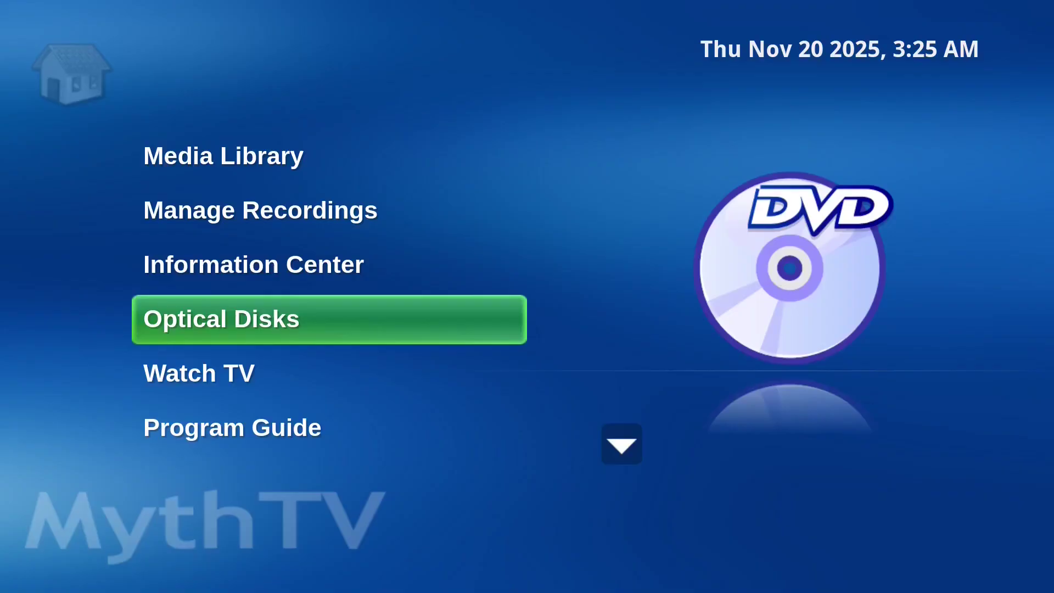
{"action": "key", "text": "Down"}
{"action": "key", "text": "Down"}
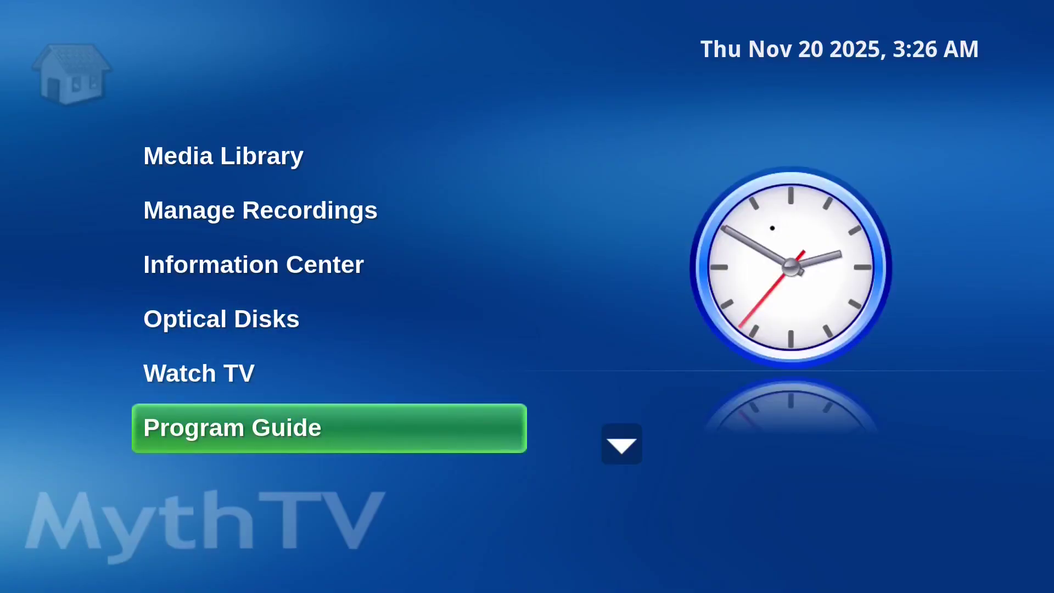
Open the Program Guide and browse the listings of channels 2.1 through 2.5.
{"action": "key", "text": "Return"}
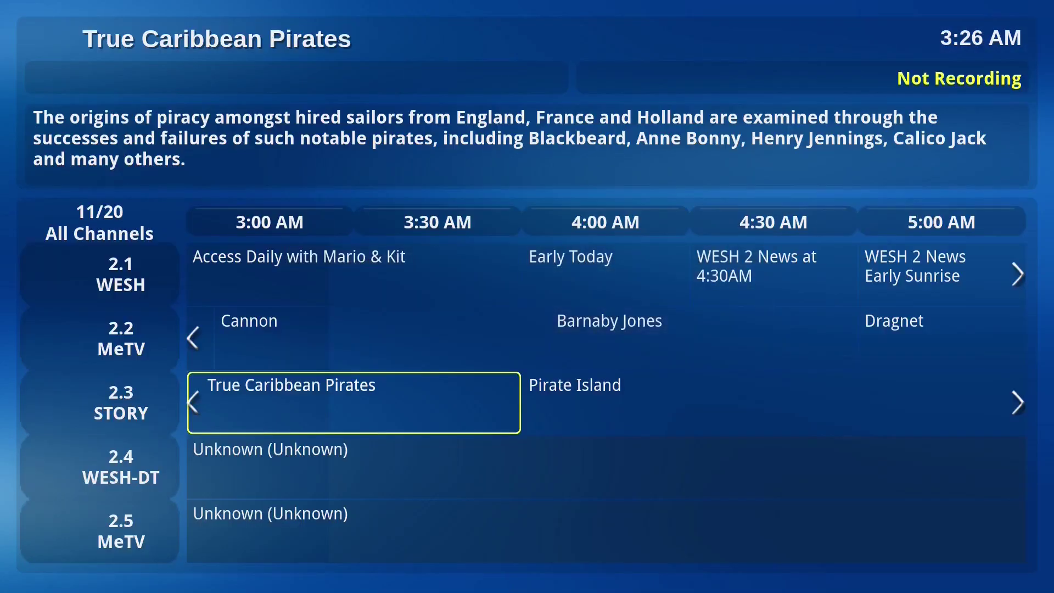
{"action": "key", "text": "Up"}
{"action": "key", "text": "Up"}
{"action": "key", "text": "Down"}
{"action": "key", "text": "Down"}
{"action": "key", "text": "Down"}
{"action": "key", "text": "Down"}
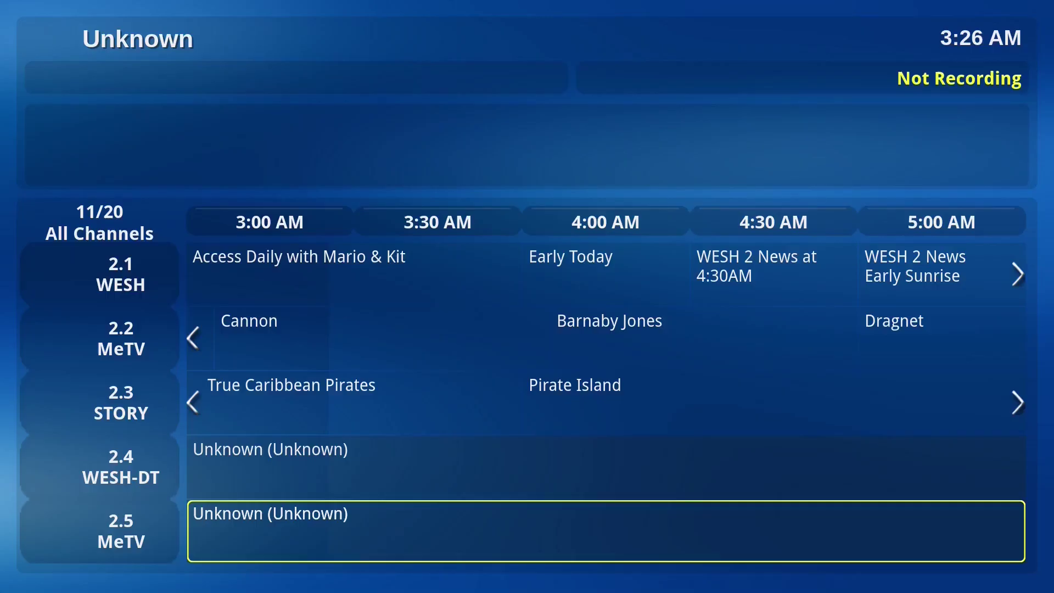
{"action": "key", "text": "Up"}
{"action": "key", "text": "Up"}
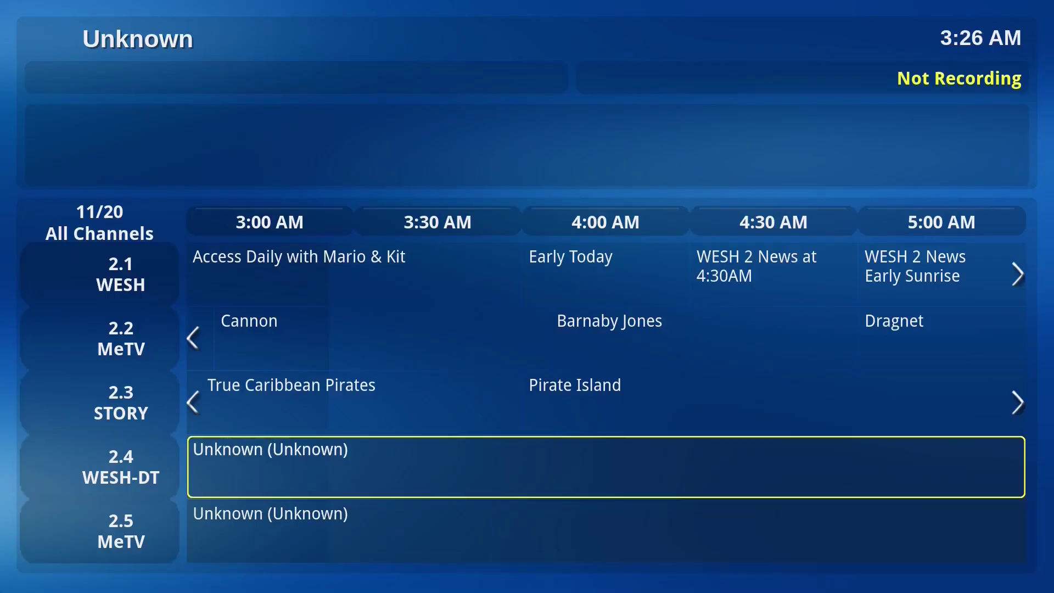
{"action": "key", "text": "Up"}
View the upcoming showings of the 5:00 AM Dragnet on channel 2.2 MeTV and return to the guide.
{"action": "key", "text": "Right"}
{"action": "key", "text": "Right"}
{"action": "key", "text": "Right"}
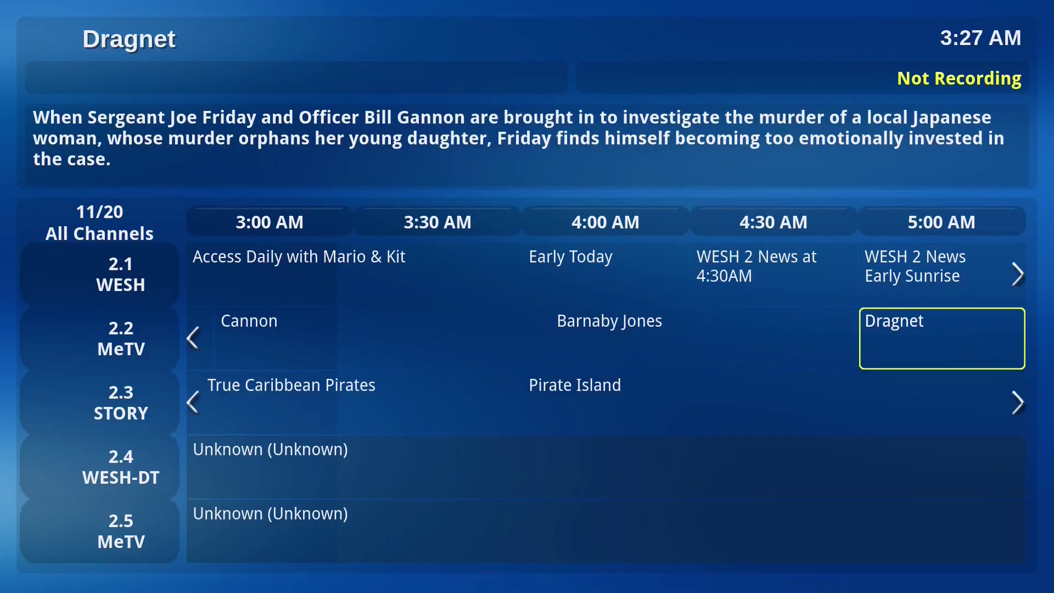
{"action": "key", "text": "Return"}
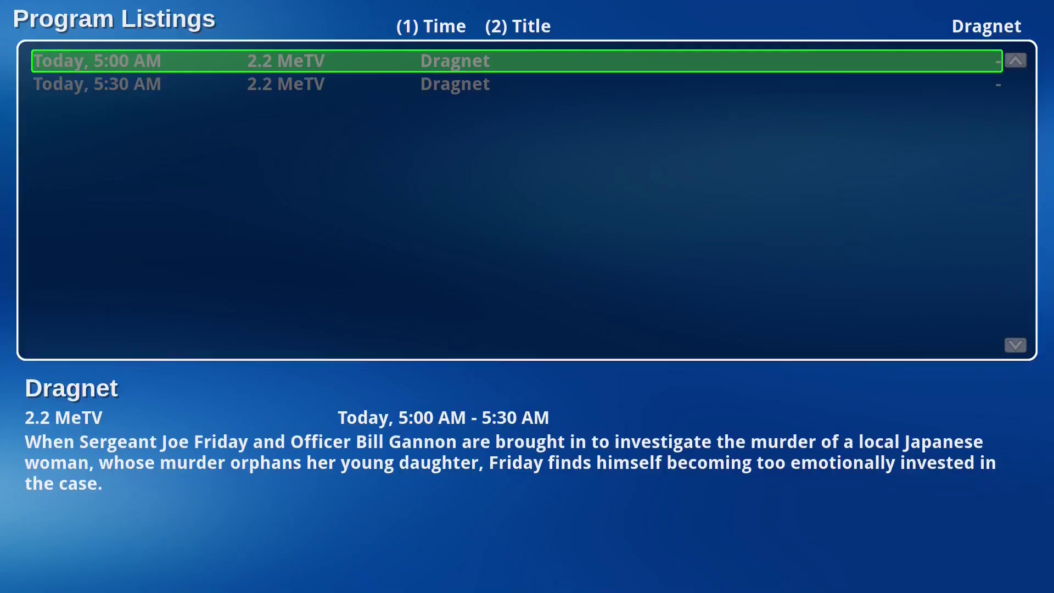
{"action": "key", "text": "Escape"}
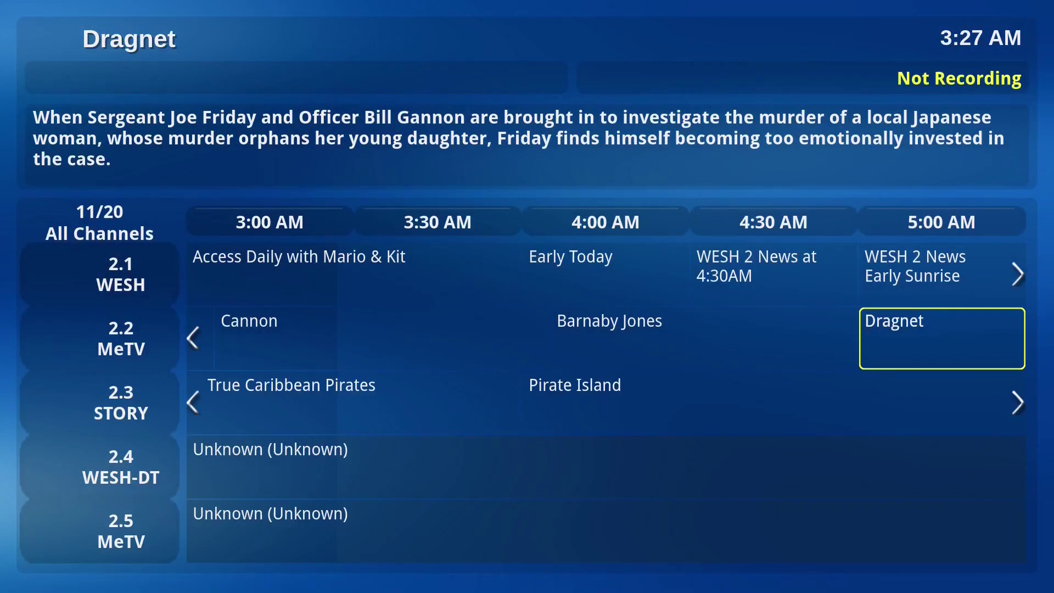
Schedule a single recording of the 5:00 AM Dragnet on 2.2 MeTV, and delete that recording rule.
{"action": "key", "text": "r"}
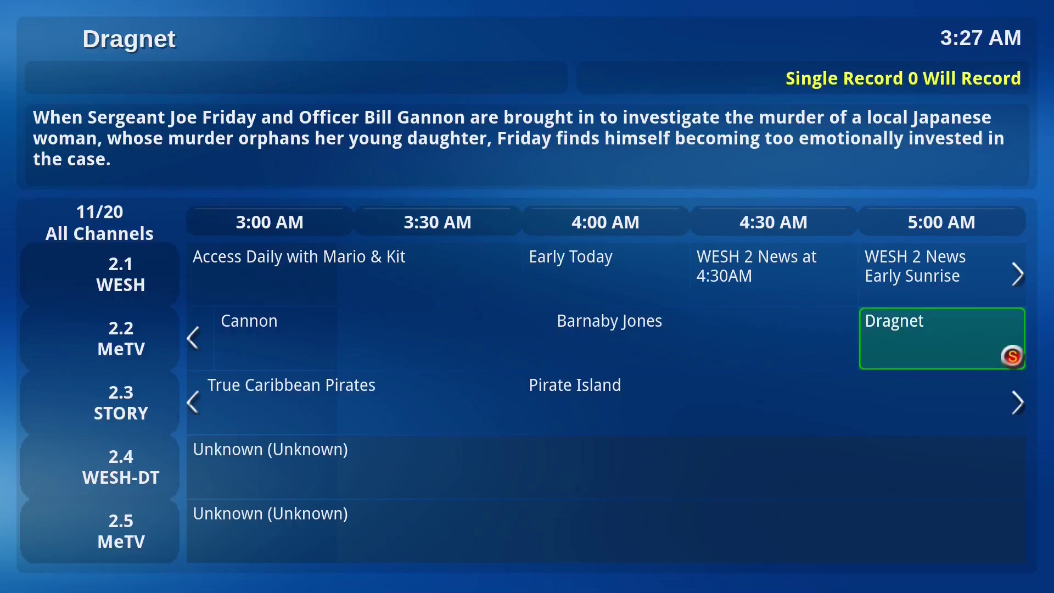
{"action": "key", "text": "Return"}
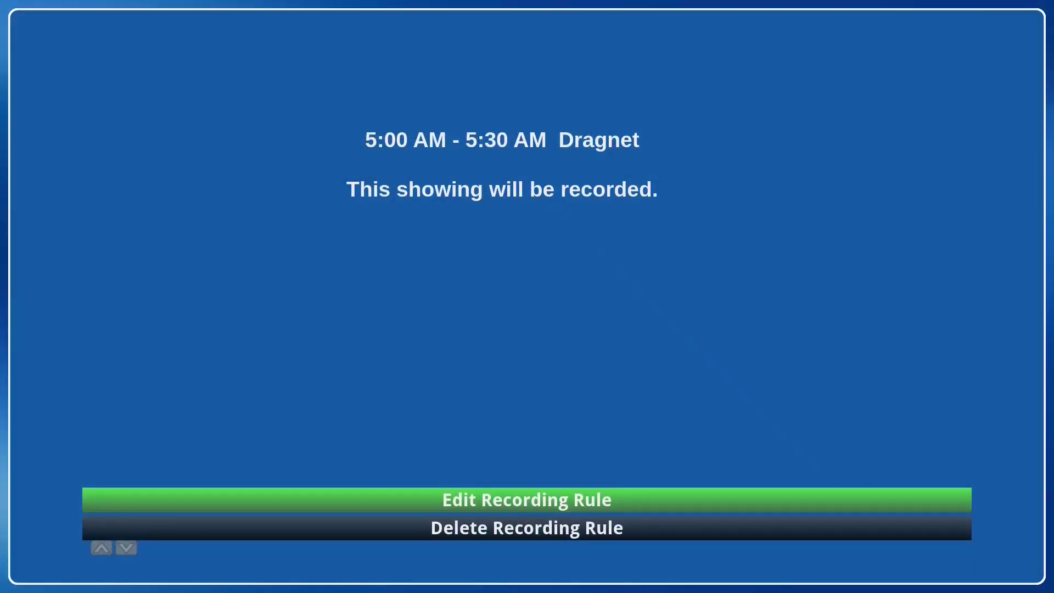
{"action": "key", "text": "Down"}
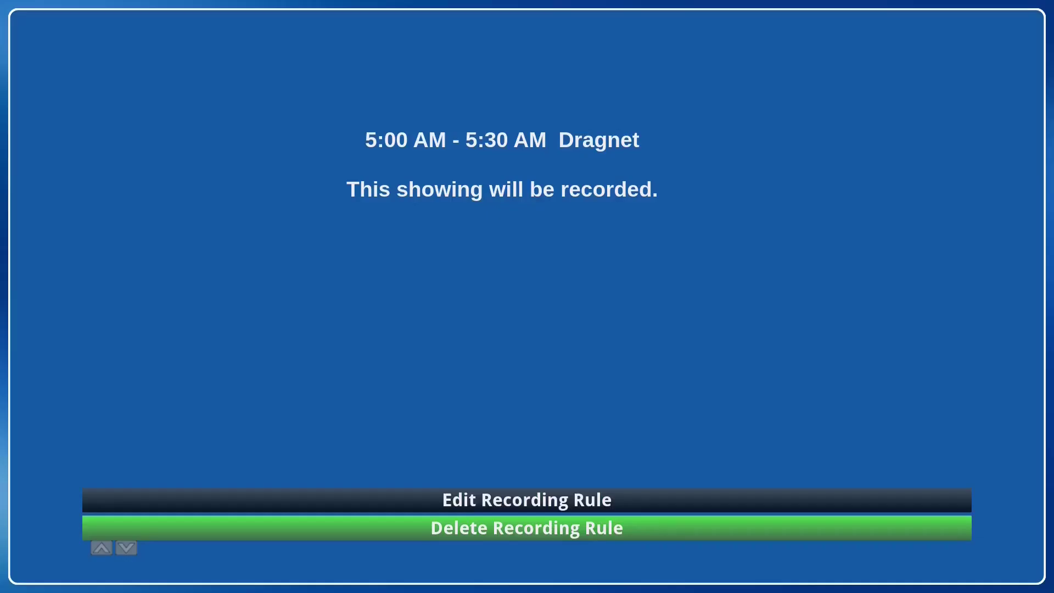
{"action": "key", "text": "Return"}
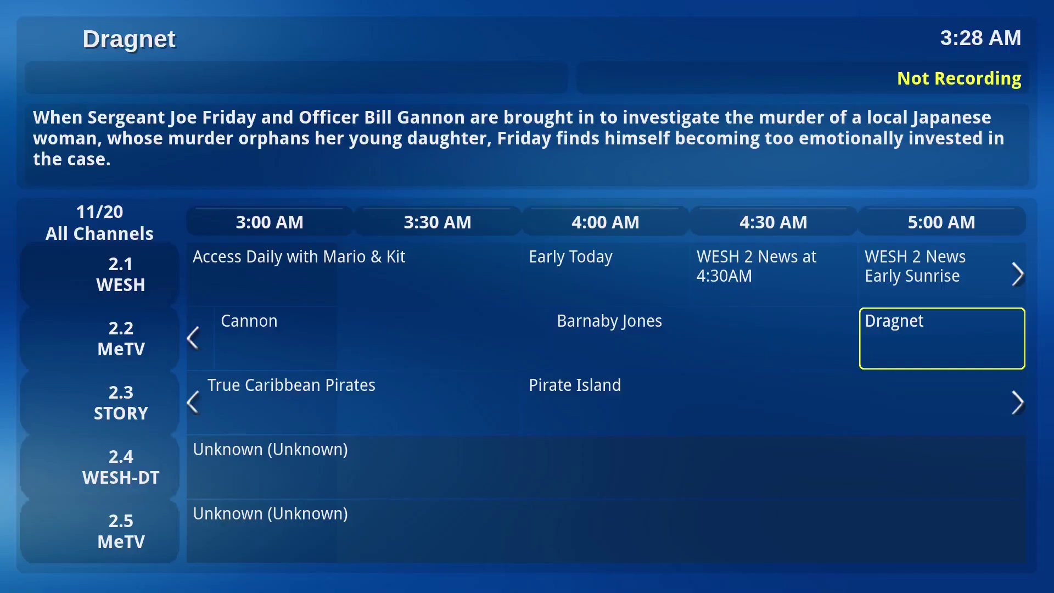
View the recording options for the 5:00 AM Dragnet and leave the Program Guide without choosing one.
{"action": "key", "text": "Return"}
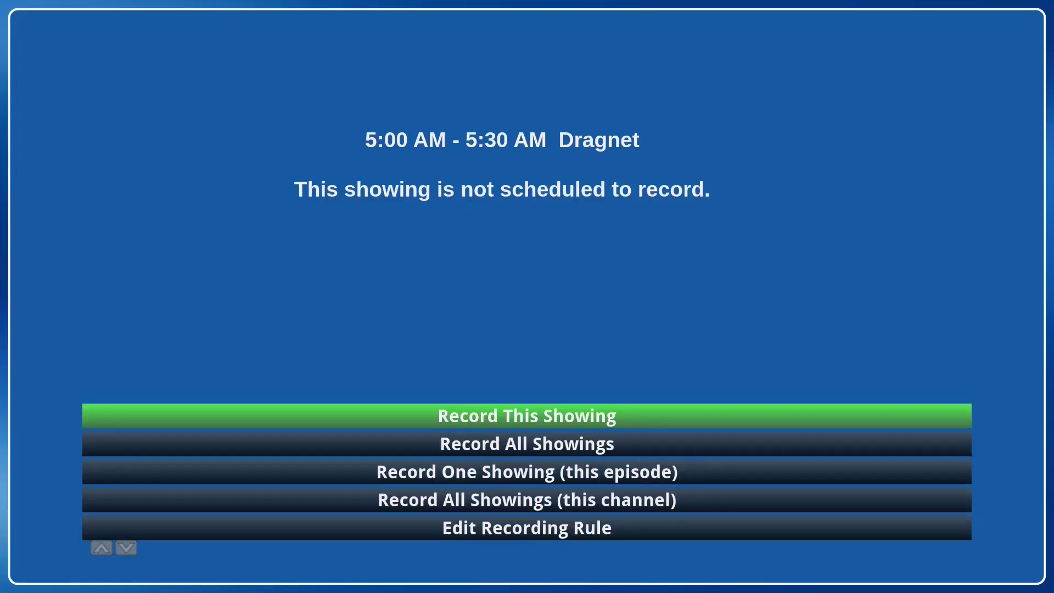
{"action": "key", "text": "Escape"}
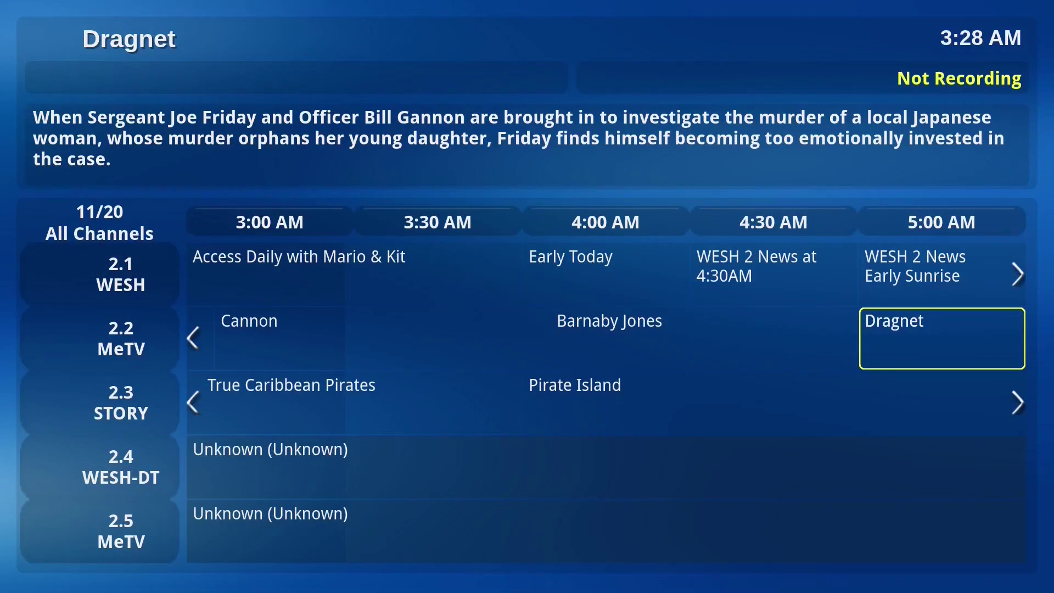
{"action": "key", "text": "Escape"}
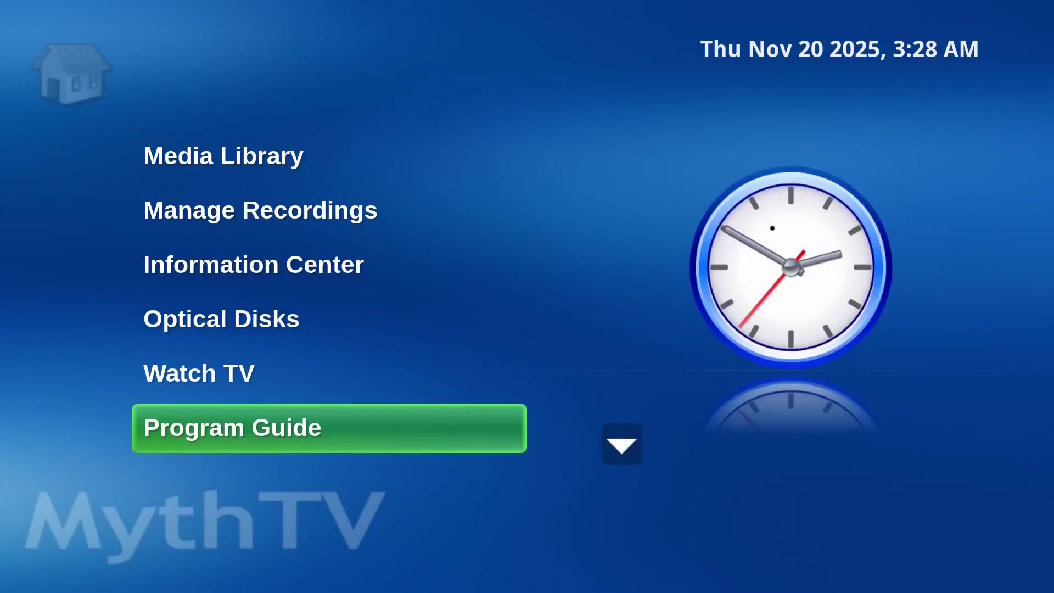
Watch live TV with the sound muted and change the channel from MeTV to Story Television.
{"action": "key", "text": "Up"}
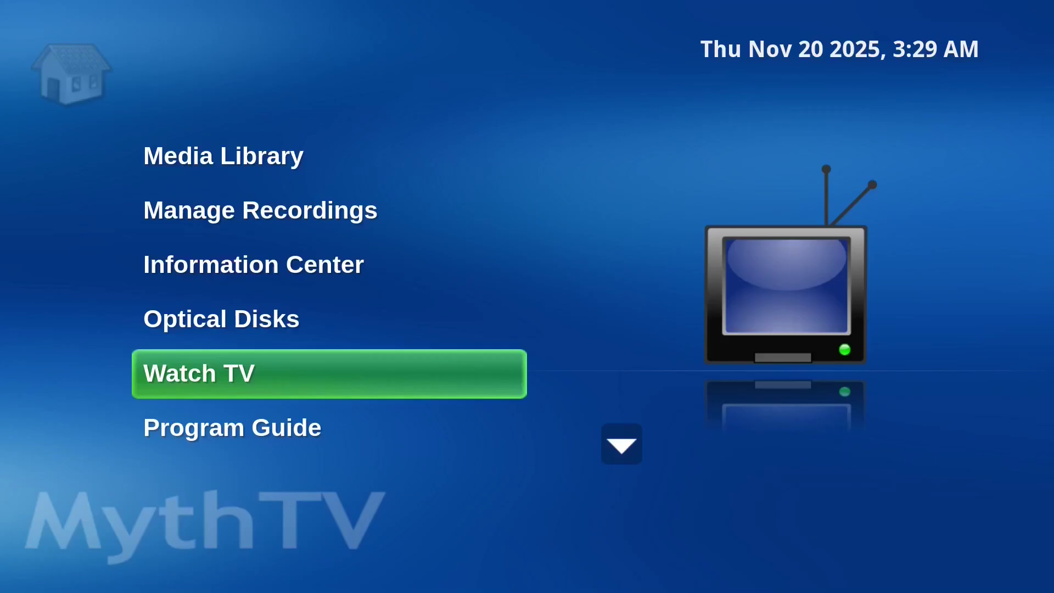
{"action": "key", "text": "Return"}
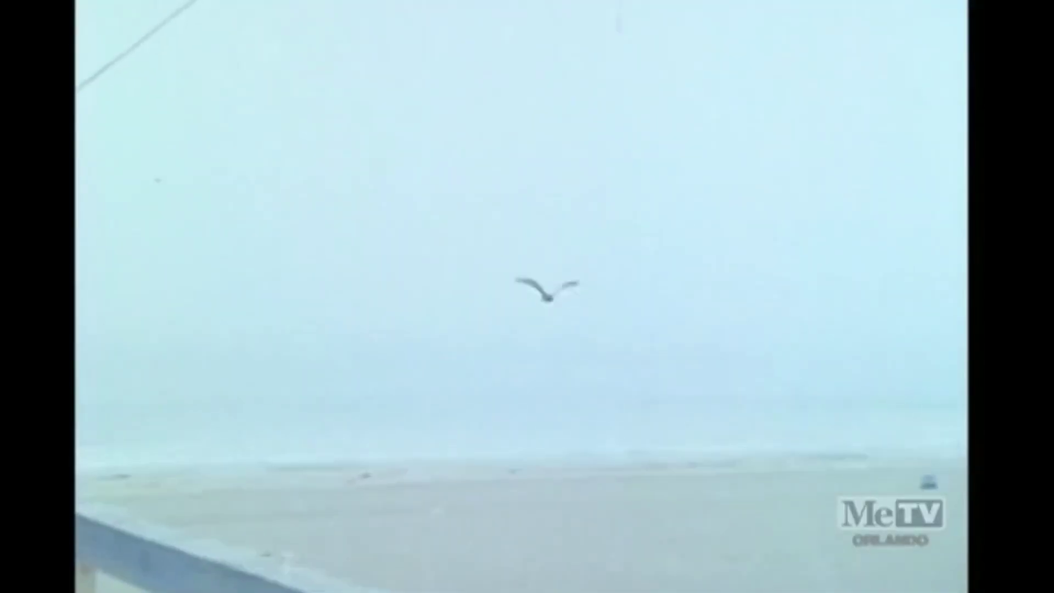
{"action": "key", "text": "XF86AudioMute"}
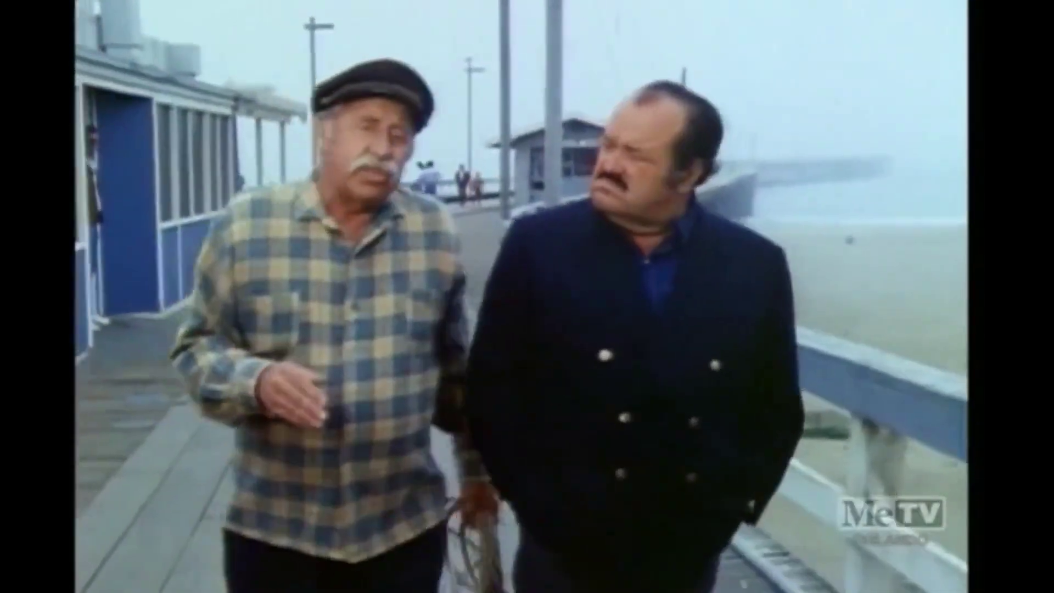
{"action": "key", "text": "Up"}
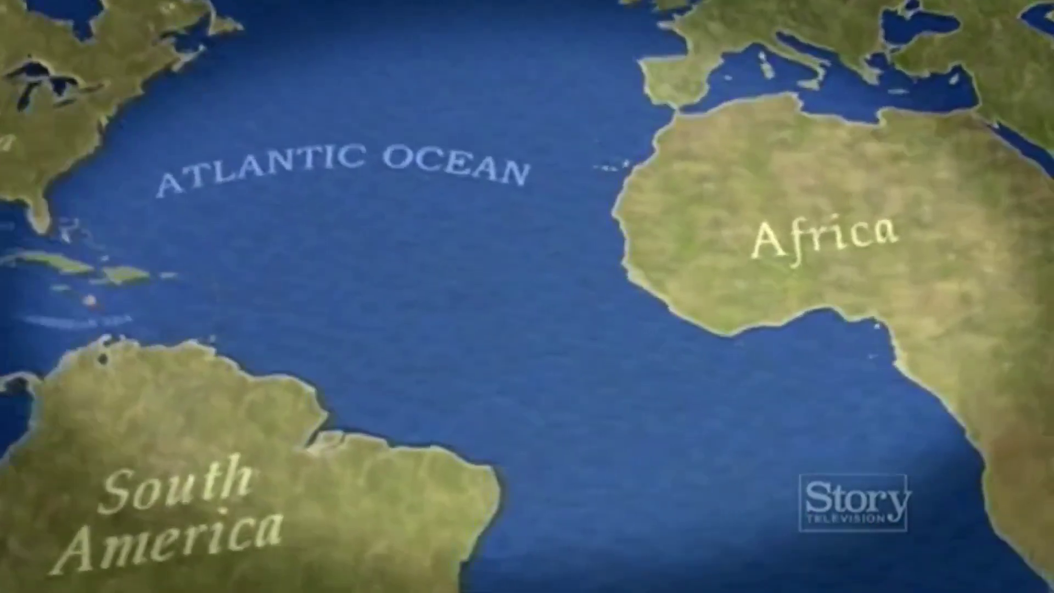
Change the live TV channel to ACrimes, and exit the MythTV frontend to the desktop.
{"action": "key", "text": "Up"}
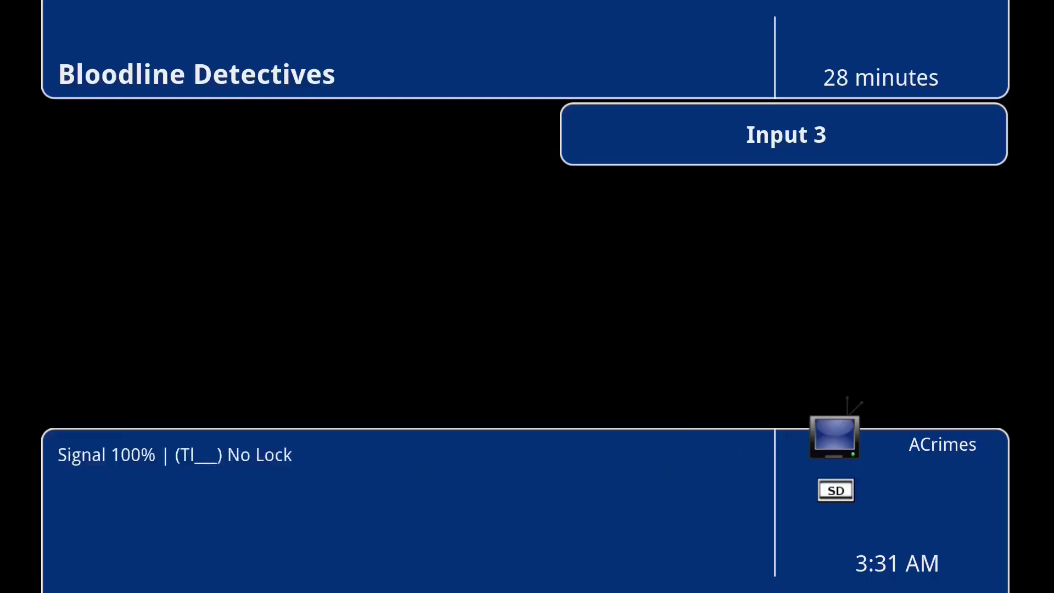
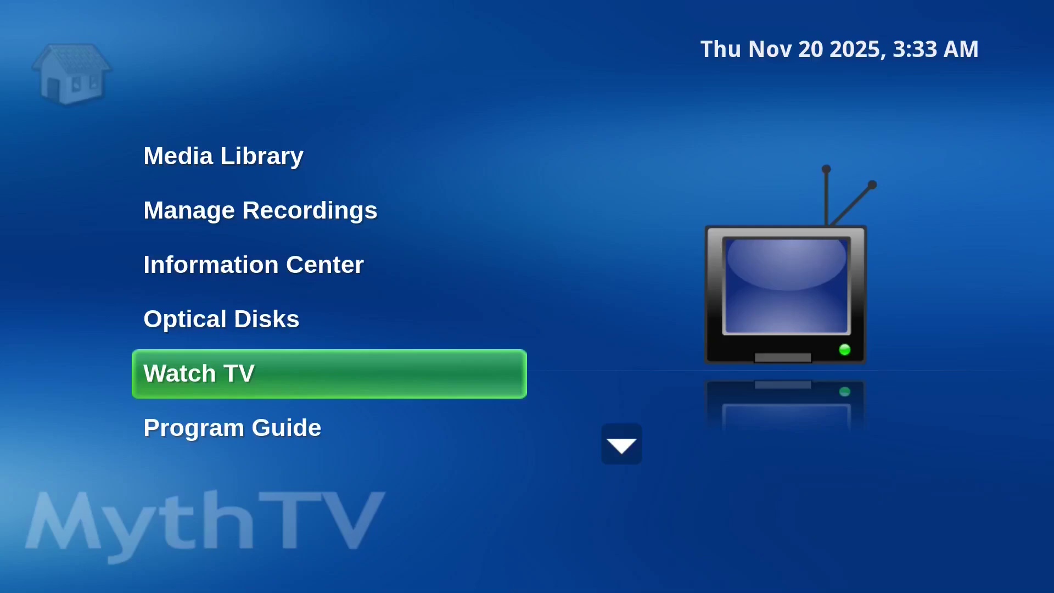
{"action": "key", "text": "Escape"}
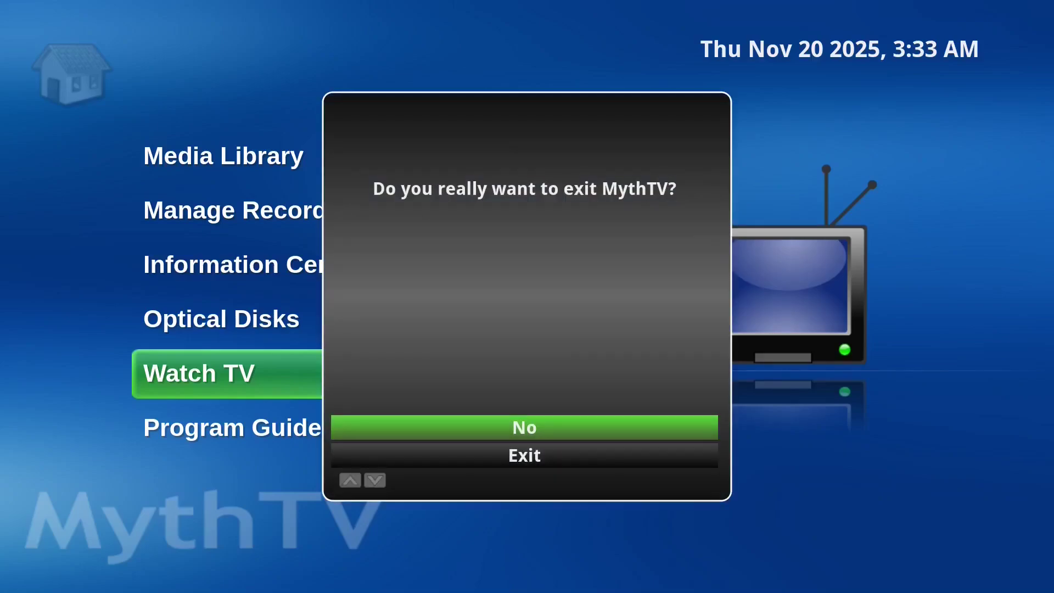
{"action": "key", "text": "Down"}
{"action": "key", "text": "Return"}
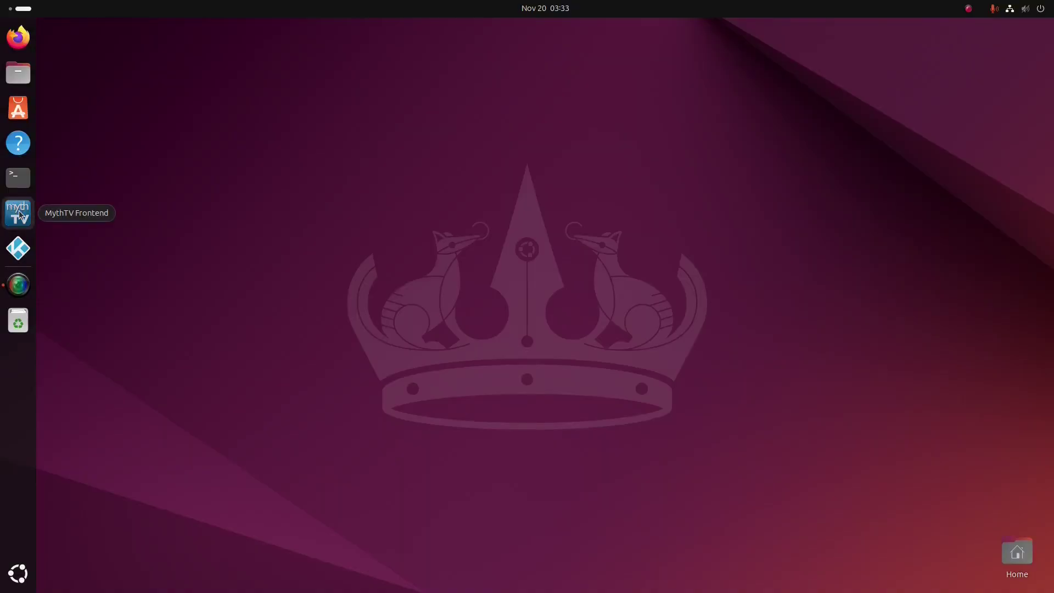
Switch to Kodi on the Ubuntu desktop and open its TV guide for all channels.
{"action": "left_click", "coordinate": [15, 247]}
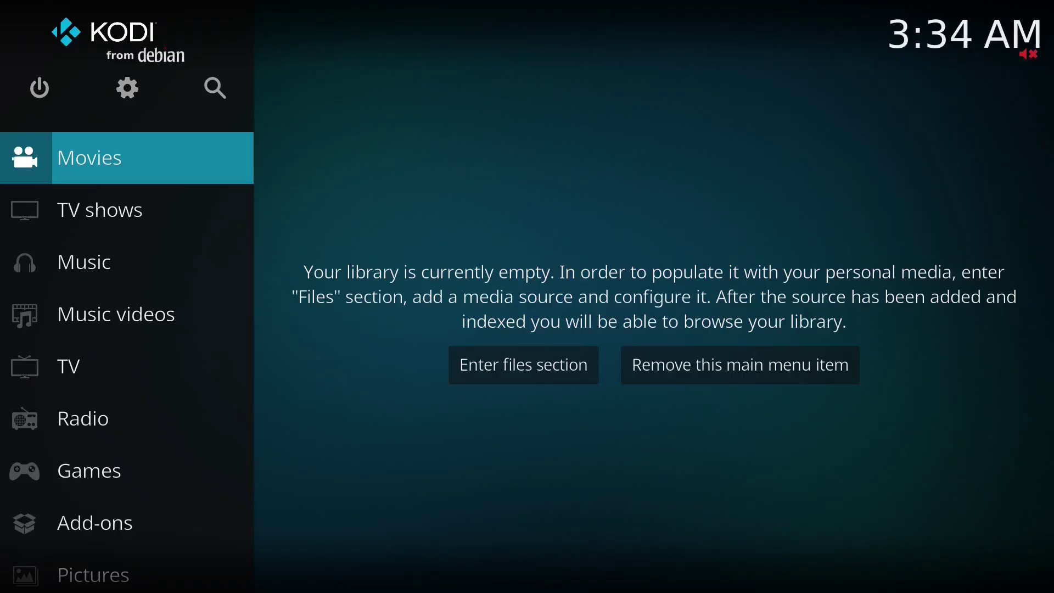
{"action": "key", "text": "Down"}
{"action": "key", "text": "Down"}
{"action": "key", "text": "Down"}
{"action": "key", "text": "Down"}
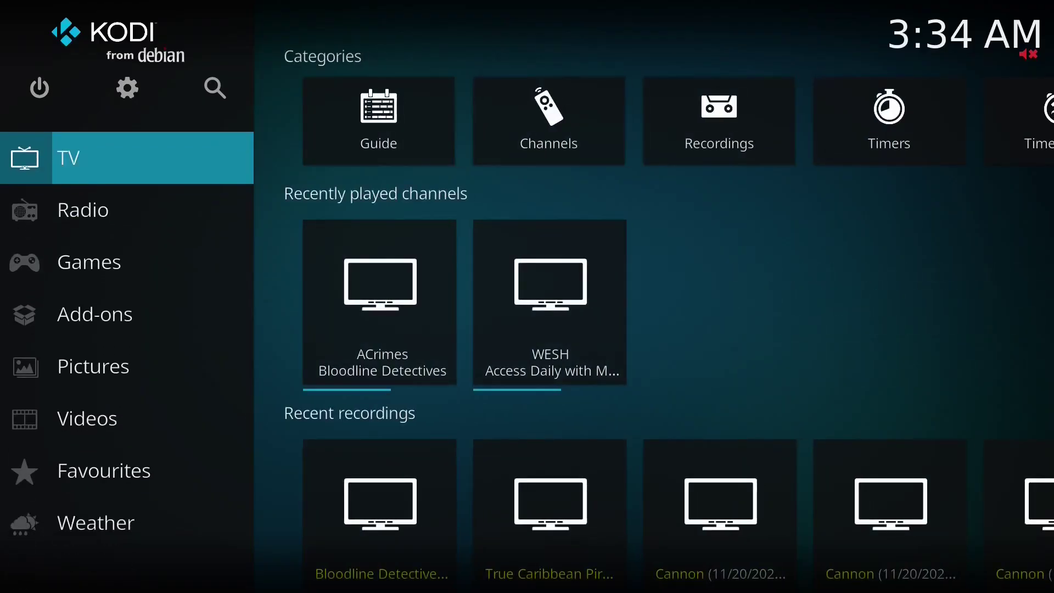
{"action": "key", "text": "Right"}
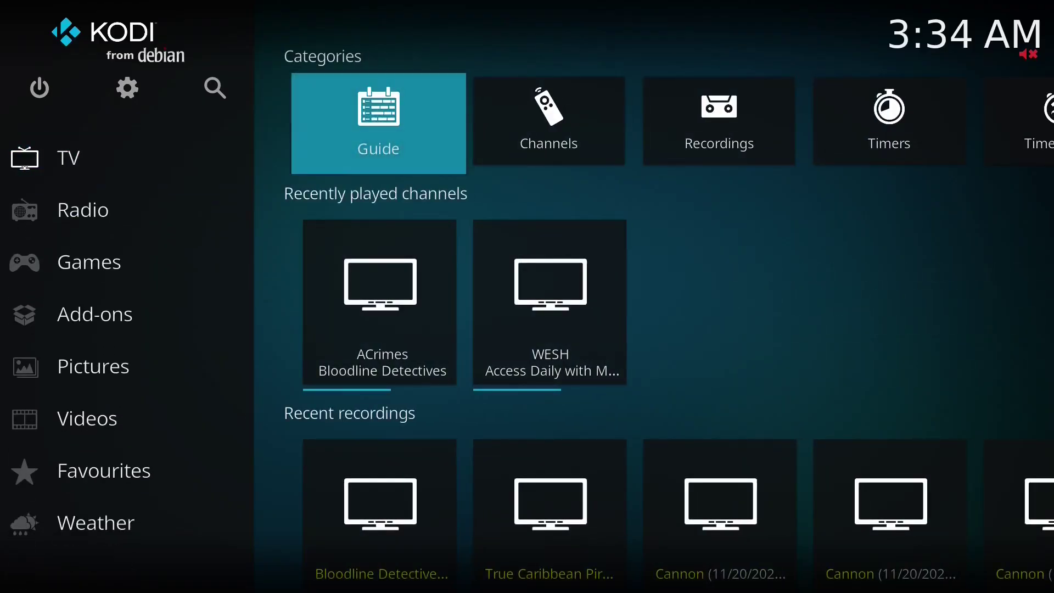
{"action": "key", "text": "Return"}
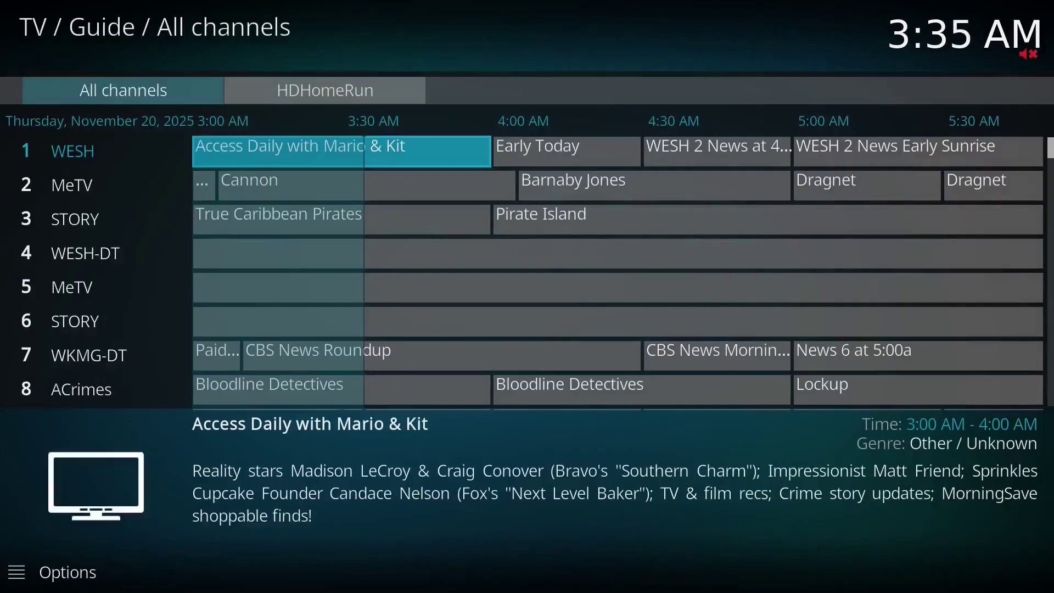
Open the timer settings for Cannon on channel 2 MeTV from the guide.
{"action": "key", "text": "Down"}
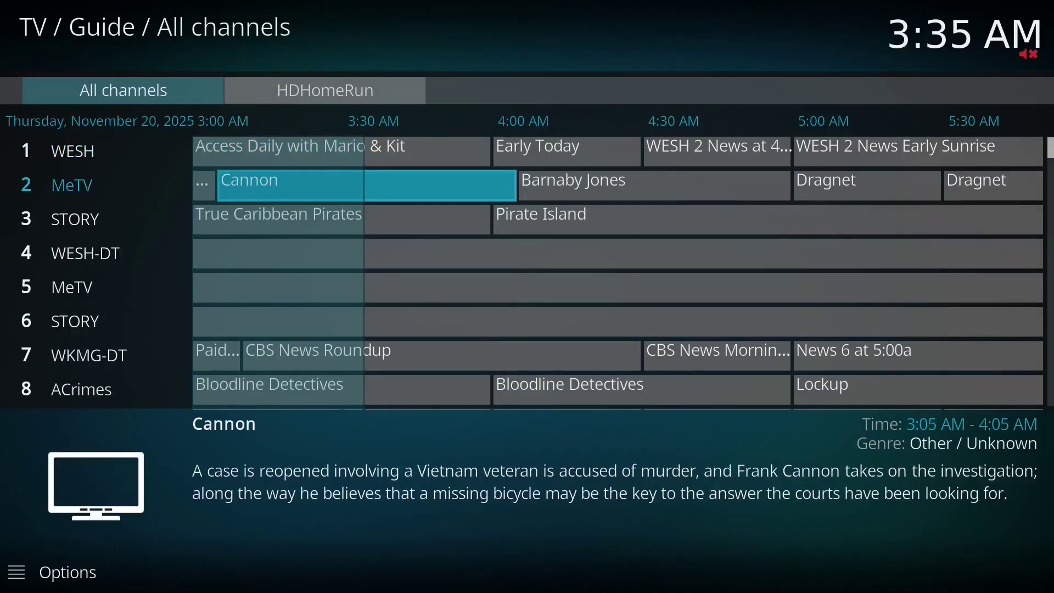
{"action": "key", "text": "Return"}
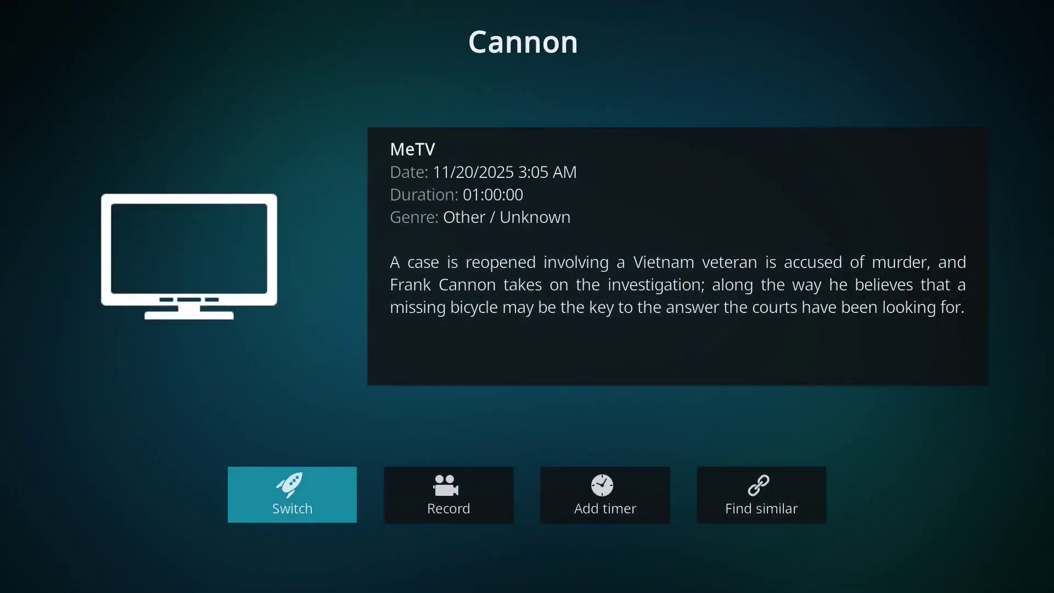
{"action": "key", "text": "Right"}
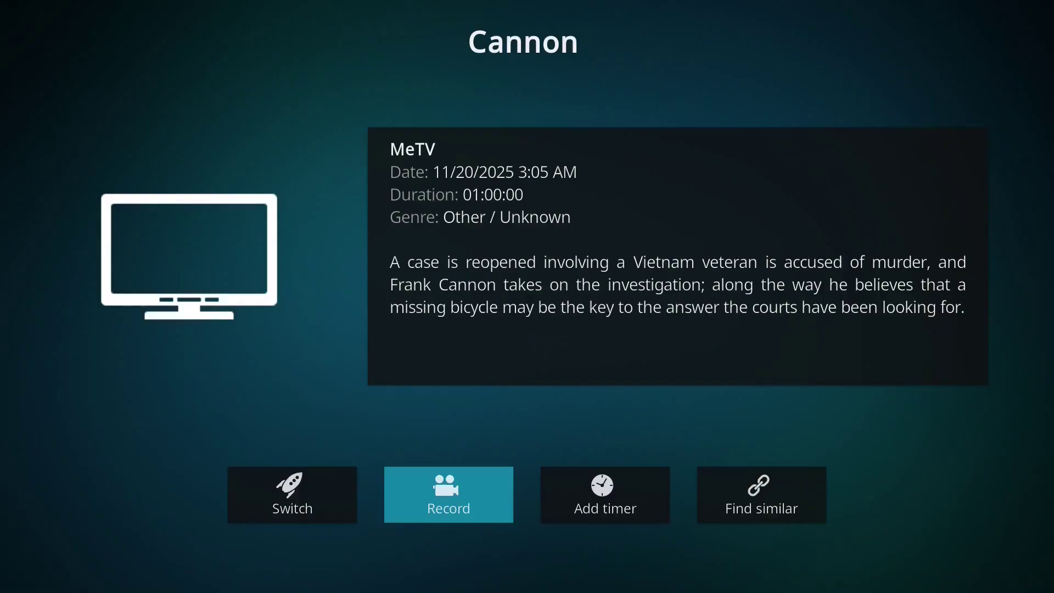
{"action": "key", "text": "Right"}
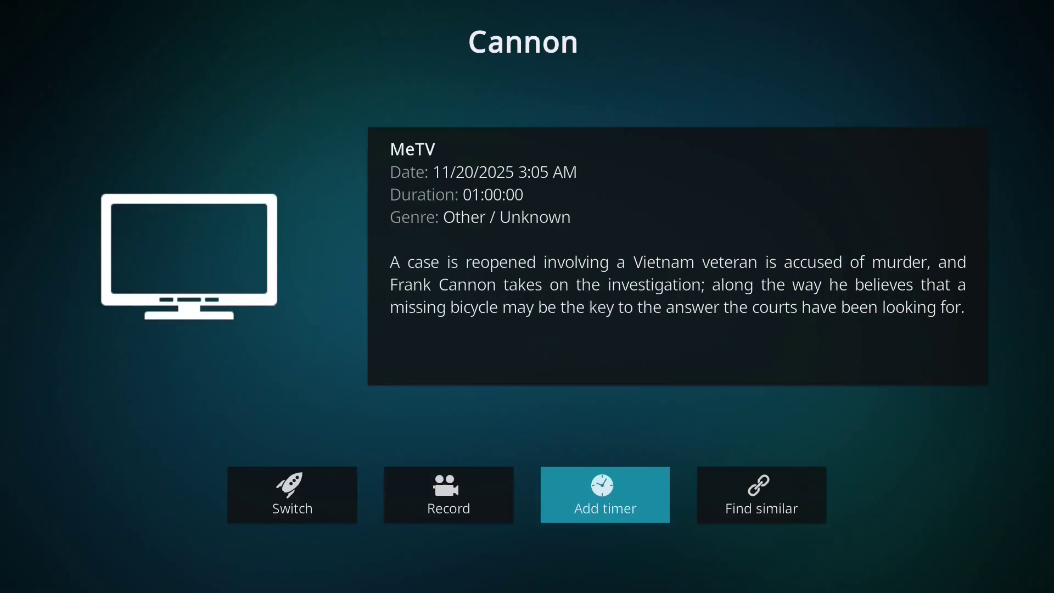
{"action": "key", "text": "Return"}
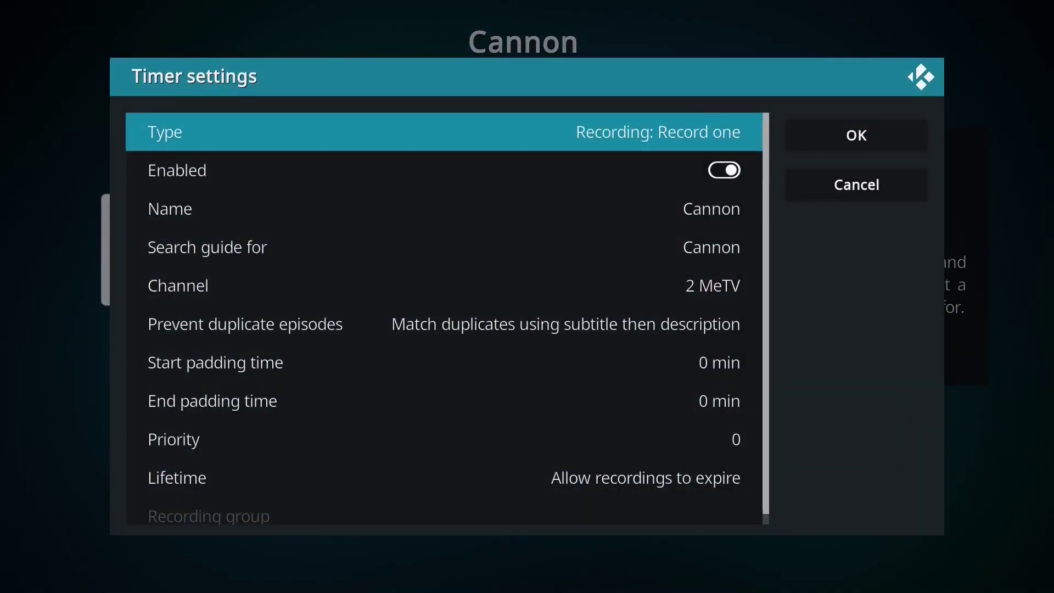
View the available timer types from Record one to Record all, and close the list without choosing one.
{"action": "key", "text": "Return"}
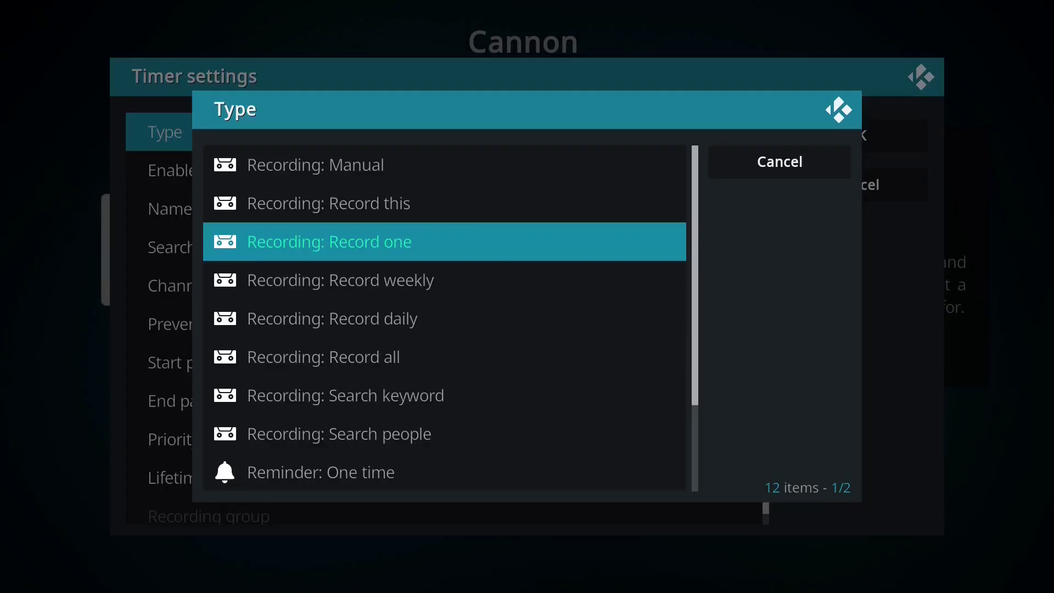
{"action": "key", "text": "Down"}
{"action": "key", "text": "Down"}
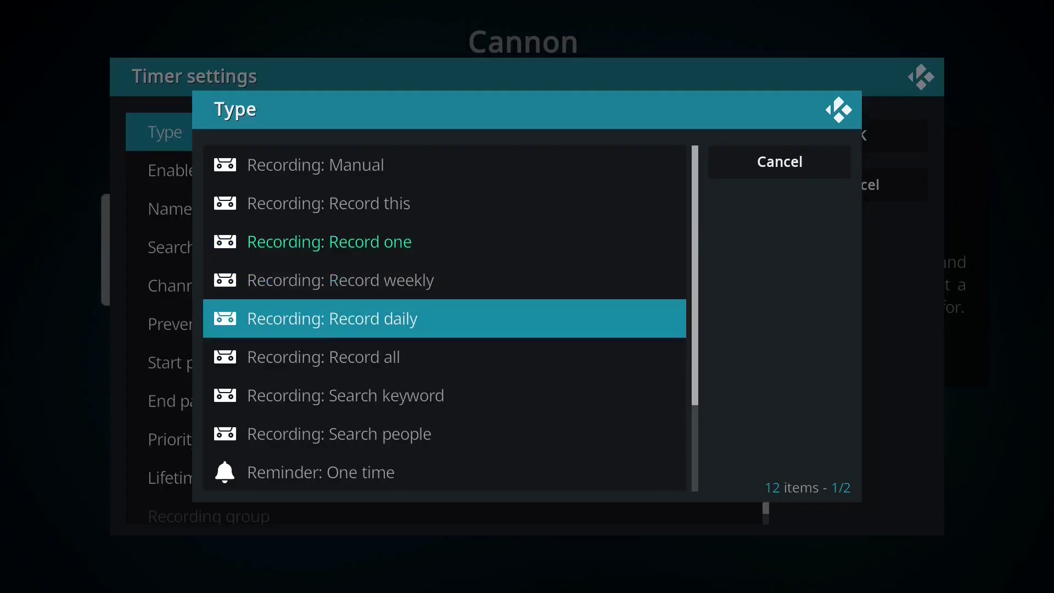
{"action": "key", "text": "Down"}
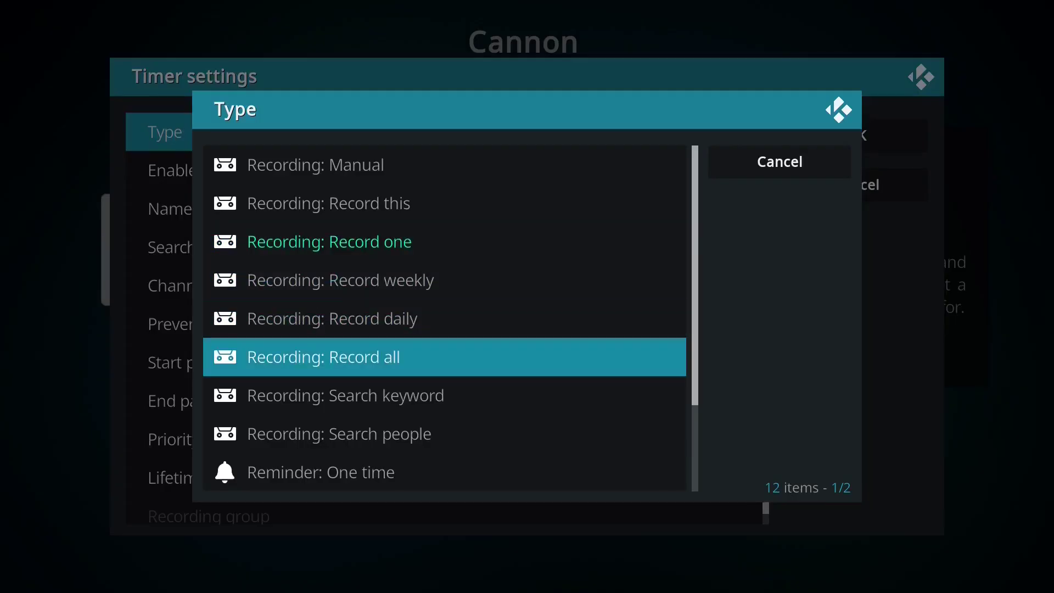
{"action": "key", "text": "Escape"}
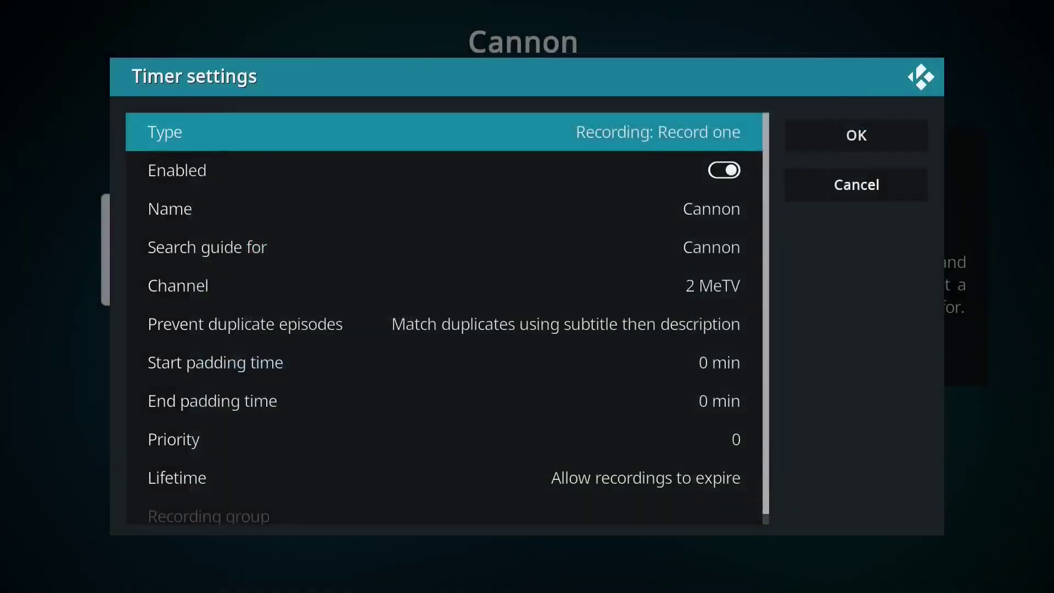
Review the start and end padding time settings of the Cannon timer, and return to the home screen without saving it.
{"action": "key", "text": "Down"}
{"action": "key", "text": "Down"}
{"action": "key", "text": "Down"}
{"action": "key", "text": "Down"}
{"action": "key", "text": "Down"}
{"action": "key", "text": "Down"}
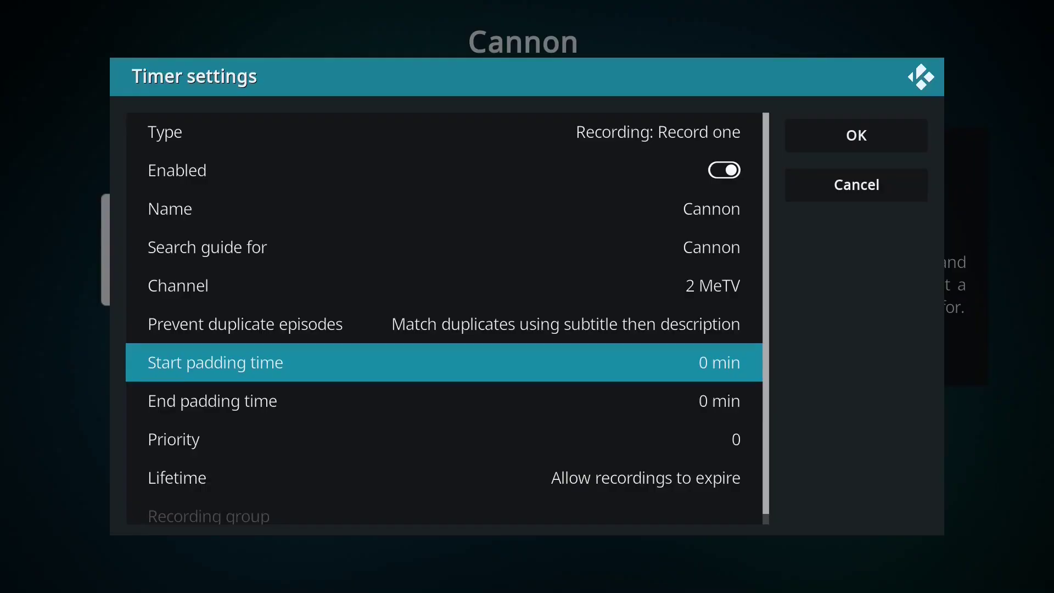
{"action": "key", "text": "Down"}
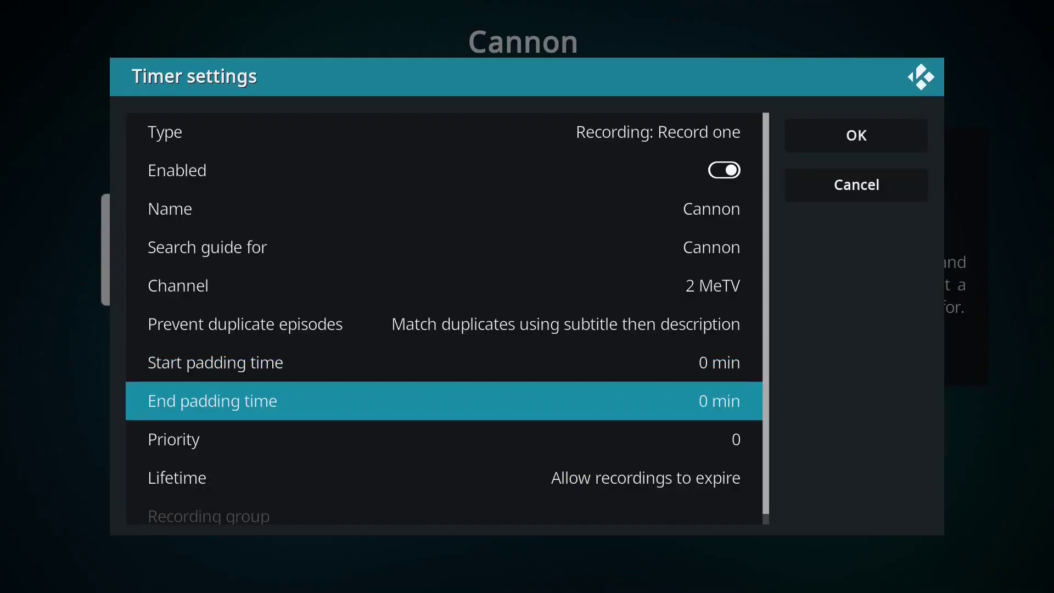
{"action": "key", "text": "Escape"}
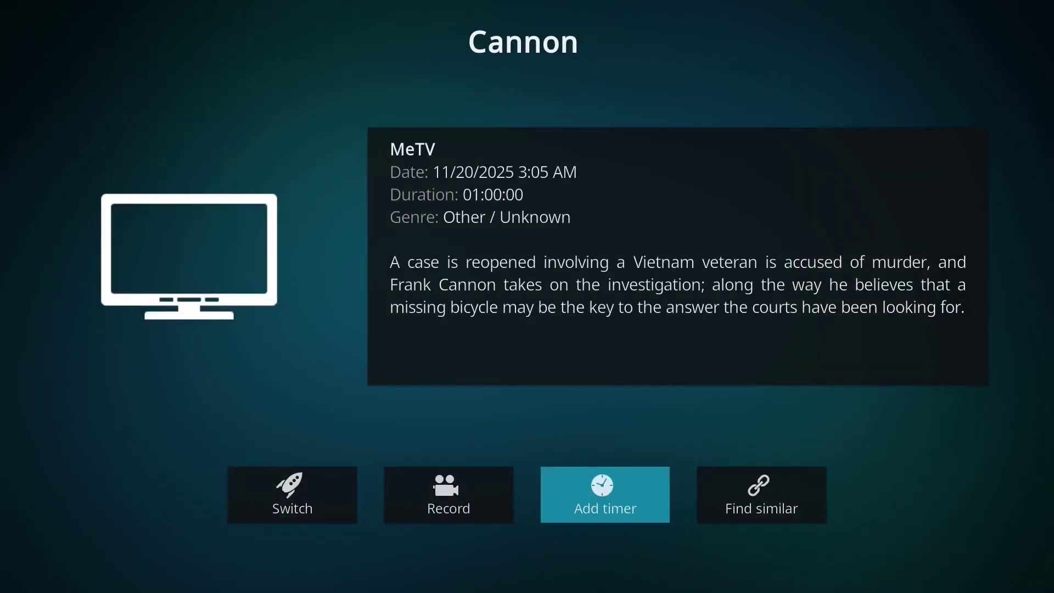
{"action": "key", "text": "Escape"}
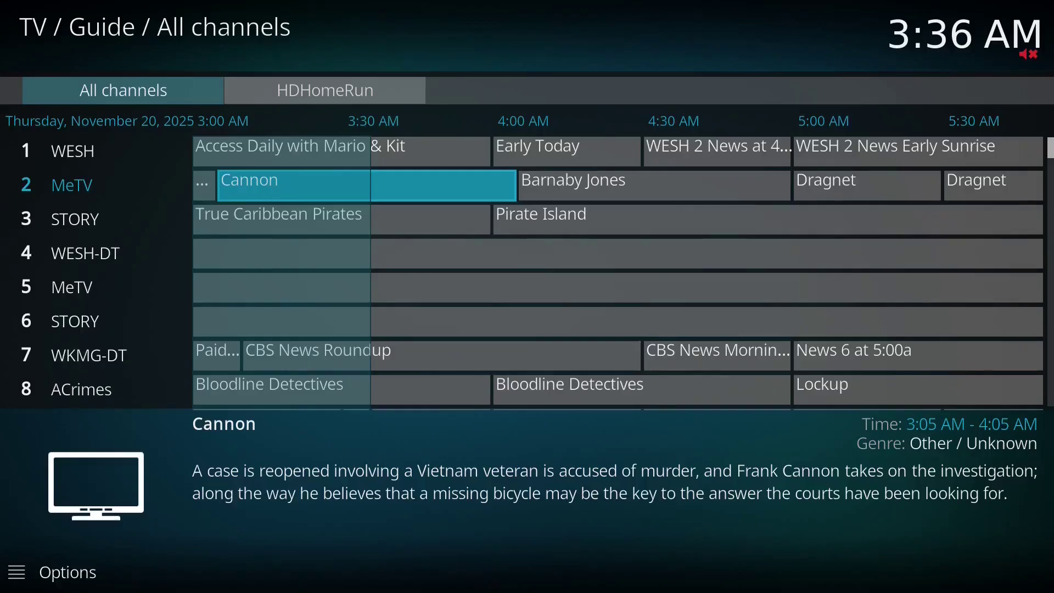
{"action": "key", "text": "Escape"}
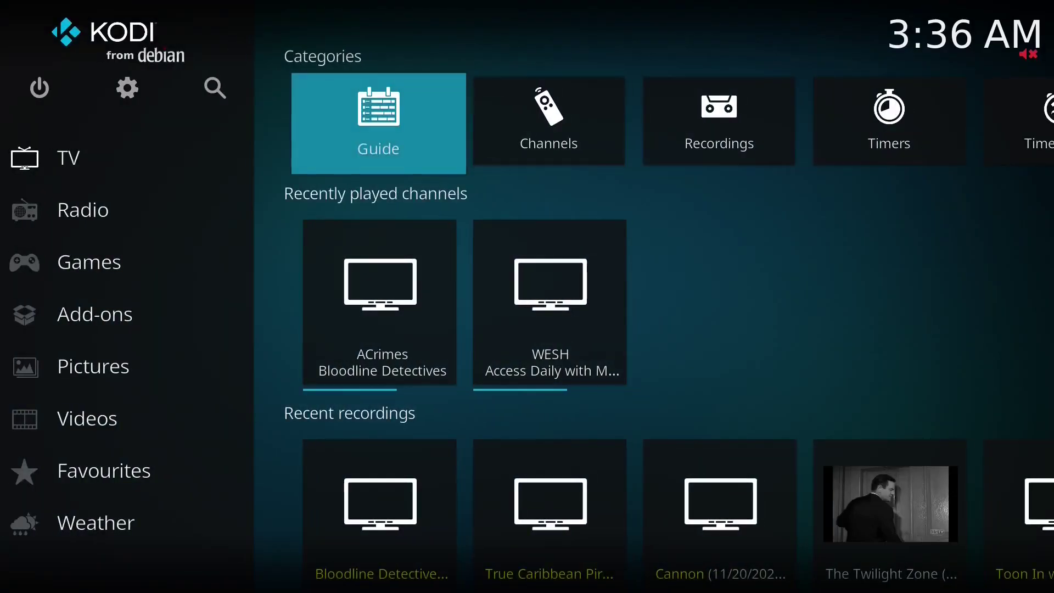
Open the LiveTV folder in the TV recordings.
{"action": "key", "text": "Right"}
{"action": "key", "text": "Right"}
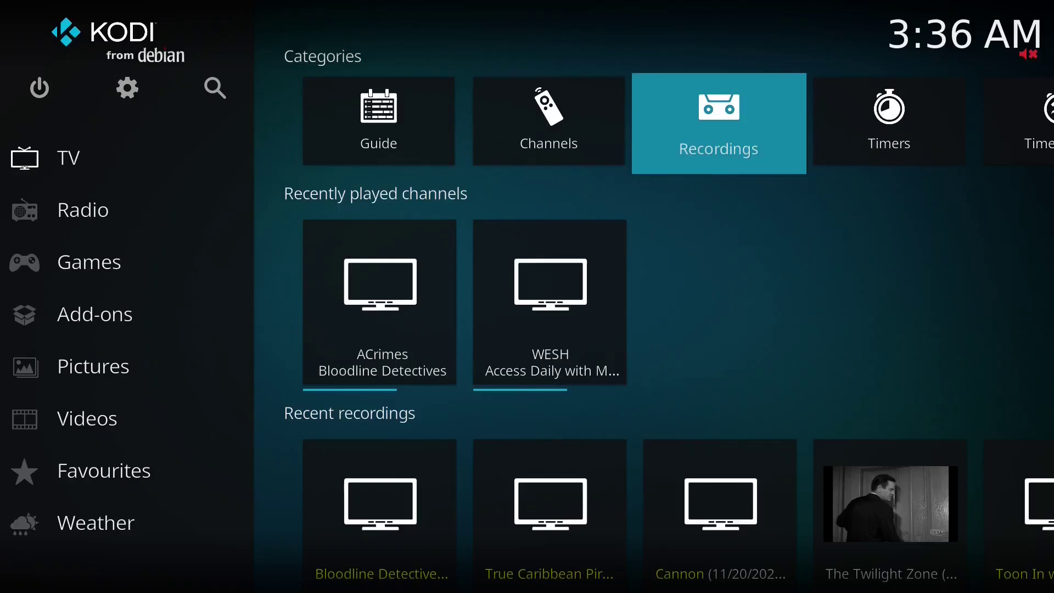
{"action": "key", "text": "Return"}
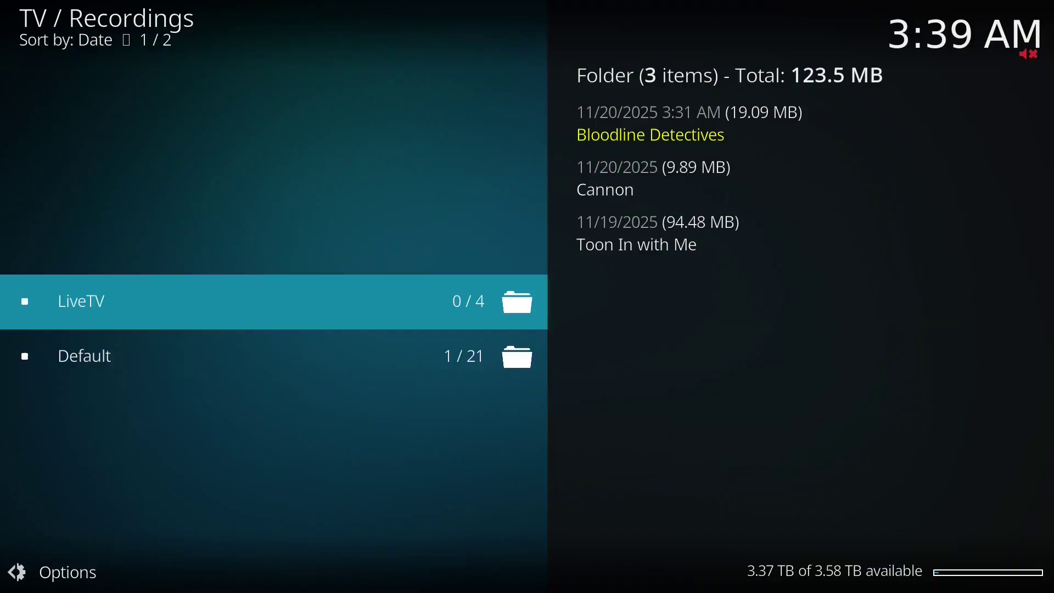
{"action": "key", "text": "Return"}
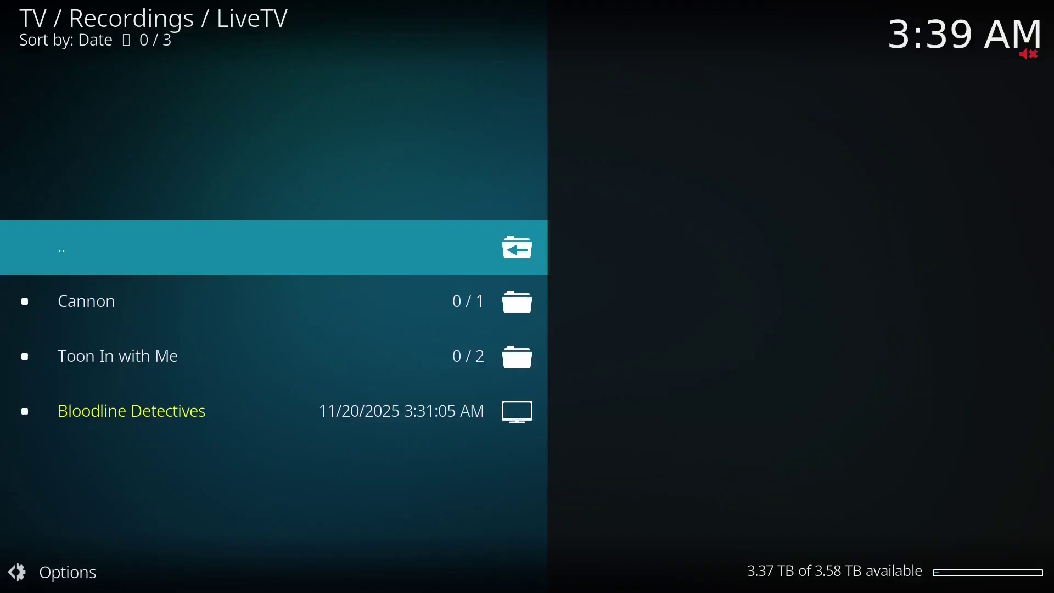
View the details of the Bloodline Detectives recording, and open the Toon In with Me folder.
{"action": "key", "text": "Down"}
{"action": "key", "text": "Down"}
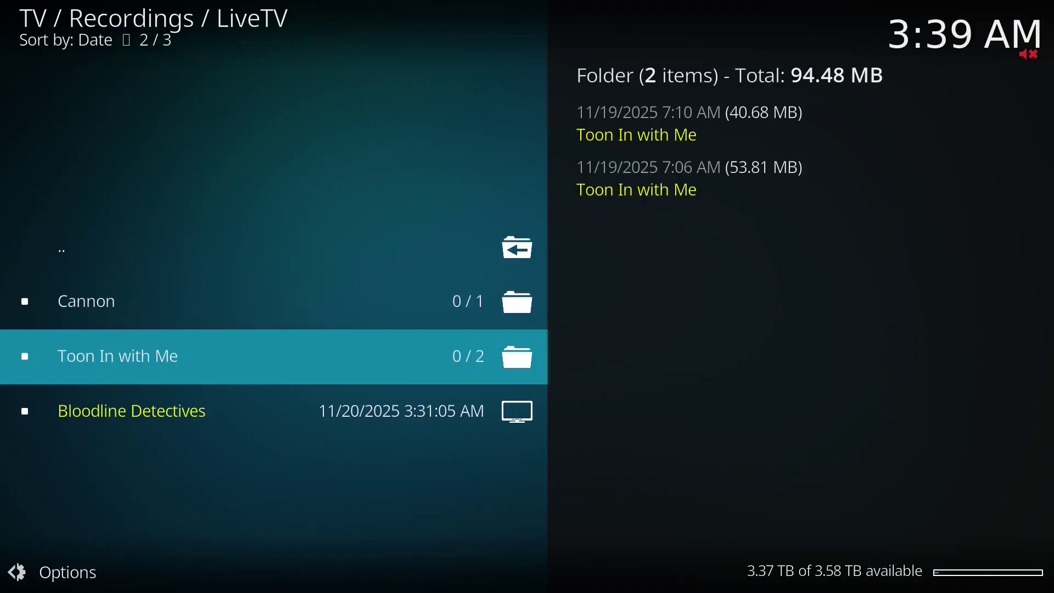
{"action": "key", "text": "Down"}
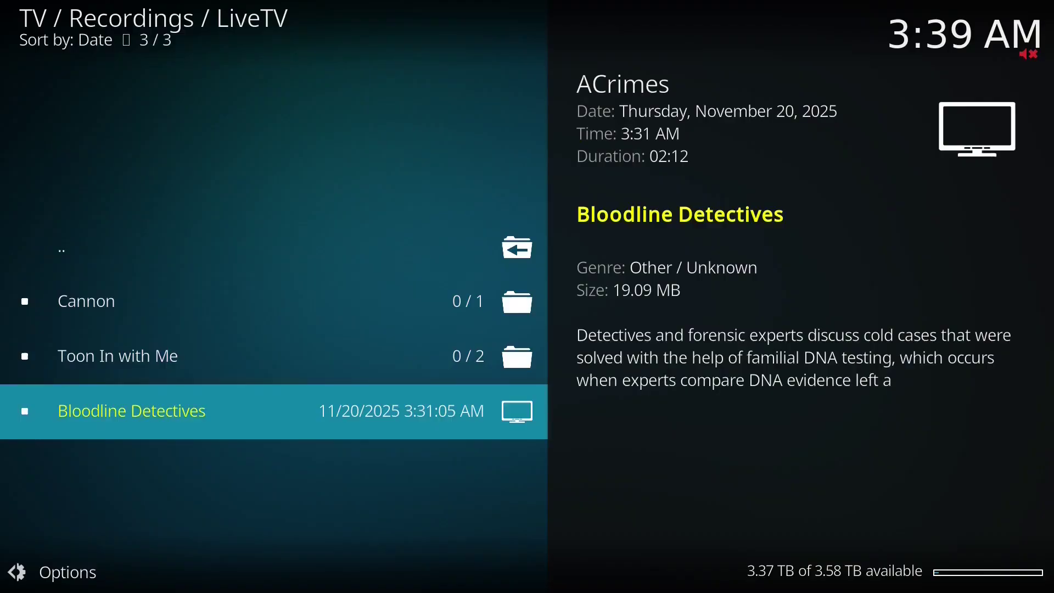
{"action": "key", "text": "Up"}
{"action": "key", "text": "Return"}
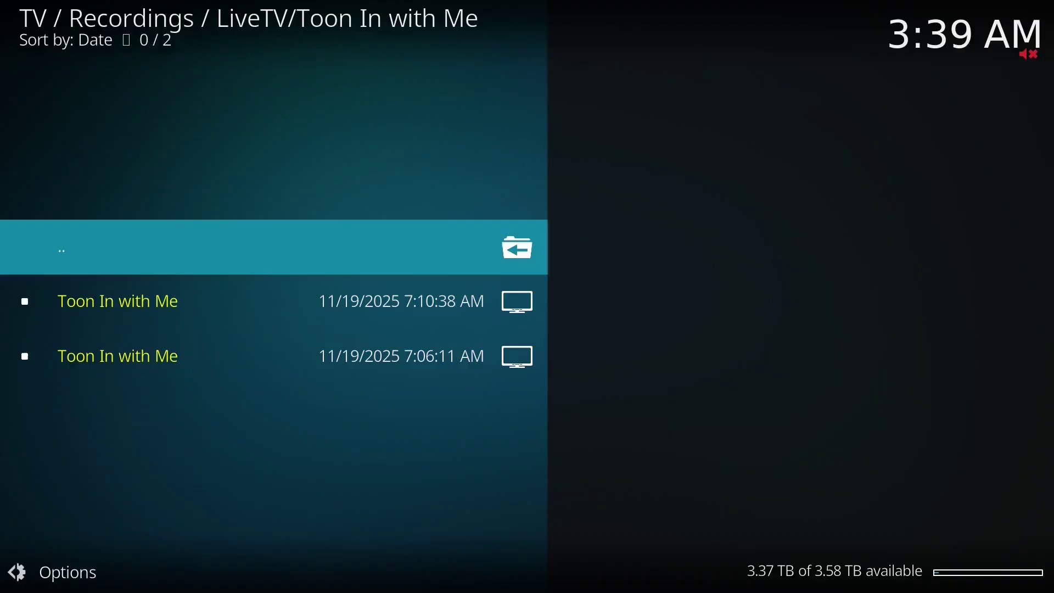
View the delete and keep options for the 7:10 AM Toon In with Me recording without choosing one.
{"action": "right_click", "coordinate": [160, 309]}
{"action": "key", "text": "Up"}
{"action": "key", "text": "Up"}
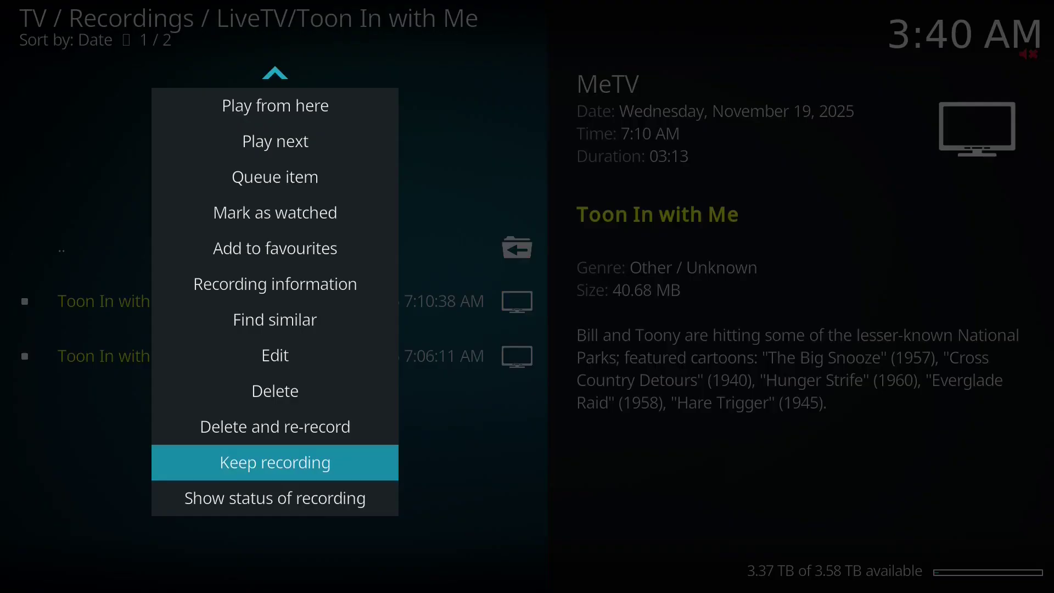
{"action": "key", "text": "Up"}
{"action": "key", "text": "Up"}
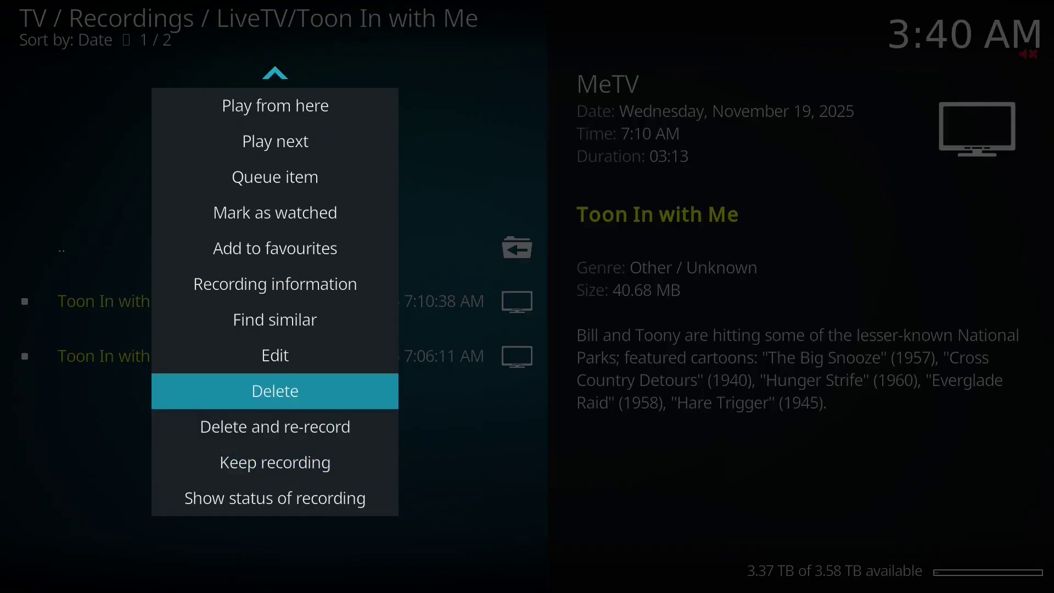
{"action": "key", "text": "Escape"}
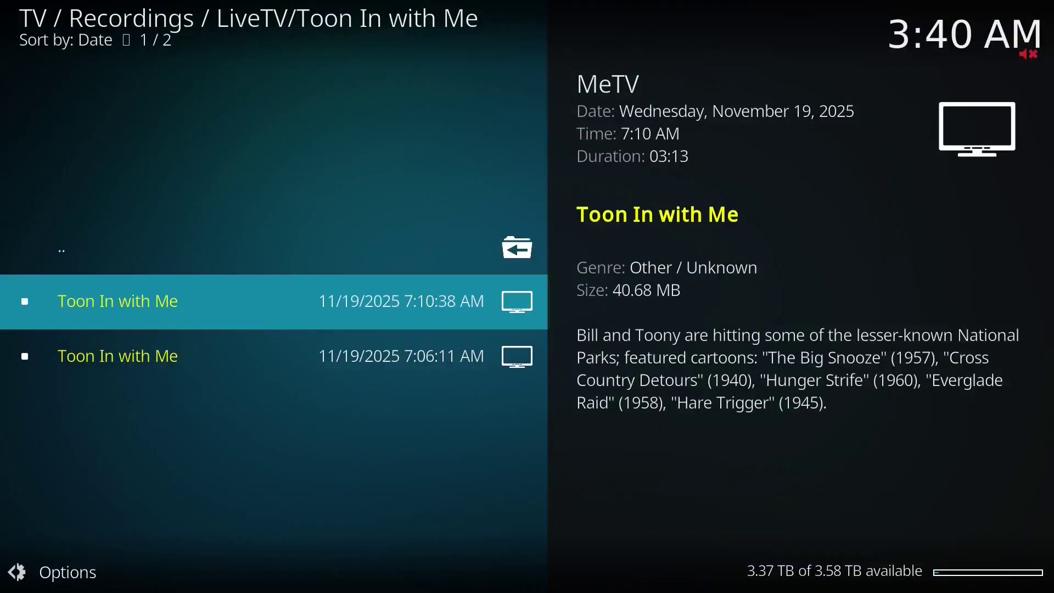
Leave the Toon In with Me and LiveTV folders to return to the main recordings list.
{"action": "key", "text": "Up"}
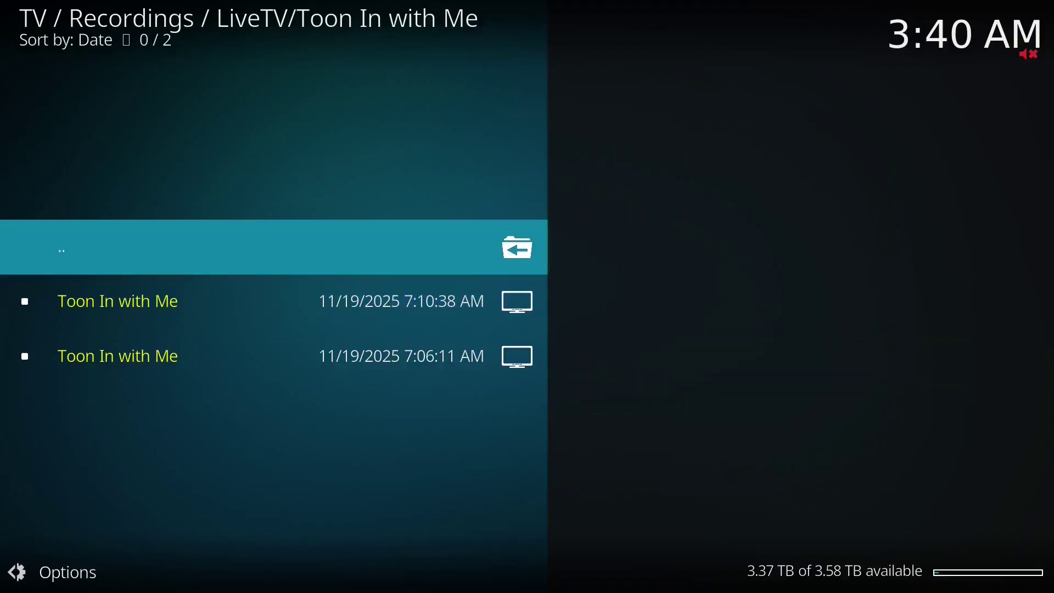
{"action": "key", "text": "Return"}
{"action": "key", "text": "Down"}
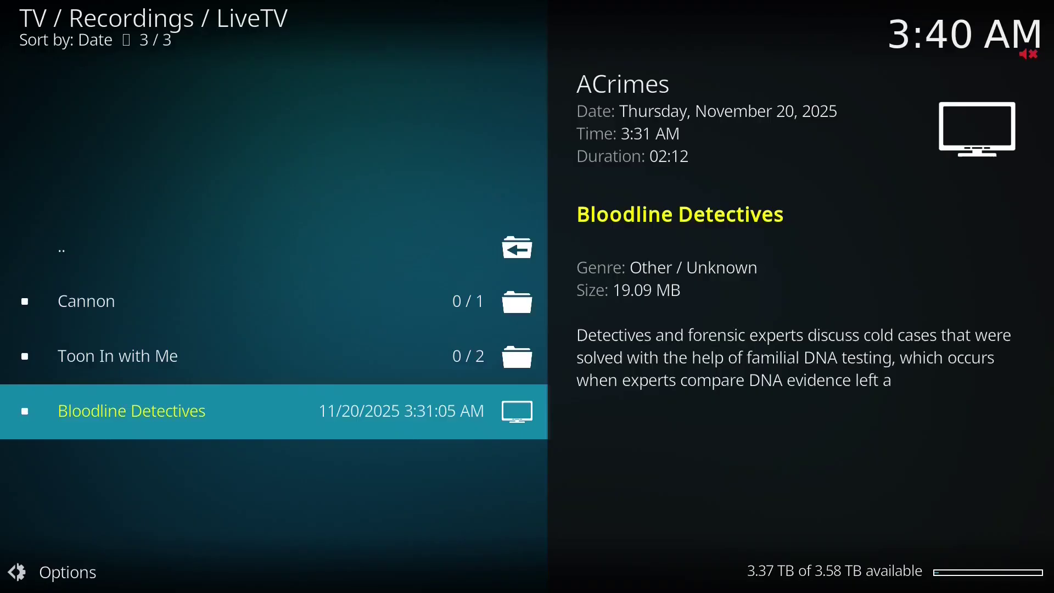
{"action": "key", "text": "Up"}
{"action": "key", "text": "Up"}
{"action": "key", "text": "Up"}
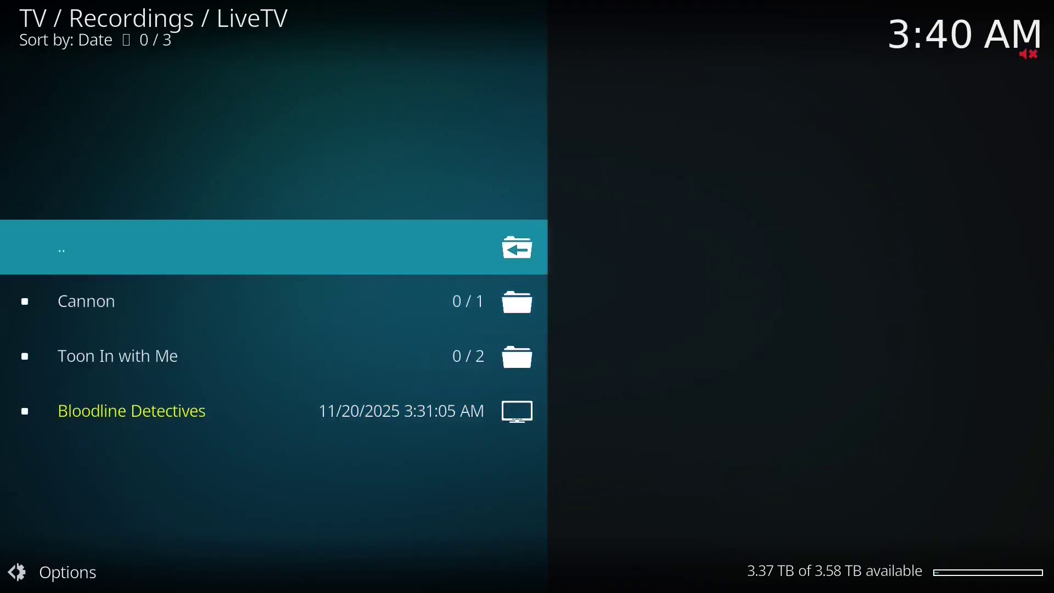
{"action": "key", "text": "Return"}
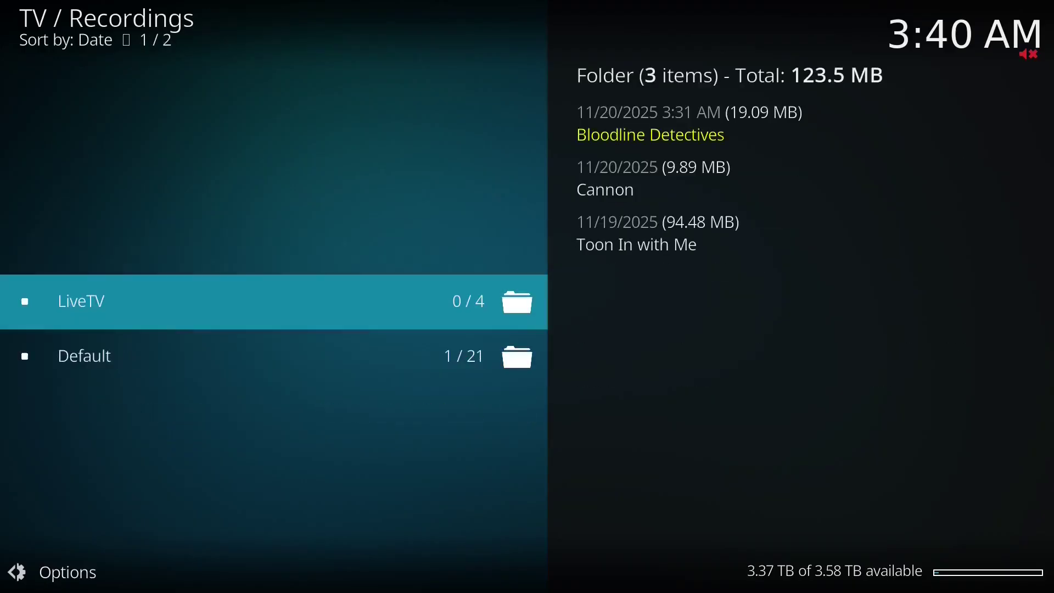
Browse the folders and recordings inside the Default recordings folder, and return to the home screen.
{"action": "key", "text": "Down"}
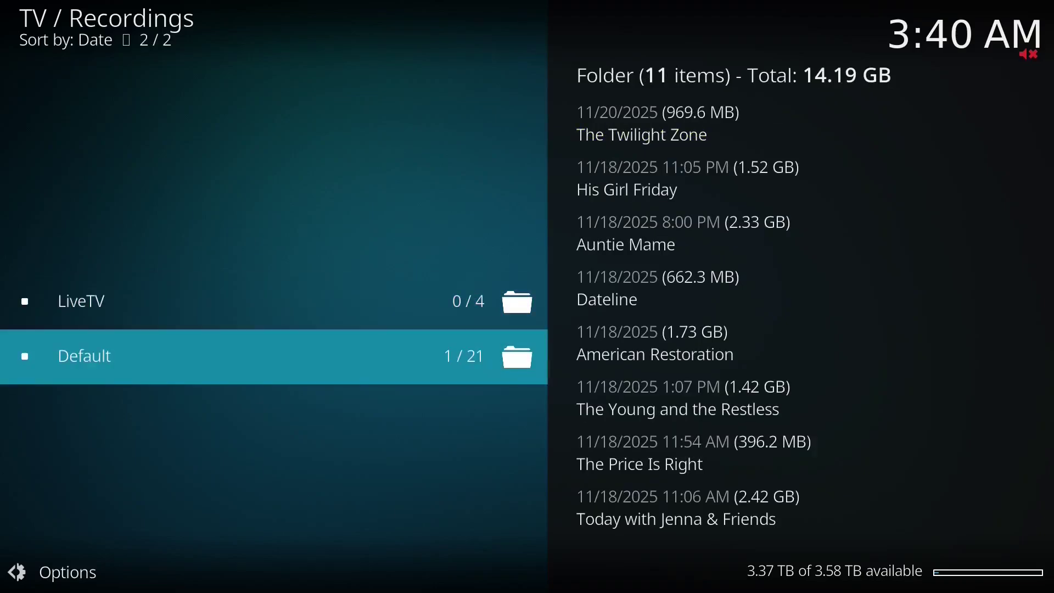
{"action": "key", "text": "Return"}
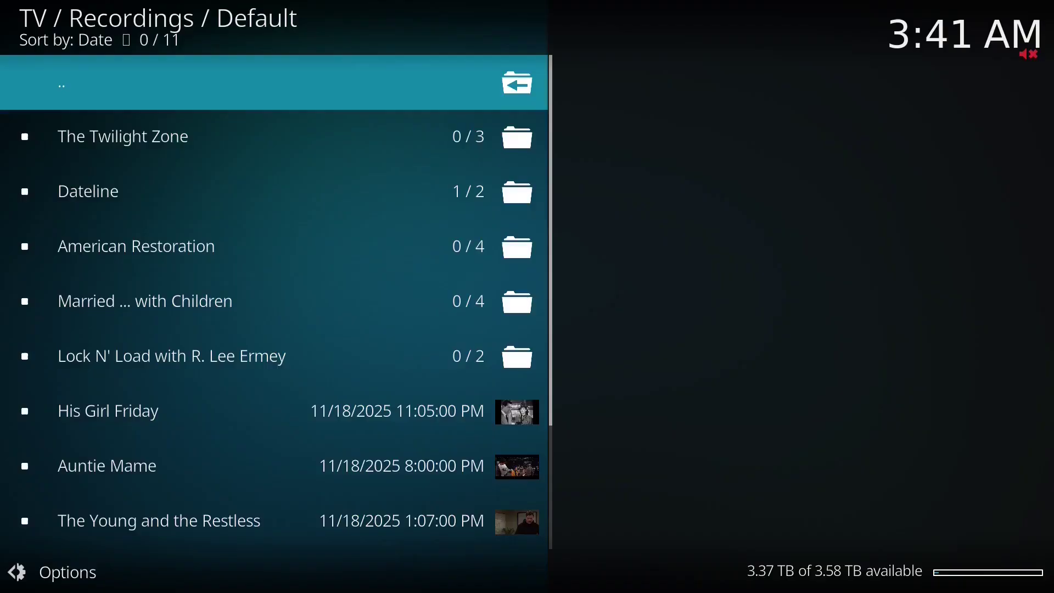
{"action": "key", "text": "Down"}
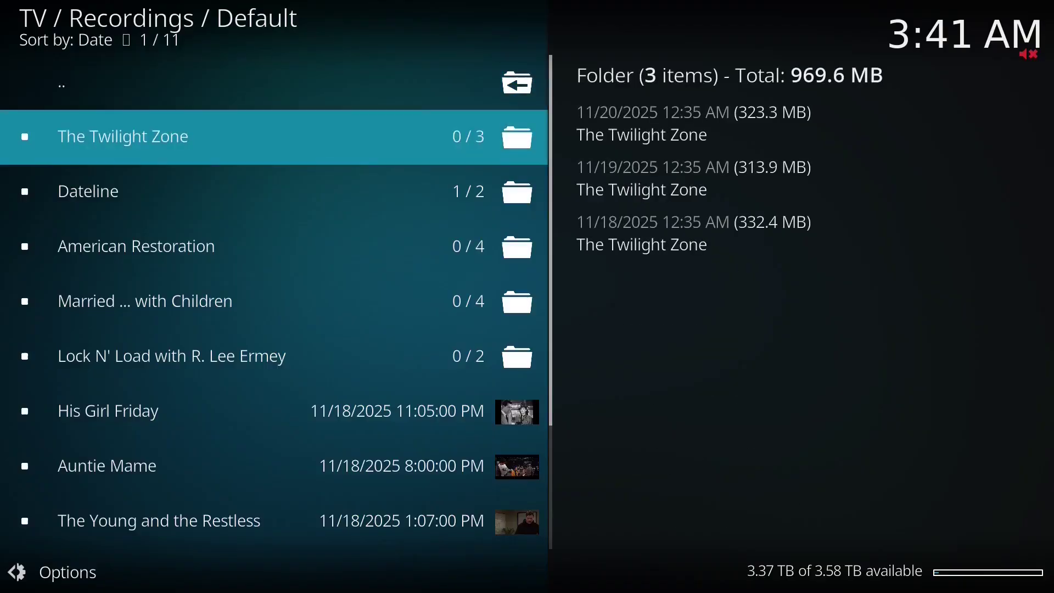
{"action": "key", "text": "Down"}
{"action": "key", "text": "Down"}
{"action": "key", "text": "Down"}
{"action": "key", "text": "Down"}
{"action": "key", "text": "Down"}
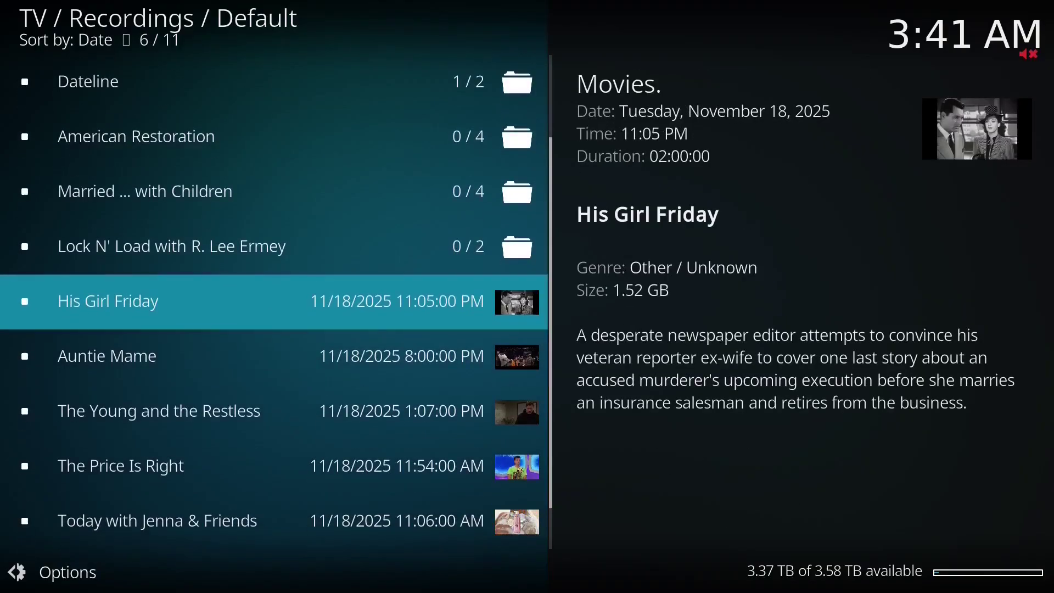
{"action": "key", "text": "Down"}
{"action": "key", "text": "Up"}
{"action": "key", "text": "Up"}
{"action": "key", "text": "Up"}
{"action": "key", "text": "Up"}
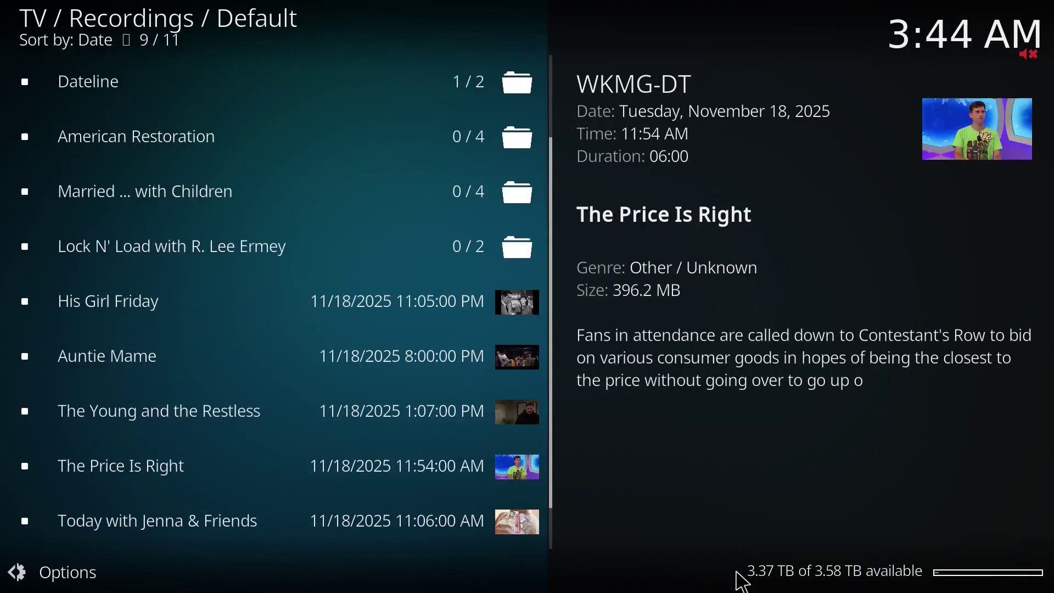
{"action": "key", "text": "Escape"}
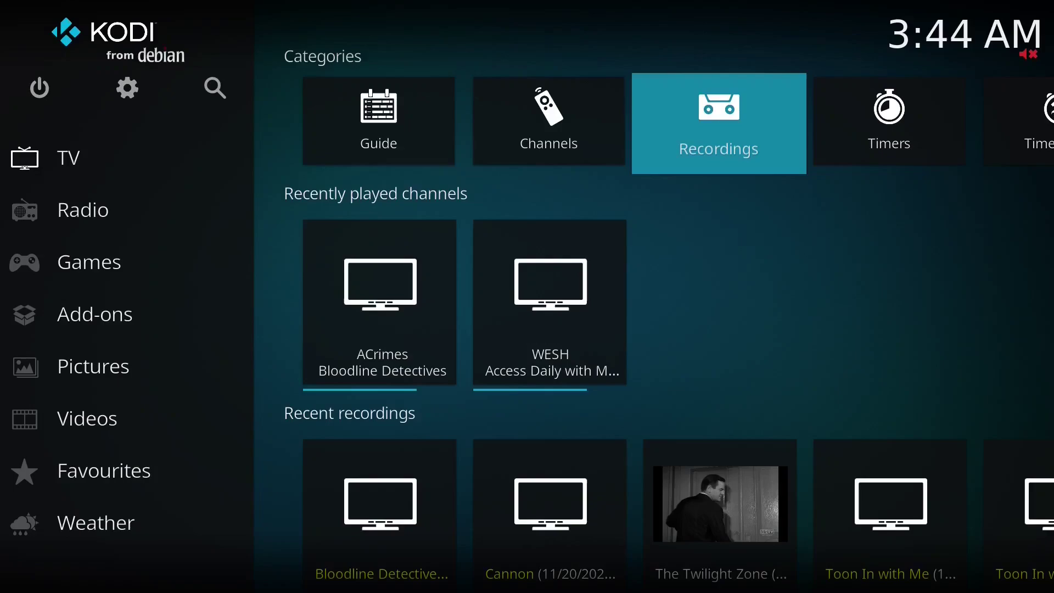
View the settings of the upcoming The Twilight Zone timer without changing them, and return to the home screen.
{"action": "key", "text": "Right"}
{"action": "key", "text": "Return"}
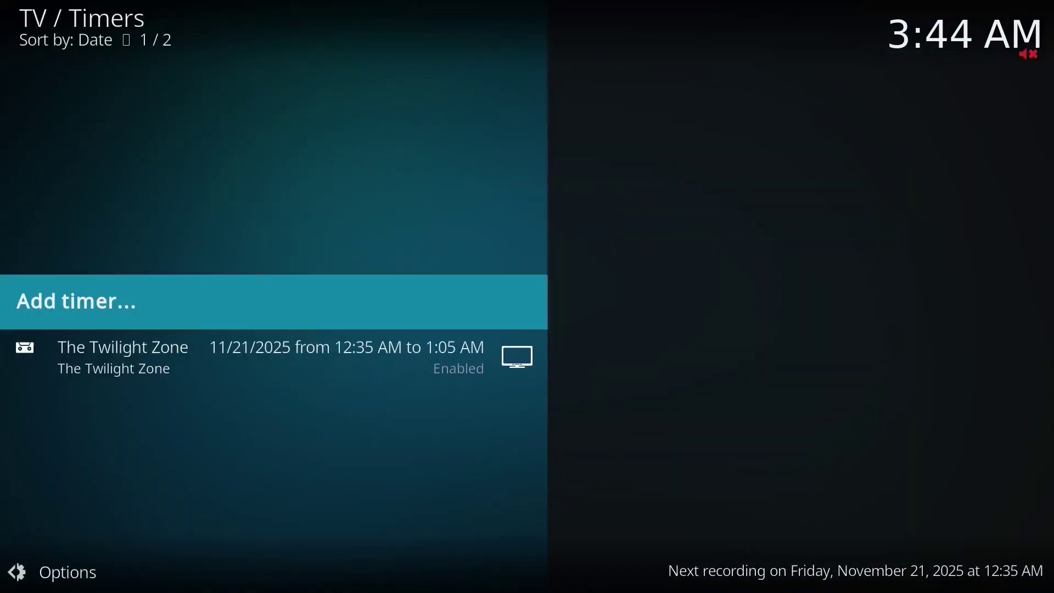
{"action": "key", "text": "Down"}
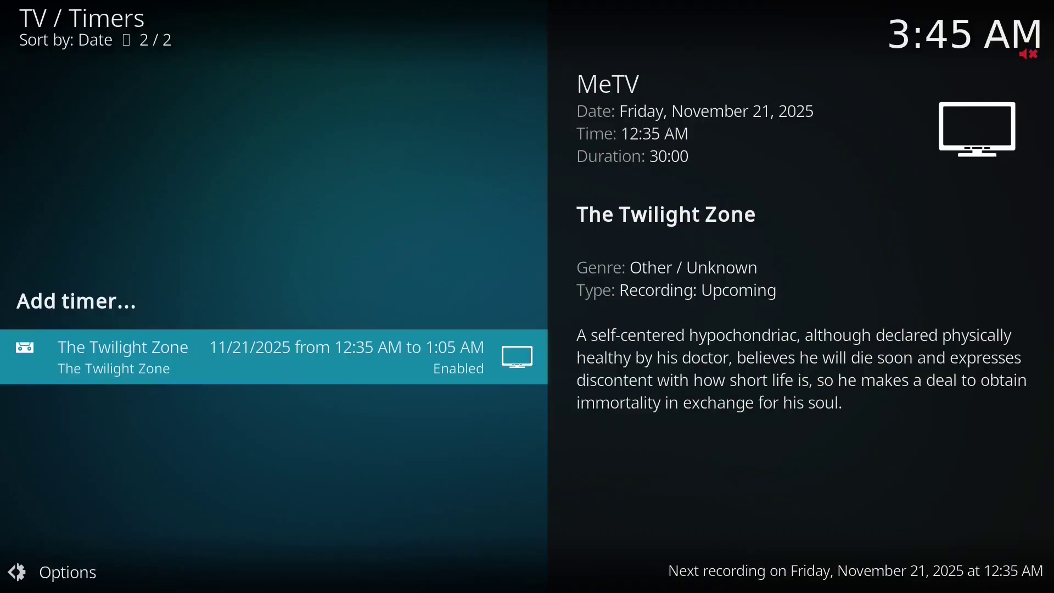
{"action": "key", "text": "Return"}
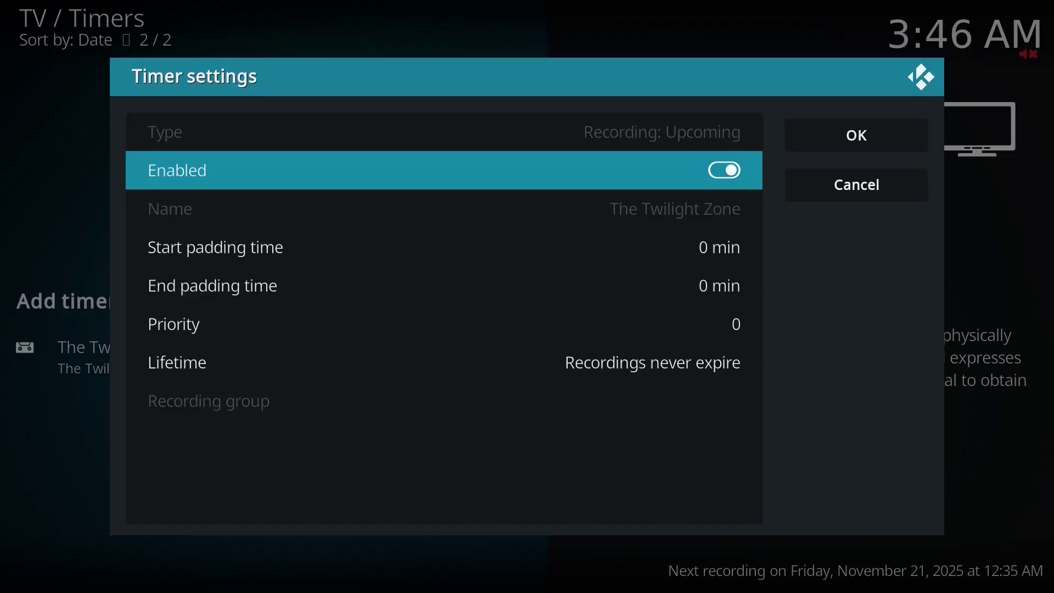
{"action": "key", "text": "Escape"}
{"action": "key", "text": "Escape"}
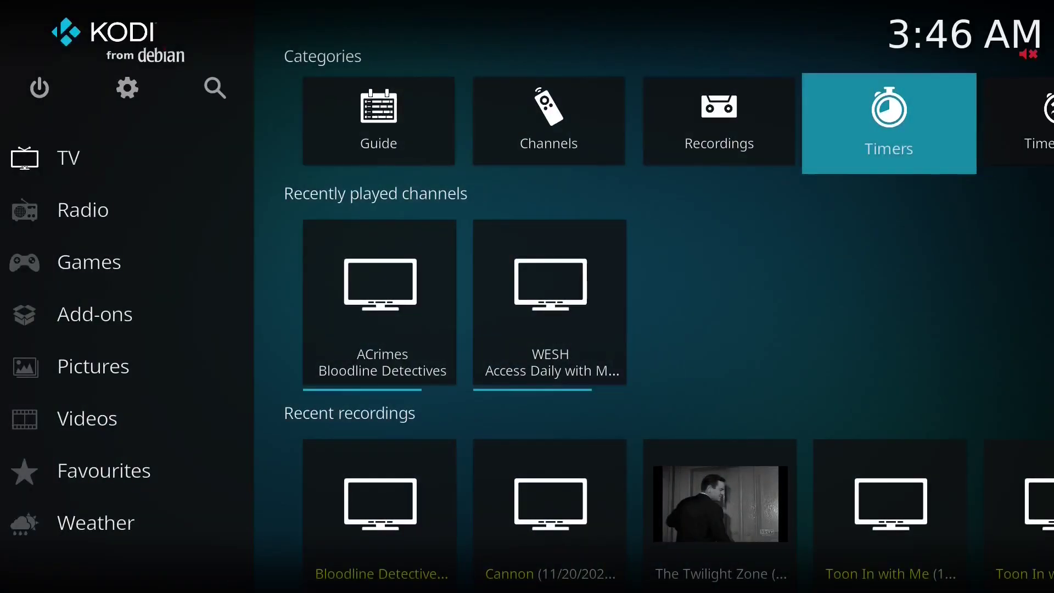
Exit Kodi and open the bookmarked MythTV Backend page in Firefox.
{"action": "left_click", "coordinate": [55, 90]}
{"action": "left_click", "coordinate": [440, 169]}
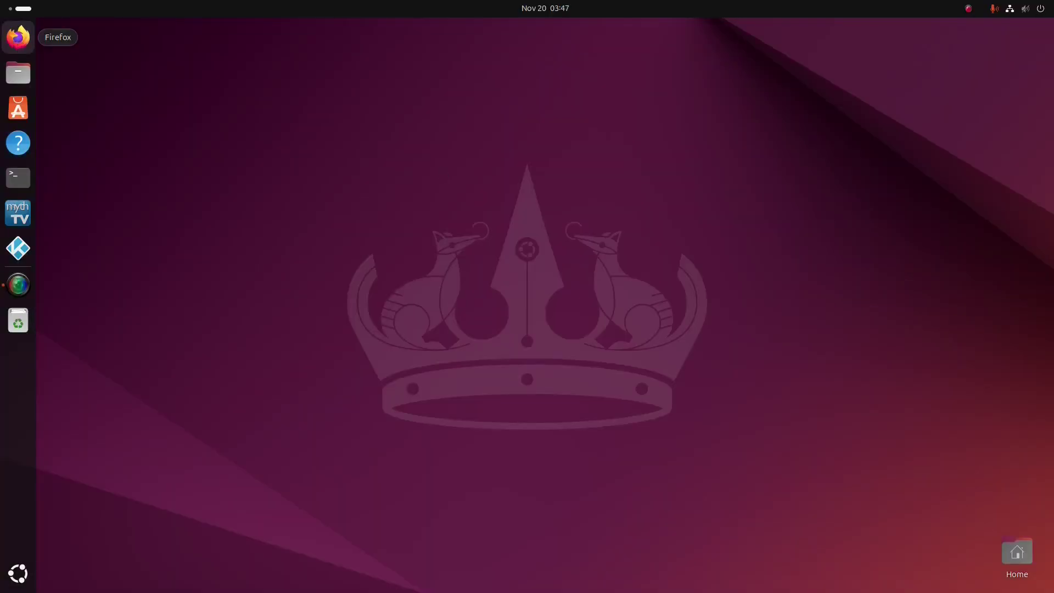
{"action": "left_click", "coordinate": [14, 44]}
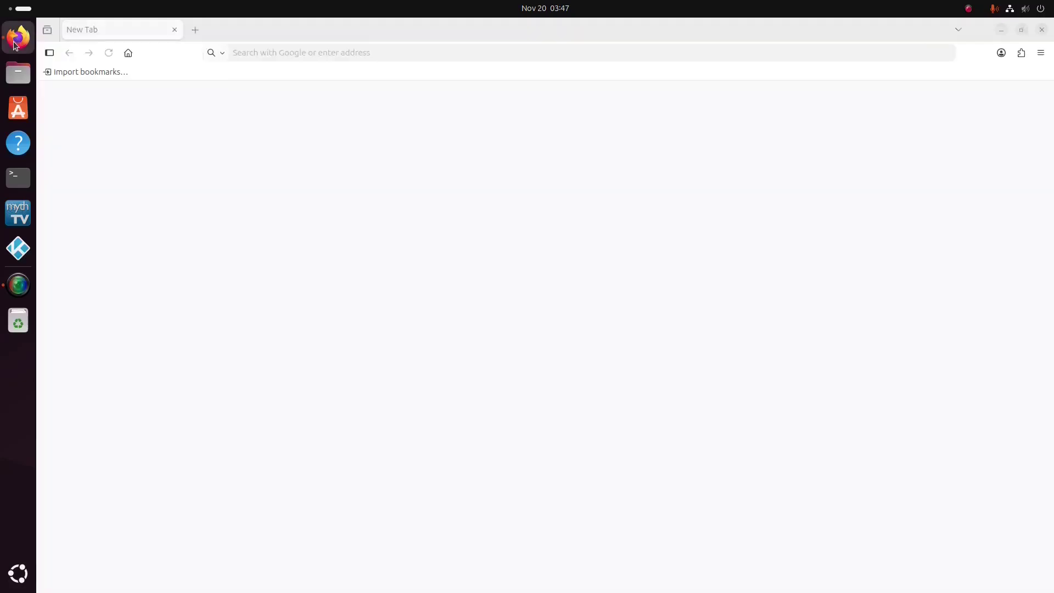
{"action": "left_click", "coordinate": [169, 72]}
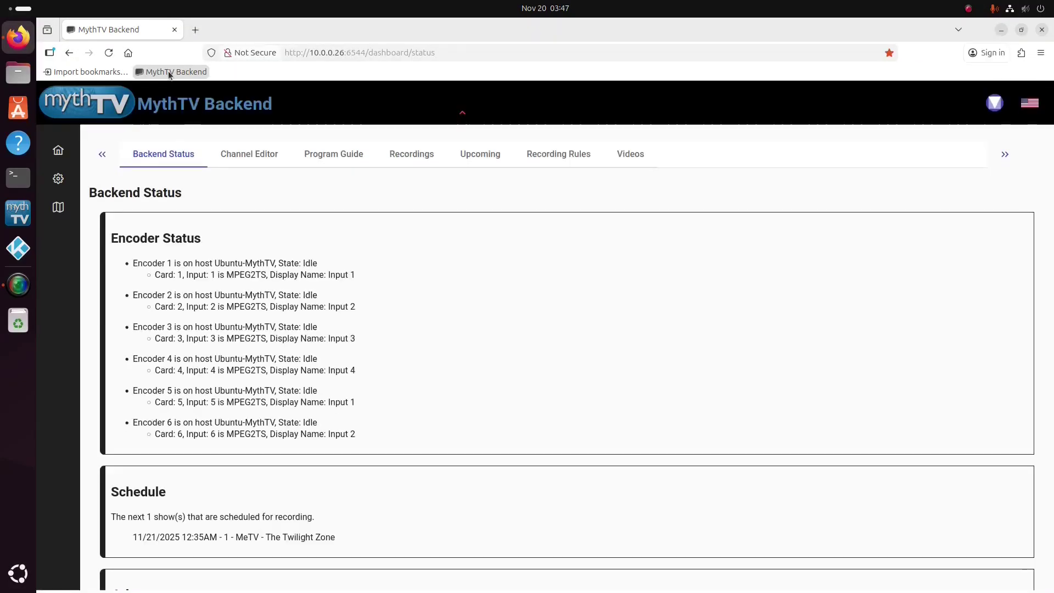
Inspect the Auntie Mame recording rule without changing it, and delete that rule.
{"action": "left_click", "coordinate": [540, 158]}
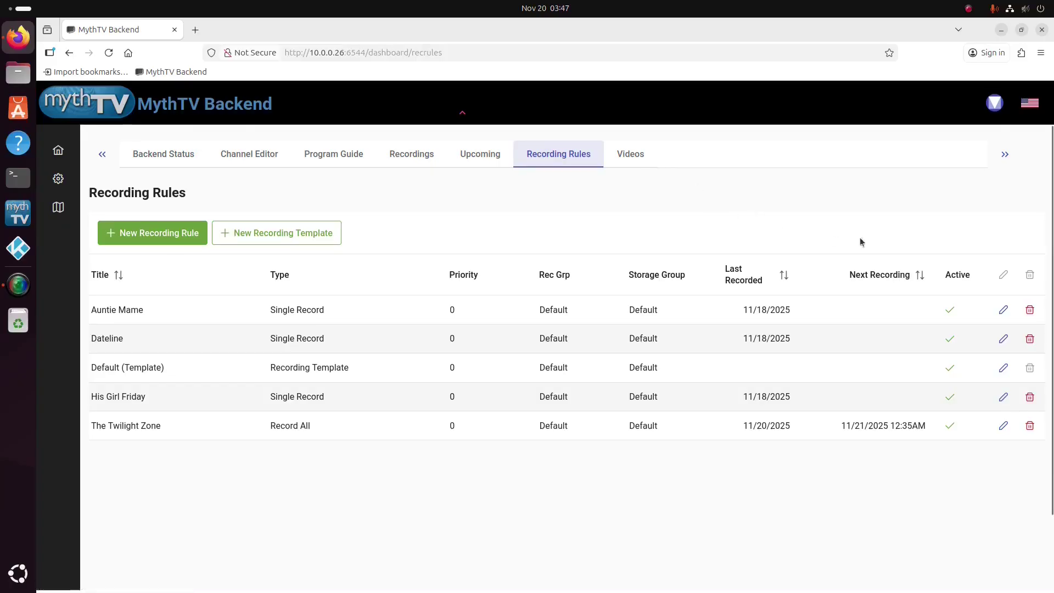
{"action": "left_click", "coordinate": [1002, 310]}
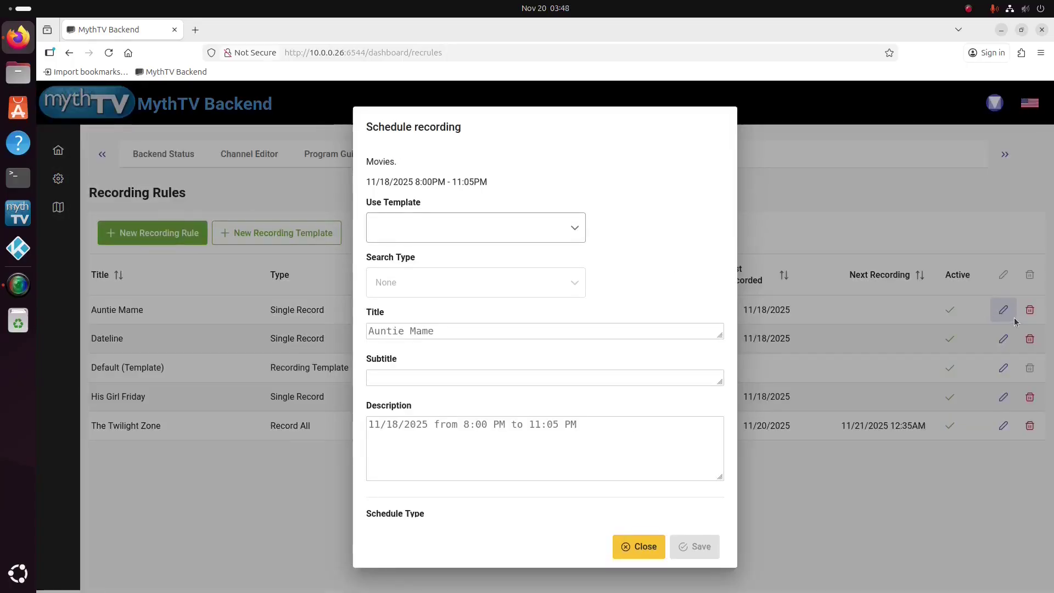
{"action": "left_click", "coordinate": [654, 546]}
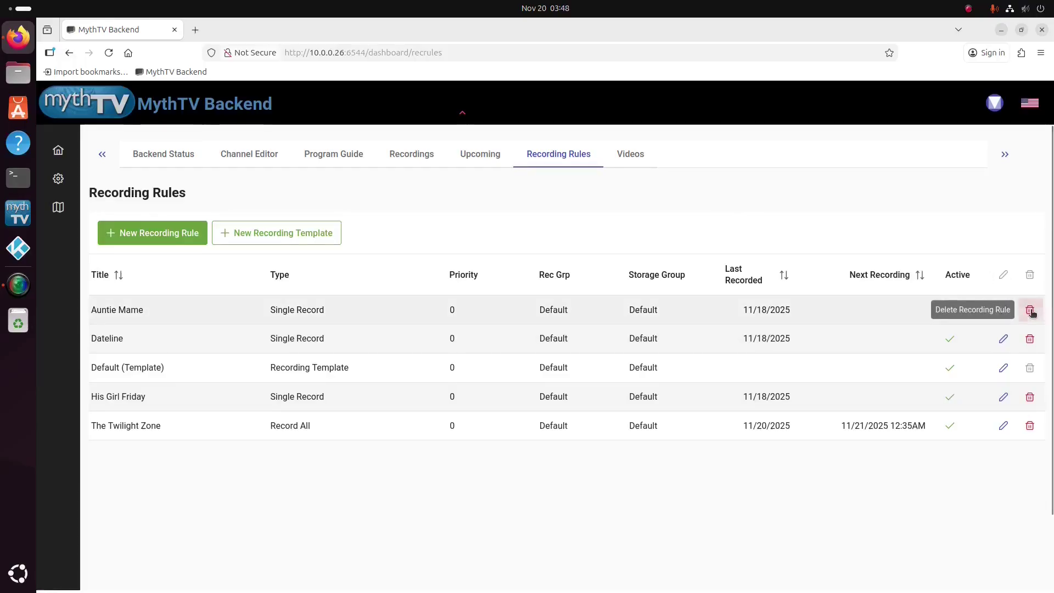
{"action": "left_click", "coordinate": [1030, 311]}
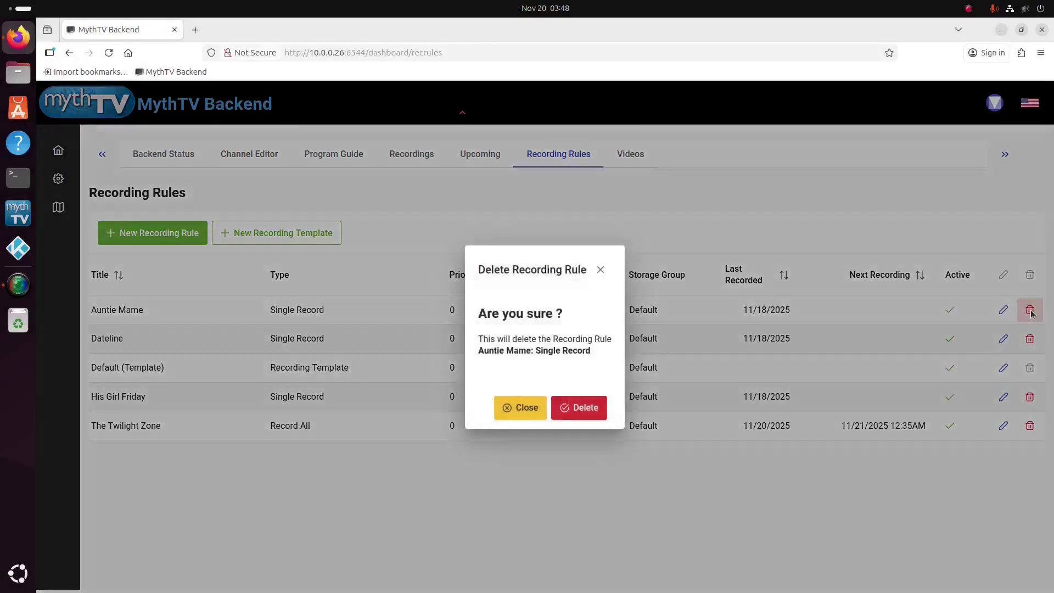
{"action": "left_click", "coordinate": [586, 407]}
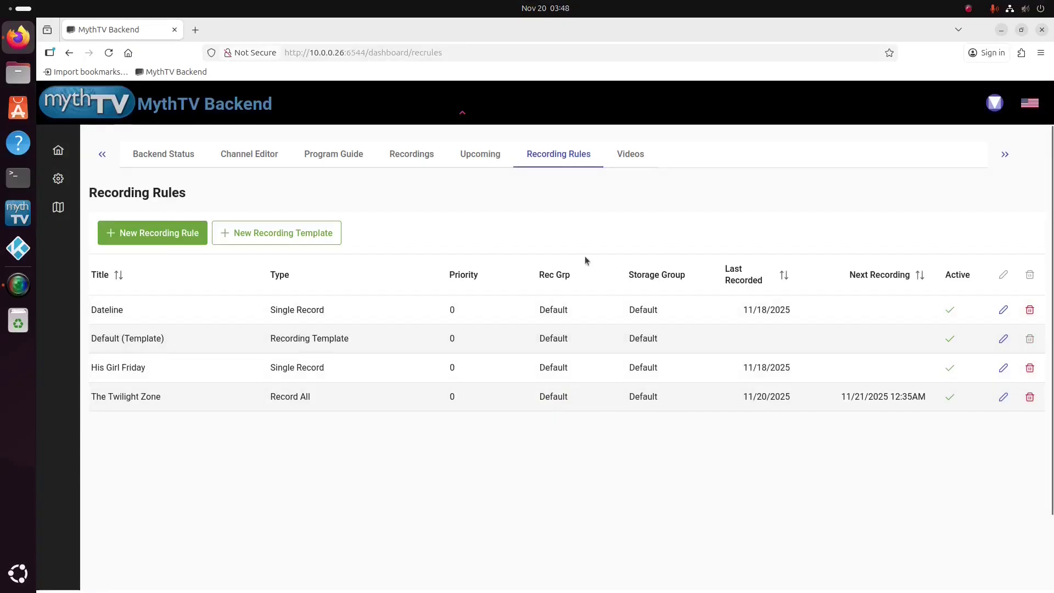
Examine the backend's program guide for channels that have no listings.
{"action": "left_click", "coordinate": [346, 159]}
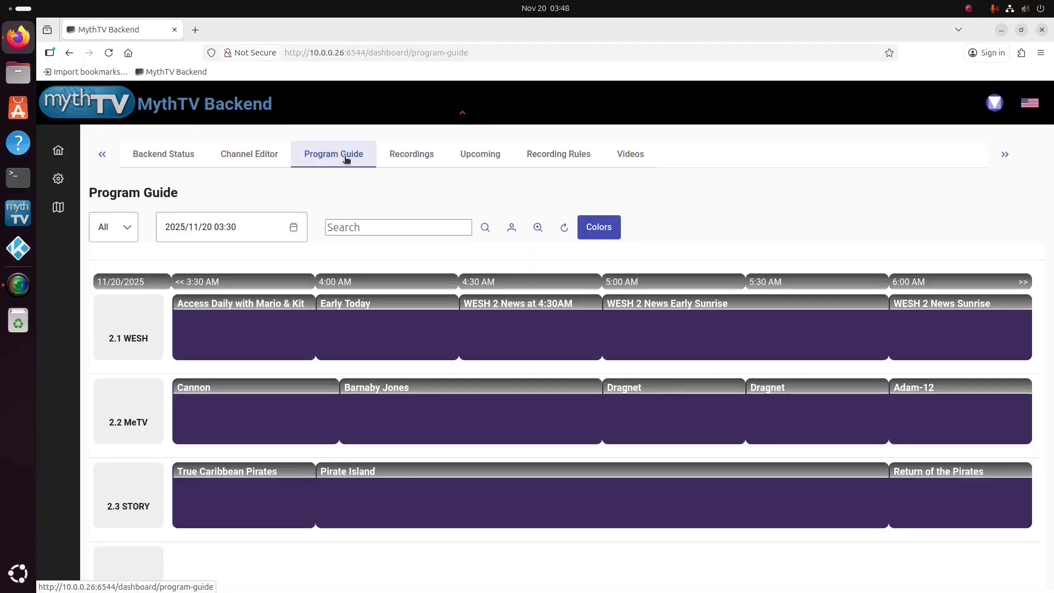
{"action": "mouse_move", "coordinate": [250, 413]}
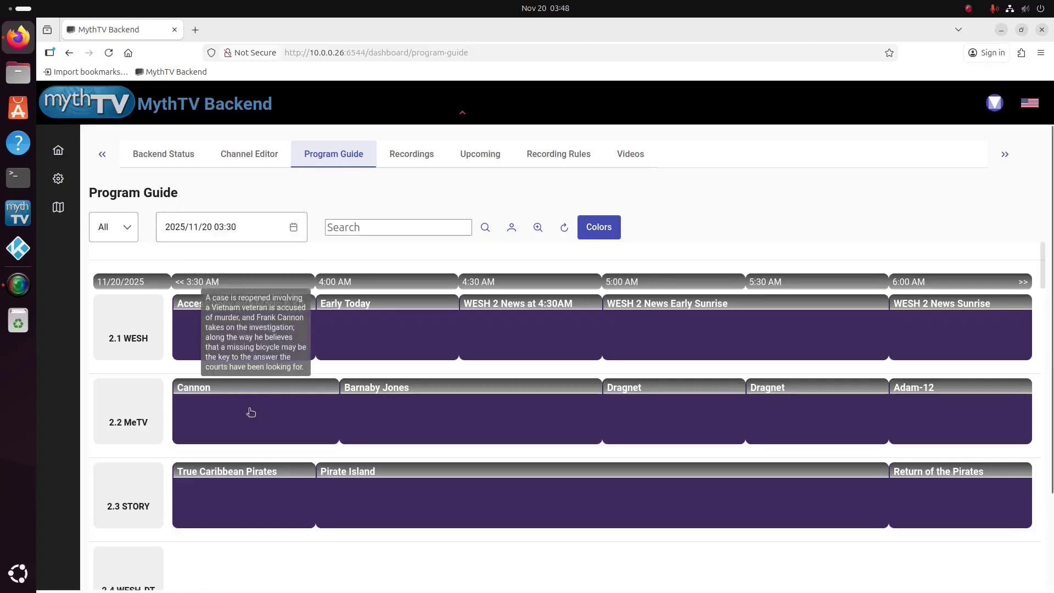
{"action": "scroll", "coordinate": [251, 415], "scroll_direction": "down", "scroll_amount": 5}
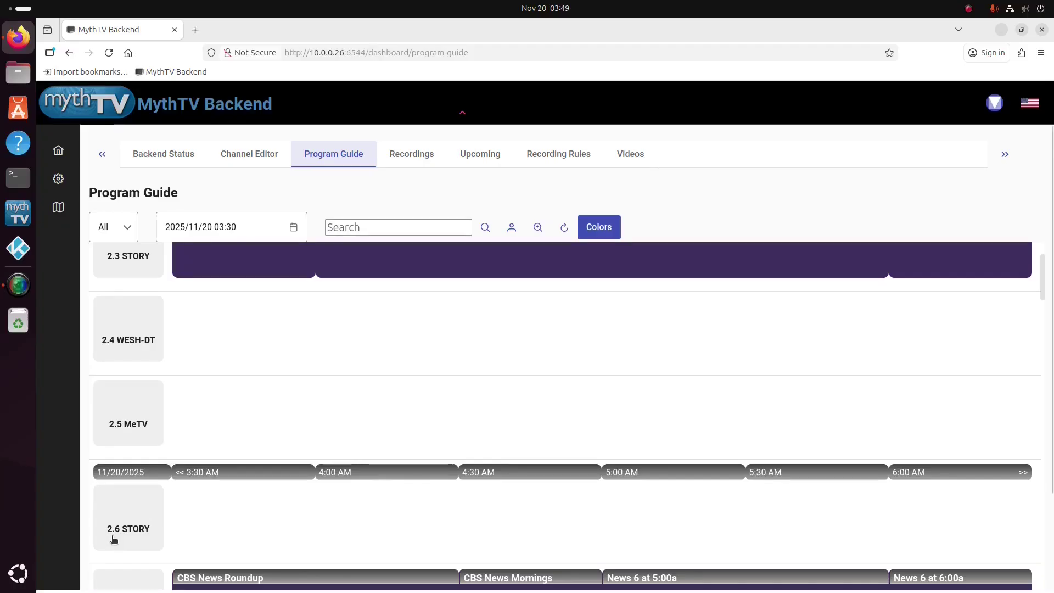
Set the visibility of channel 2.4 WESH-DT to Not Visible in the Channel Editor and save it.
{"action": "left_click", "coordinate": [243, 157]}
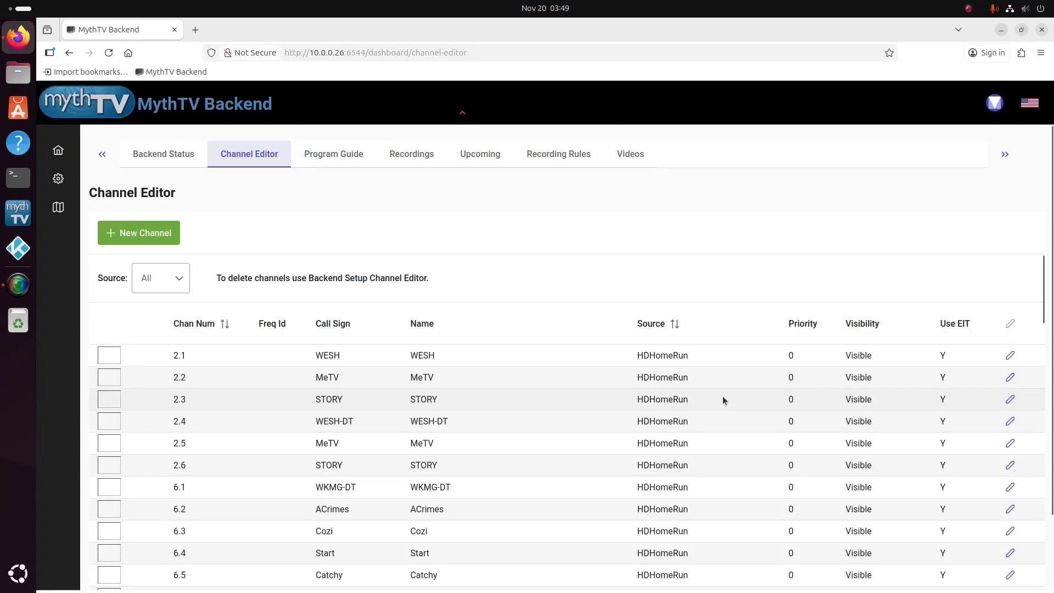
{"action": "left_click", "coordinate": [1009, 422]}
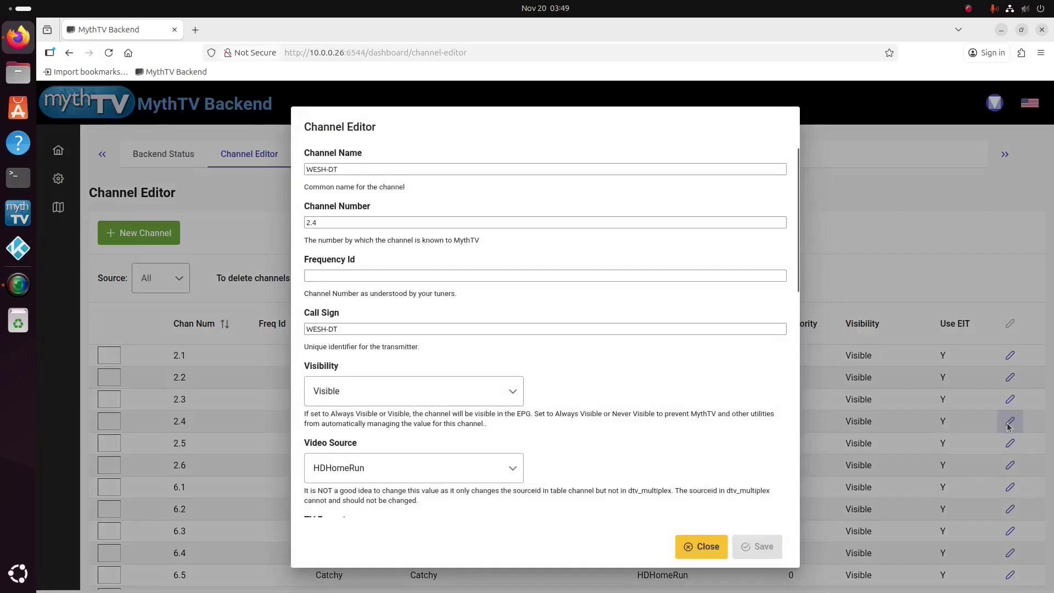
{"action": "left_click", "coordinate": [506, 396]}
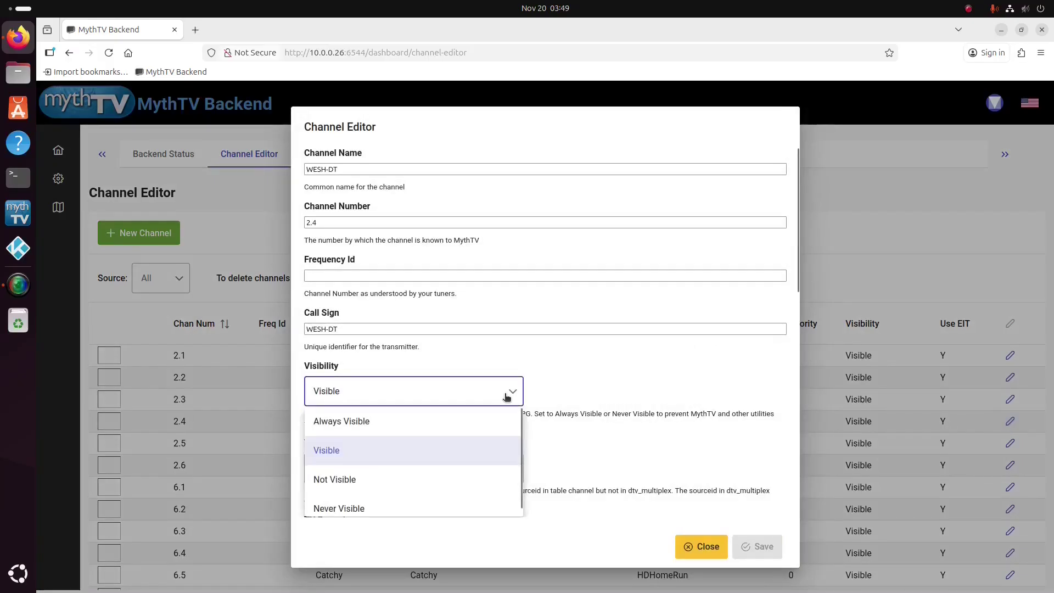
{"action": "left_click", "coordinate": [400, 479]}
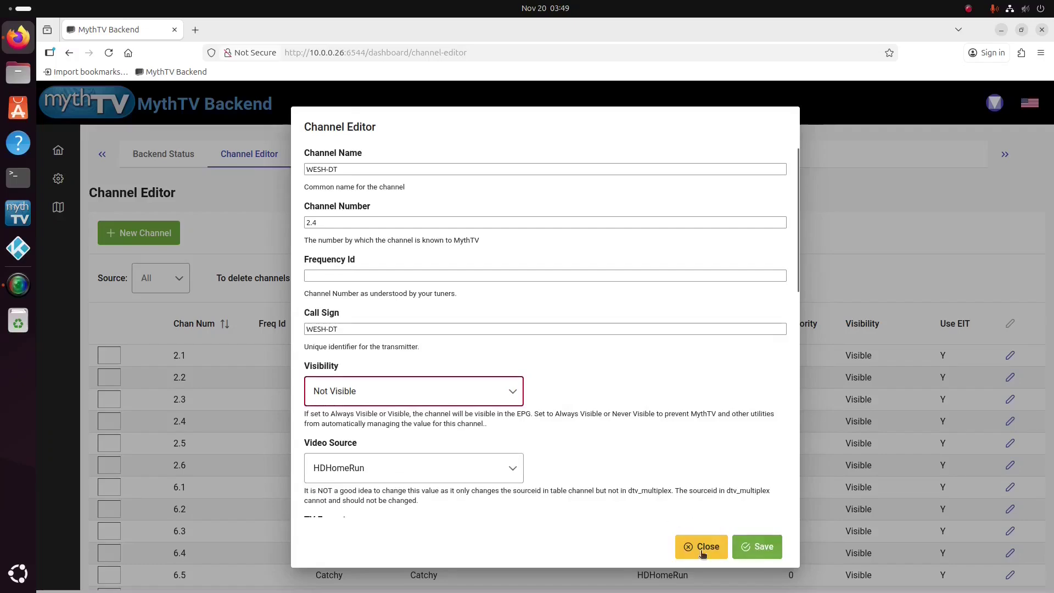
{"action": "left_click", "coordinate": [745, 548]}
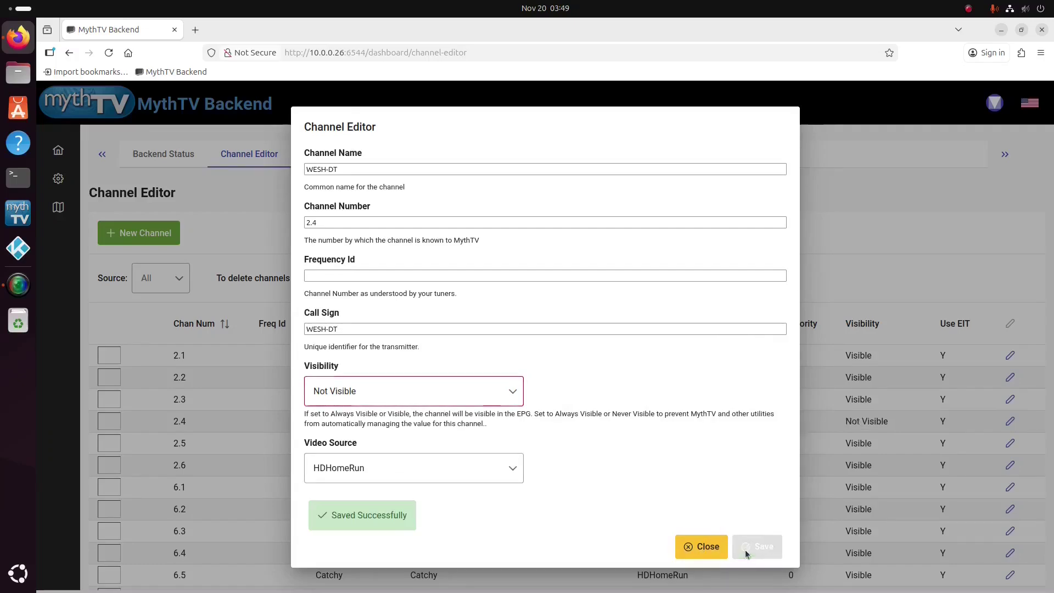
{"action": "left_click", "coordinate": [708, 547]}
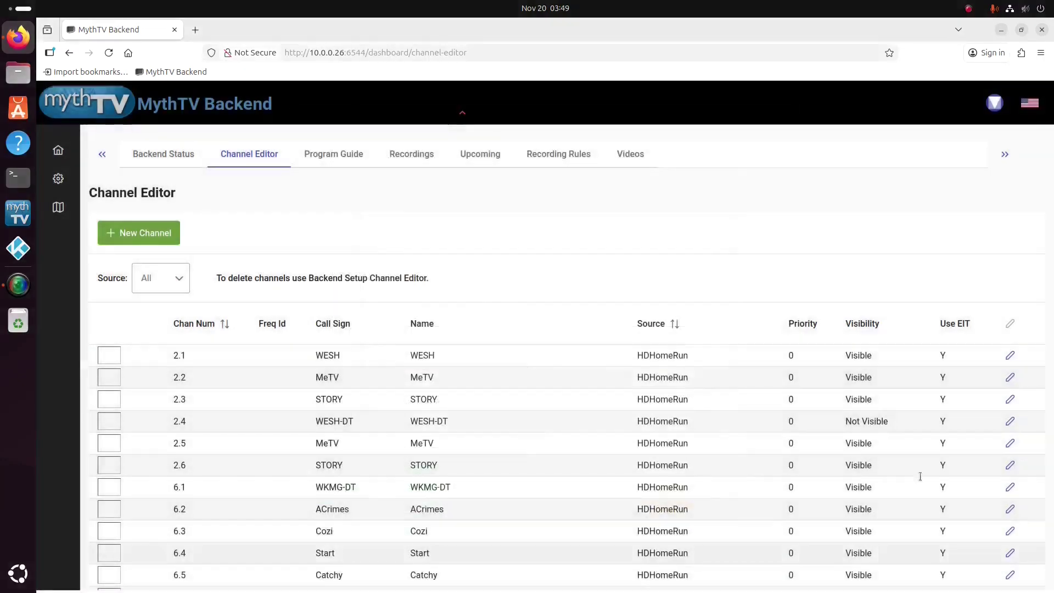
Set the visibility of channel 2.5 MeTV to Not Visible and save it.
{"action": "left_click", "coordinate": [1010, 444]}
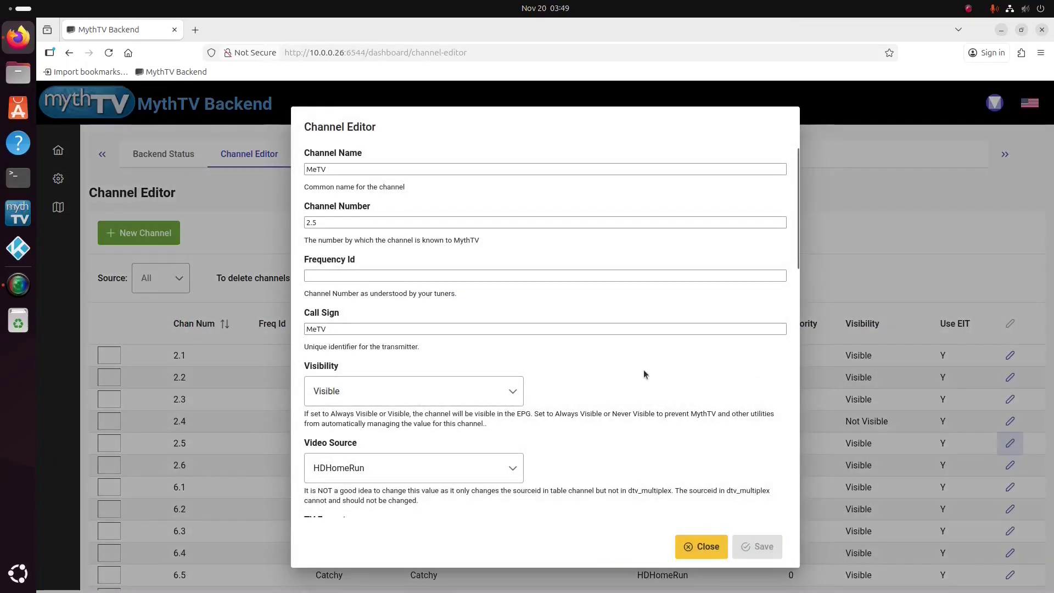
{"action": "left_click", "coordinate": [506, 392]}
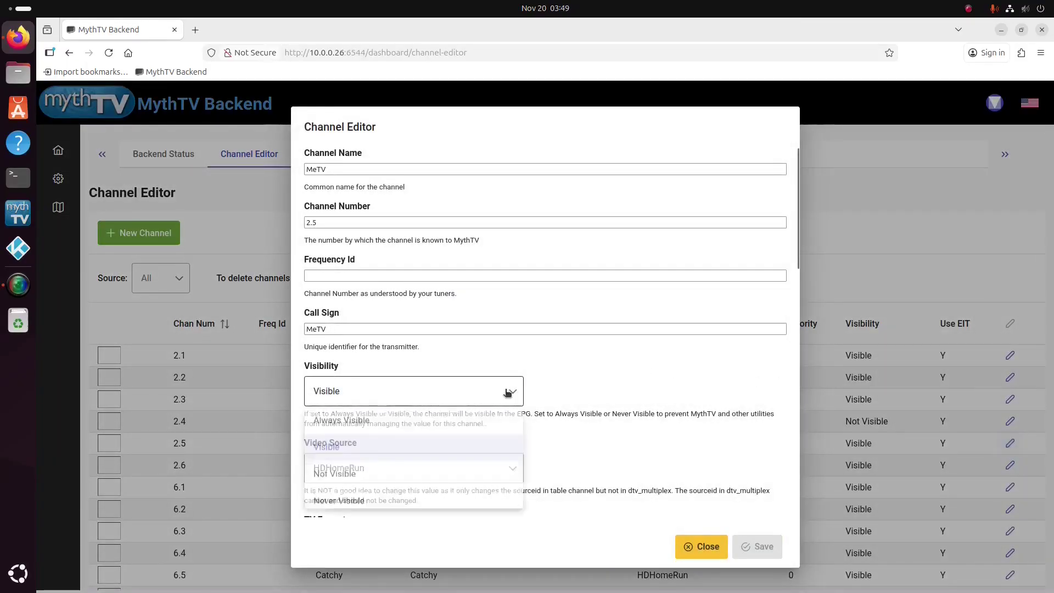
{"action": "left_click", "coordinate": [380, 480]}
{"action": "left_click", "coordinate": [749, 548]}
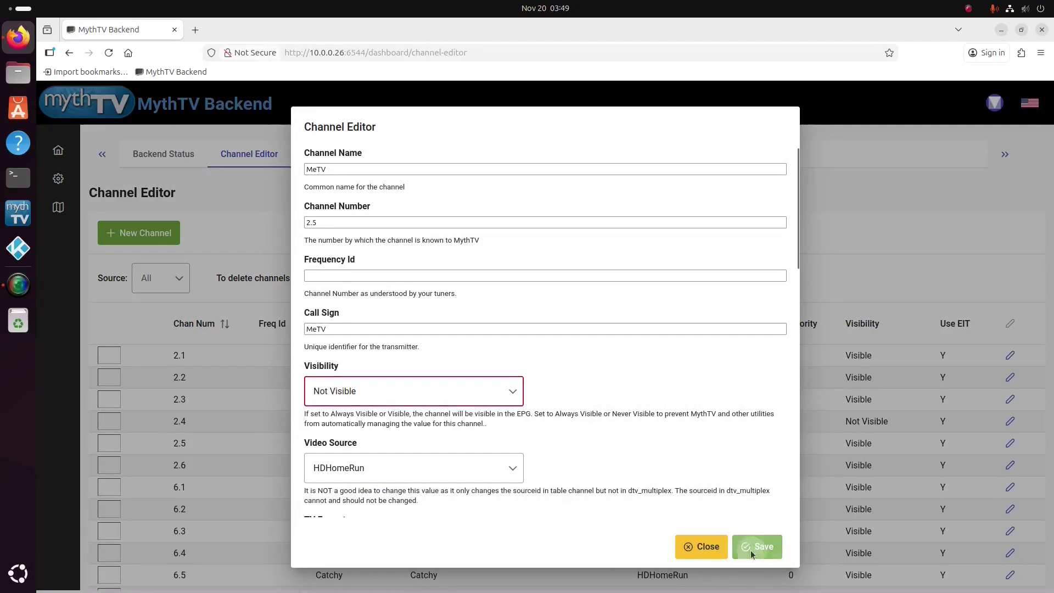
{"action": "left_click", "coordinate": [707, 547]}
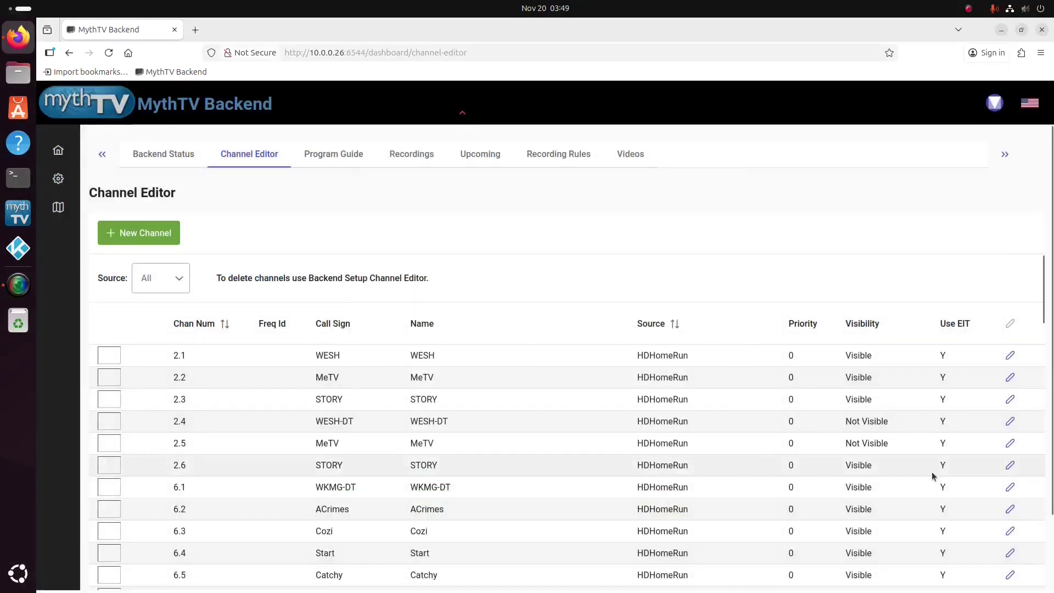
Set the visibility of channel 2.6 STORY to Not Visible and save it.
{"action": "left_click", "coordinate": [1012, 466]}
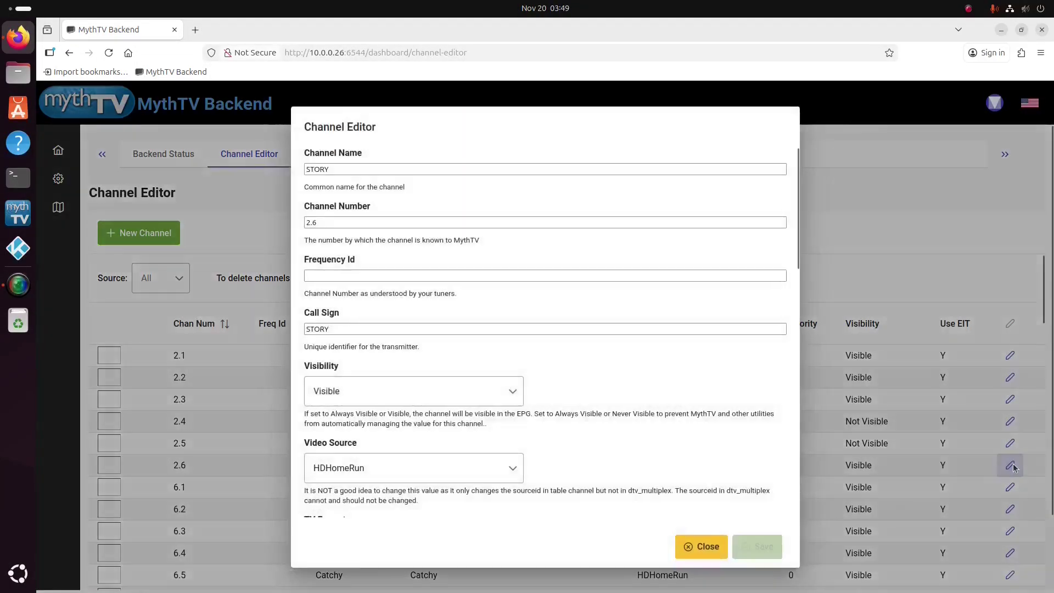
{"action": "left_click", "coordinate": [512, 391]}
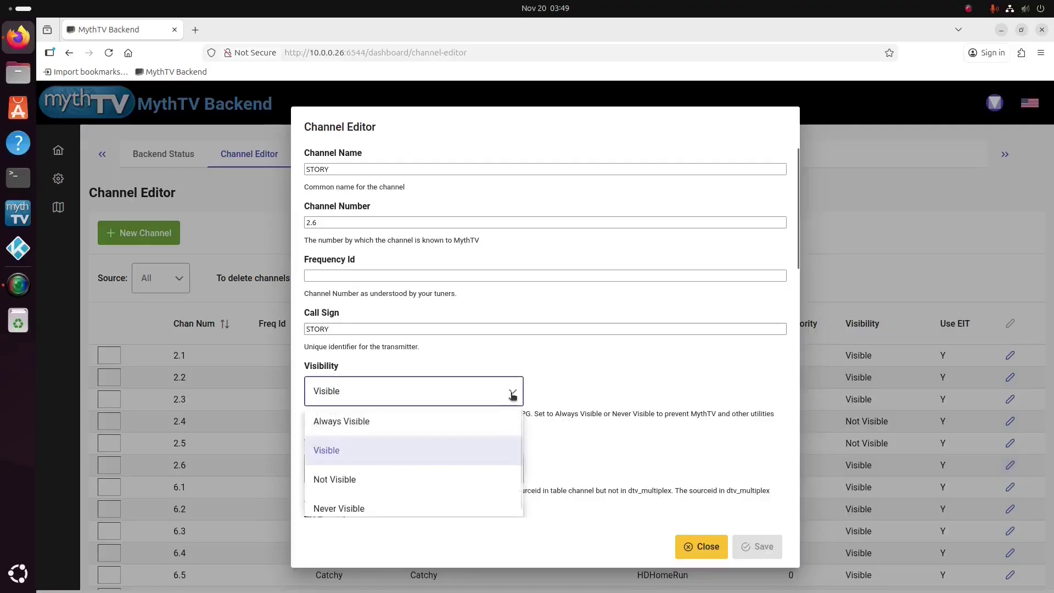
{"action": "left_click", "coordinate": [438, 481]}
{"action": "left_click", "coordinate": [763, 546]}
{"action": "left_click", "coordinate": [707, 546]}
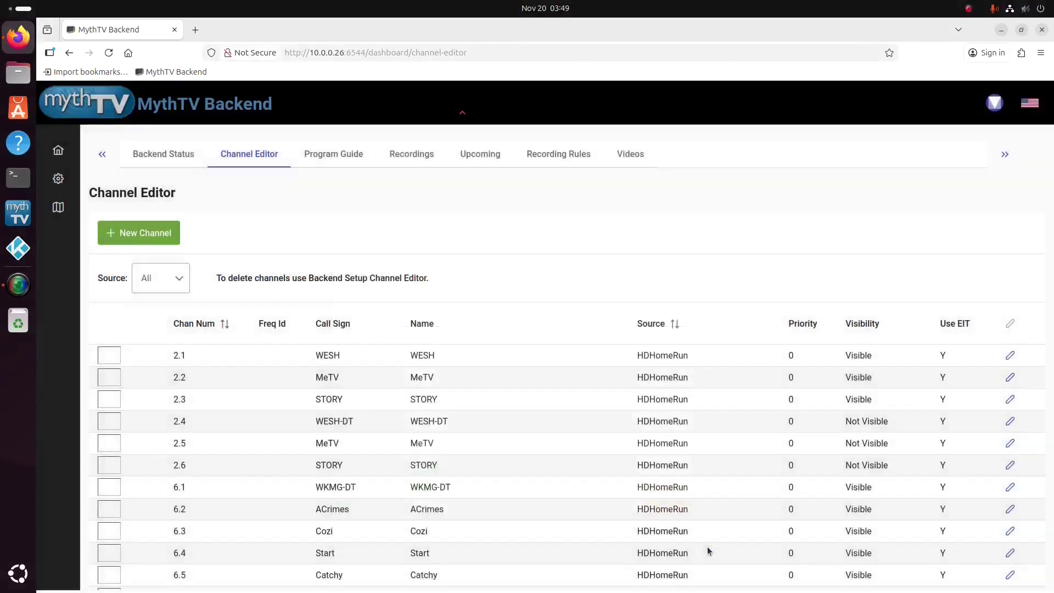
Check the program guide's channel rows following 2.3 STORY.
{"action": "left_click", "coordinate": [354, 160]}
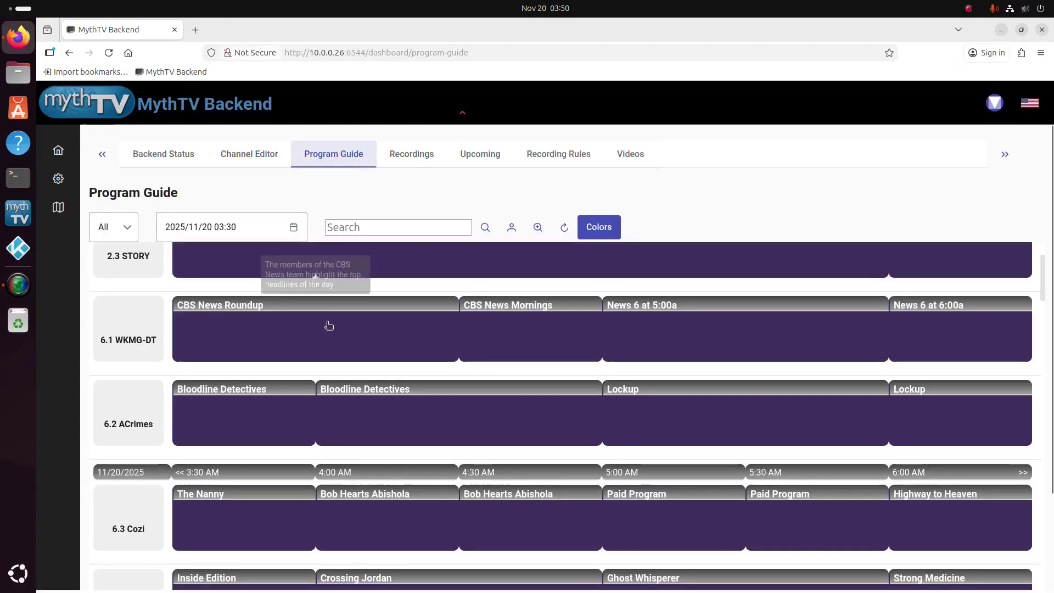
{"action": "scroll", "coordinate": [329, 323], "scroll_direction": "up", "scroll_amount": 5}
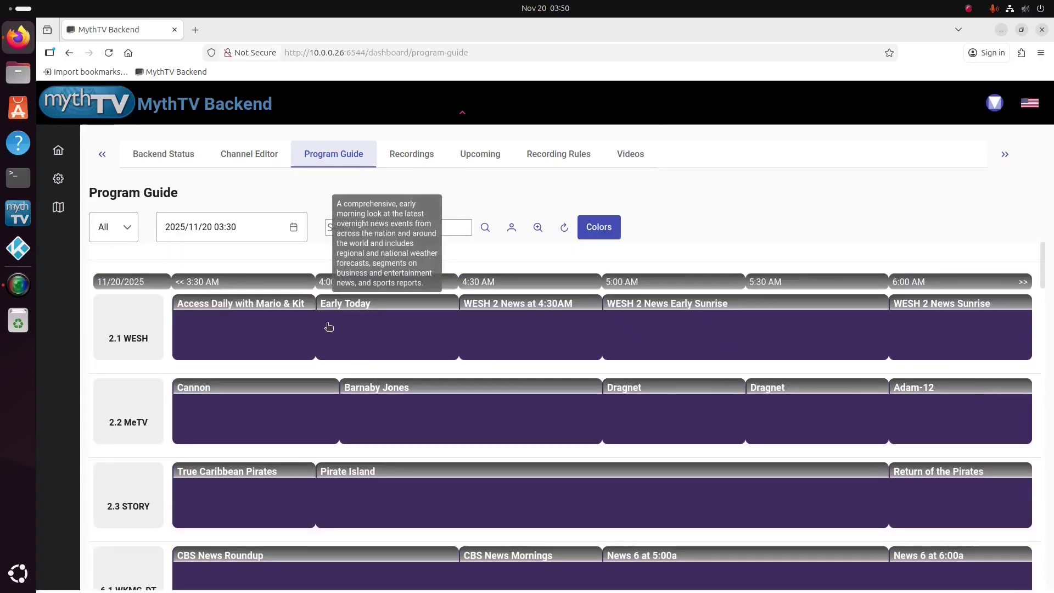
{"action": "scroll", "coordinate": [329, 327], "scroll_direction": "down", "scroll_amount": 5}
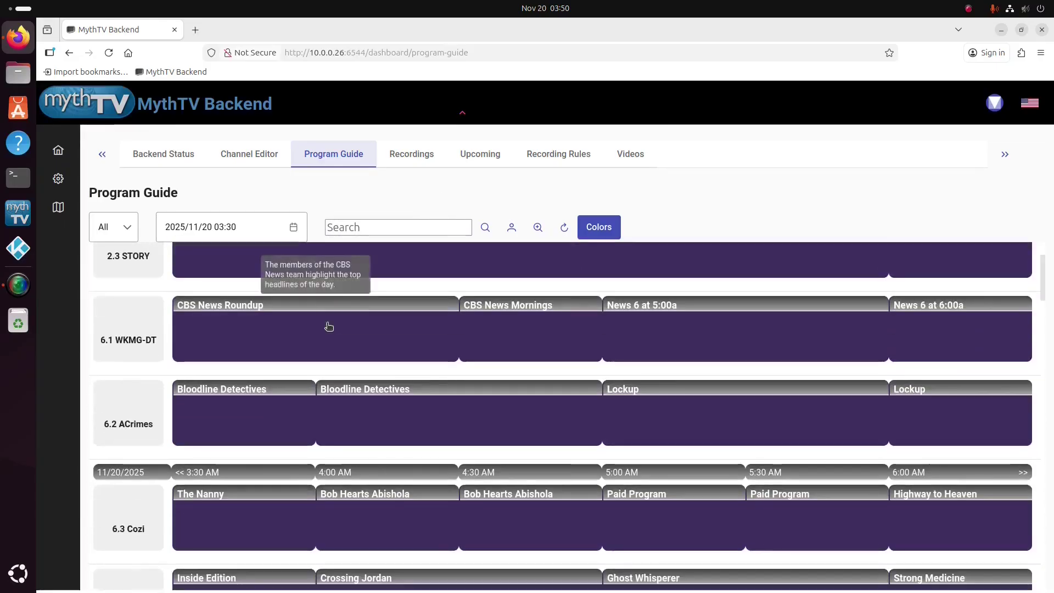
{"action": "scroll", "coordinate": [329, 327], "scroll_direction": "up", "scroll_amount": 5}
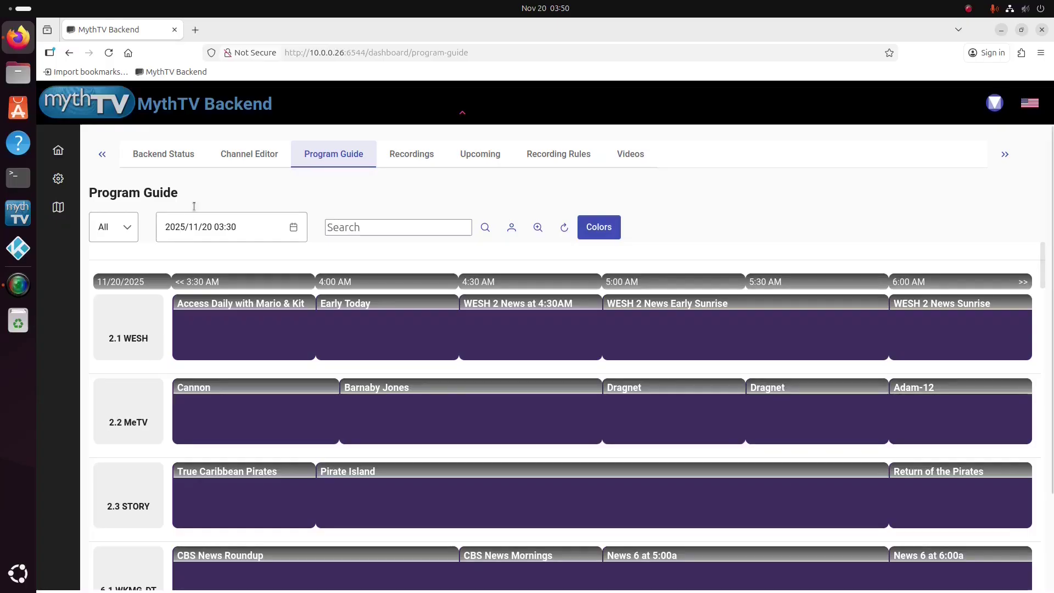
Change the name of channel 2.1 to WESH (NBC) in the Channel Editor, save it, and return to the program guide.
{"action": "left_click", "coordinate": [245, 159]}
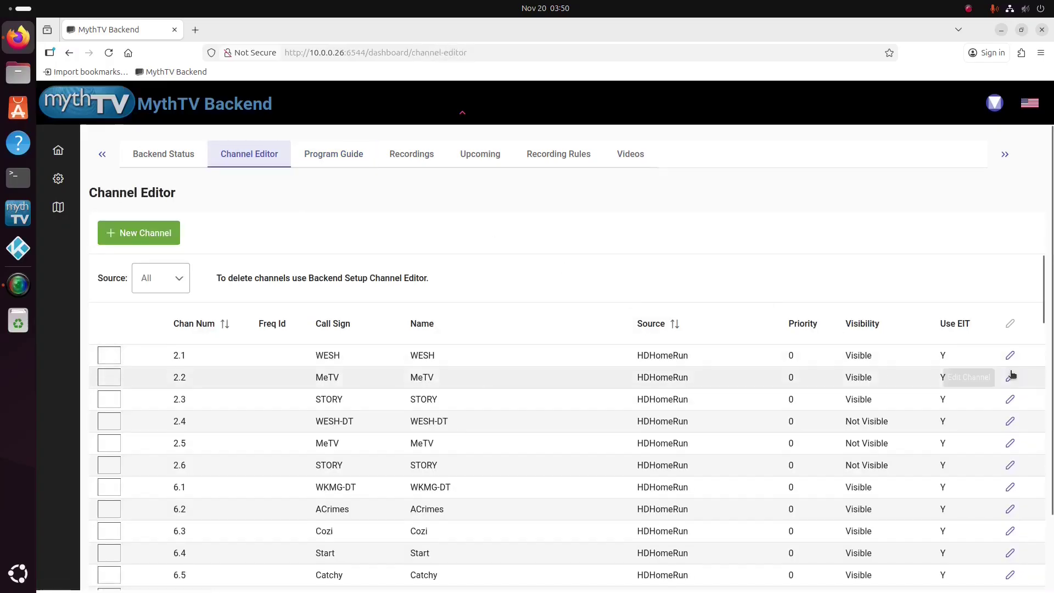
{"action": "left_click", "coordinate": [1010, 356]}
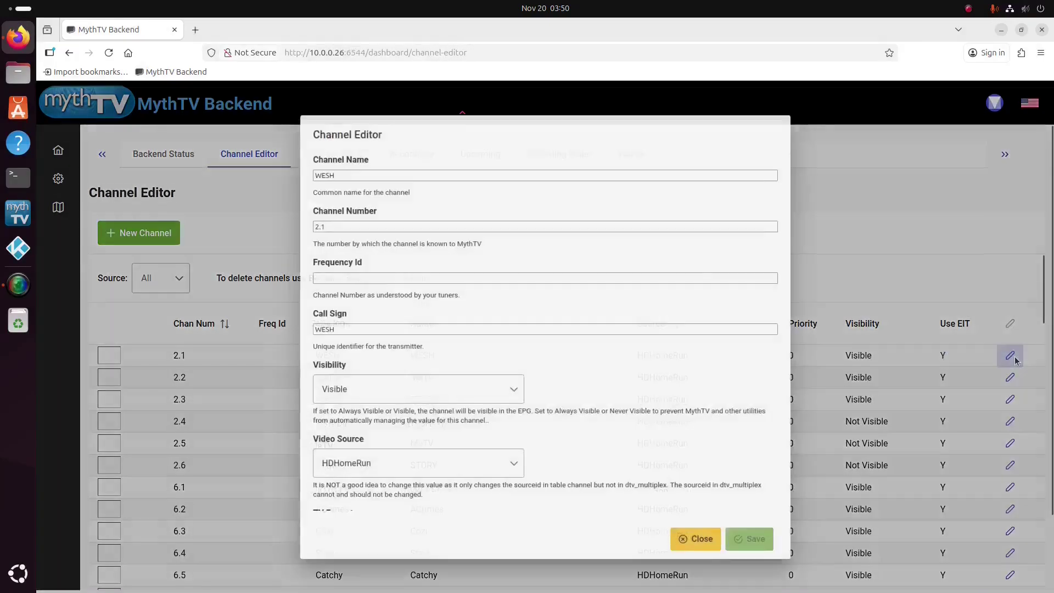
{"action": "left_click", "coordinate": [484, 169]}
{"action": "type", "text": "(NBC"}
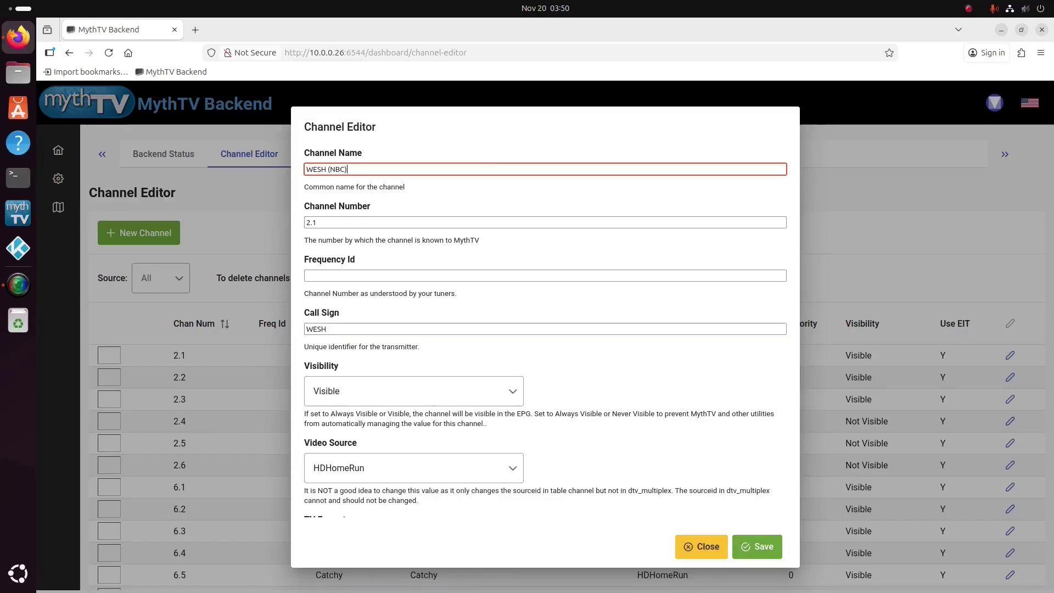
{"action": "left_click", "coordinate": [747, 543]}
{"action": "left_click", "coordinate": [706, 547]}
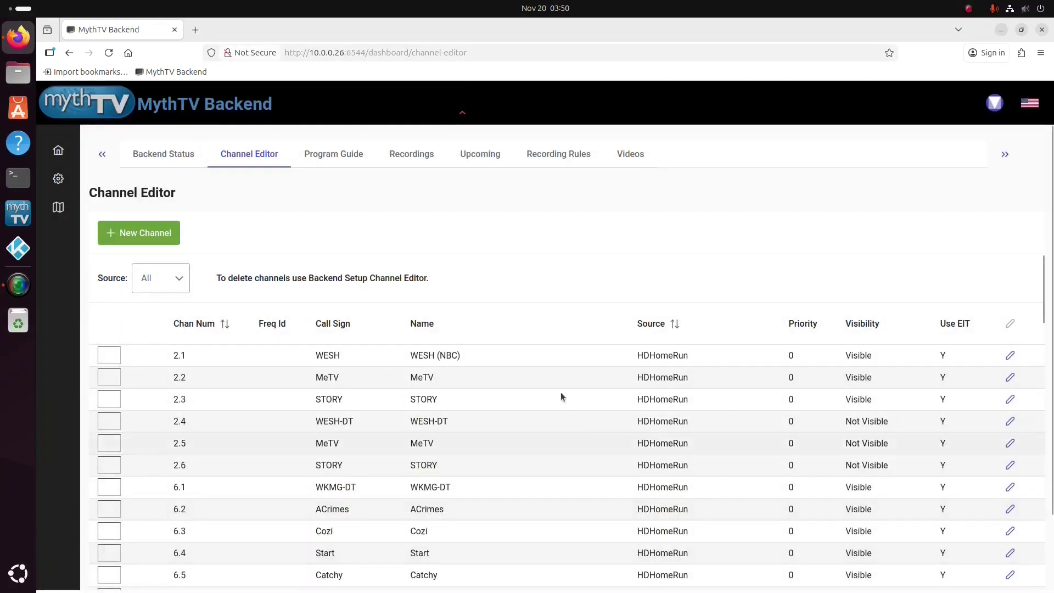
{"action": "left_click", "coordinate": [307, 157]}
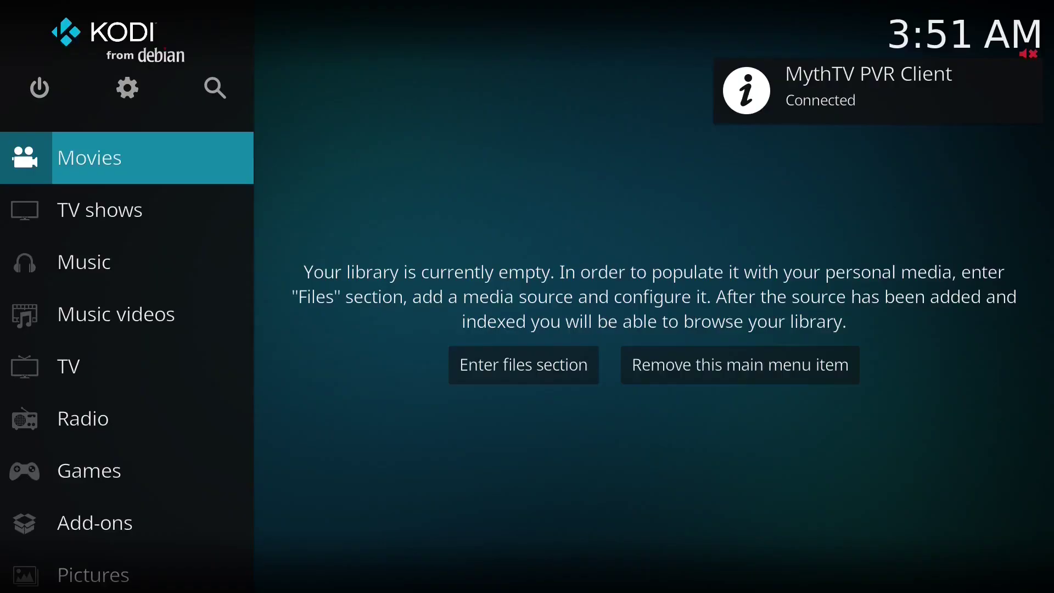
Switch to Kodi and open the TV guide to check the channel names and order.
{"action": "key", "text": "Down"}
{"action": "key", "text": "Down"}
{"action": "key", "text": "Down"}
{"action": "key", "text": "Down"}
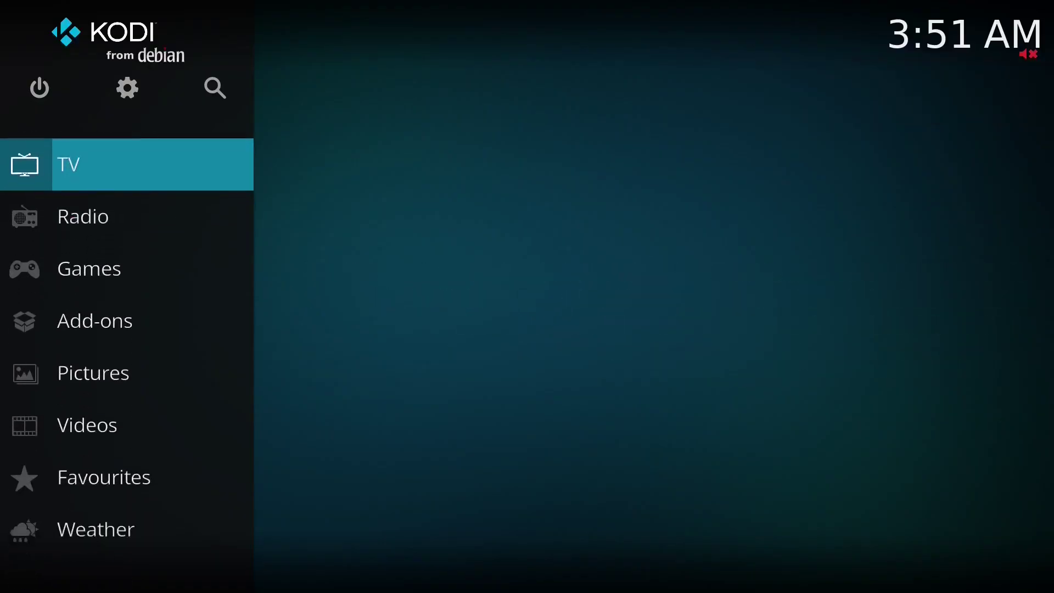
{"action": "key", "text": "Right"}
{"action": "key", "text": "Return"}
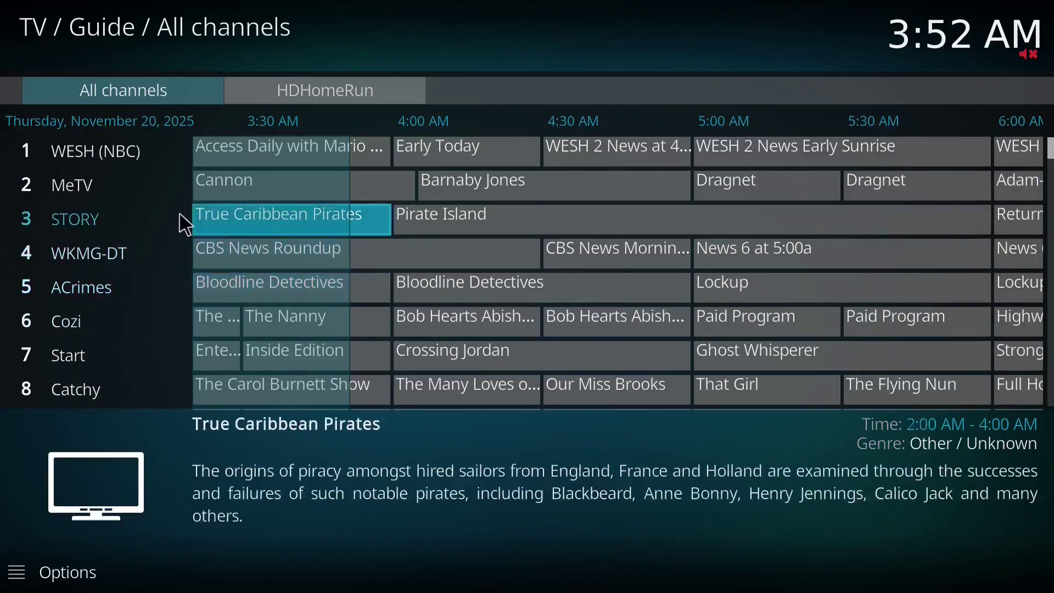
Leave the TV guide and exit Kodi to return to the MythTV web backend.
{"action": "key", "text": "Escape"}
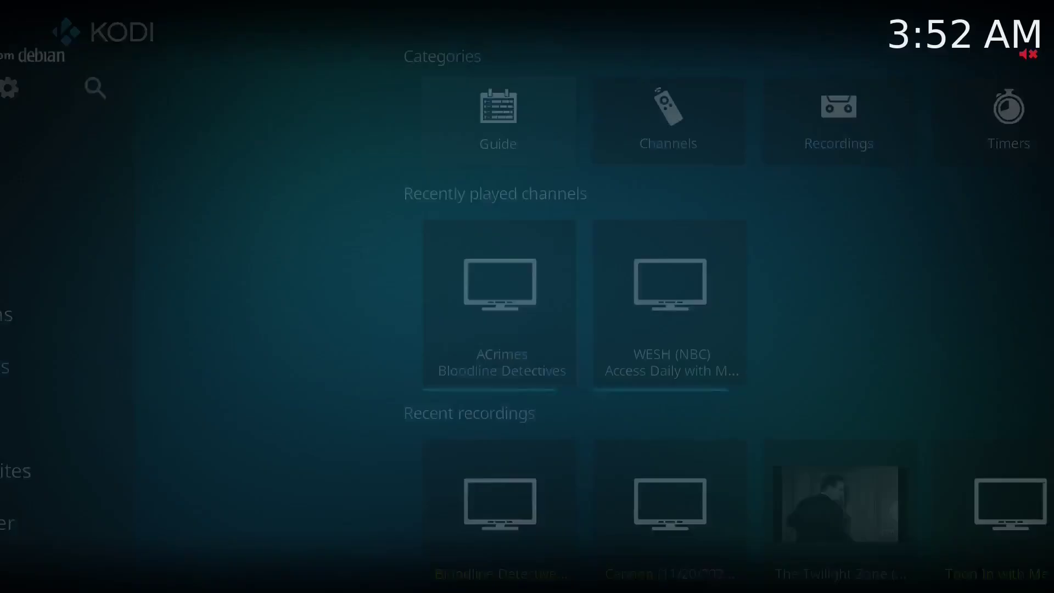
{"action": "left_click", "coordinate": [32, 95]}
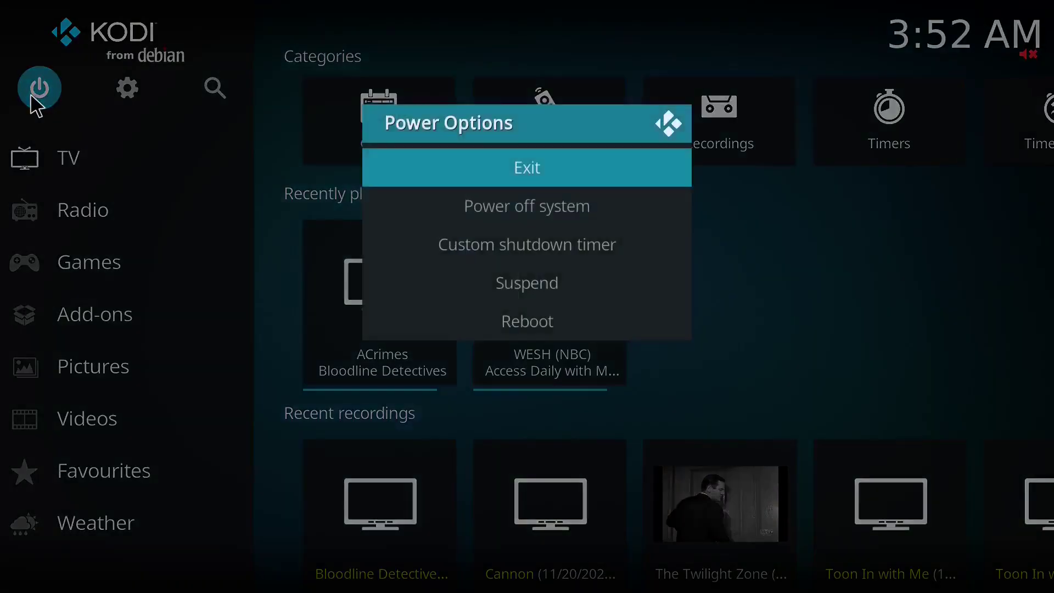
{"action": "left_click", "coordinate": [432, 182]}
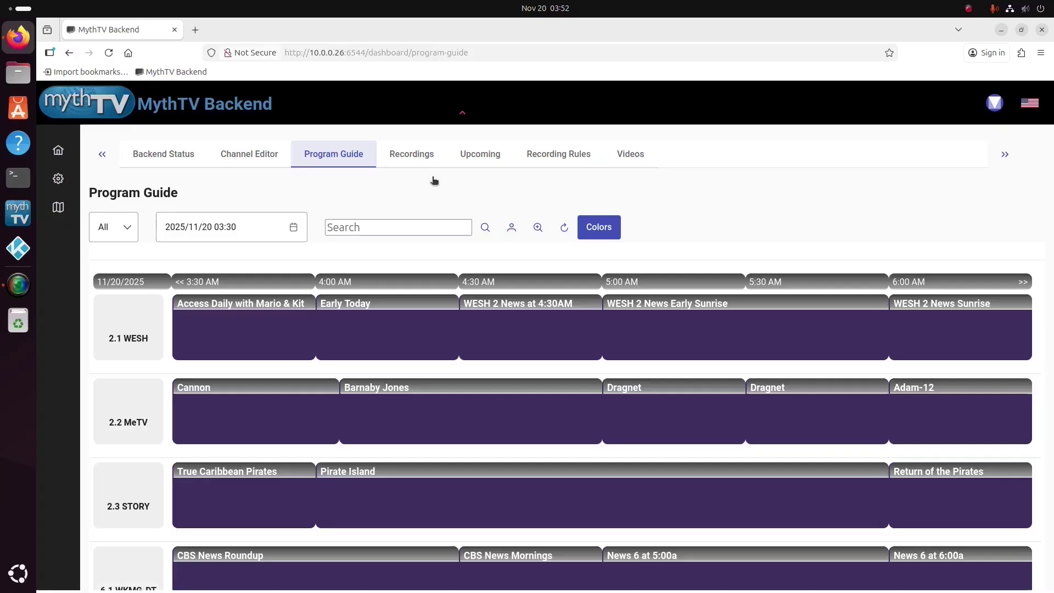
In the Recordings list, check the second American Restoration entry's warning marker and download the first American Restoration recording.
{"action": "left_click", "coordinate": [421, 158]}
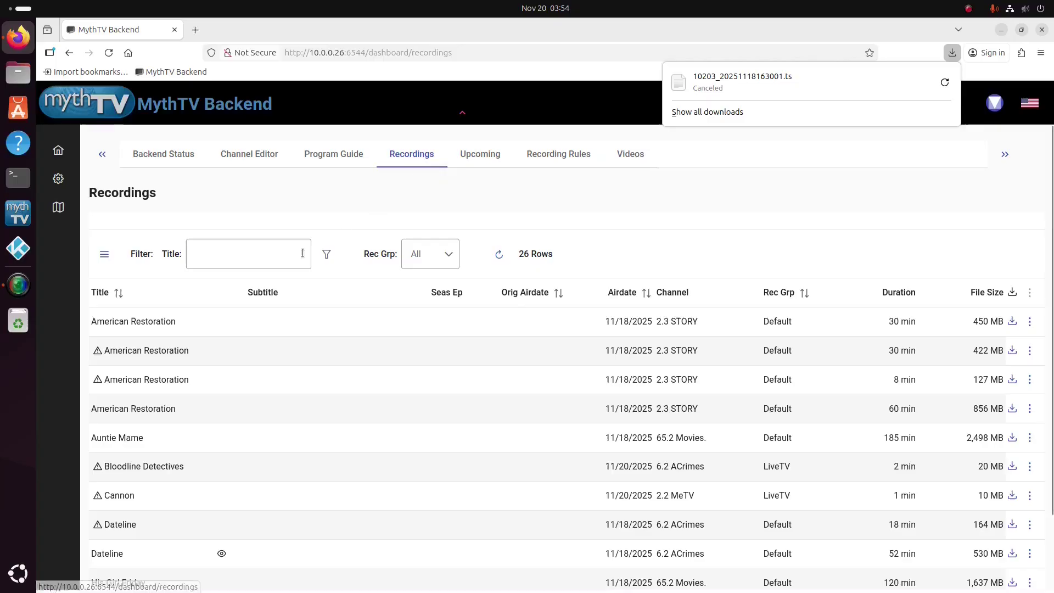
{"action": "mouse_move", "coordinate": [100, 354]}
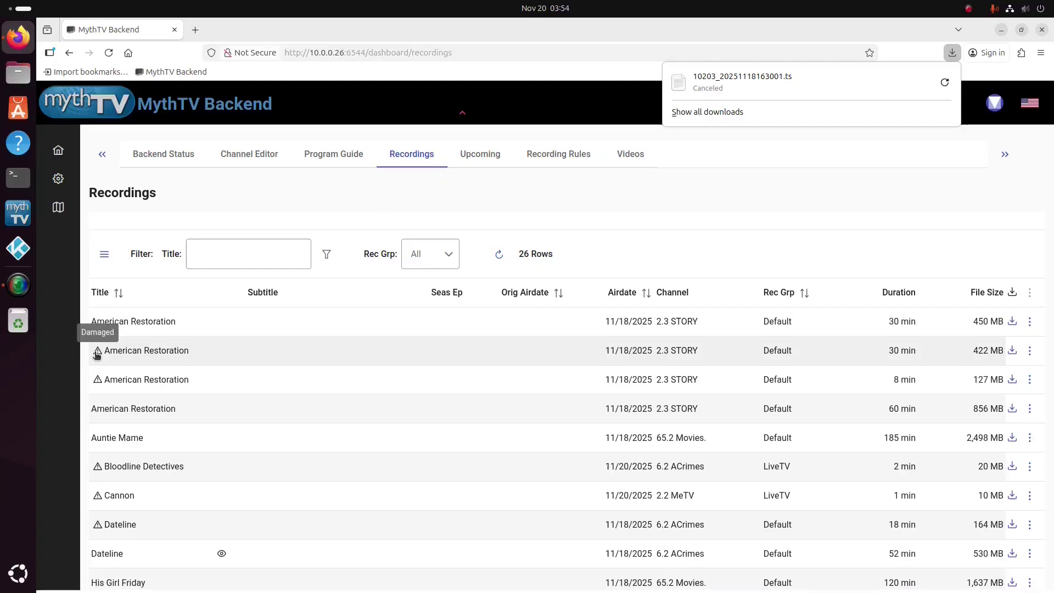
{"action": "left_click", "coordinate": [97, 354]}
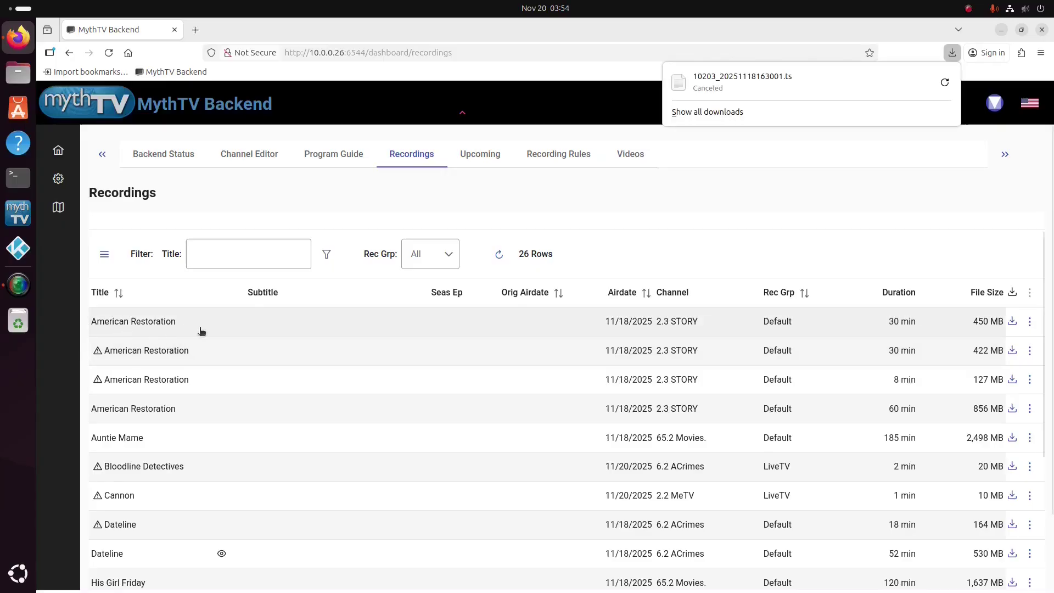
{"action": "left_click", "coordinate": [1011, 323]}
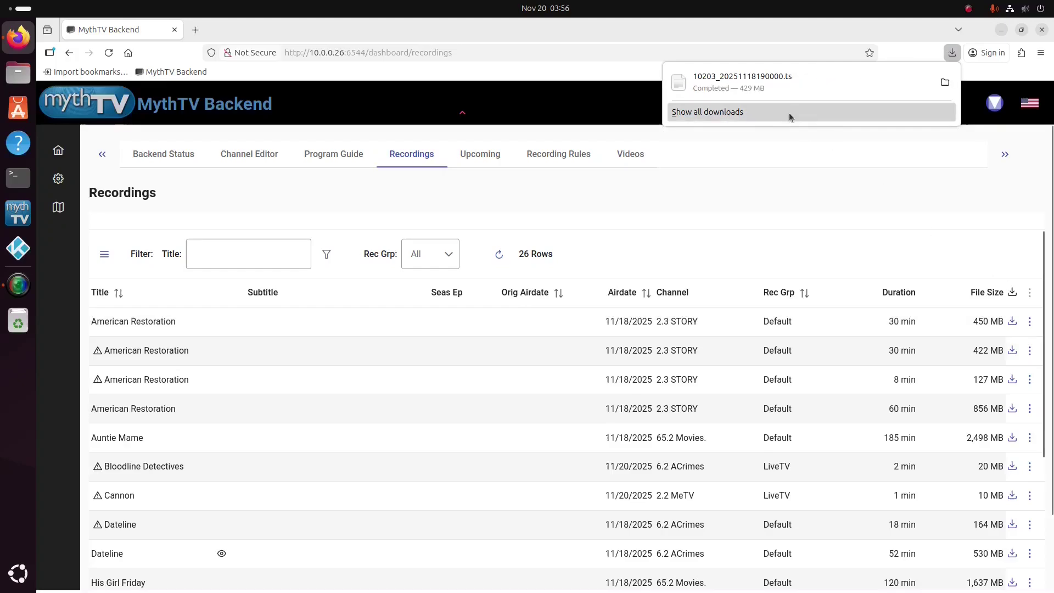
Switch to Files and open 10203_20251118190000.ts from the Downloads folder with VLC media player.
{"action": "left_click", "coordinate": [14, 74]}
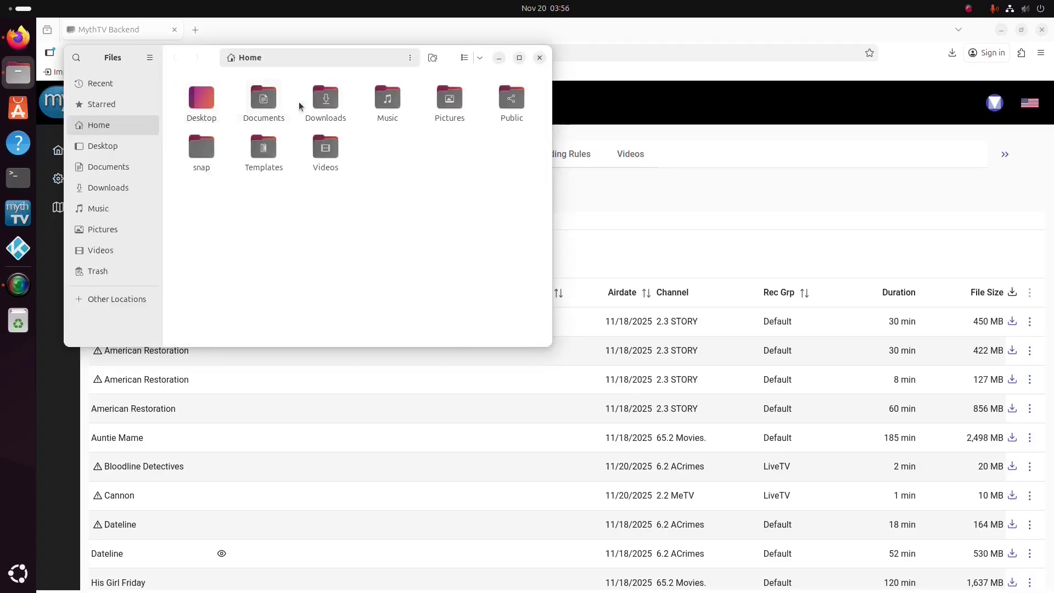
{"action": "double_click", "coordinate": [333, 99]}
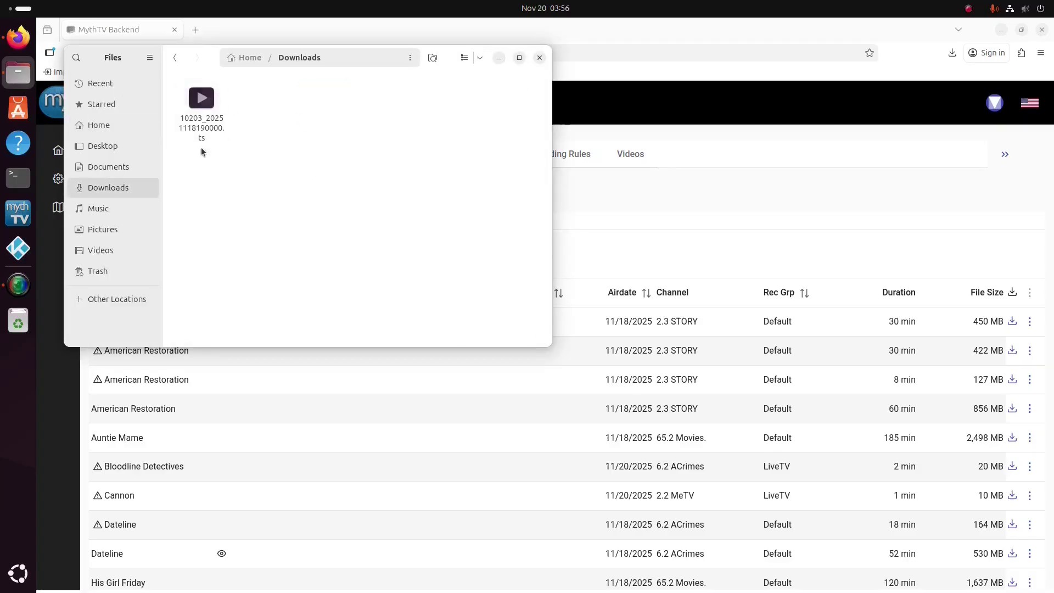
{"action": "right_click", "coordinate": [203, 116]}
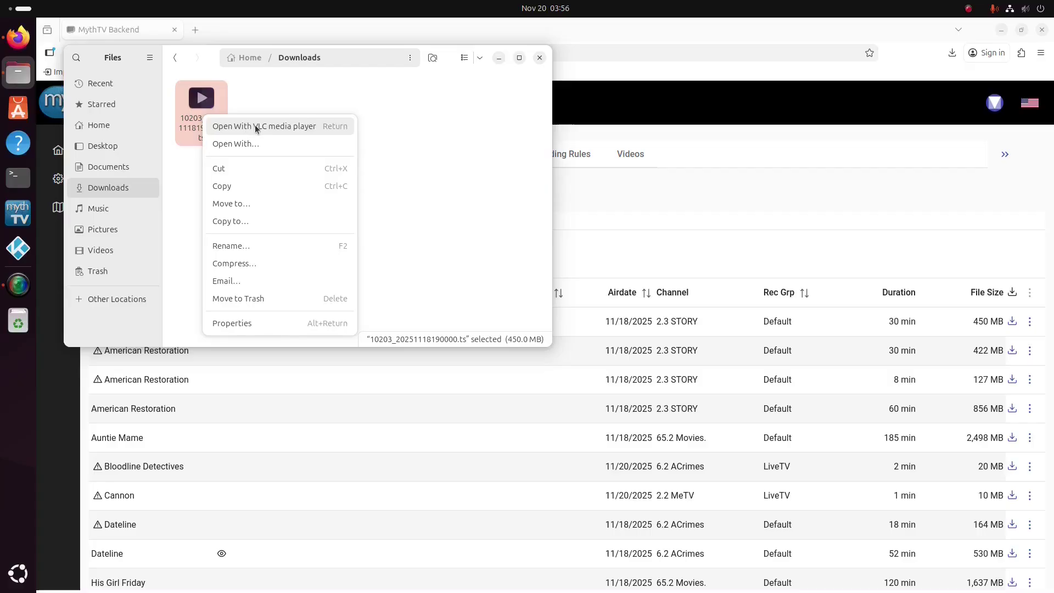
{"action": "left_click", "coordinate": [255, 126]}
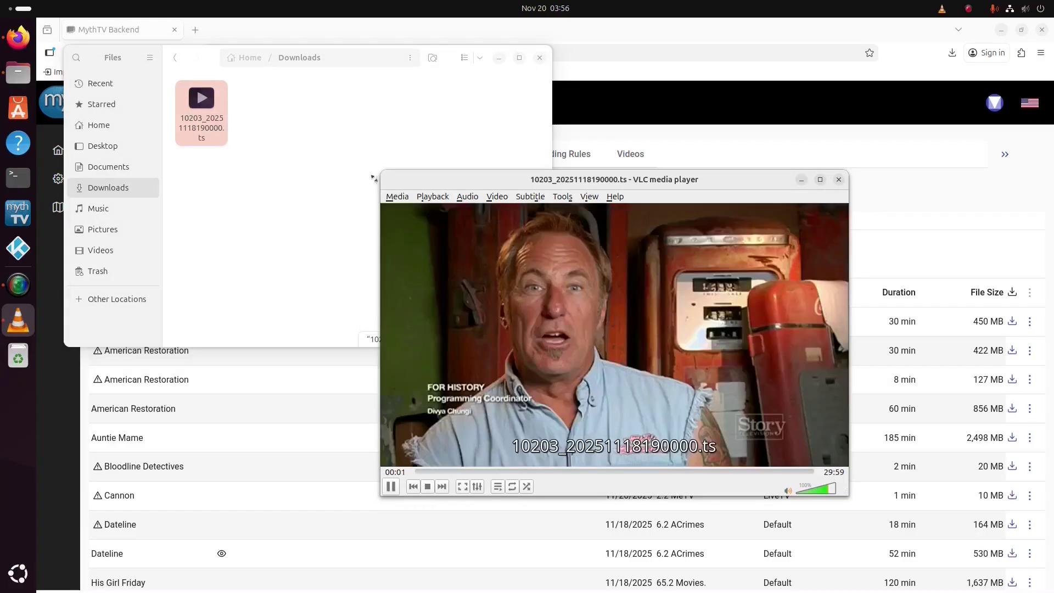
Look at VLC's media commands, including Convert / Save, and close the player.
{"action": "left_click", "coordinate": [397, 198]}
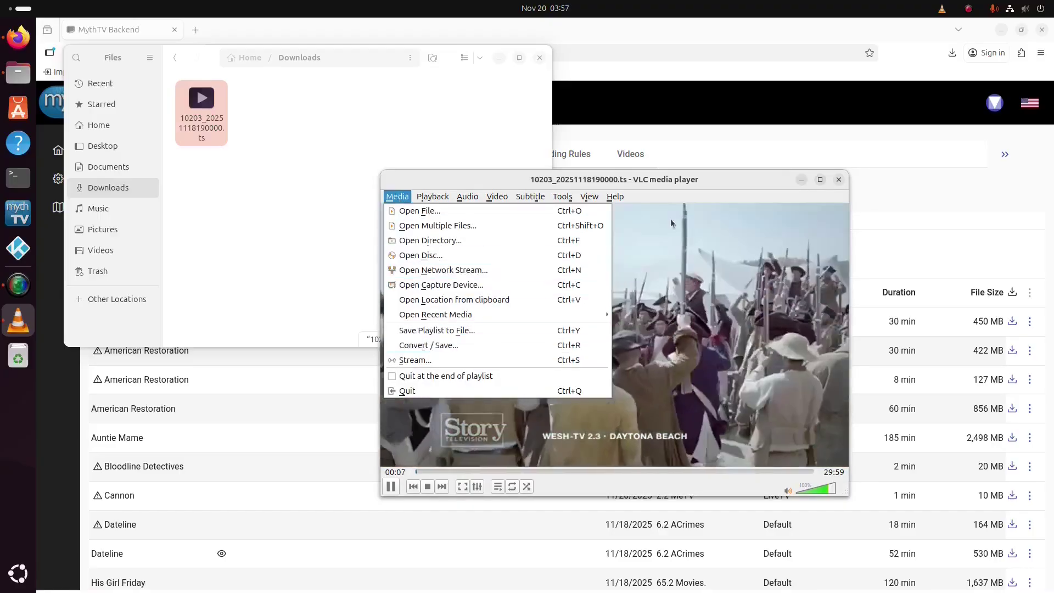
{"action": "left_click", "coordinate": [836, 178]}
{"action": "left_click", "coordinate": [838, 180]}
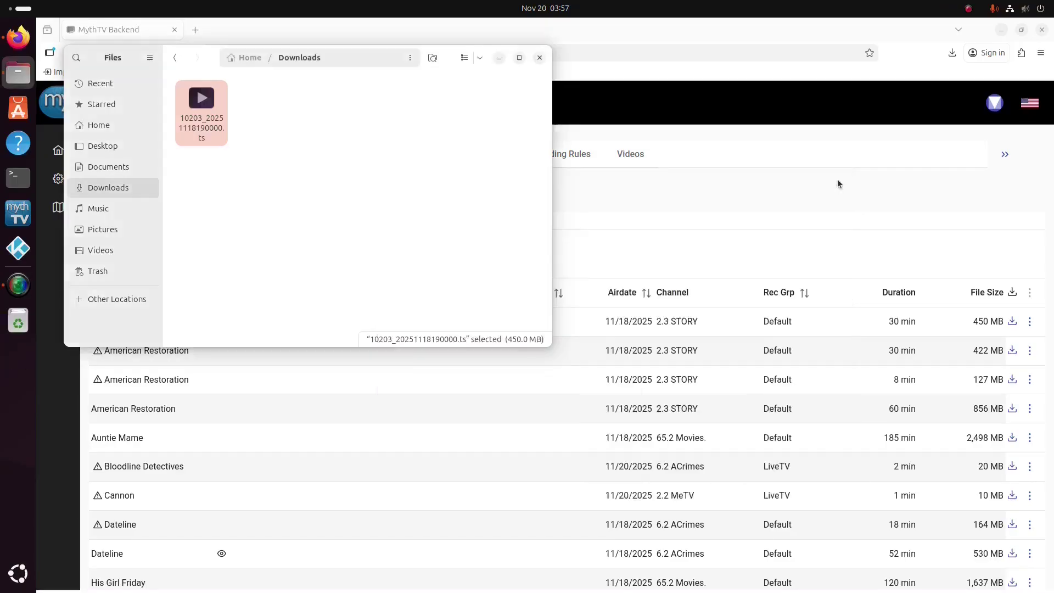